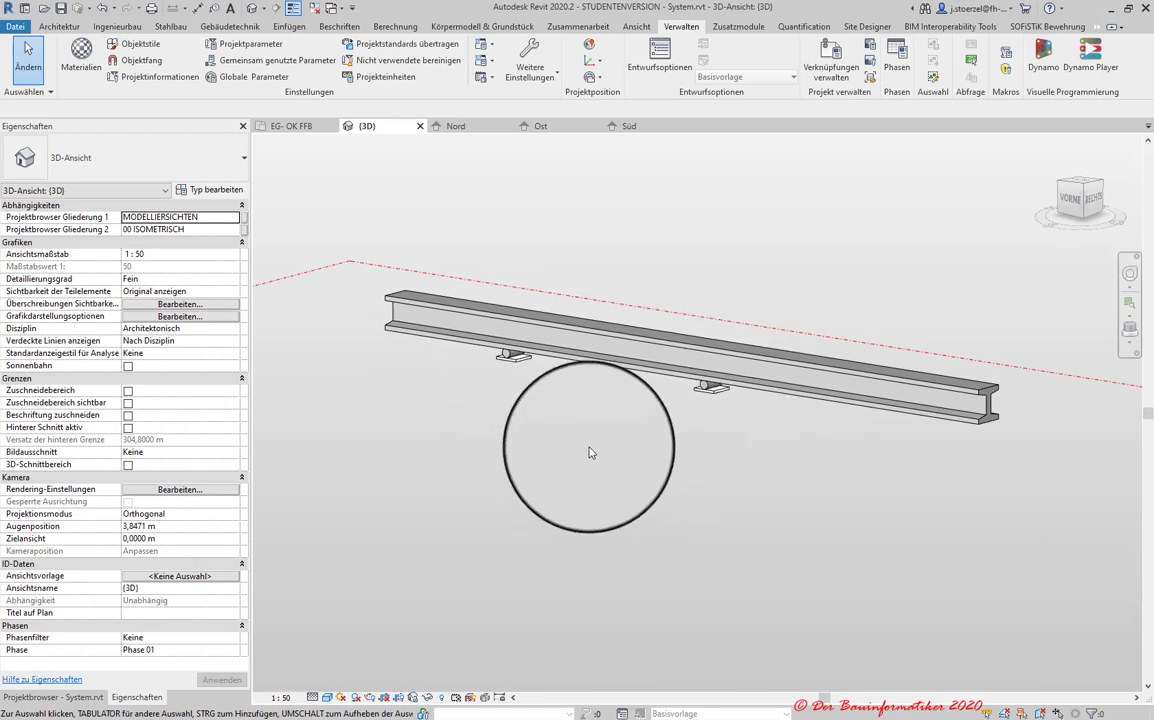
- Set the global parameter l2 to 10 m and apply it to the beam
{"action": "left_click", "coordinate": [249, 82]}
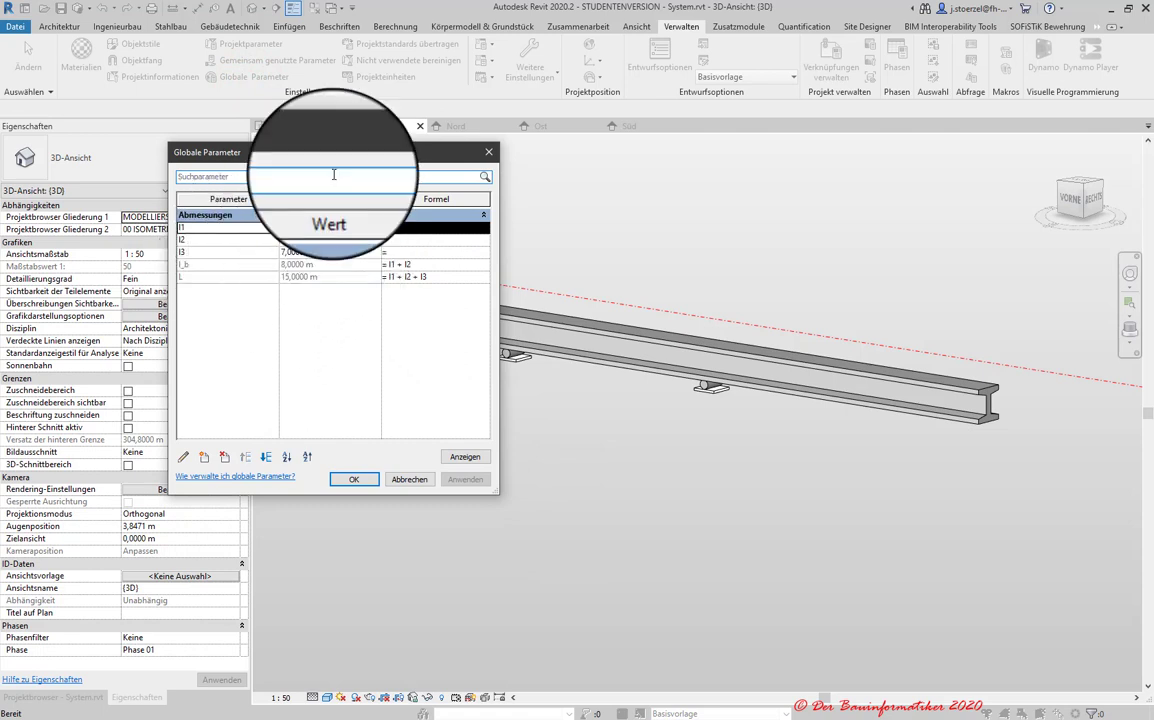
{"action": "left_click_drag", "start_coordinate": [300, 150], "coordinate": [250, 160]}
{"action": "left_click", "coordinate": [210, 227]}
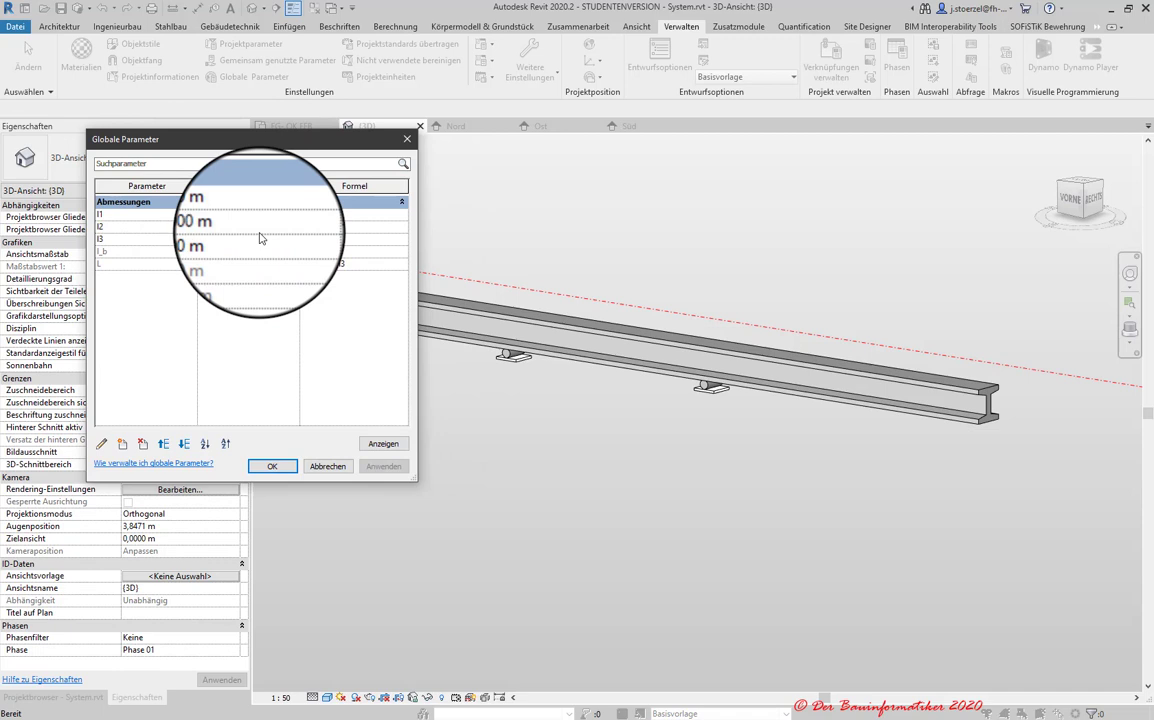
{"action": "type", "text": "10"}
{"action": "left_click_drag", "start_coordinate": [250, 139], "coordinate": [110, 130]}
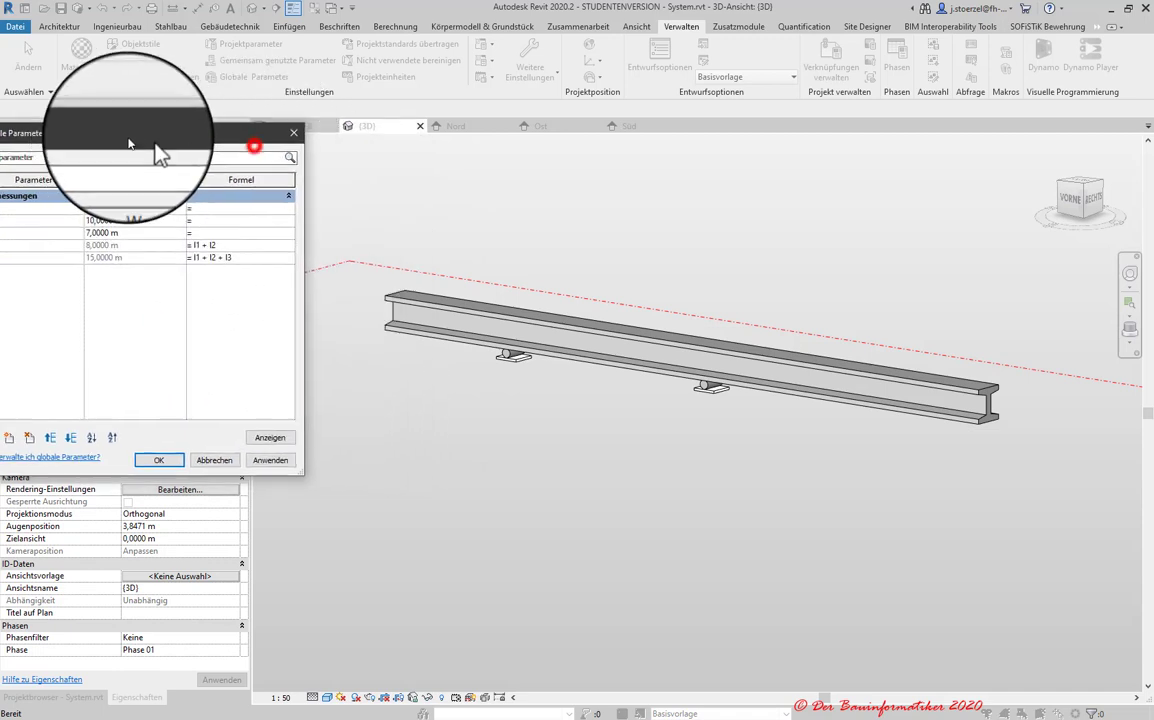
{"action": "left_click", "coordinate": [241, 457]}
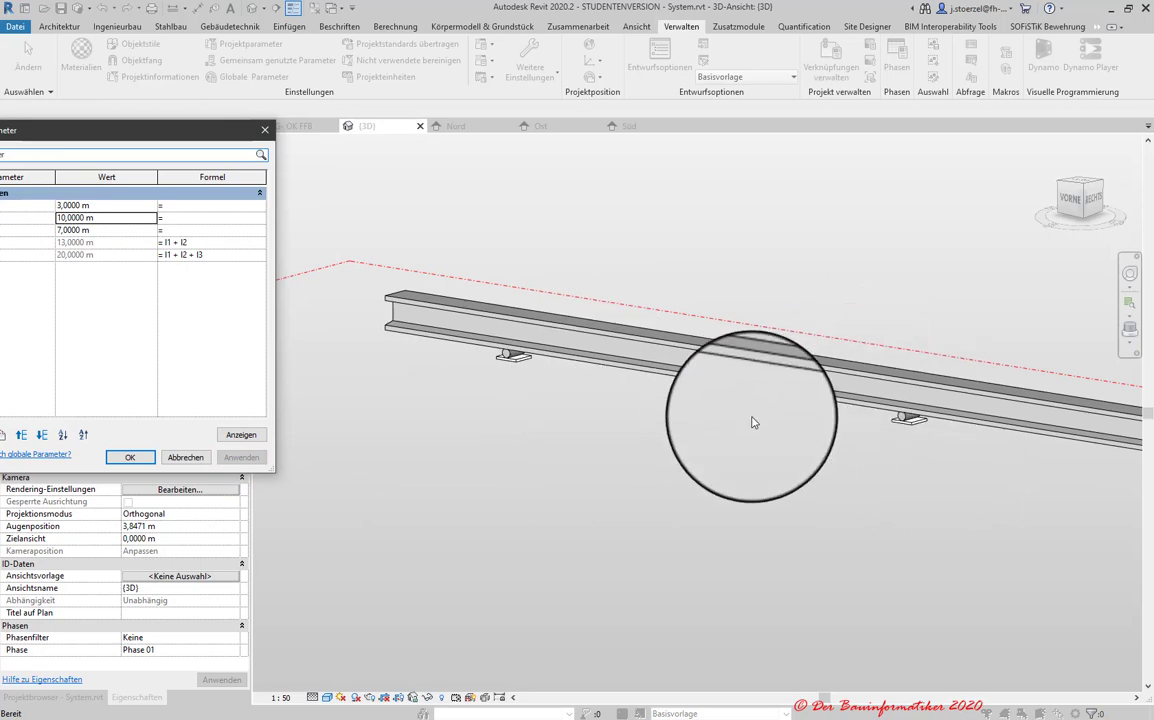
- Change the l1 value, confirm Global Parameters, and switch to the EG- OK FFB floor plan
{"action": "left_click_drag", "start_coordinate": [204, 125], "coordinate": [463, 131]}
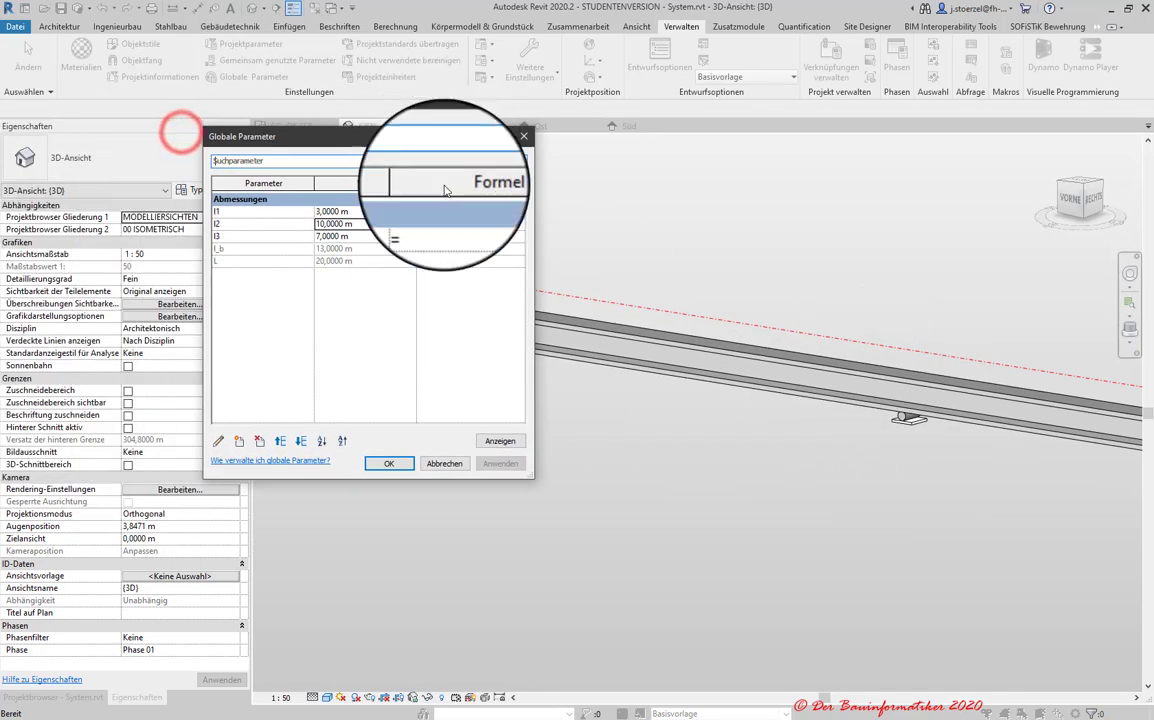
{"action": "left_click", "coordinate": [323, 209]}
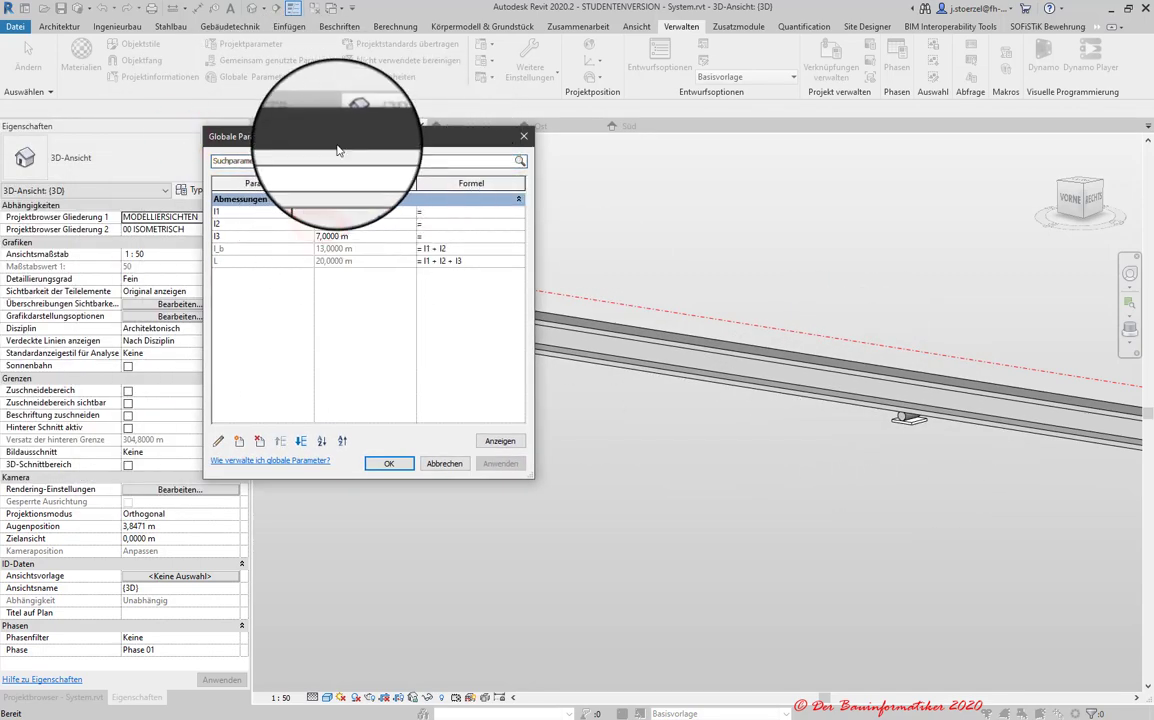
{"action": "left_click_drag", "start_coordinate": [336, 137], "coordinate": [157, 142]}
{"action": "left_click", "coordinate": [150, 216]}
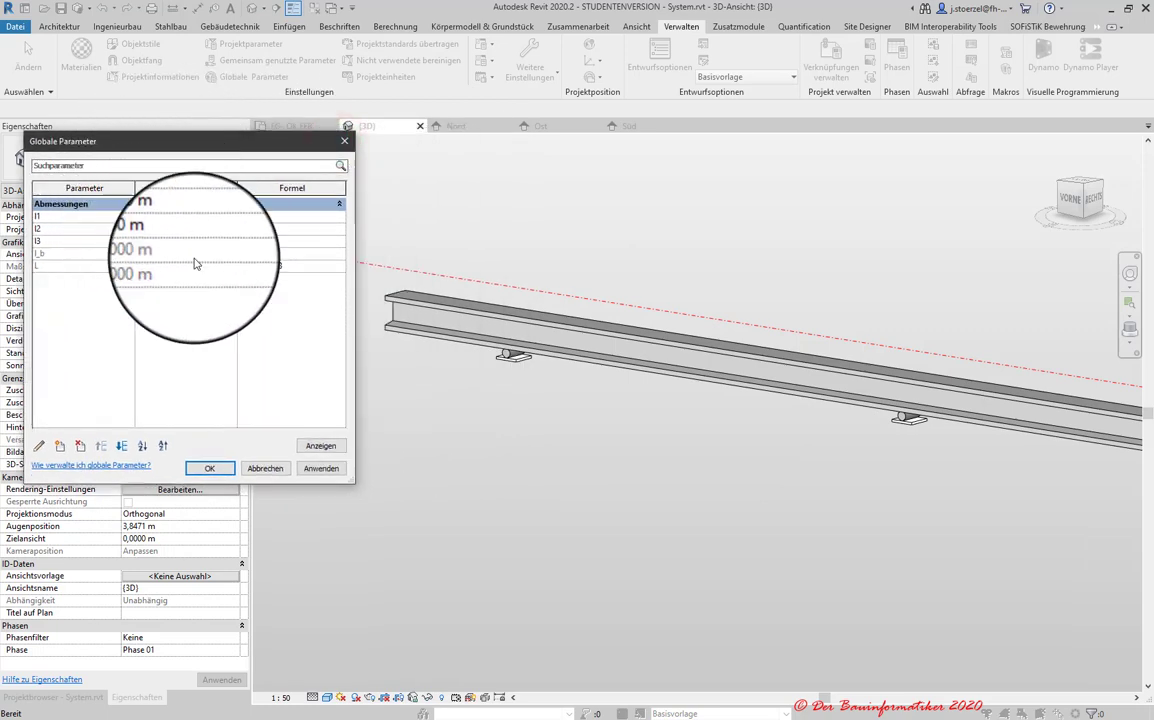
{"action": "left_click", "coordinate": [209, 468]}
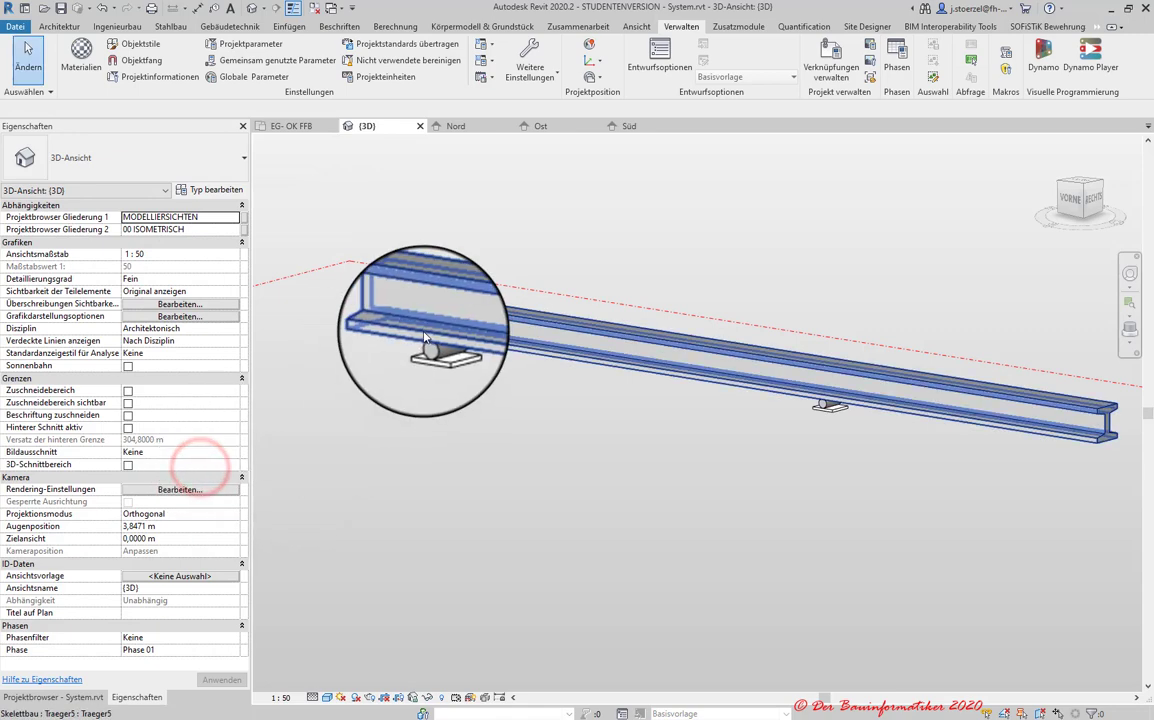
{"action": "middle_click_drag", "start_coordinate": [745, 445], "coordinate": [680, 430]}
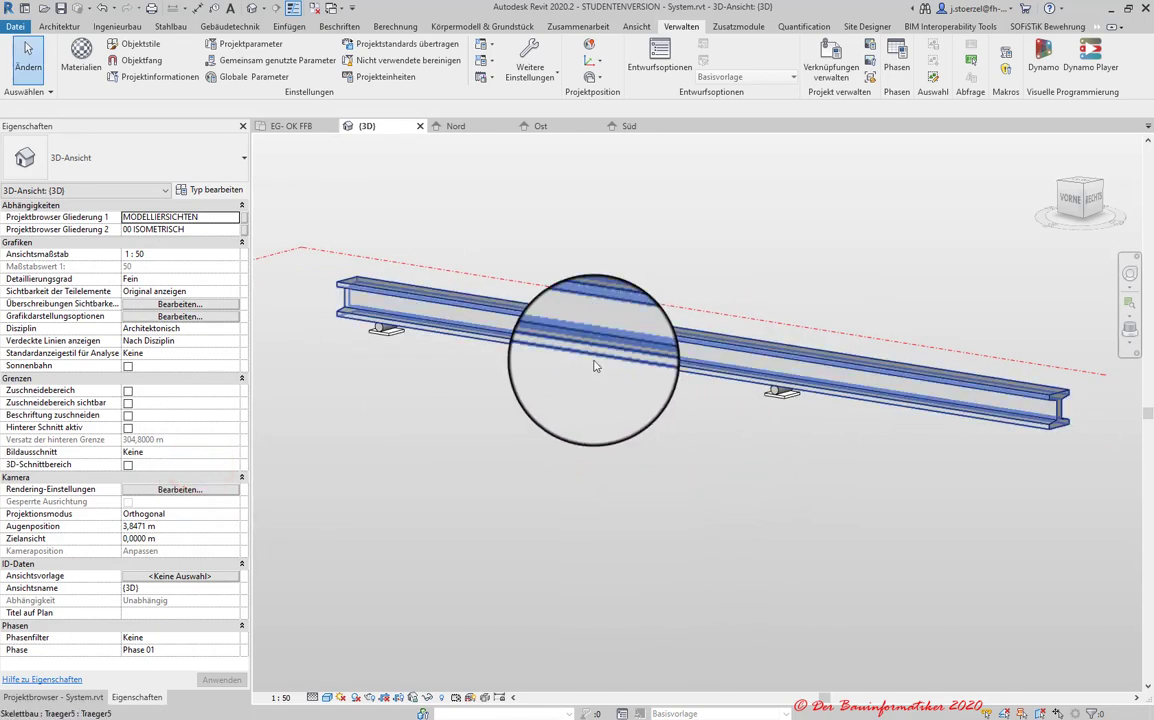
{"action": "left_click", "coordinate": [296, 128]}
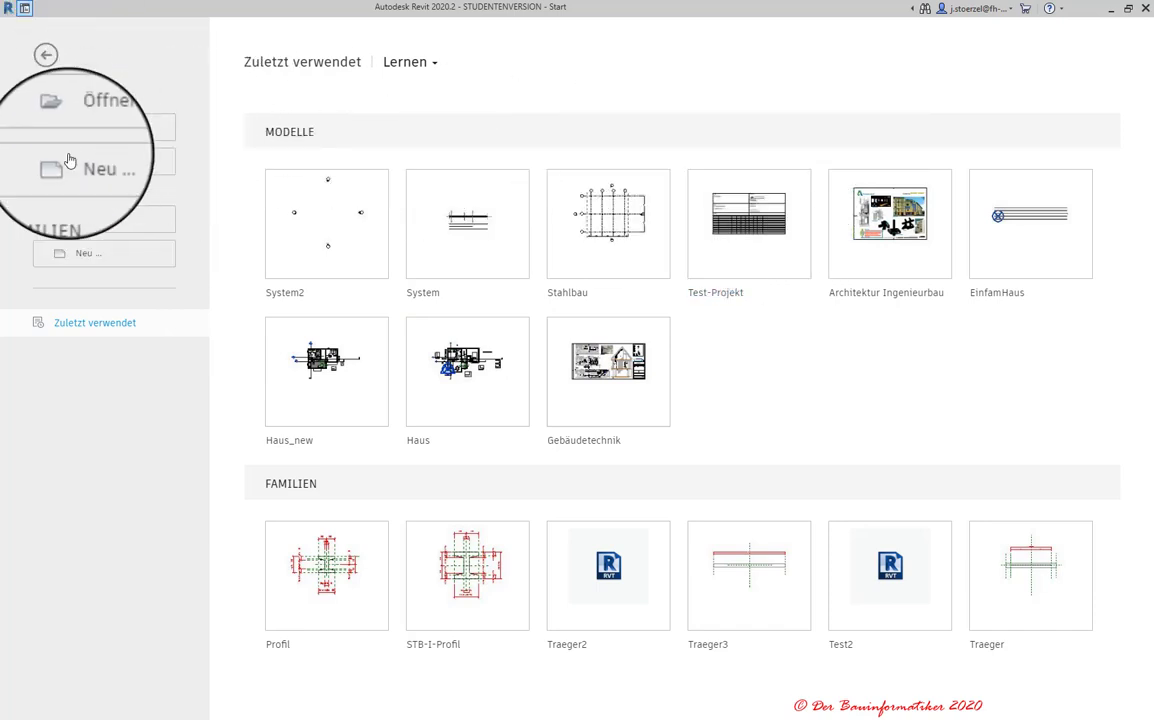
- Start a new project, check the template list, then browse for a template file
{"action": "left_click", "coordinate": [98, 165]}
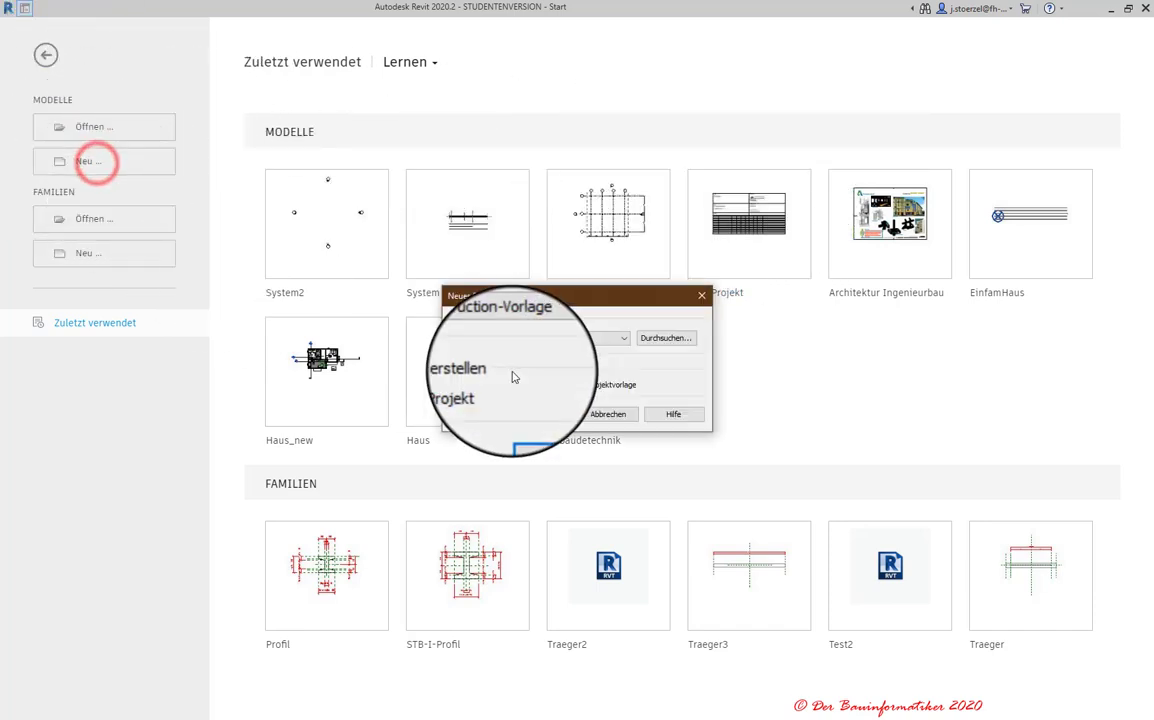
{"action": "left_click", "coordinate": [557, 338]}
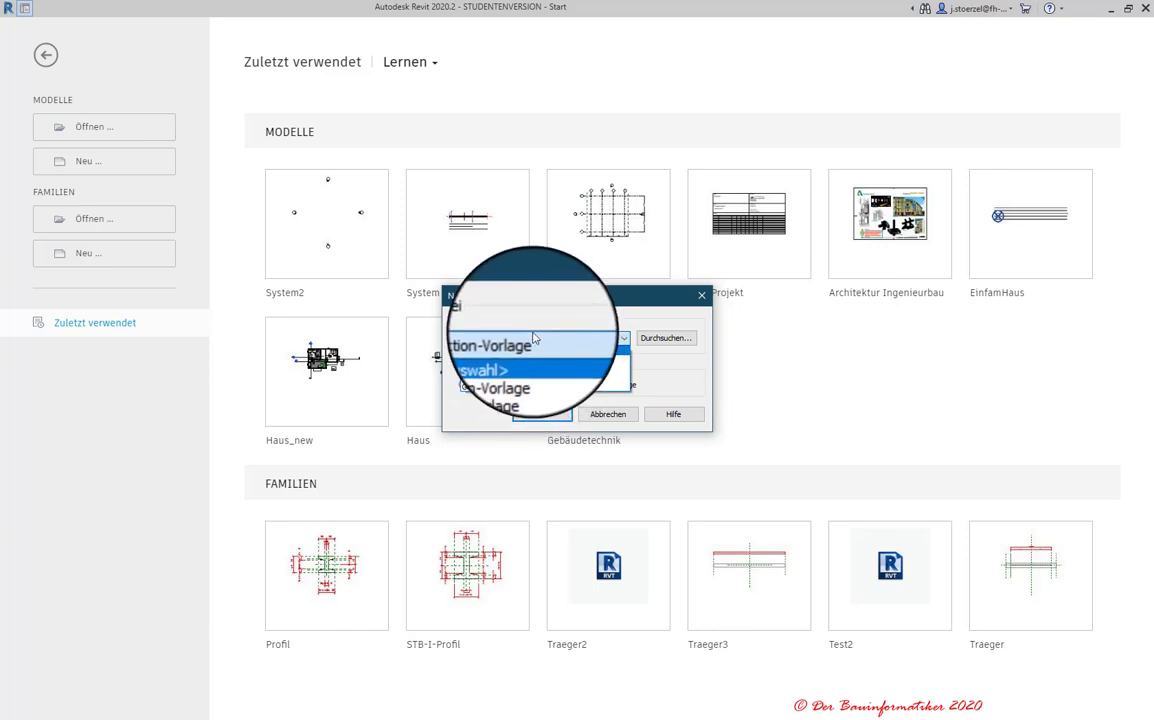
{"action": "left_click", "coordinate": [533, 339]}
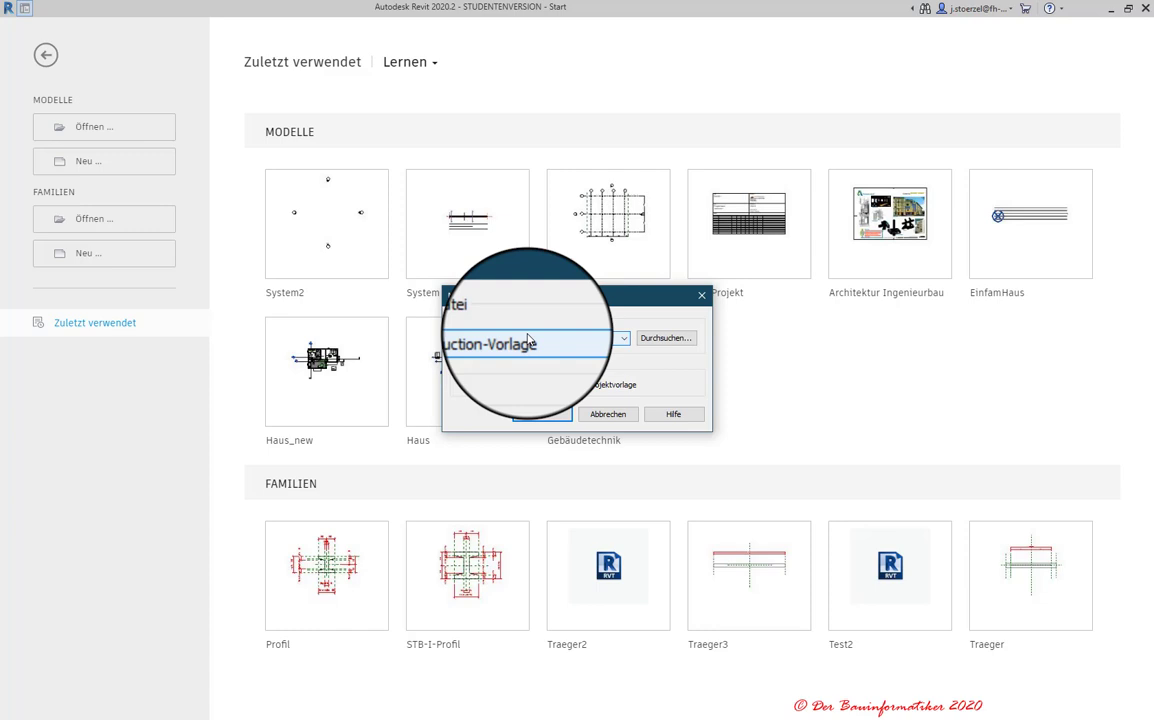
{"action": "left_click", "coordinate": [662, 337]}
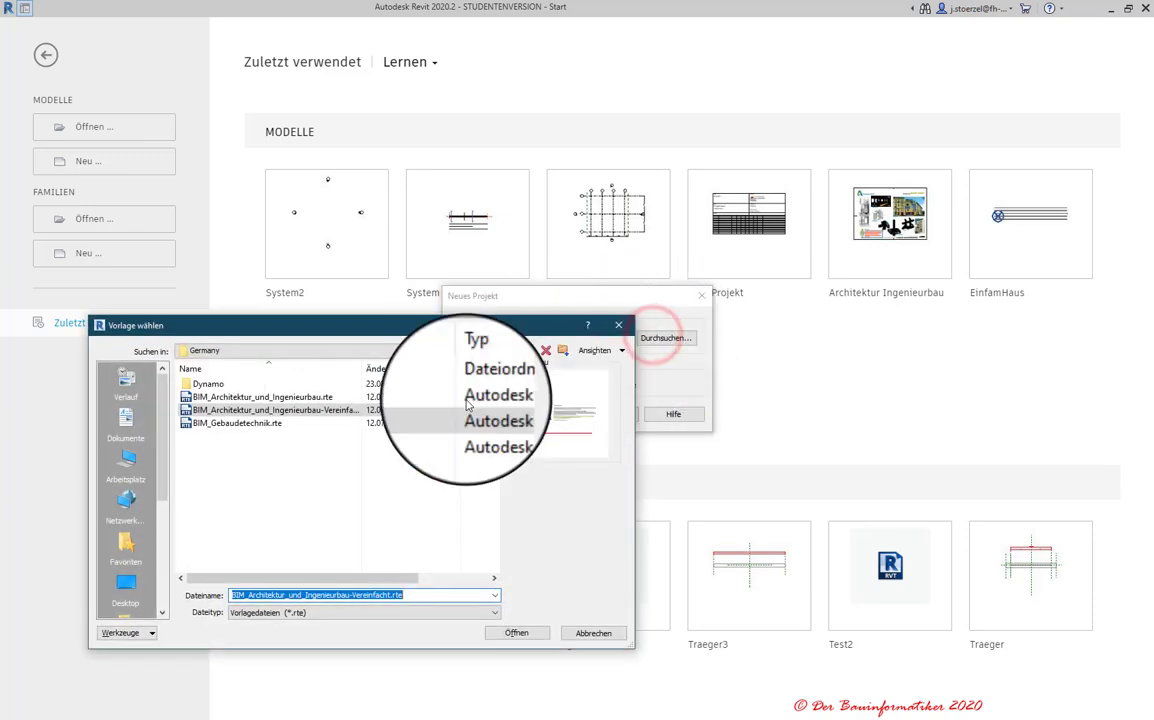
- Look through the US Metric and Generic template folders for the structural template
{"action": "left_click", "coordinate": [527, 349]}
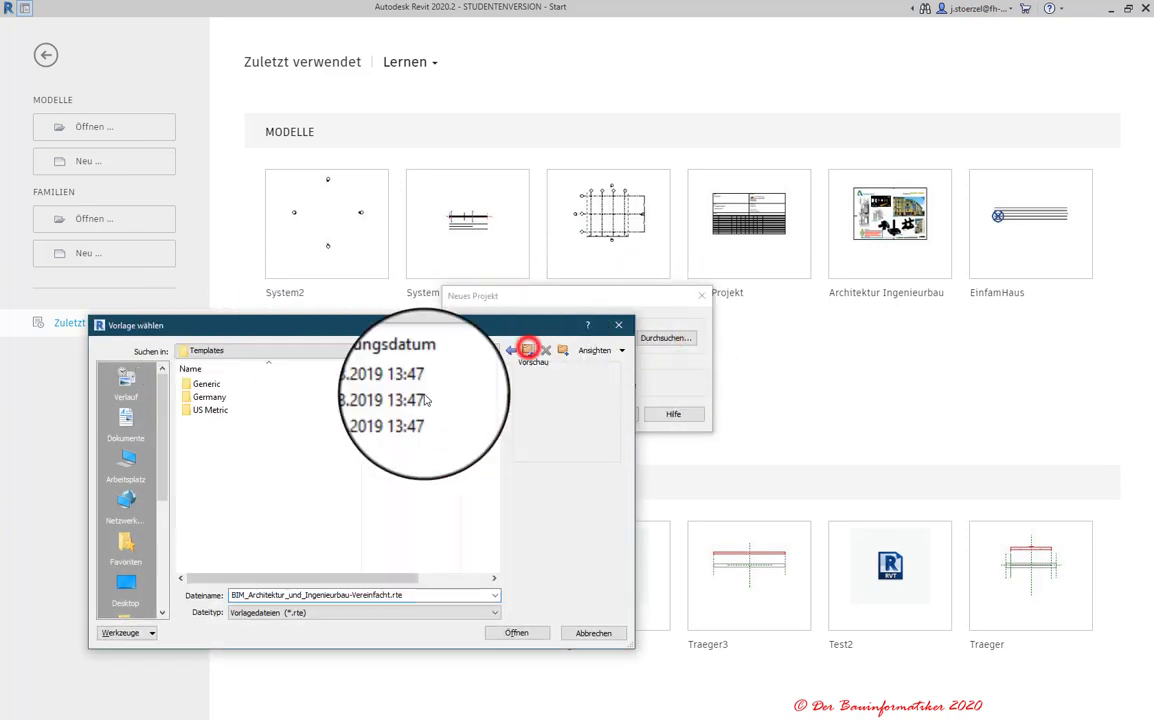
{"action": "mouse_move", "coordinate": [210, 410]}
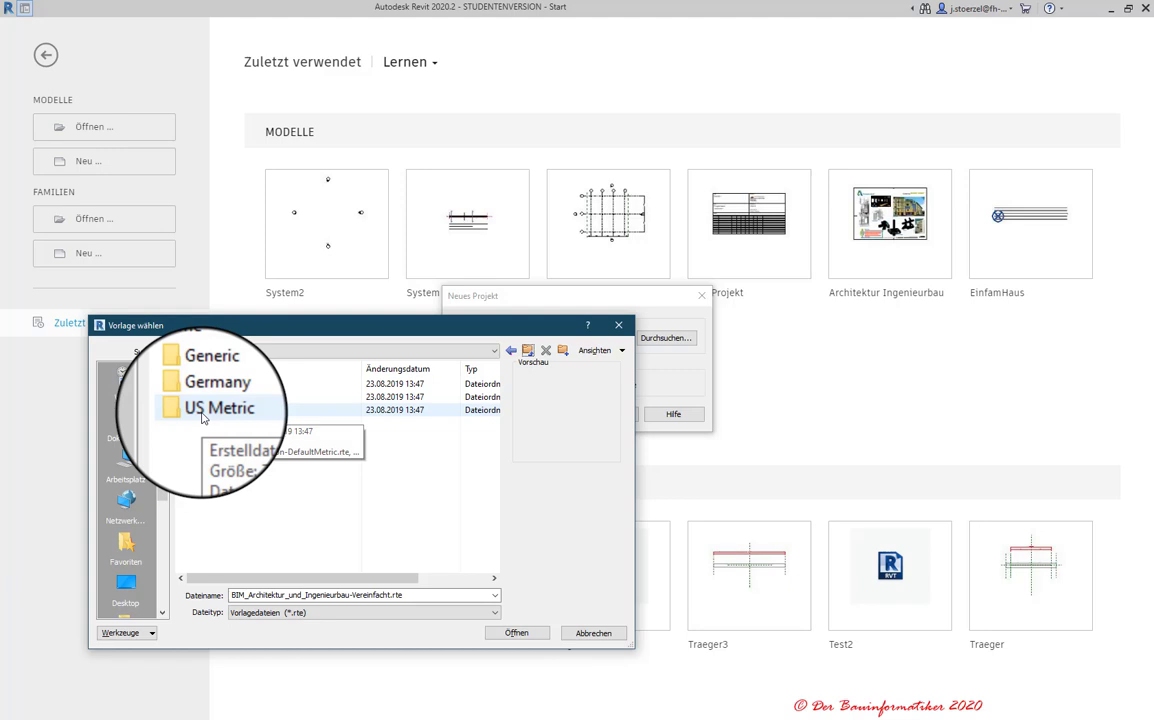
{"action": "double_click", "coordinate": [211, 418]}
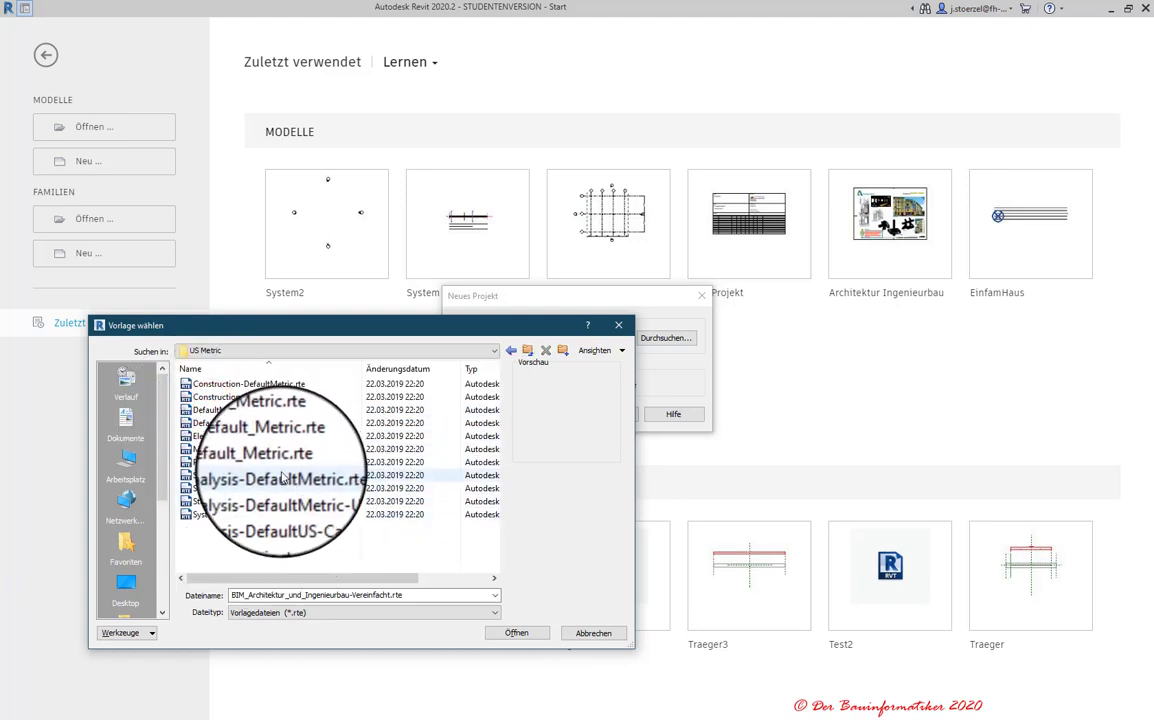
{"action": "left_click", "coordinate": [279, 477]}
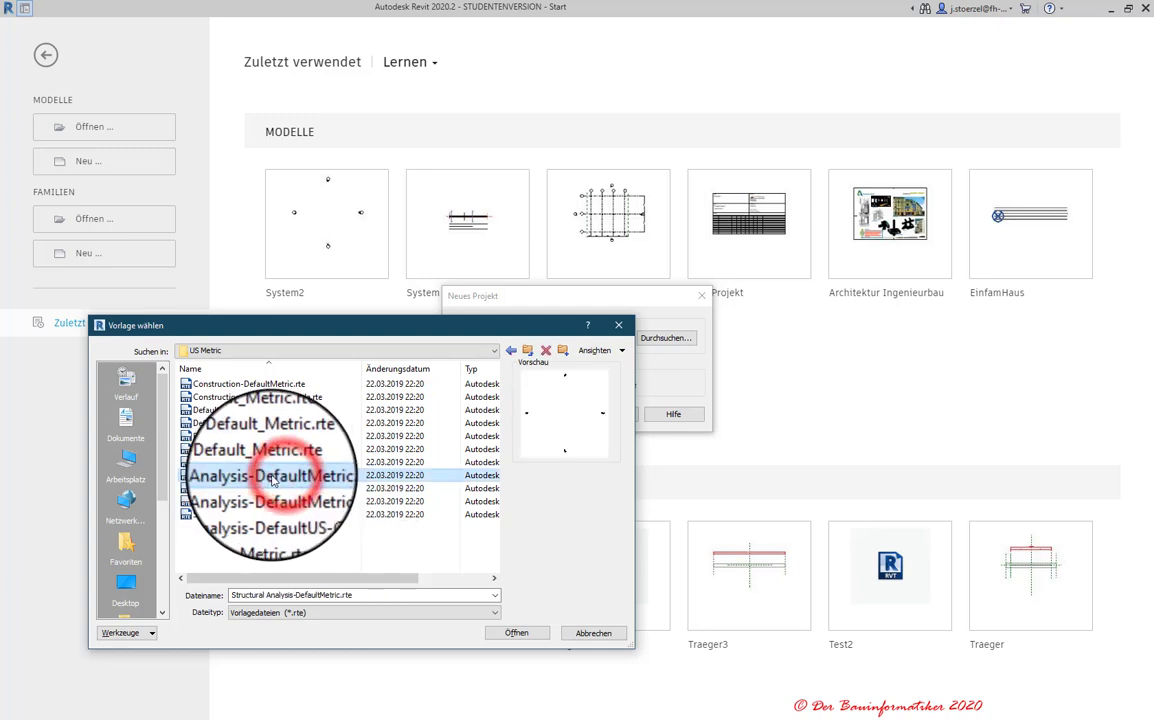
{"action": "left_click", "coordinate": [527, 350]}
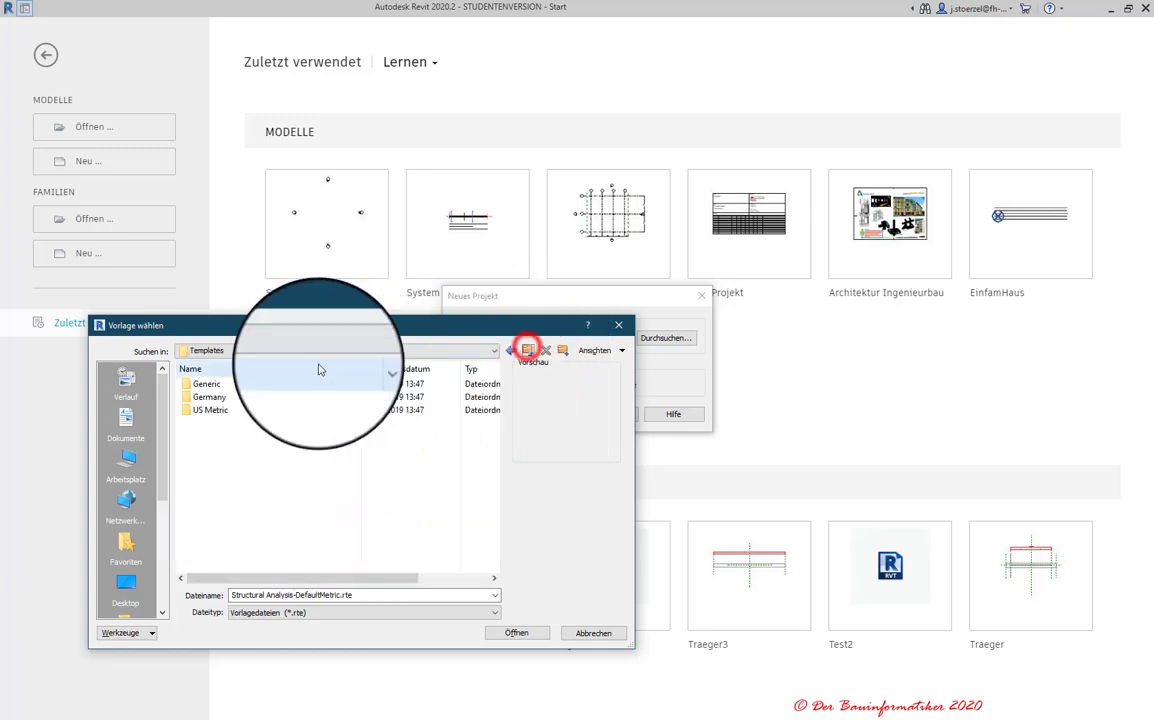
{"action": "double_click", "coordinate": [232, 385]}
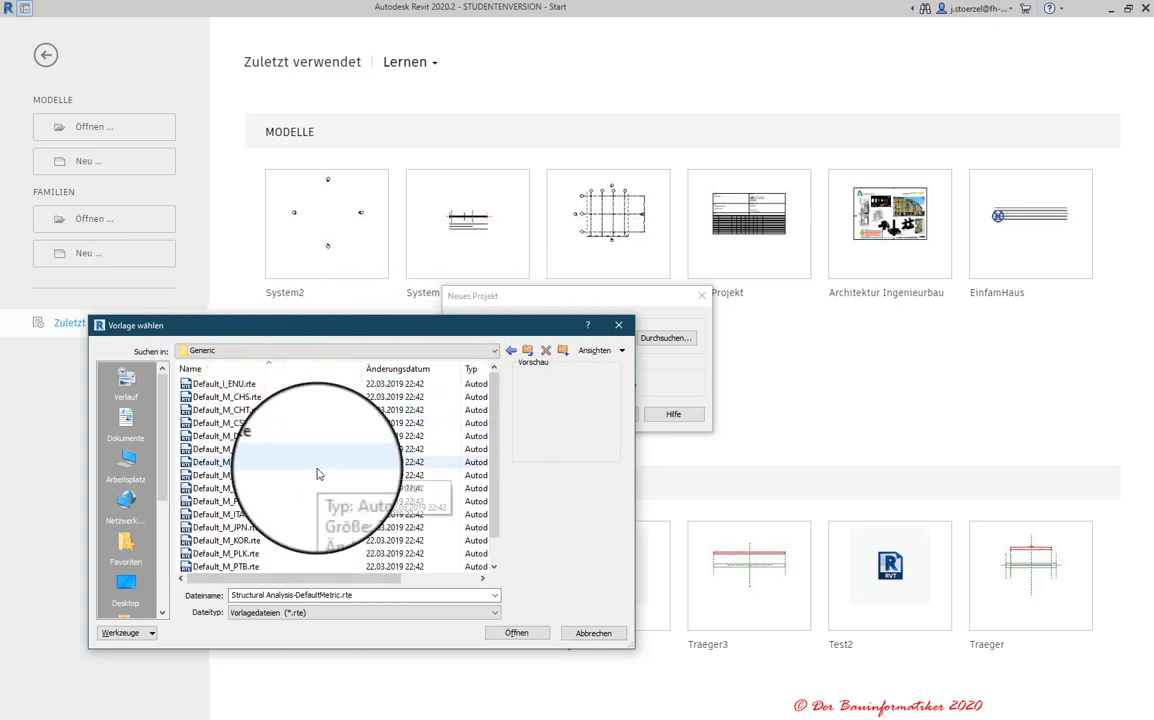
{"action": "scroll", "coordinate": [318, 474], "scroll_direction": "down", "scroll_amount": 1}
{"action": "scroll", "coordinate": [318, 474], "scroll_direction": "up", "scroll_amount": 1}
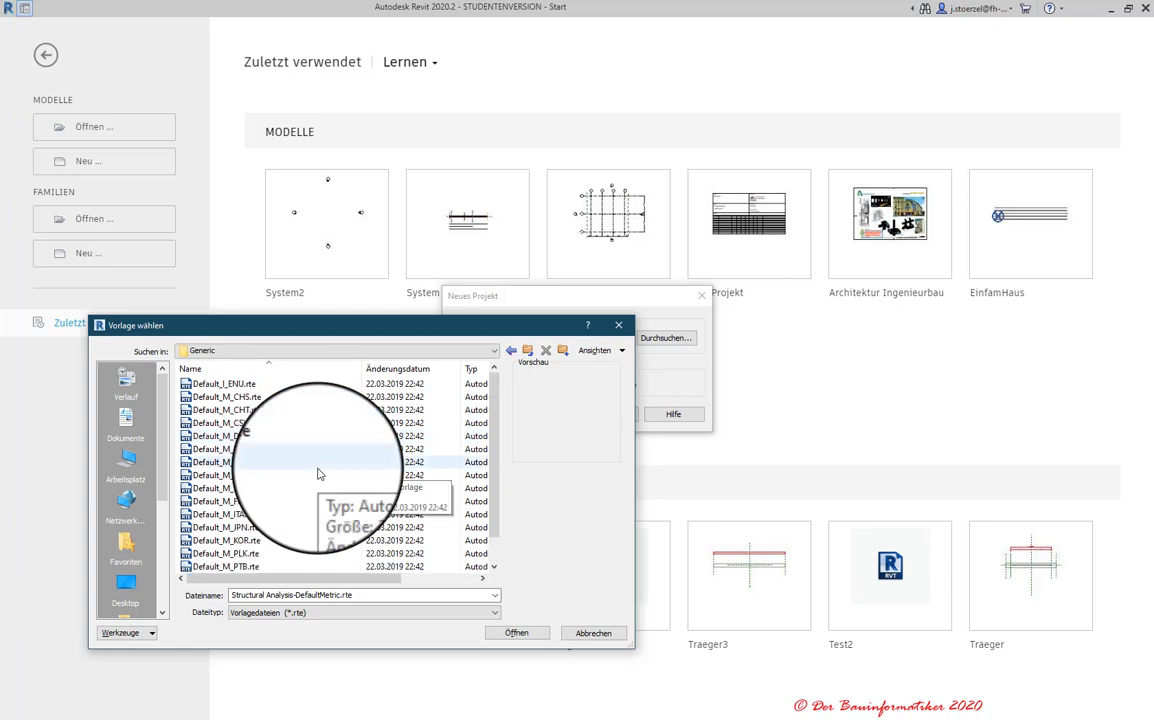
- Select Structural Analysis-DefaultMetric.rte in US Metric as the project template
{"action": "left_click", "coordinate": [527, 350]}
{"action": "double_click", "coordinate": [279, 410]}
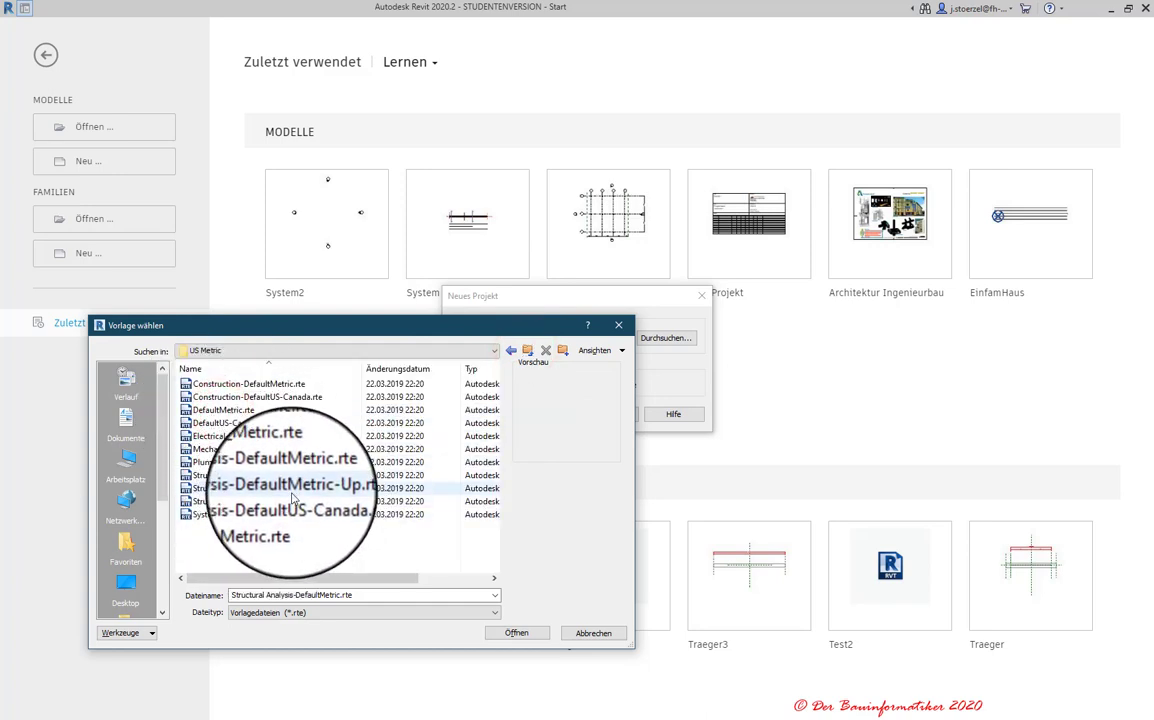
{"action": "left_click", "coordinate": [278, 475]}
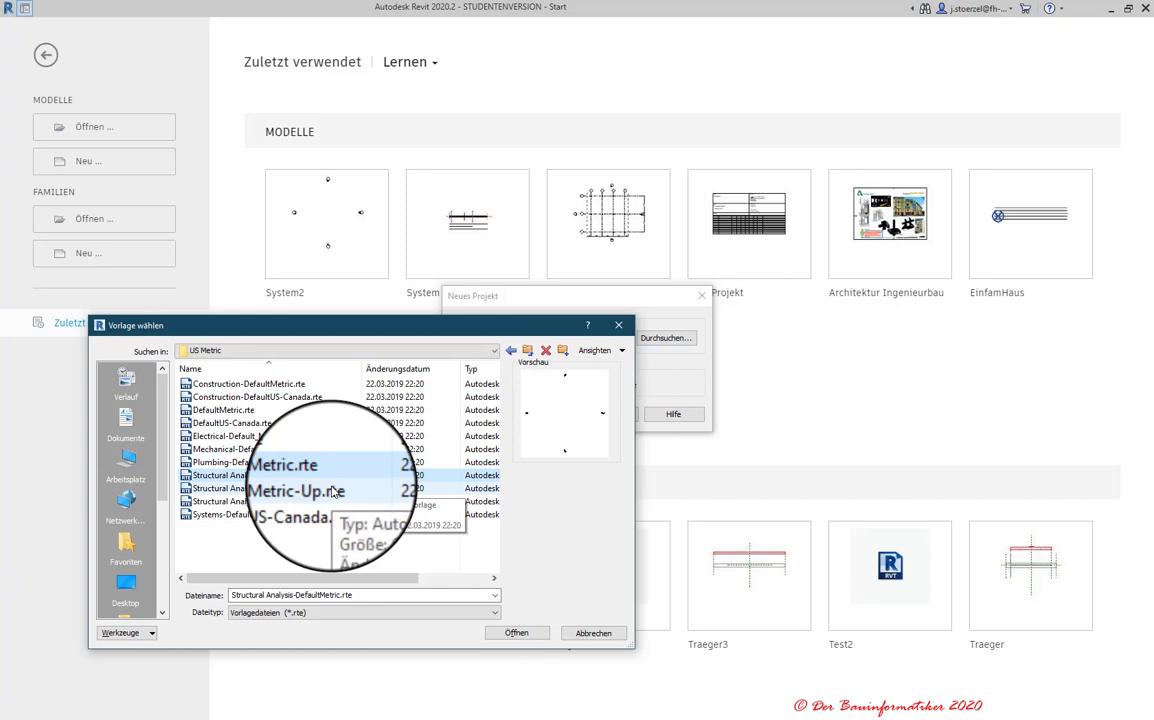
{"action": "scroll", "coordinate": [333, 491], "scroll_direction": "right", "scroll_amount": 1}
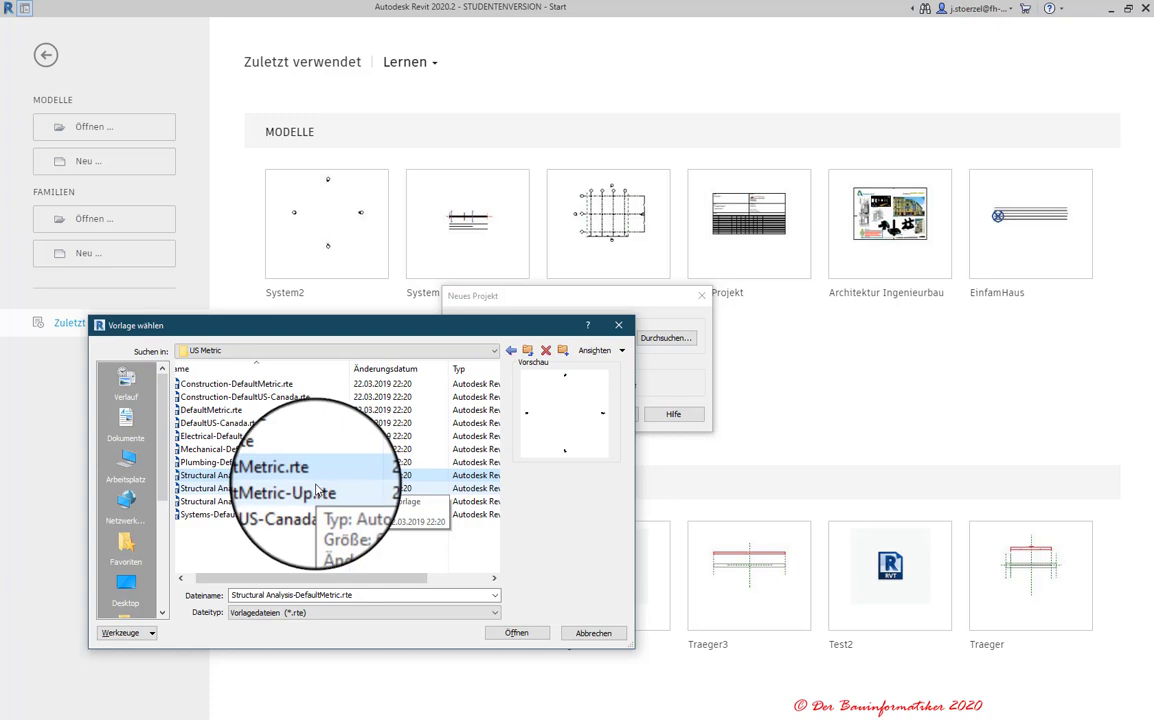
{"action": "left_click_drag", "start_coordinate": [290, 578], "coordinate": [268, 584]}
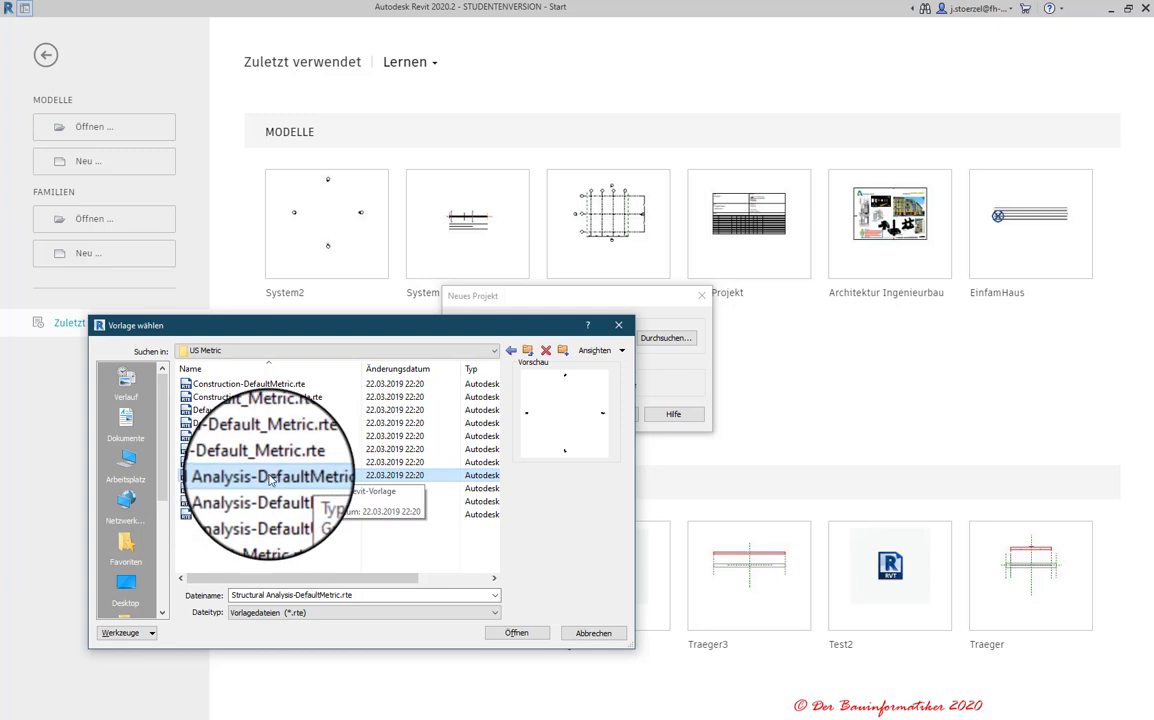
{"action": "left_click", "coordinate": [515, 630]}
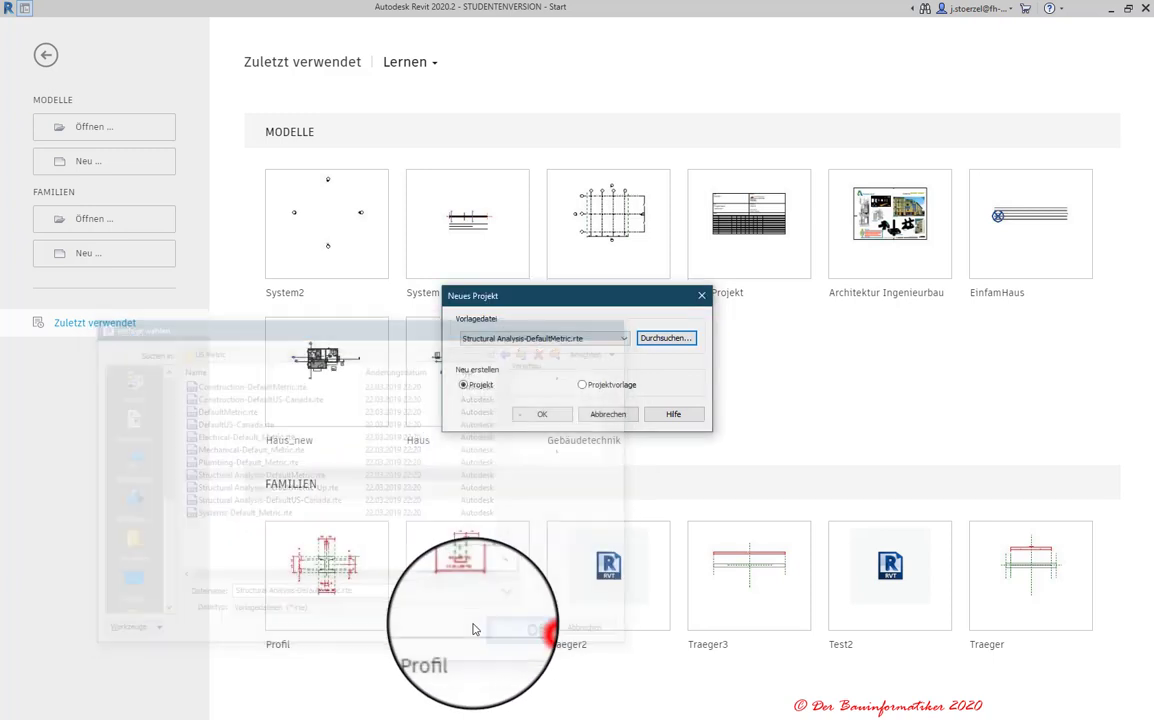
- Create the project and save it as System2.rvt in Betonbauprojekt\Revit, overwriting the existing file
{"action": "left_click", "coordinate": [541, 414]}
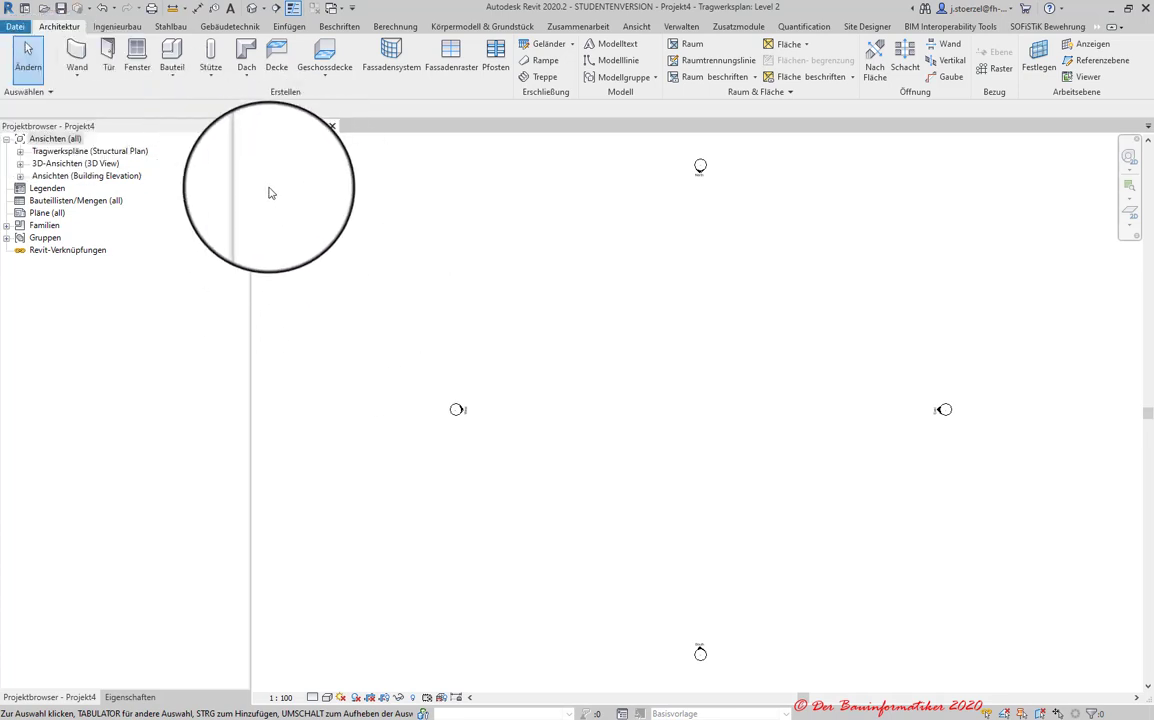
{"action": "left_click", "coordinate": [59, 8]}
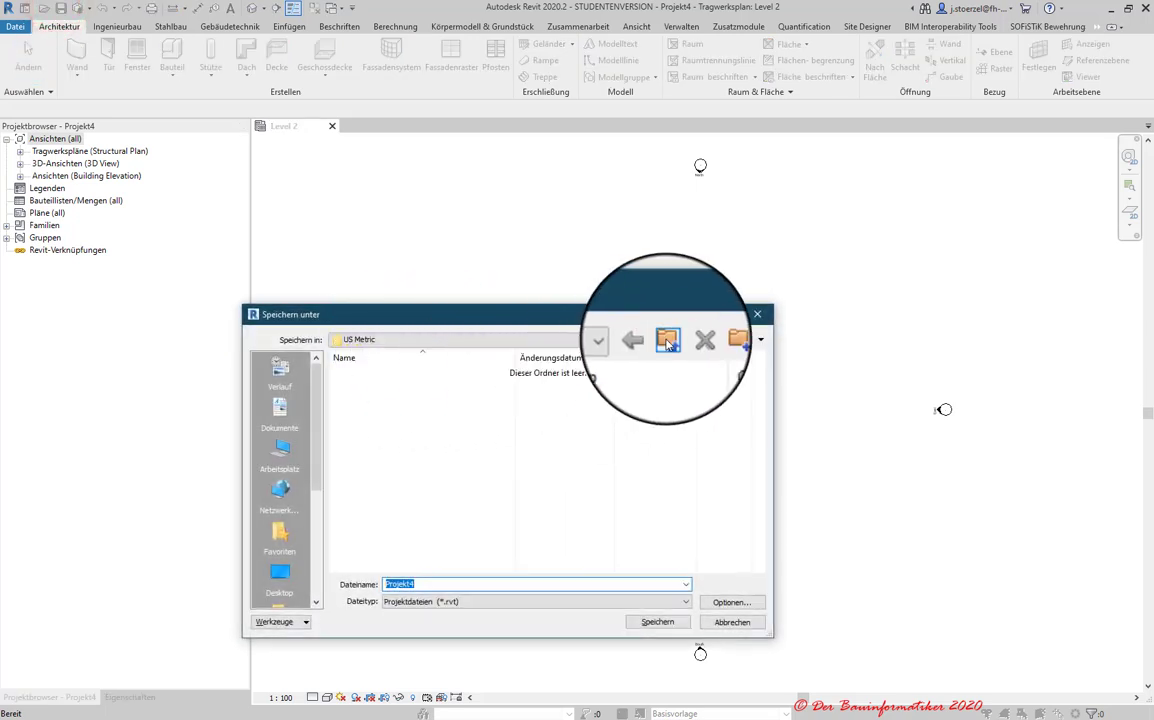
{"action": "left_click", "coordinate": [279, 412]}
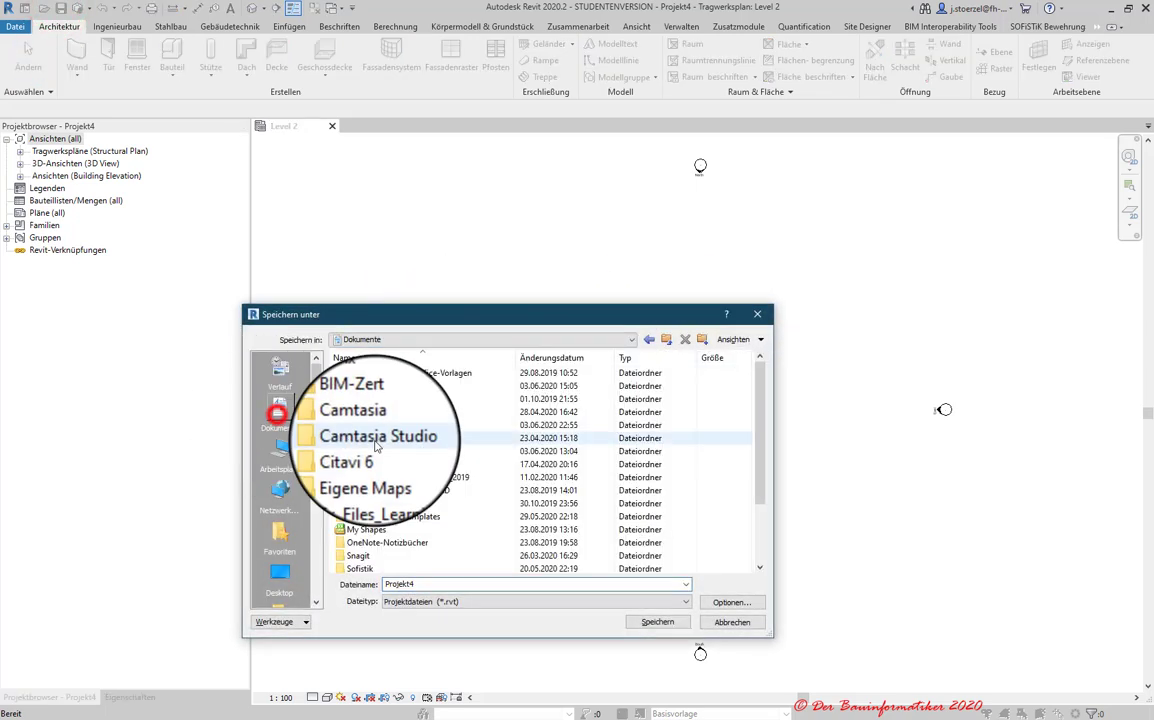
{"action": "double_click", "coordinate": [381, 386]}
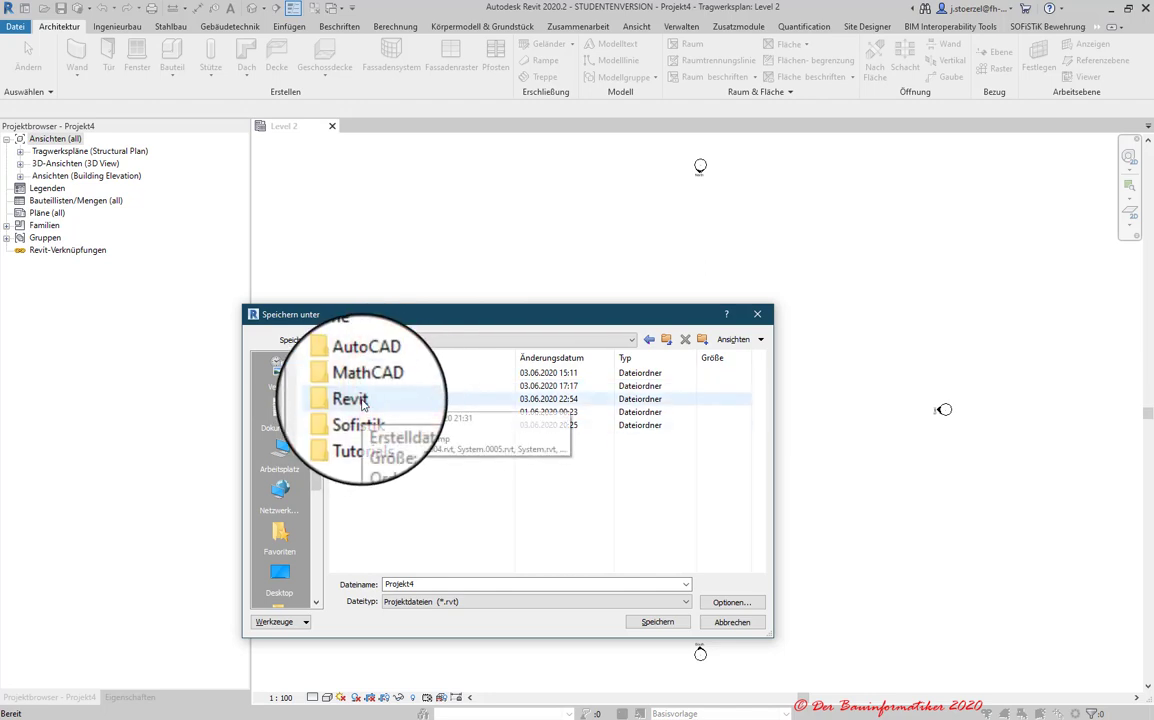
{"action": "double_click", "coordinate": [363, 401]}
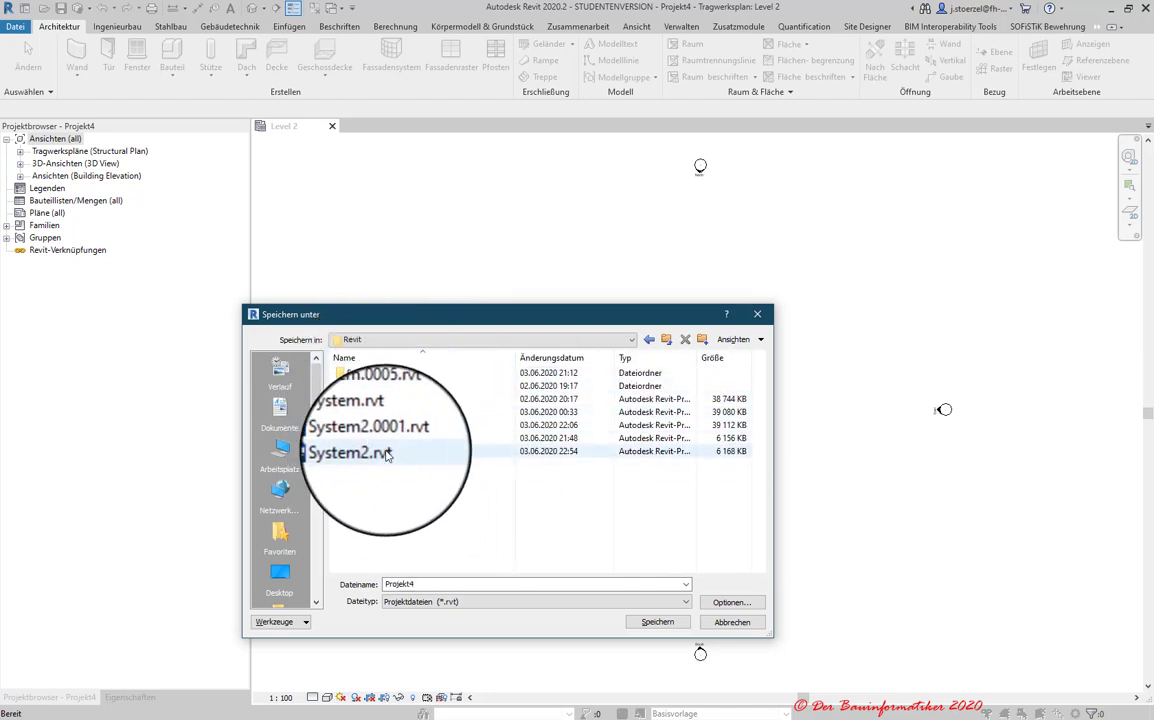
{"action": "left_click", "coordinate": [387, 453]}
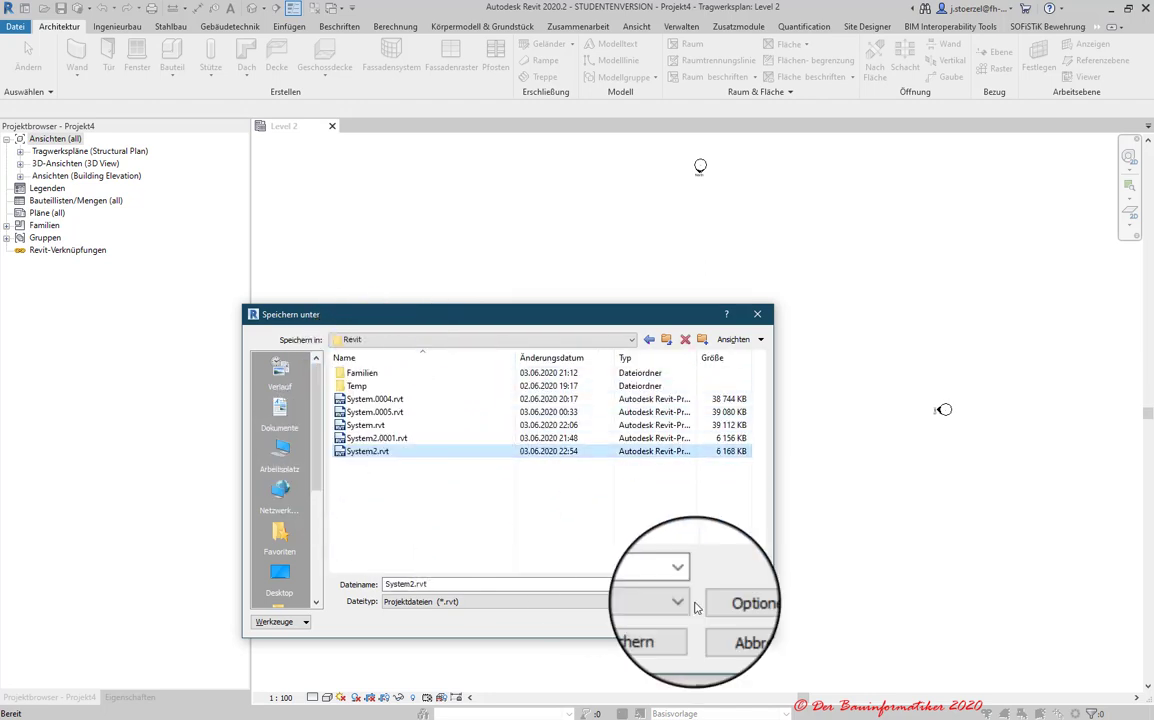
{"action": "left_click", "coordinate": [660, 621]}
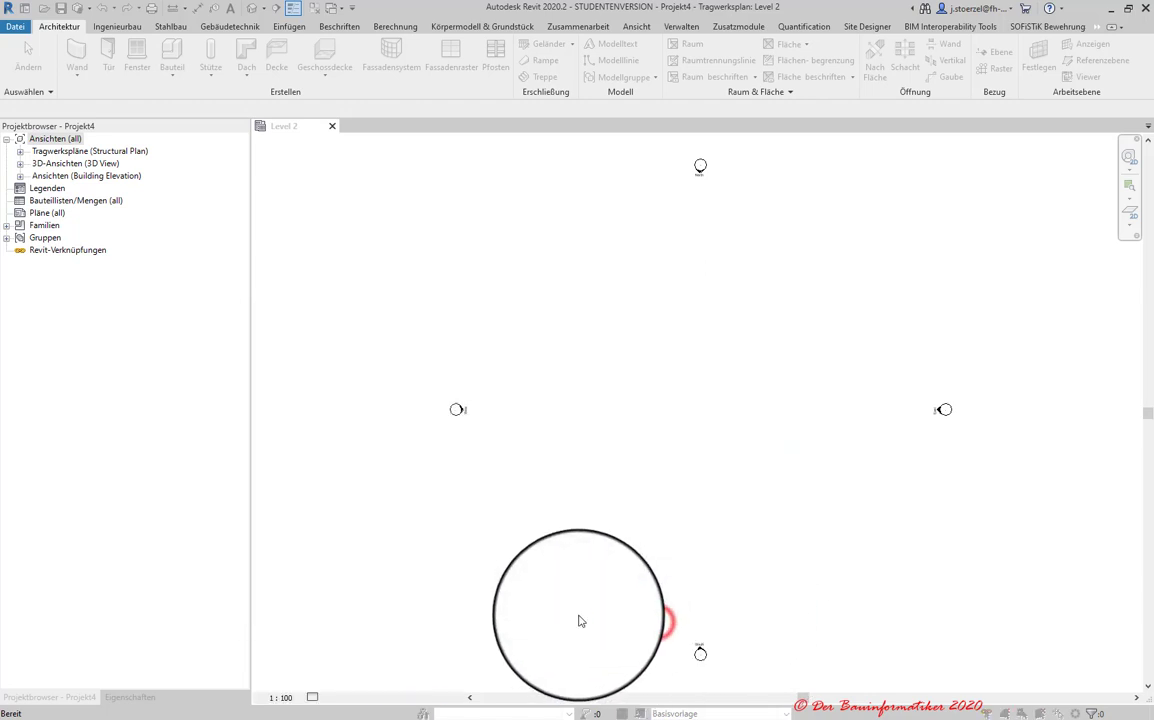
{"action": "left_click", "coordinate": [543, 376]}
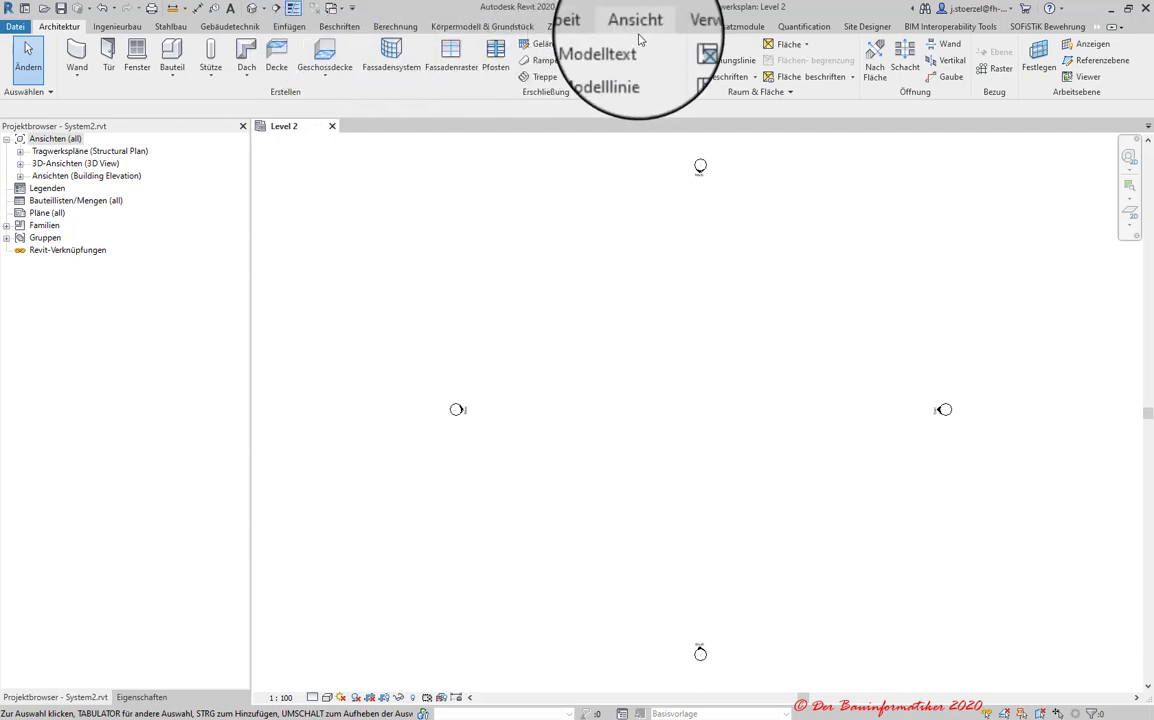
- Set the Length unit format to Meter, 1 decimal place rounding, trailing zeros suppressed
{"action": "left_click", "coordinate": [686, 28]}
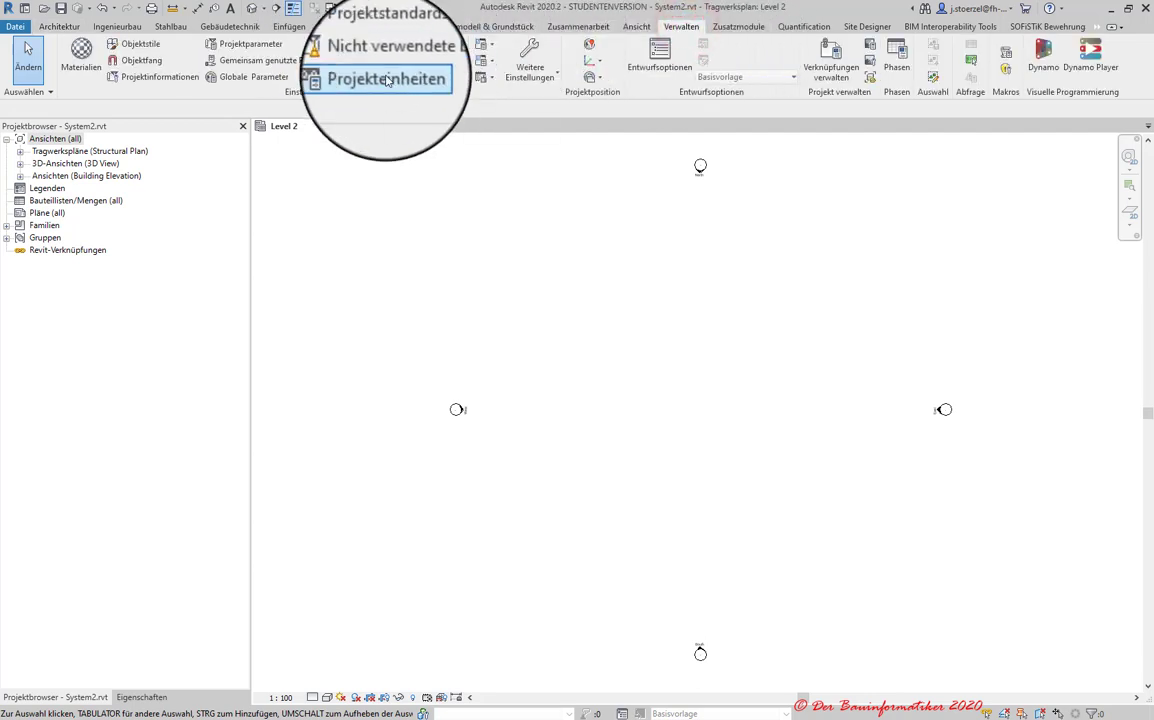
{"action": "left_click", "coordinate": [385, 77]}
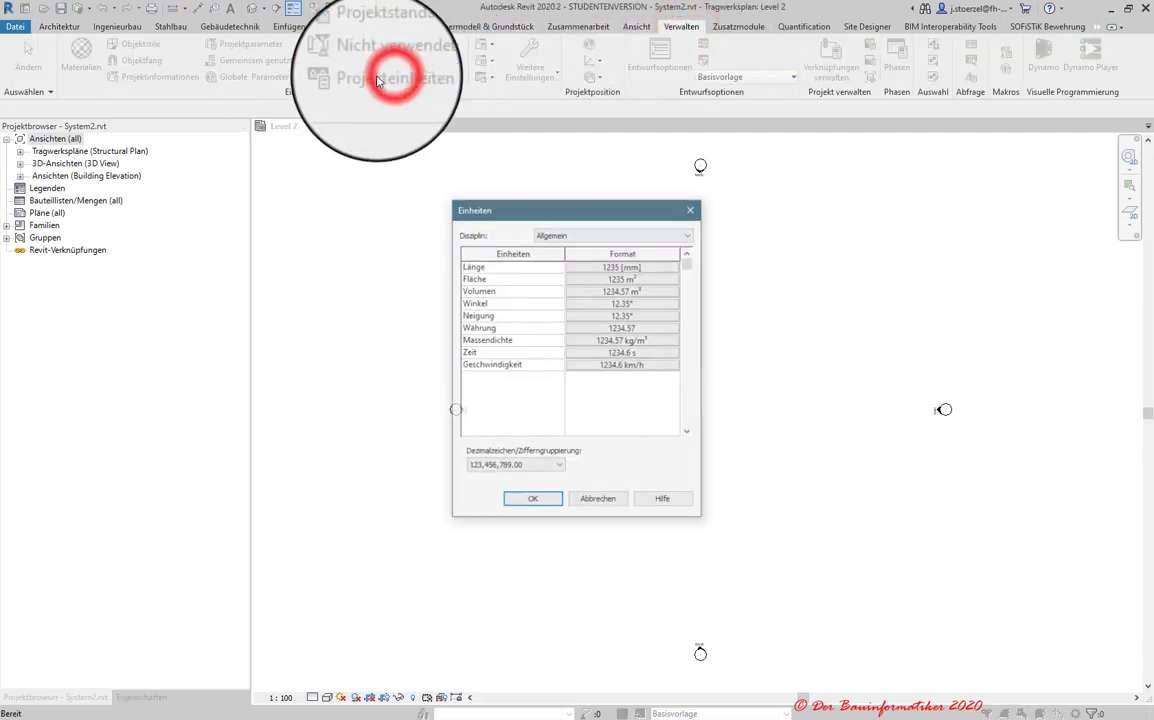
{"action": "left_click", "coordinate": [628, 265]}
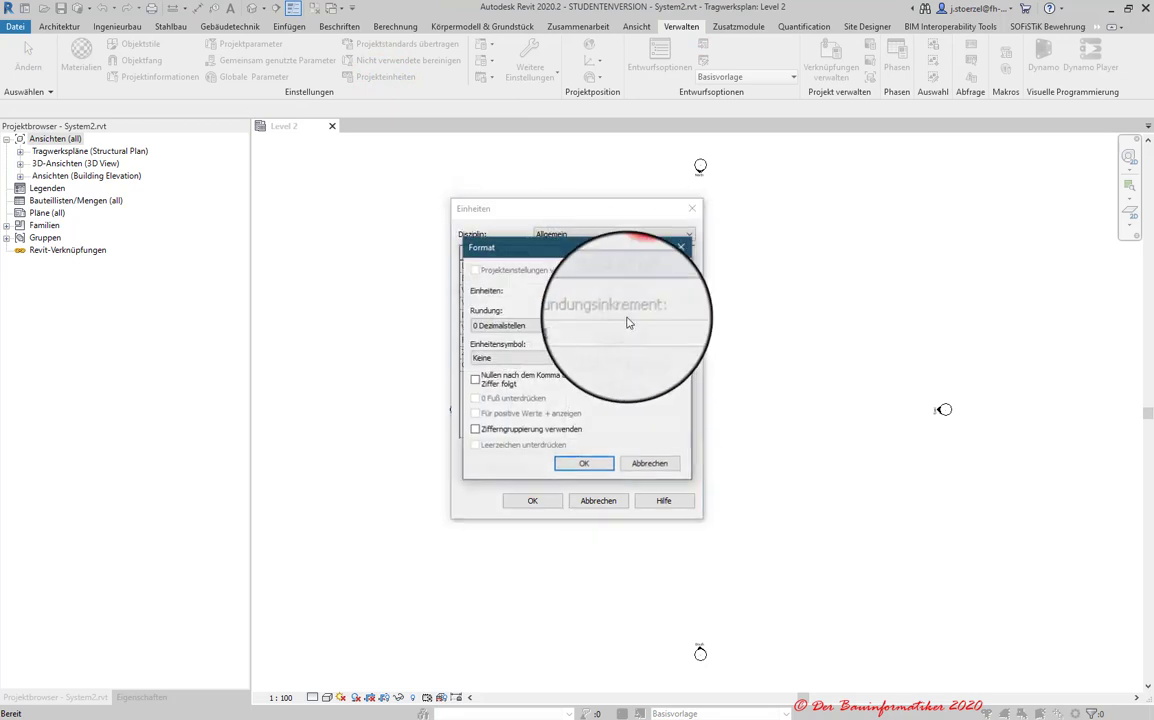
{"action": "left_click", "coordinate": [593, 290]}
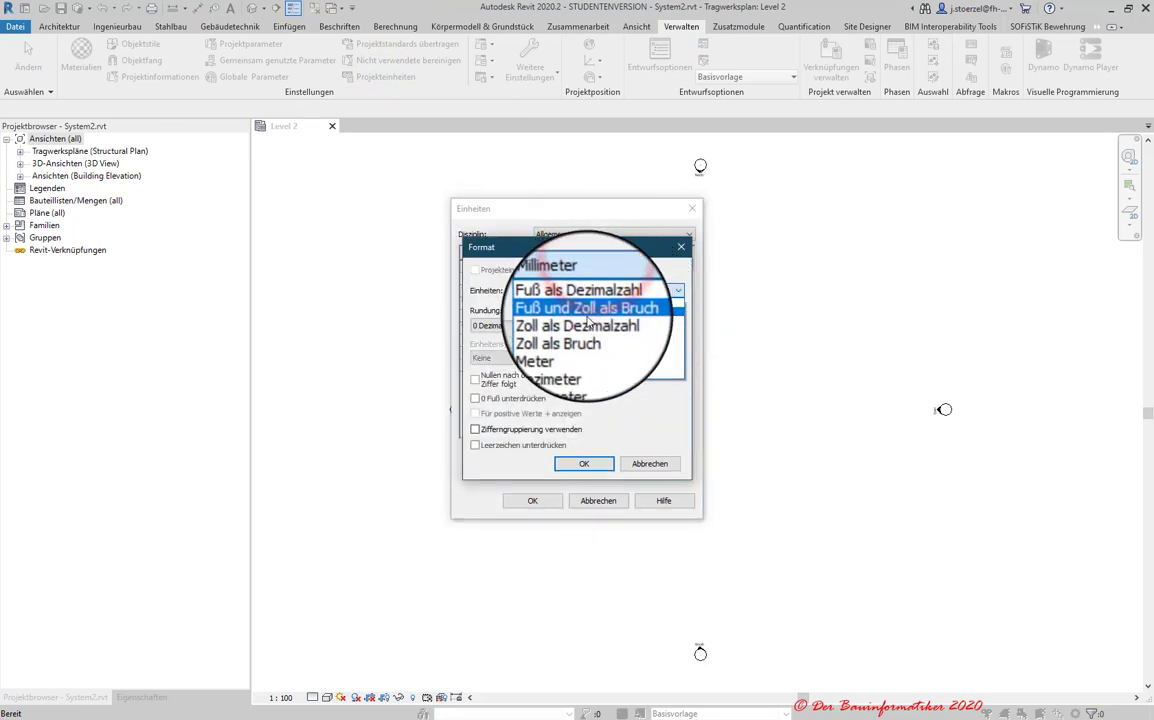
{"action": "left_click", "coordinate": [591, 335]}
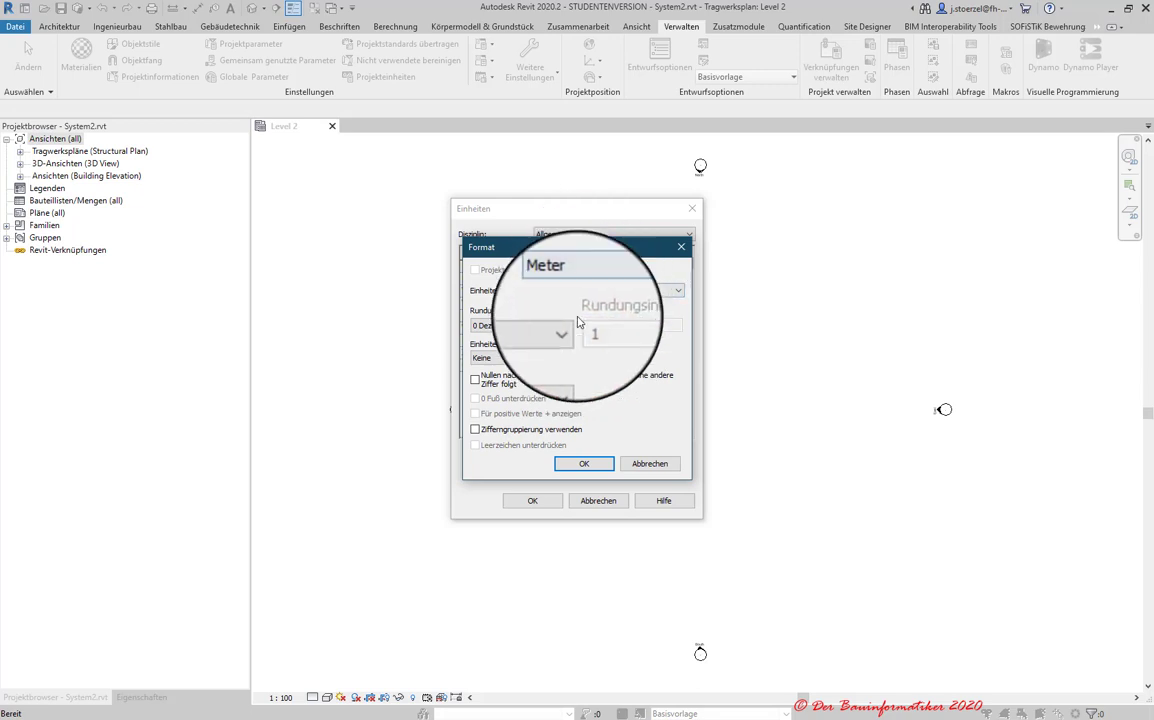
{"action": "left_click", "coordinate": [570, 329]}
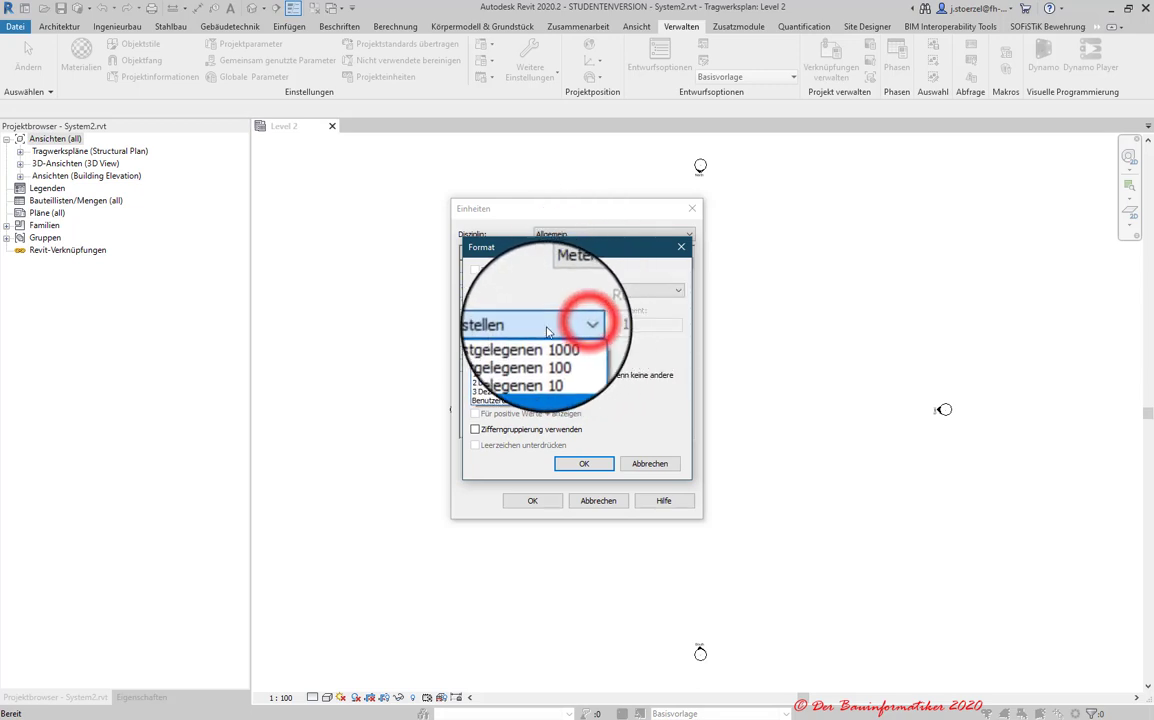
{"action": "left_click", "coordinate": [519, 376]}
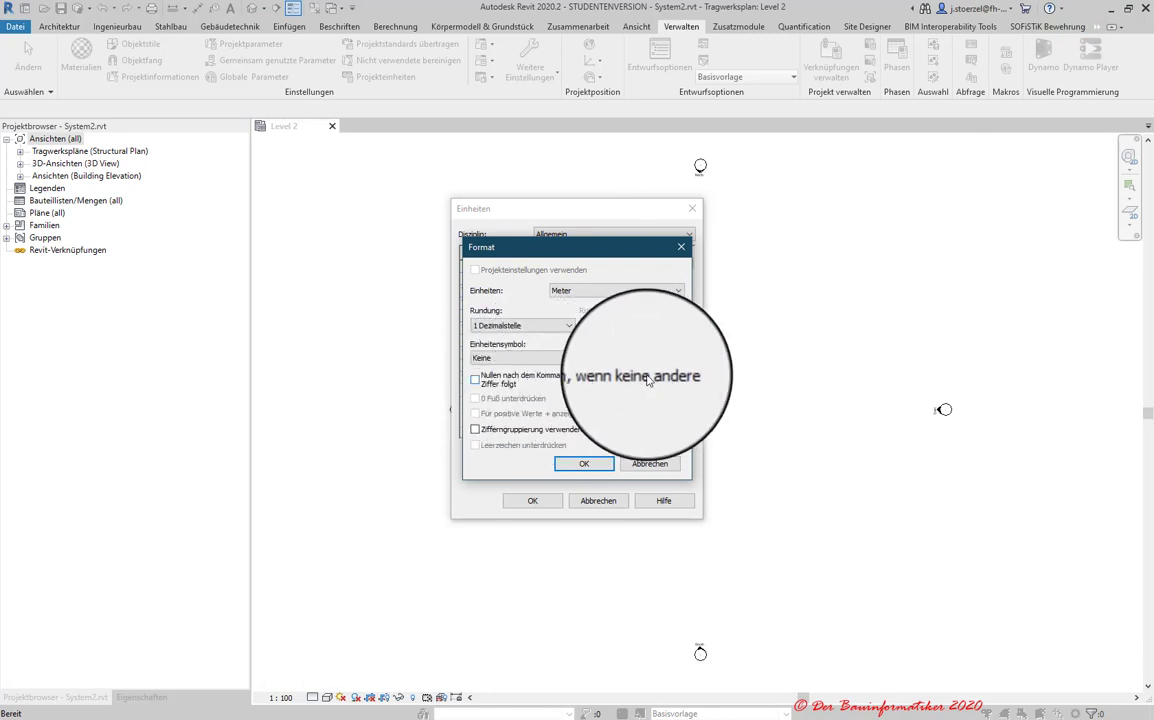
{"action": "left_click", "coordinate": [478, 380]}
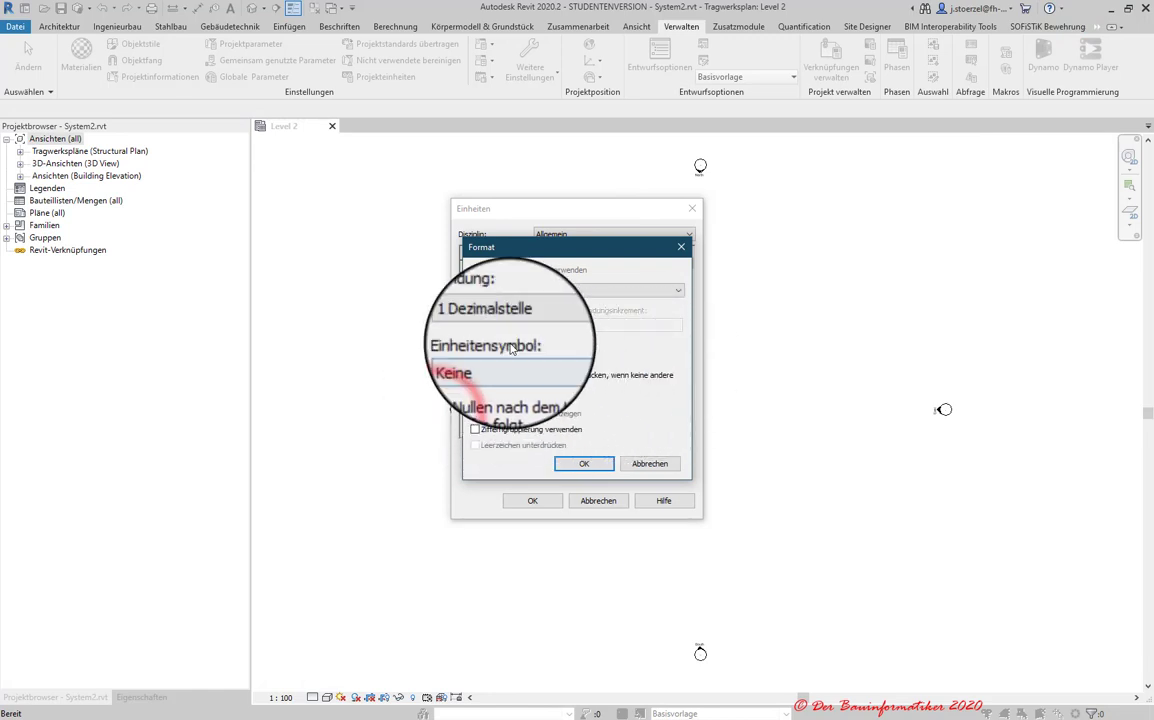
{"action": "left_click", "coordinate": [572, 465]}
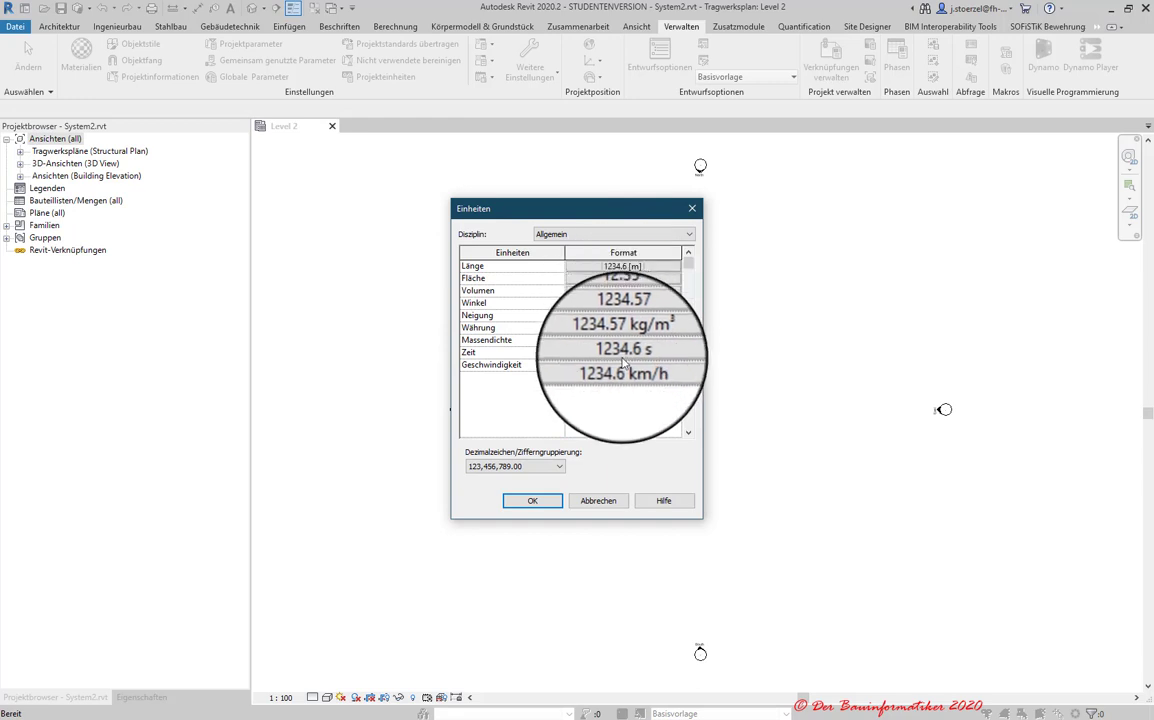
{"action": "left_click", "coordinate": [533, 501]}
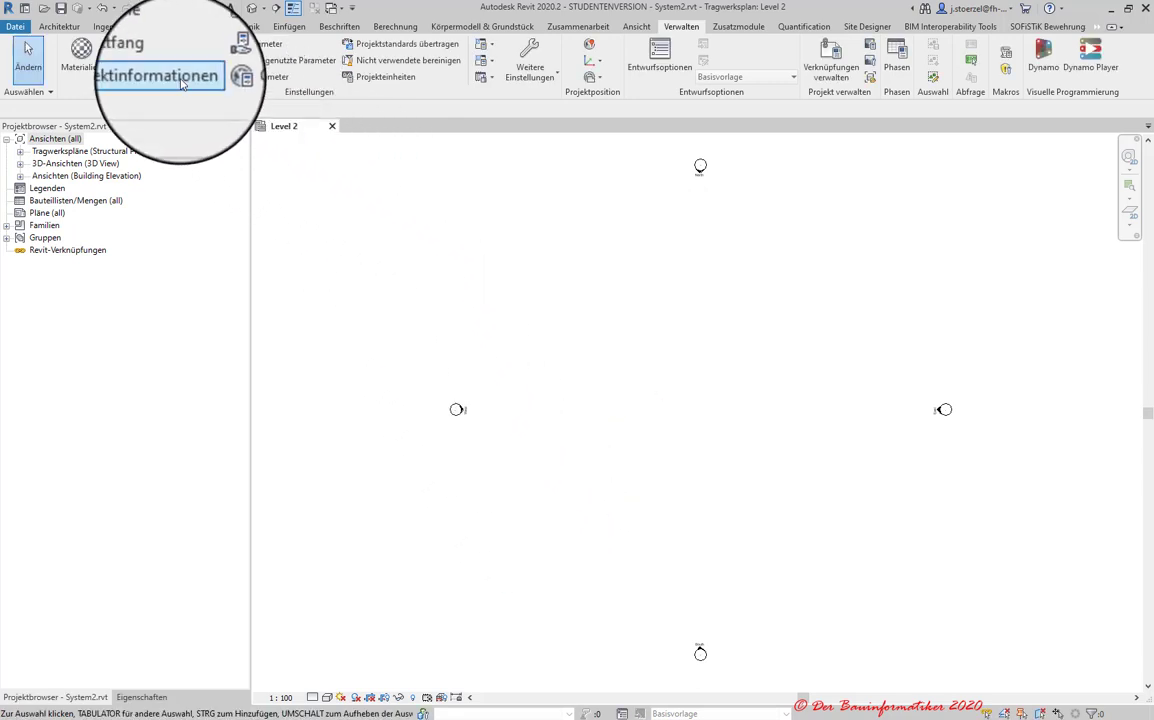
{"action": "left_click", "coordinate": [172, 77]}
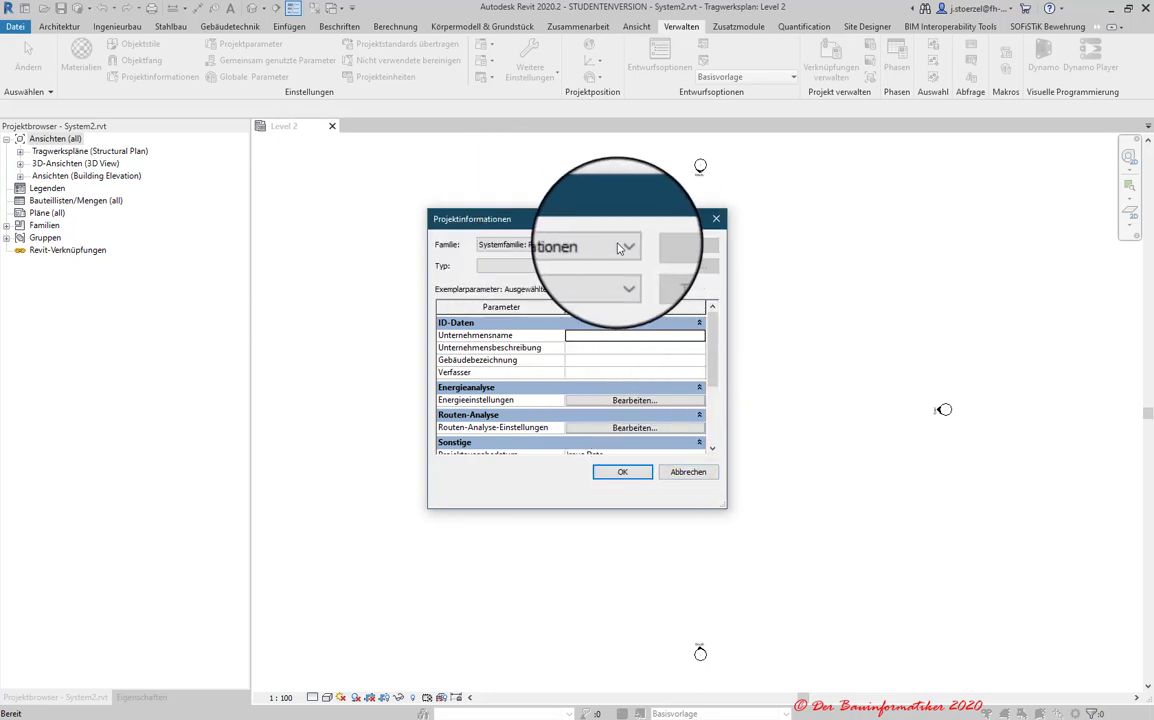
{"action": "left_click_drag", "start_coordinate": [715, 330], "coordinate": [710, 391]}
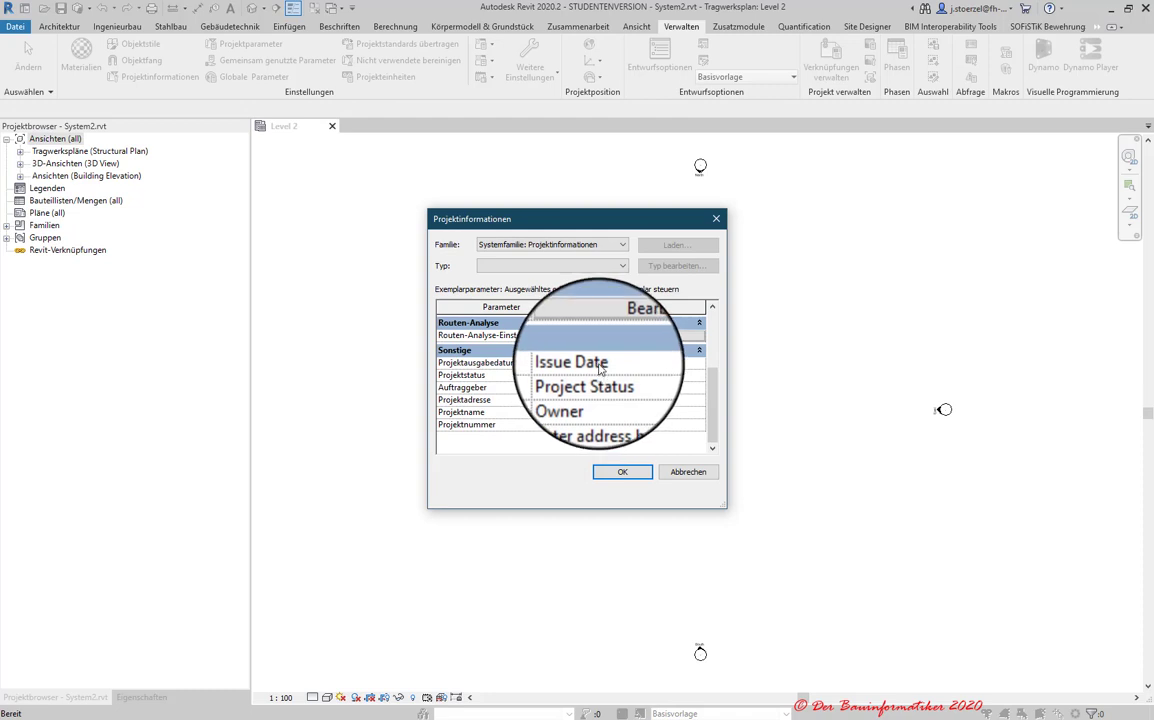
{"action": "left_click", "coordinate": [686, 477]}
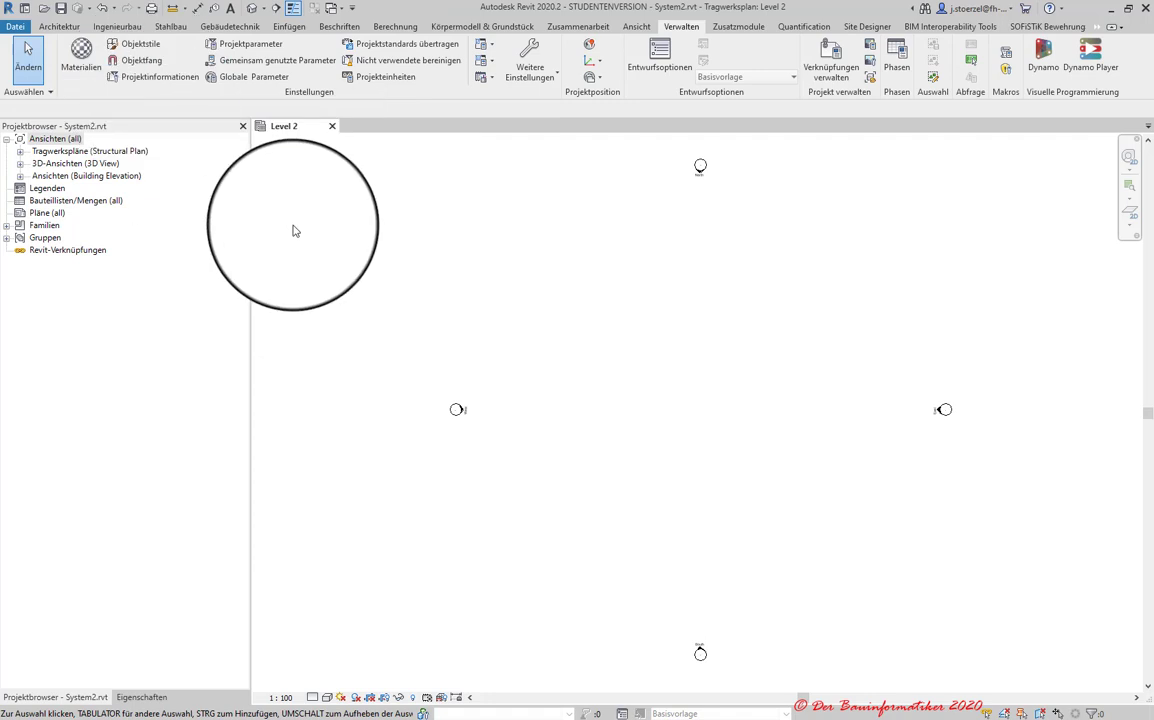
- Open the Global Parameters dialog from the Manage tab
{"action": "left_click", "coordinate": [237, 78]}
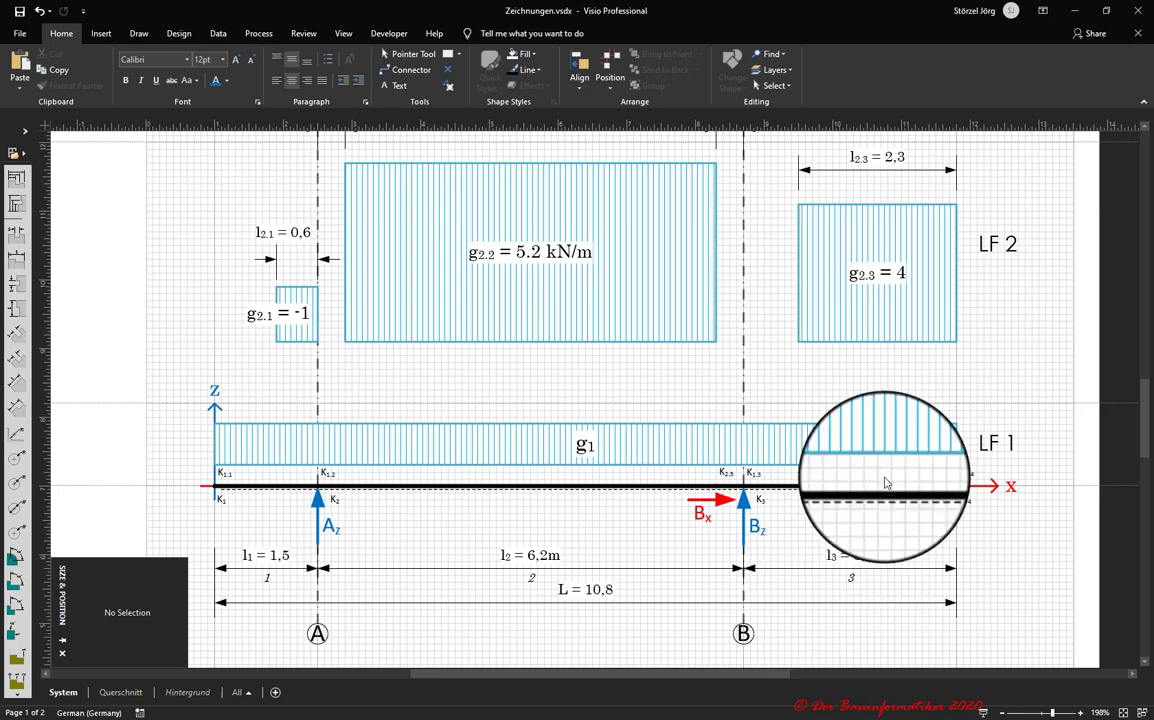
- Create length parameter l1 with the tooltip 'length from beam start to support A'
{"action": "left_click", "coordinate": [1075, 10]}
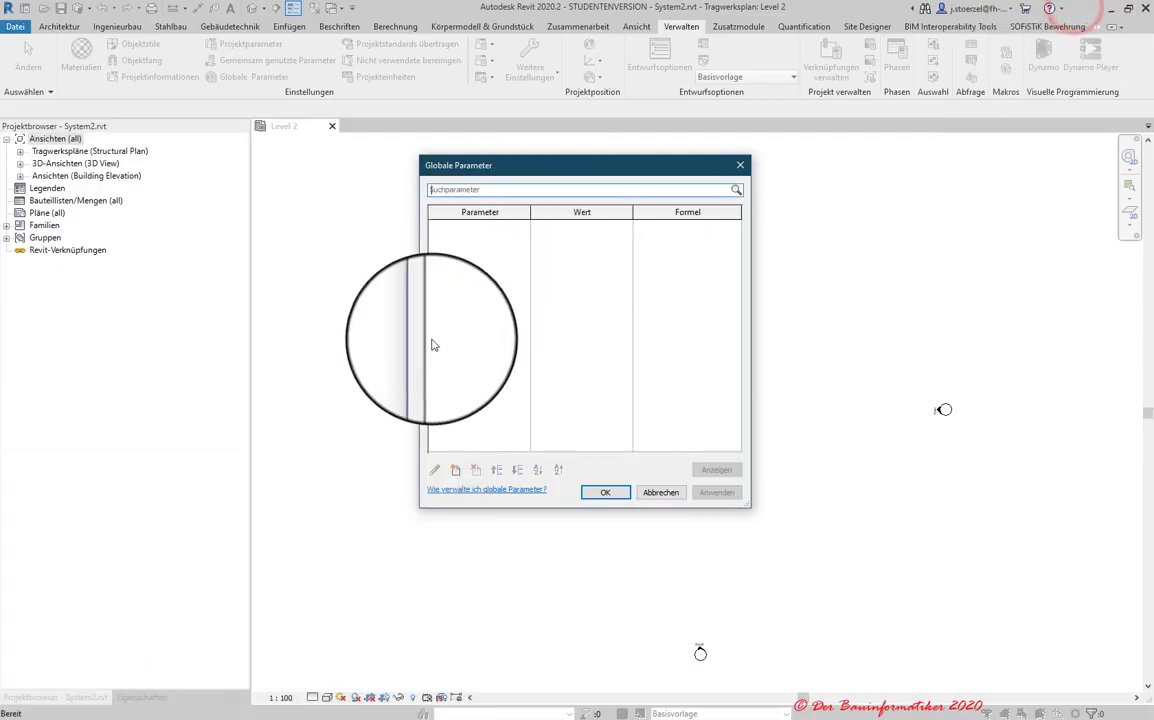
{"action": "left_click", "coordinate": [455, 470]}
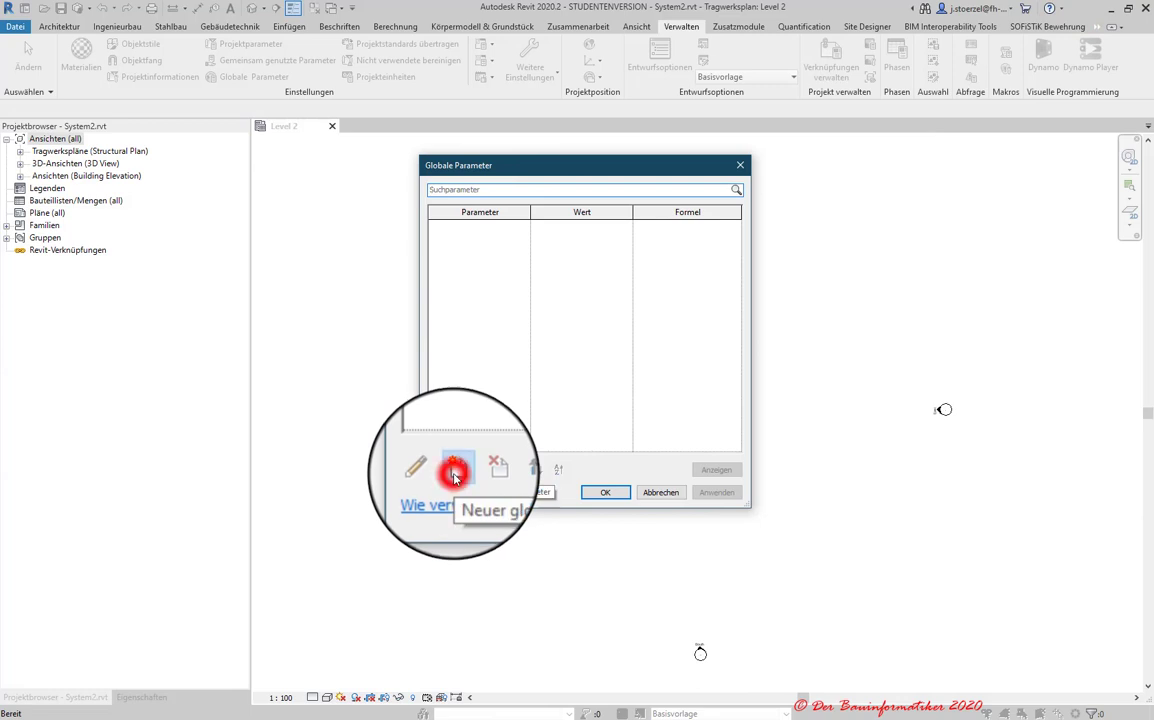
{"action": "left_click", "coordinate": [638, 179]}
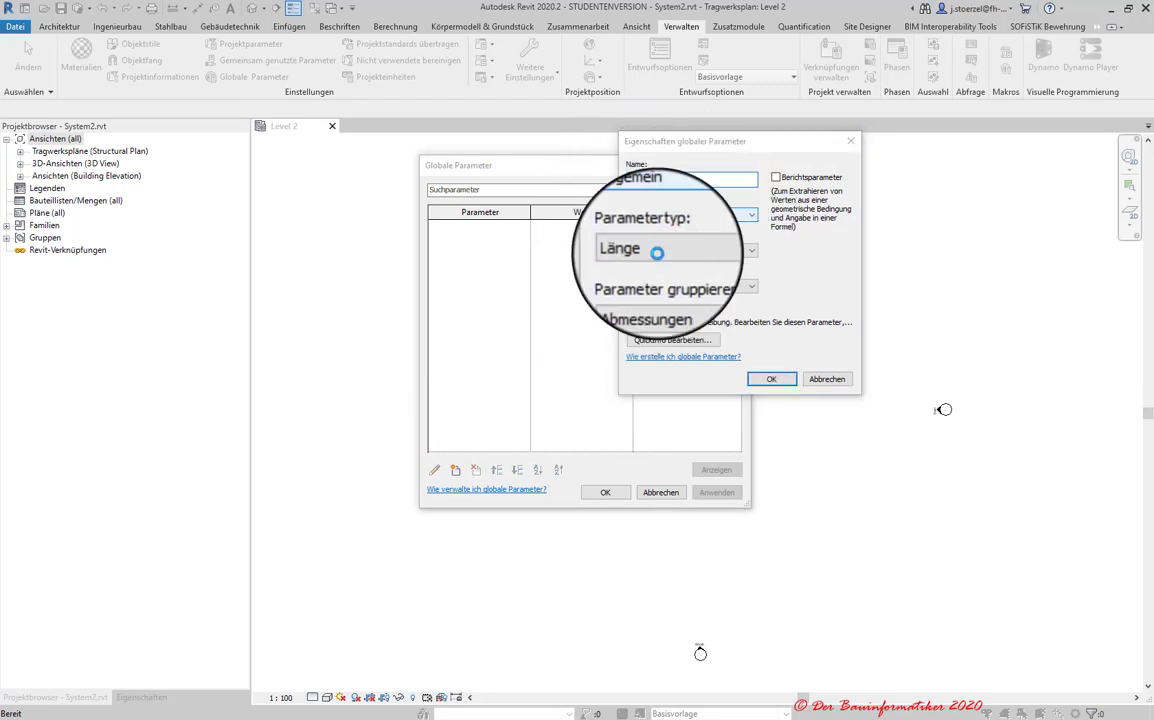
{"action": "type", "text": "l1"}
{"action": "left_click", "coordinate": [660, 344]}
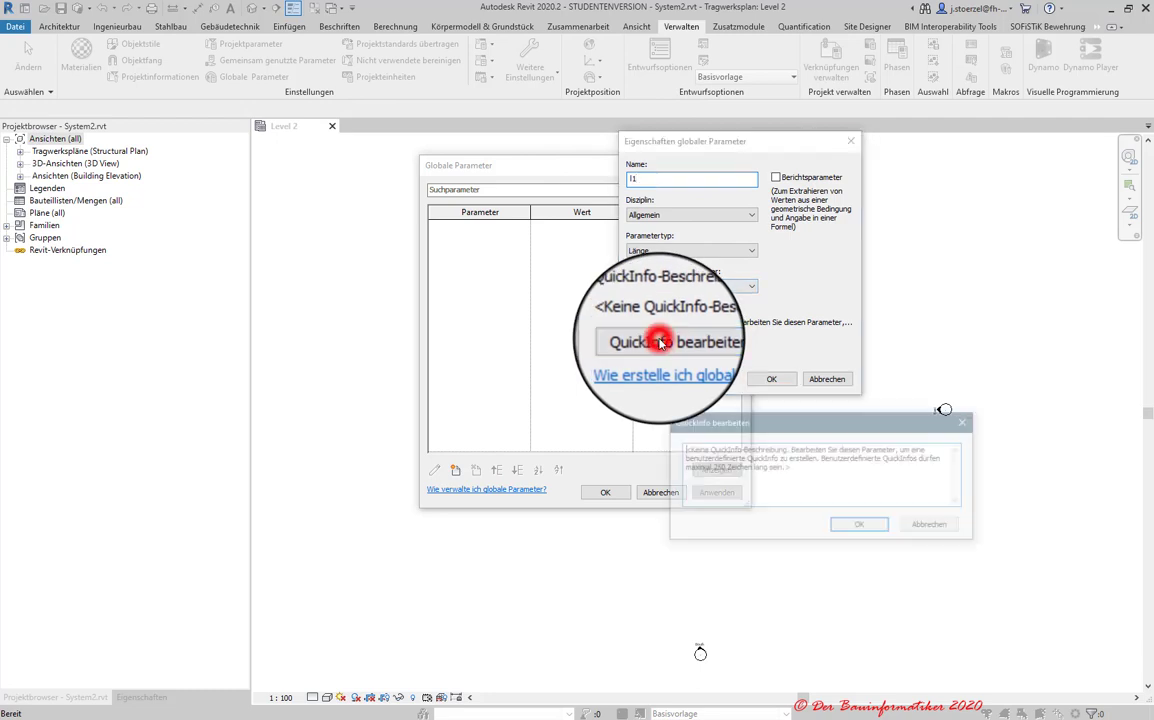
{"action": "left_click_drag", "start_coordinate": [805, 473], "coordinate": [615, 432]}
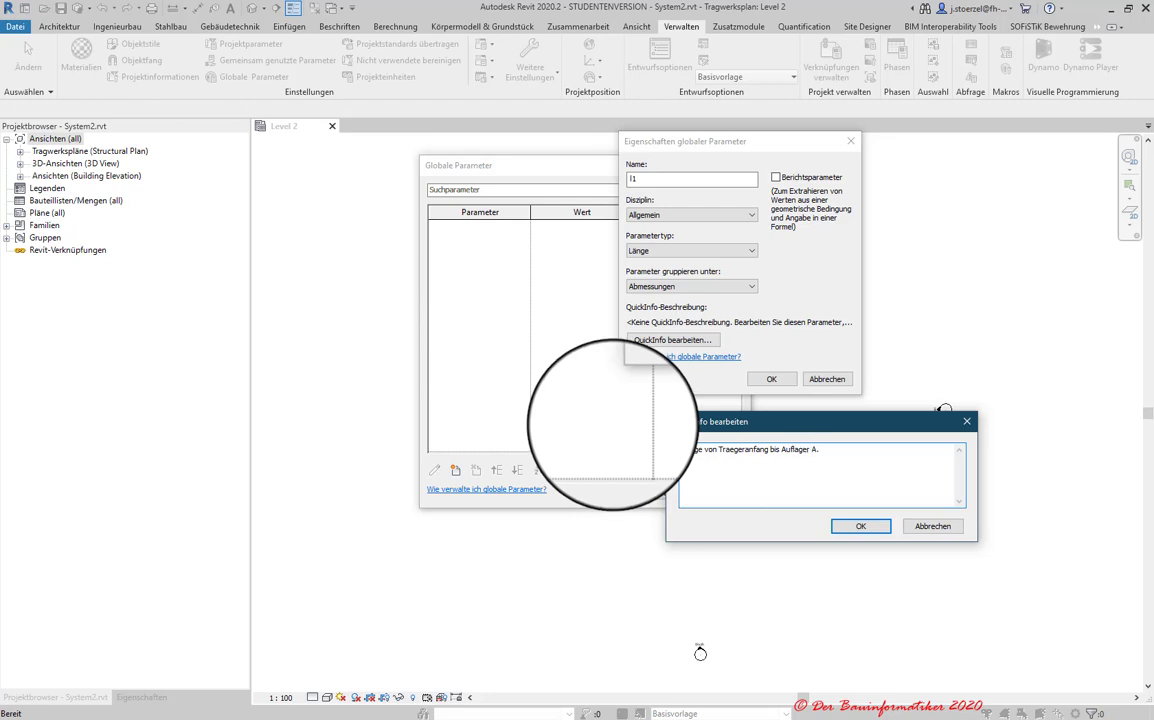
{"action": "left_click_drag", "start_coordinate": [800, 449], "coordinate": [690, 452]}
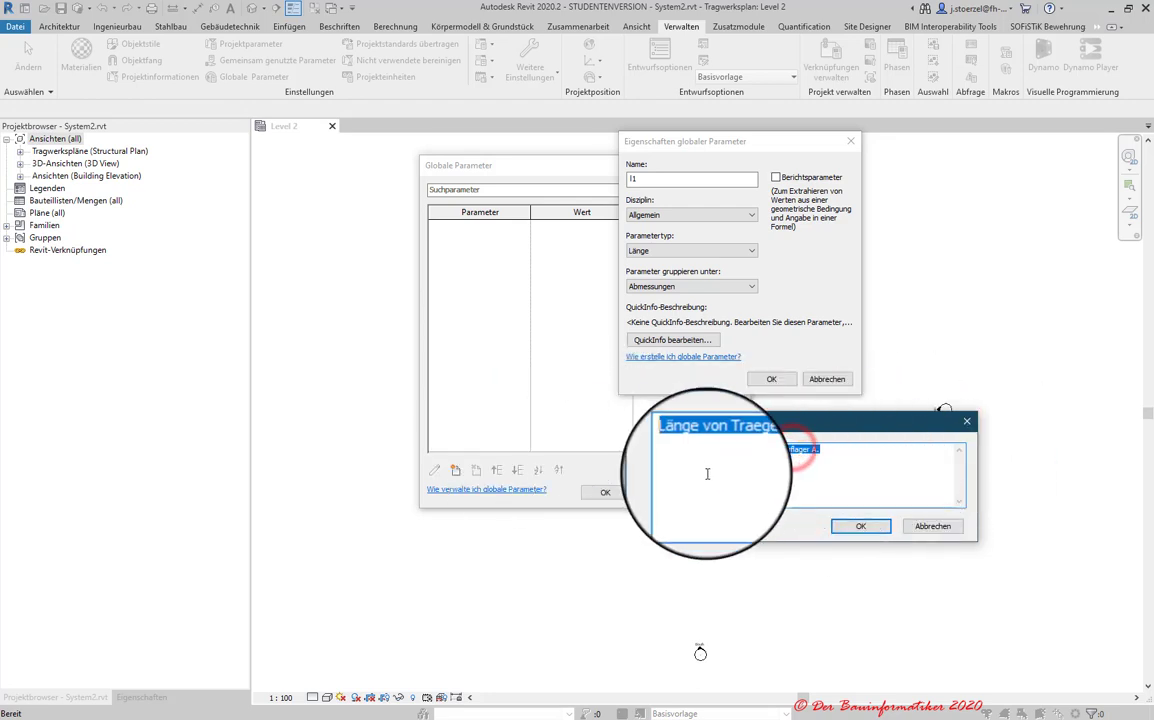
{"action": "left_click", "coordinate": [860, 526]}
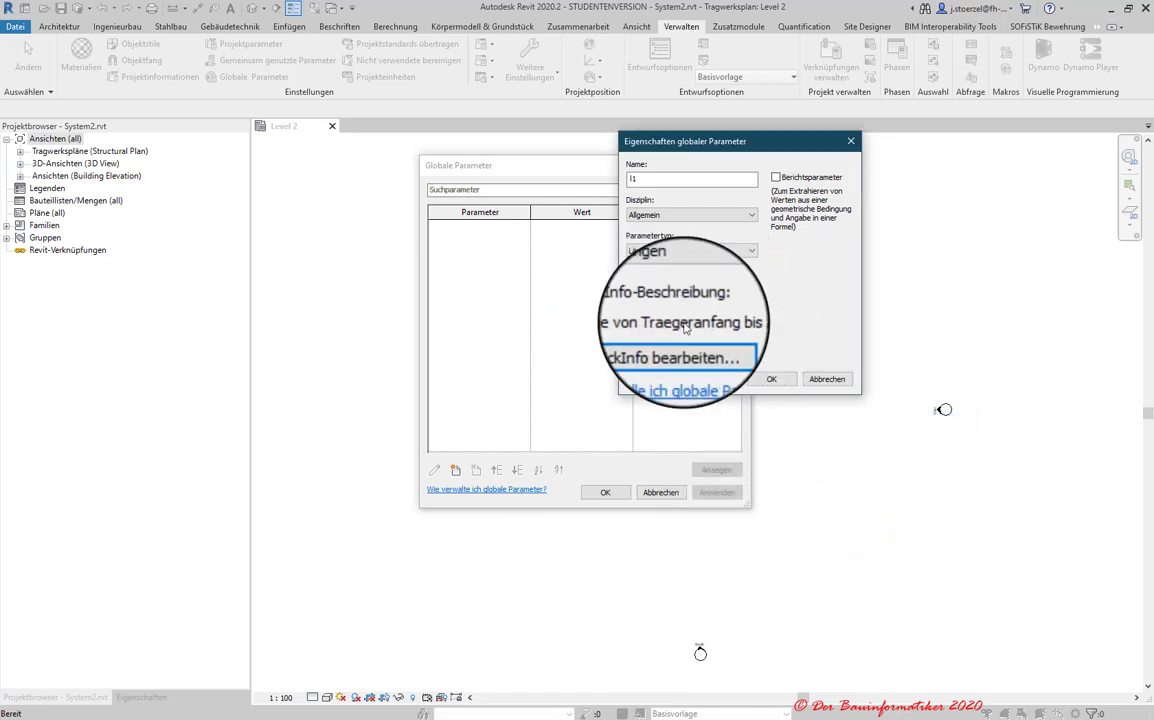
{"action": "left_click", "coordinate": [762, 379]}
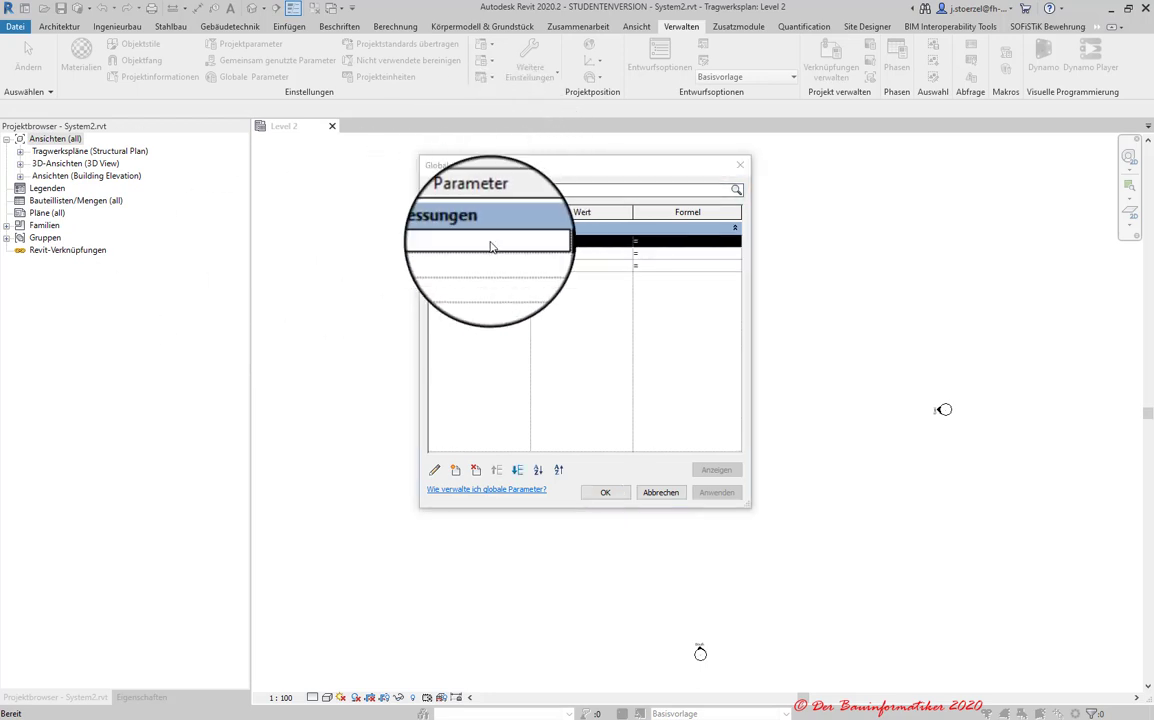
{"action": "left_click", "coordinate": [557, 252]}
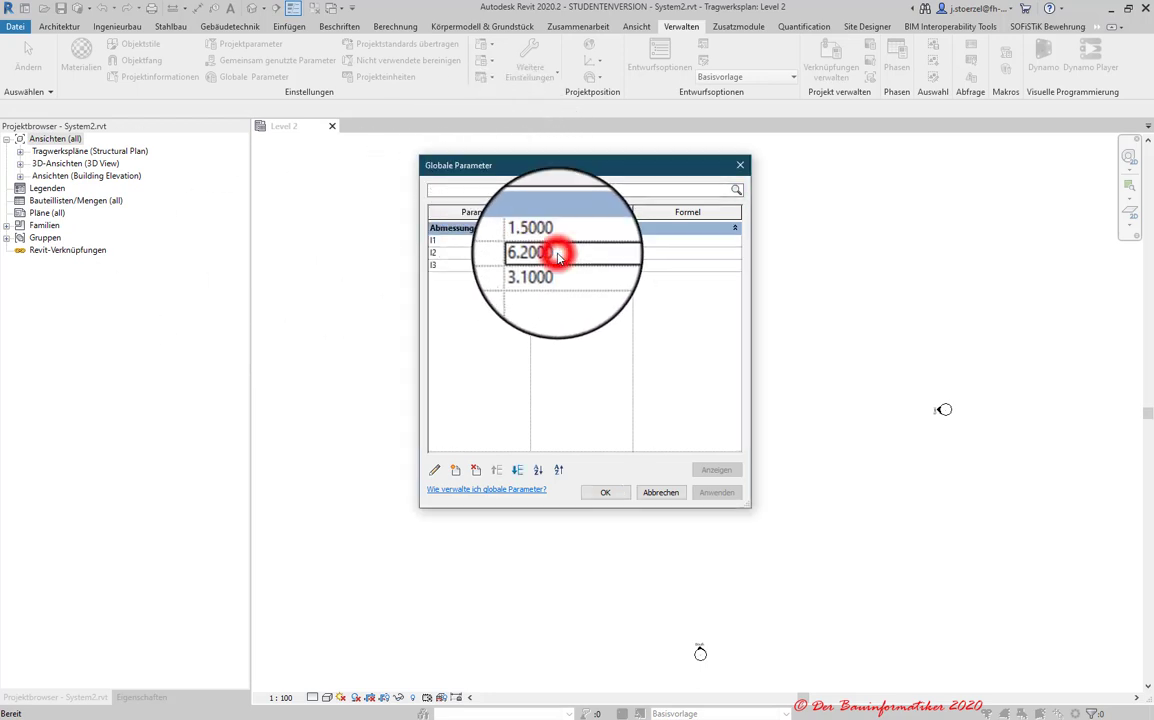
{"action": "left_click", "coordinate": [549, 264]}
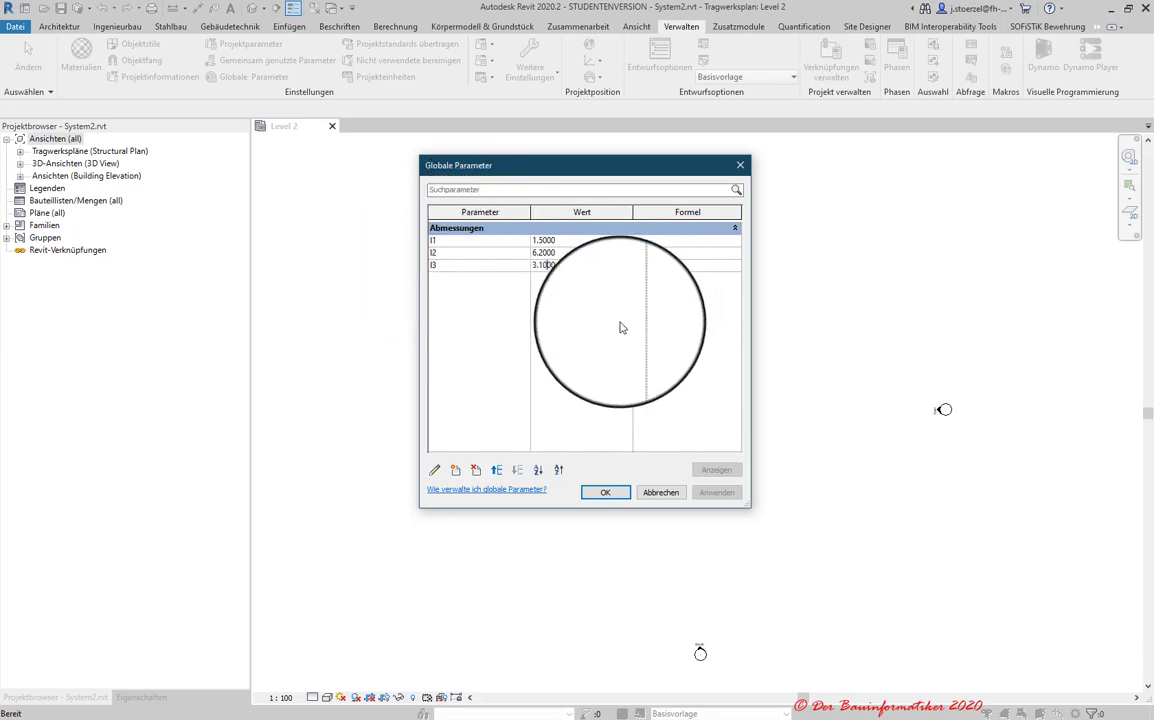
{"action": "left_click", "coordinate": [597, 494]}
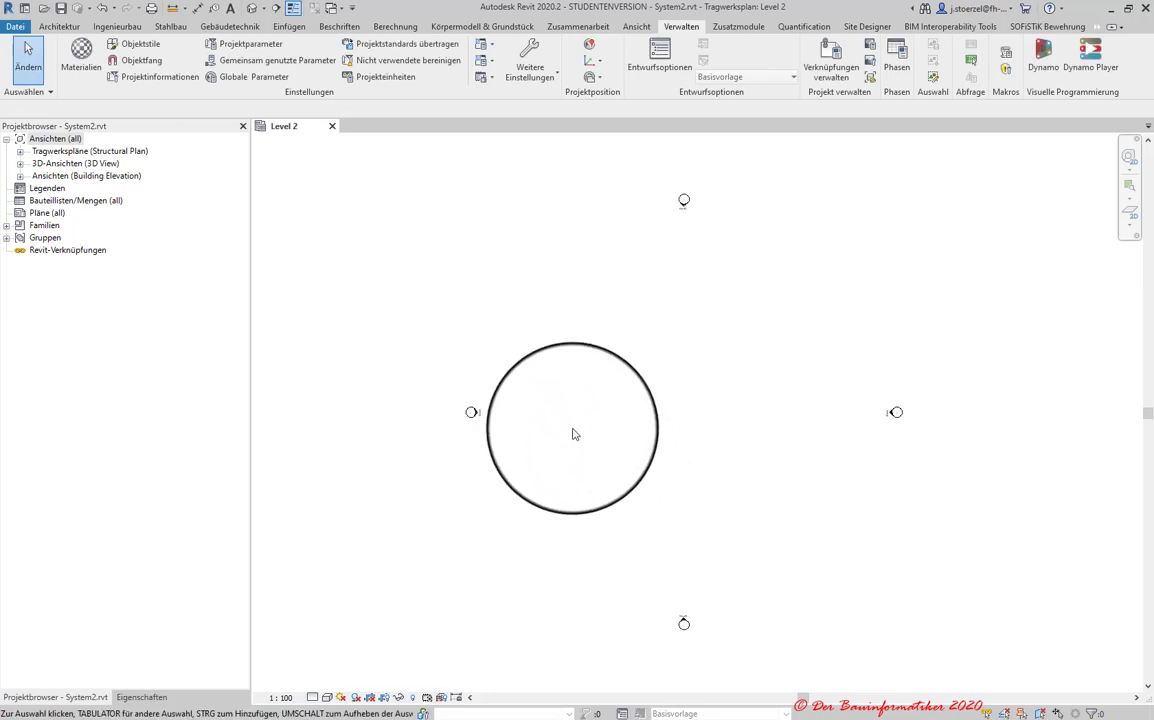
- Delete the Site plan view from the Project Browser
{"action": "middle_click_drag", "start_coordinate": [587, 428], "coordinate": [585, 392]}
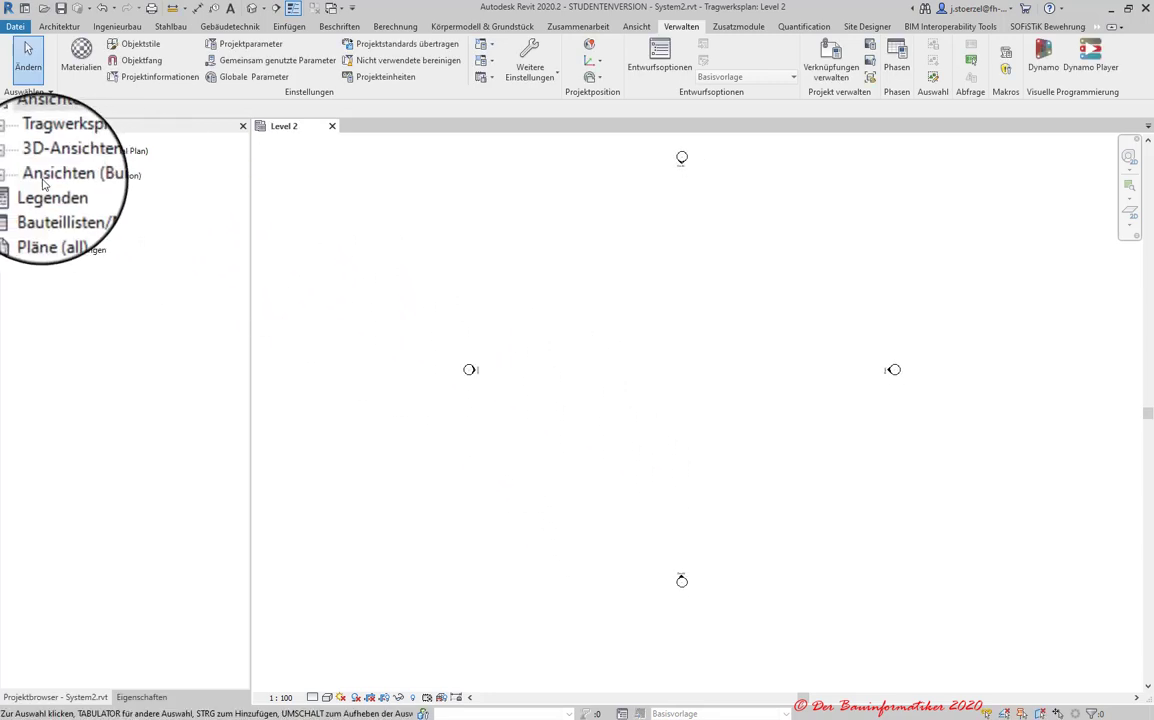
{"action": "left_click", "coordinate": [21, 149]}
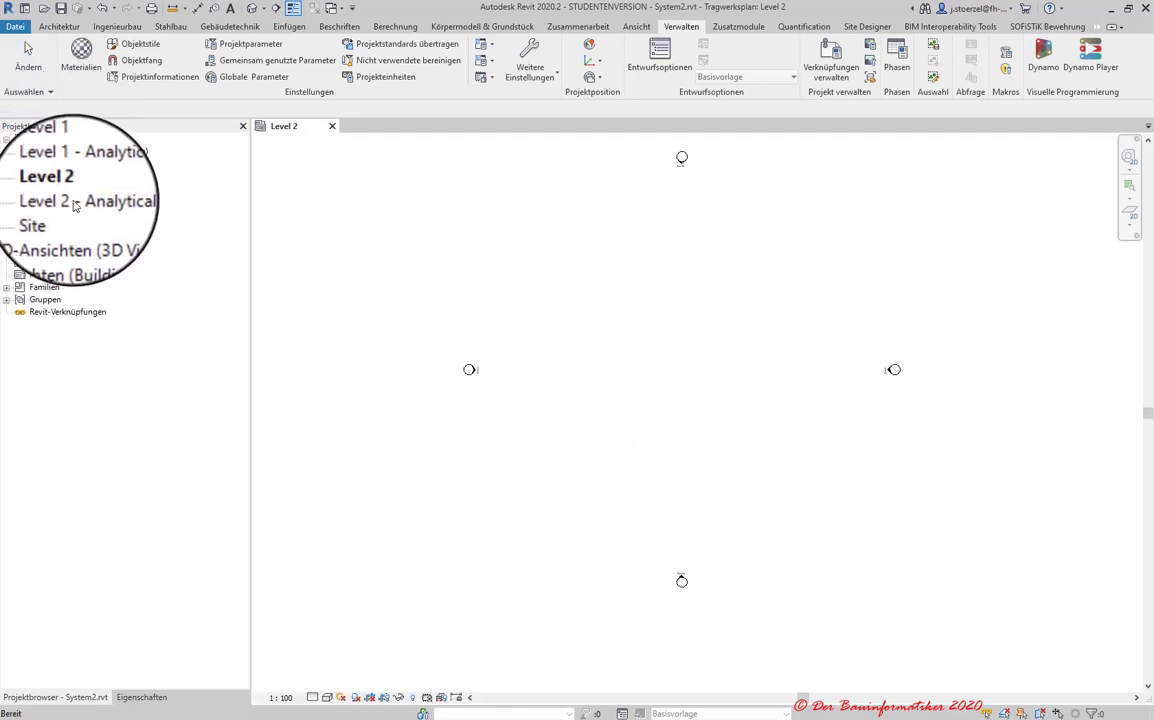
{"action": "left_click", "coordinate": [55, 216]}
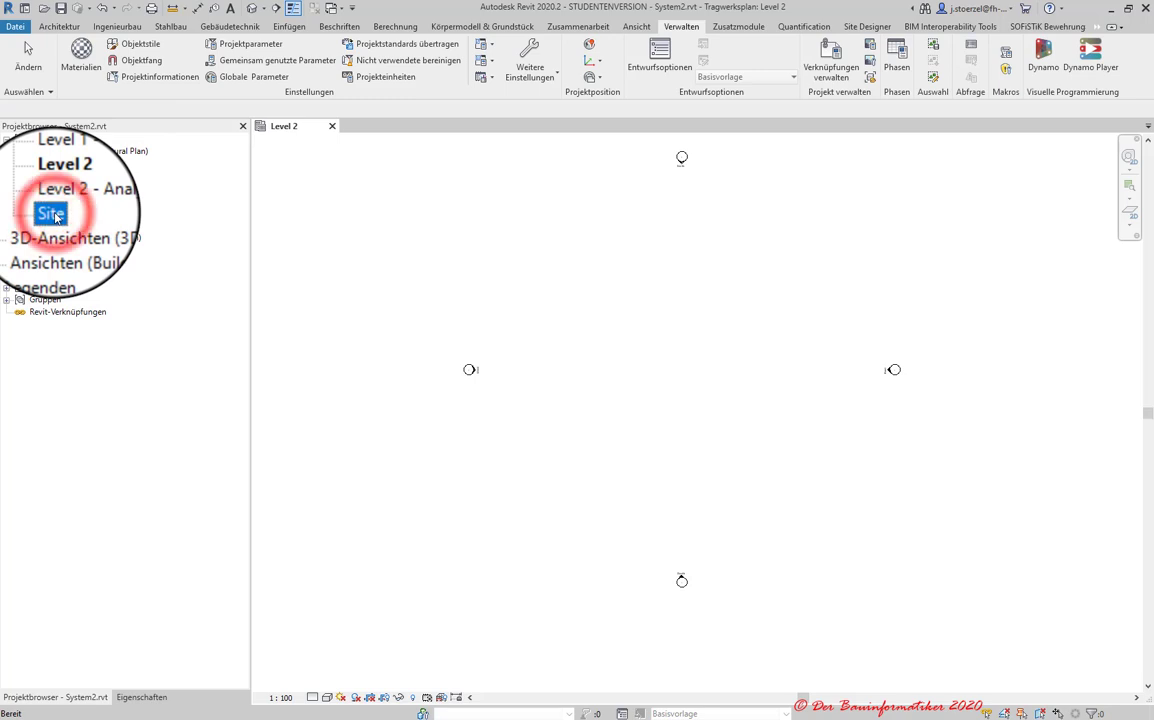
{"action": "right_click", "coordinate": [55, 216]}
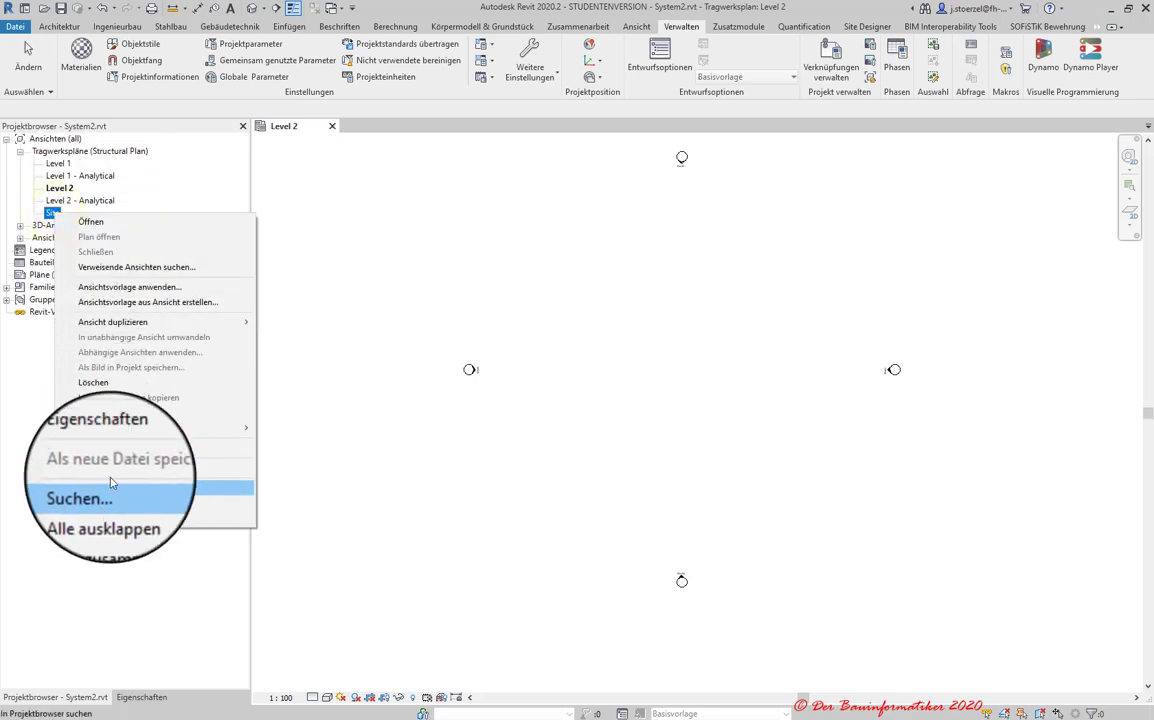
{"action": "left_click", "coordinate": [112, 382]}
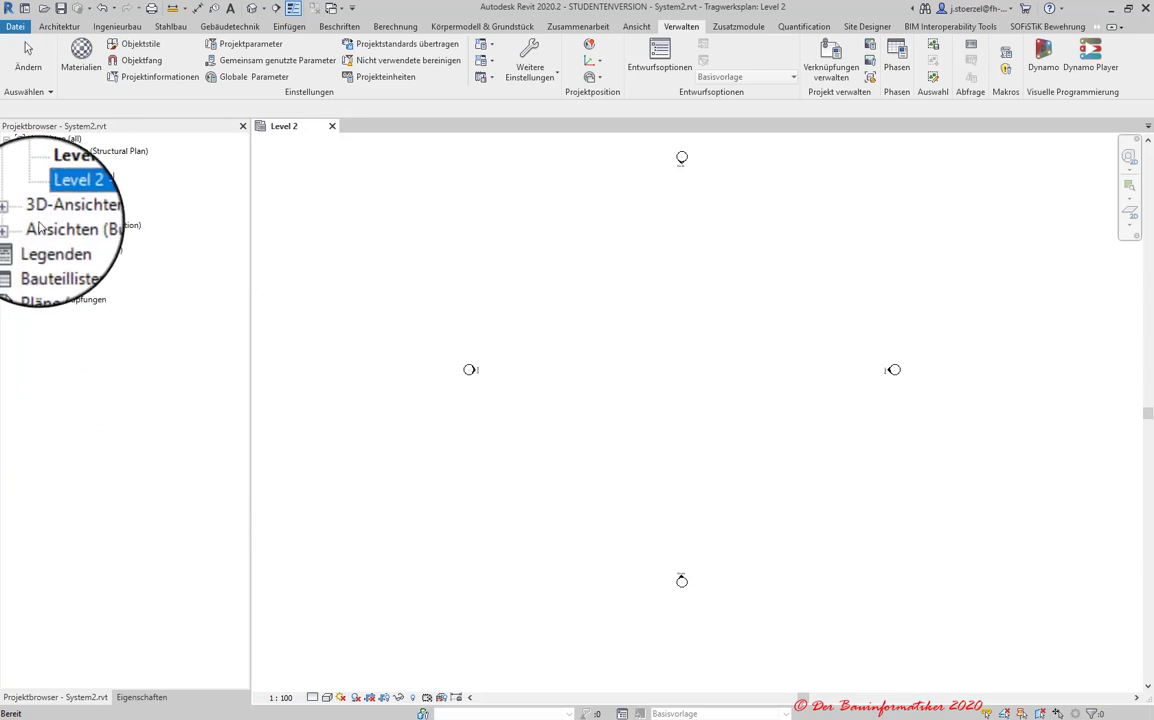
- Delete Level 2 and its plan views in the South elevation
{"action": "left_click", "coordinate": [7, 225]}
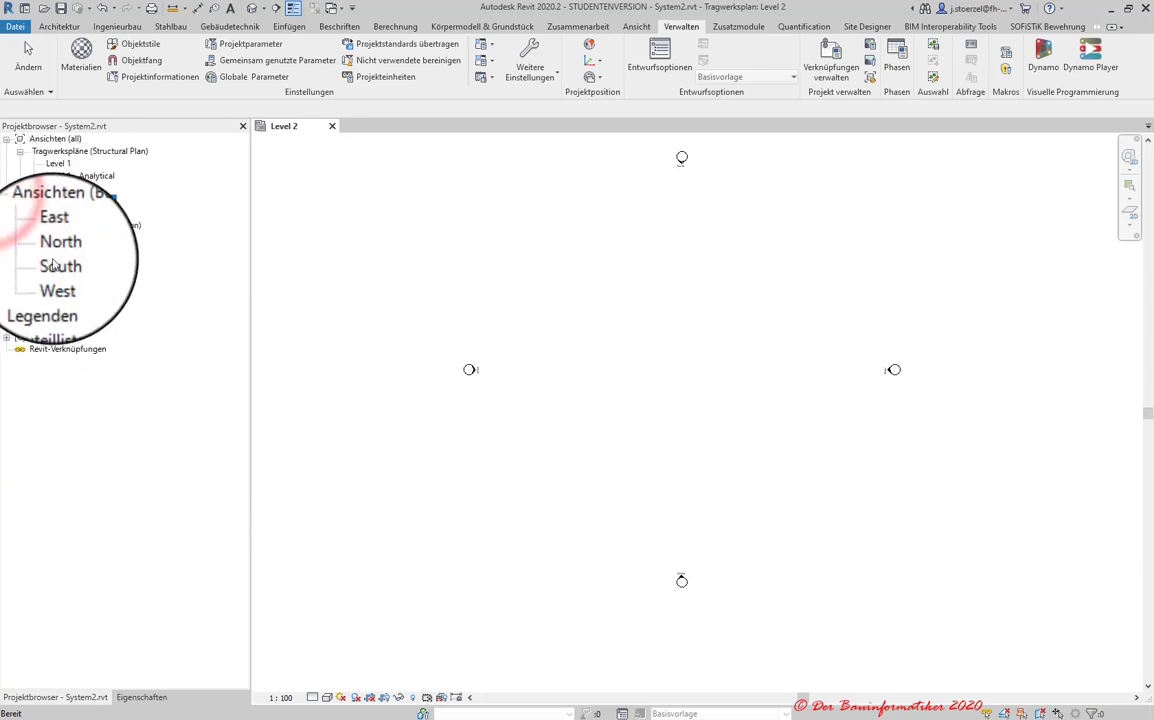
{"action": "double_click", "coordinate": [55, 262]}
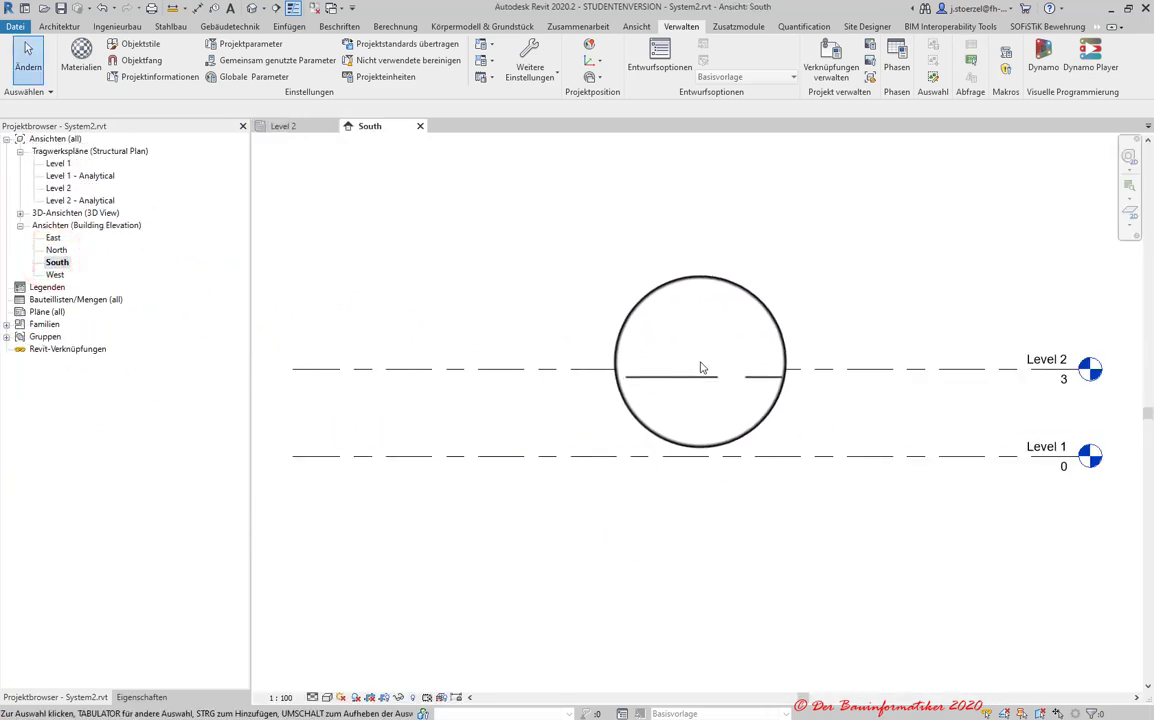
{"action": "left_click", "coordinate": [698, 368]}
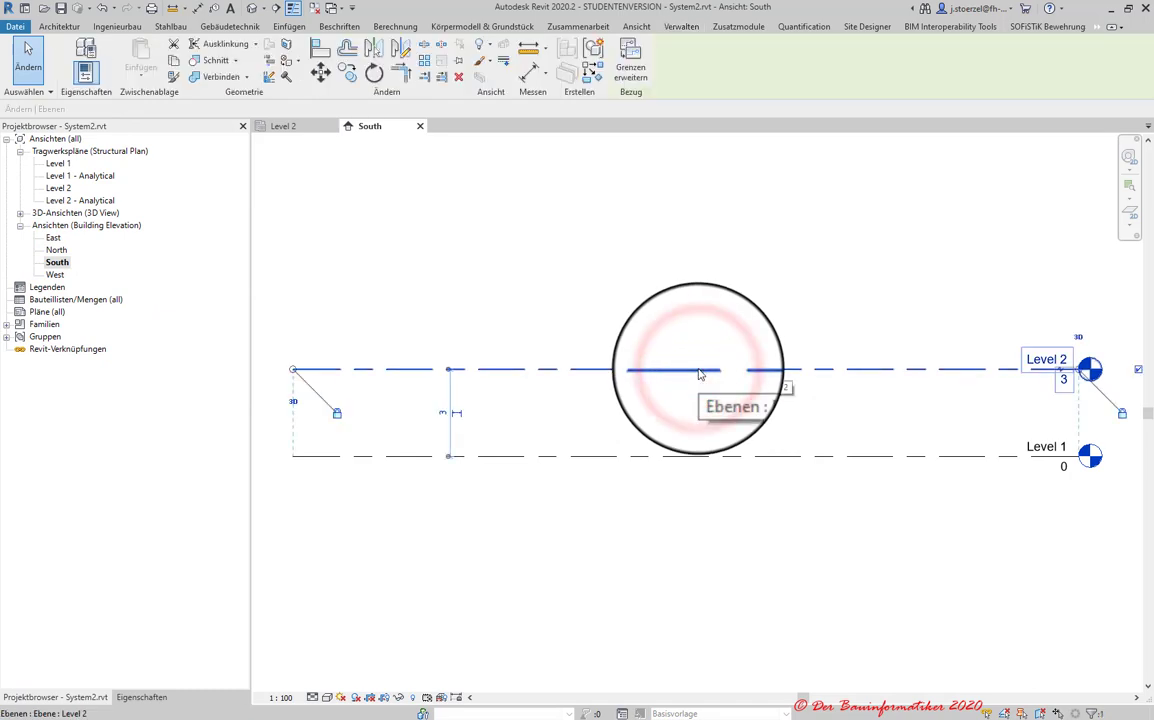
{"action": "key", "text": "Delete"}
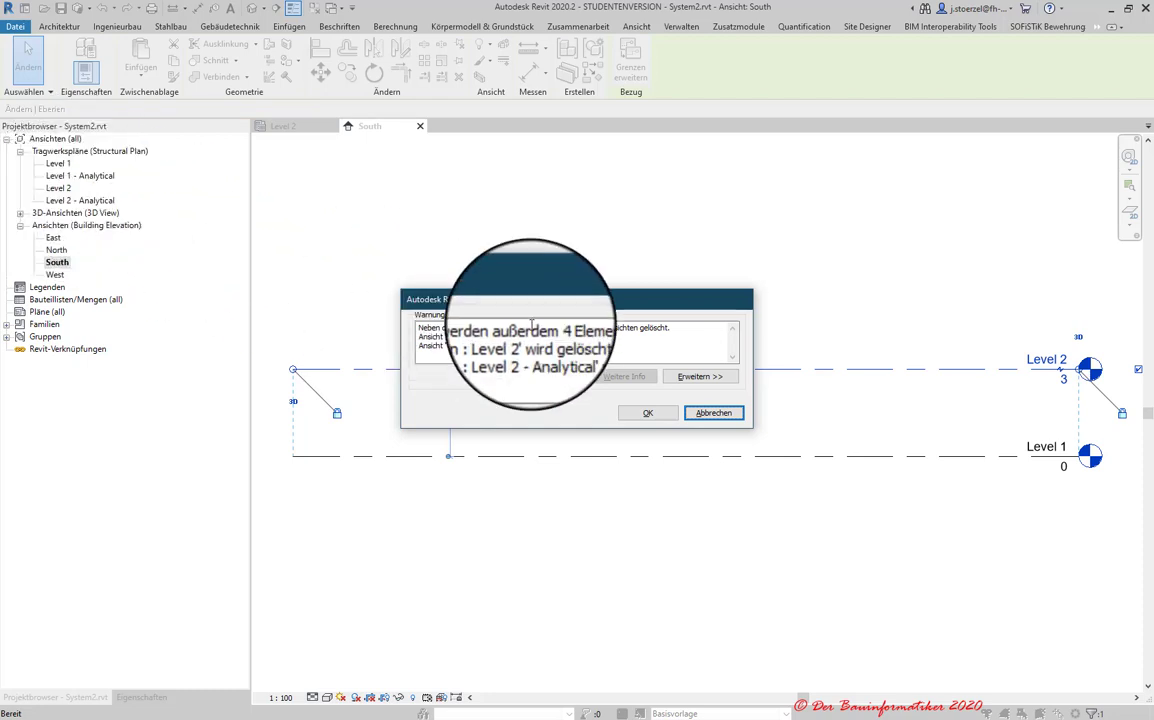
{"action": "left_click", "coordinate": [648, 413]}
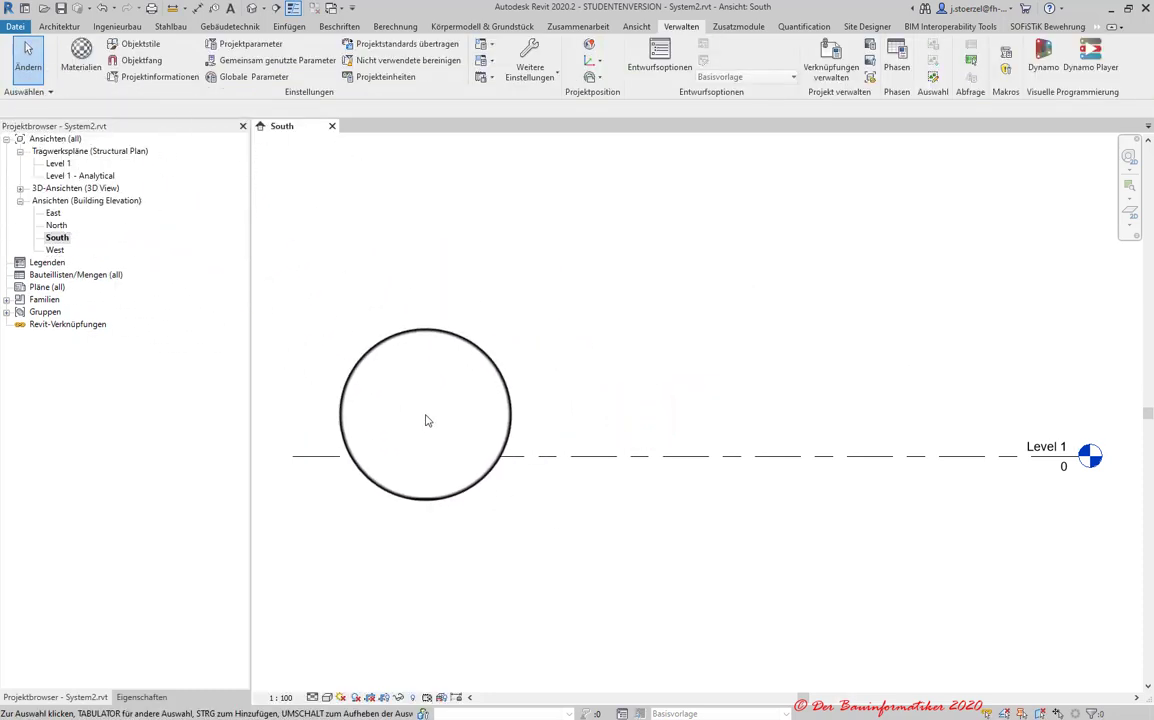
- Rename Level 1 to XY, renaming its matching plan views too
{"action": "left_click", "coordinate": [789, 459]}
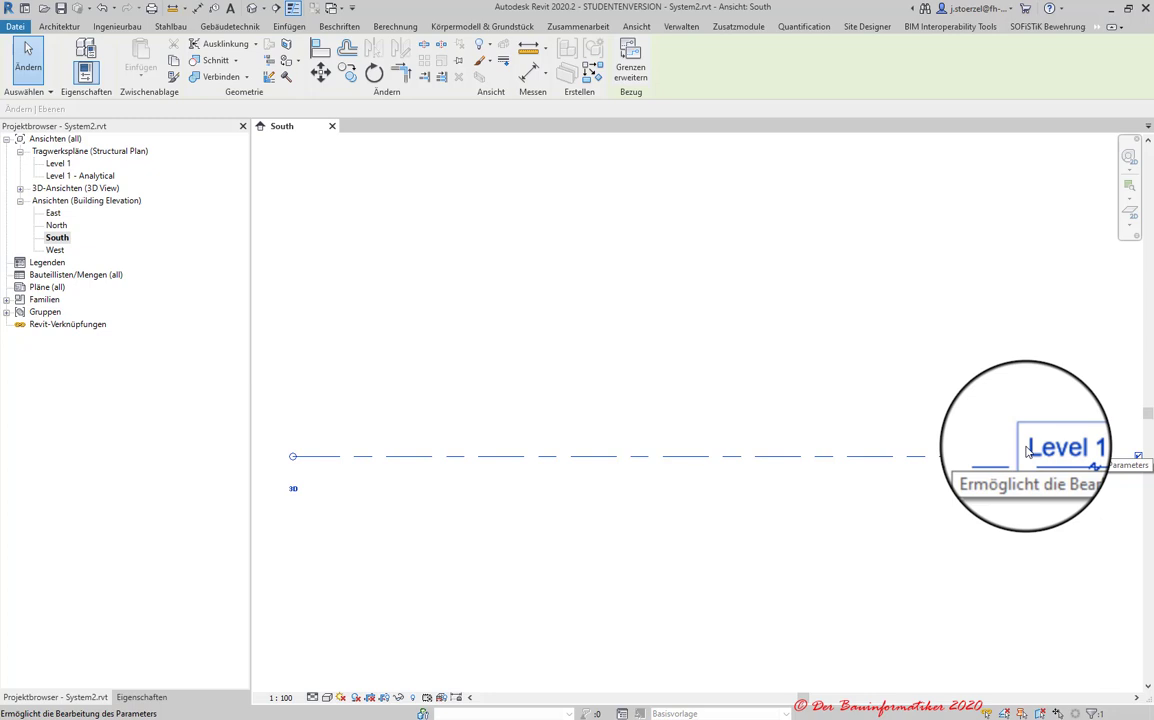
{"action": "left_click", "coordinate": [1027, 450]}
{"action": "type", "text": "XY"}
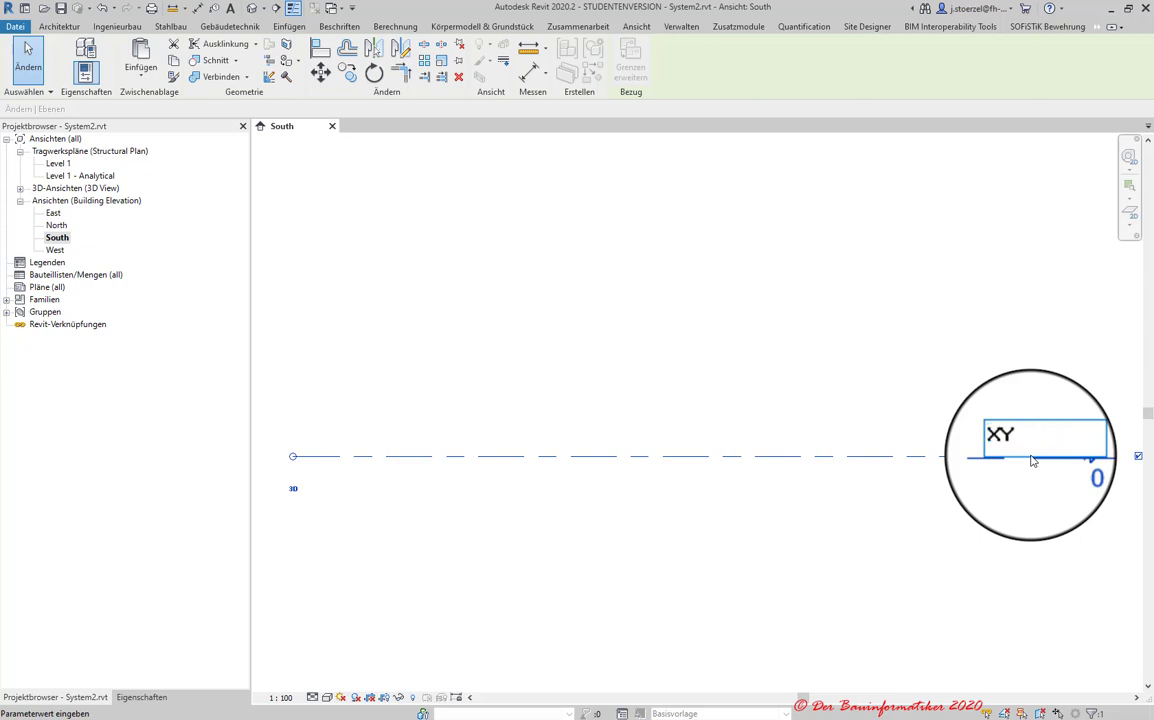
{"action": "key", "text": "Return"}
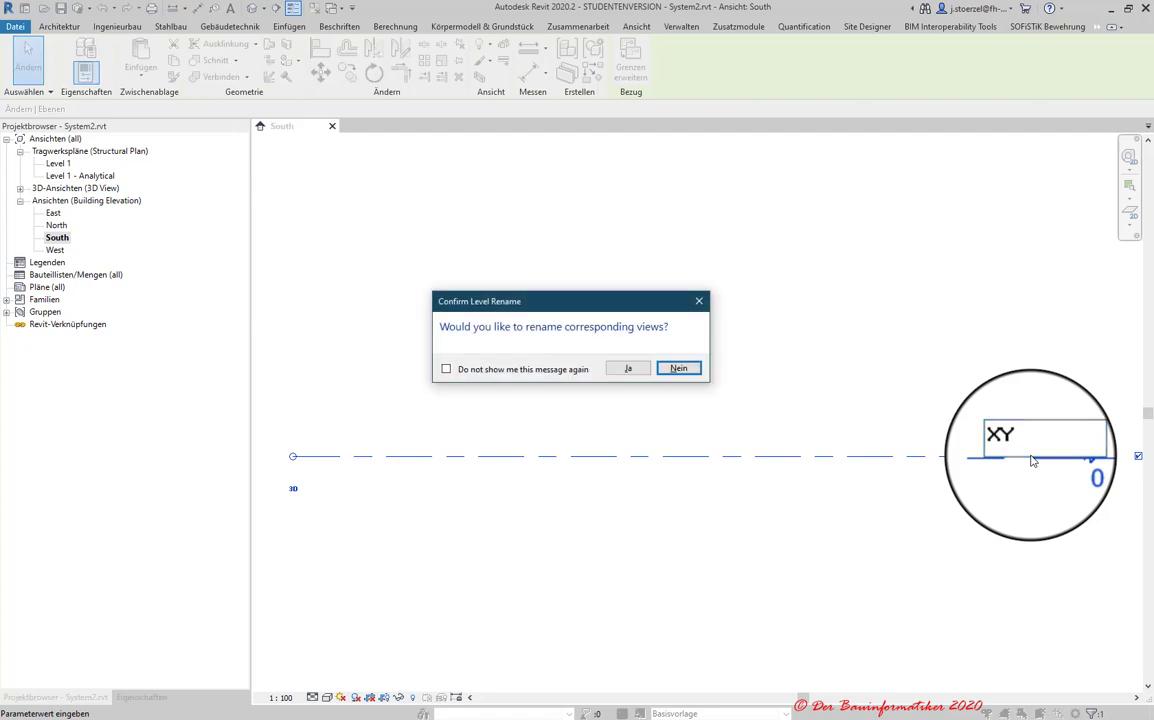
{"action": "left_click", "coordinate": [628, 368]}
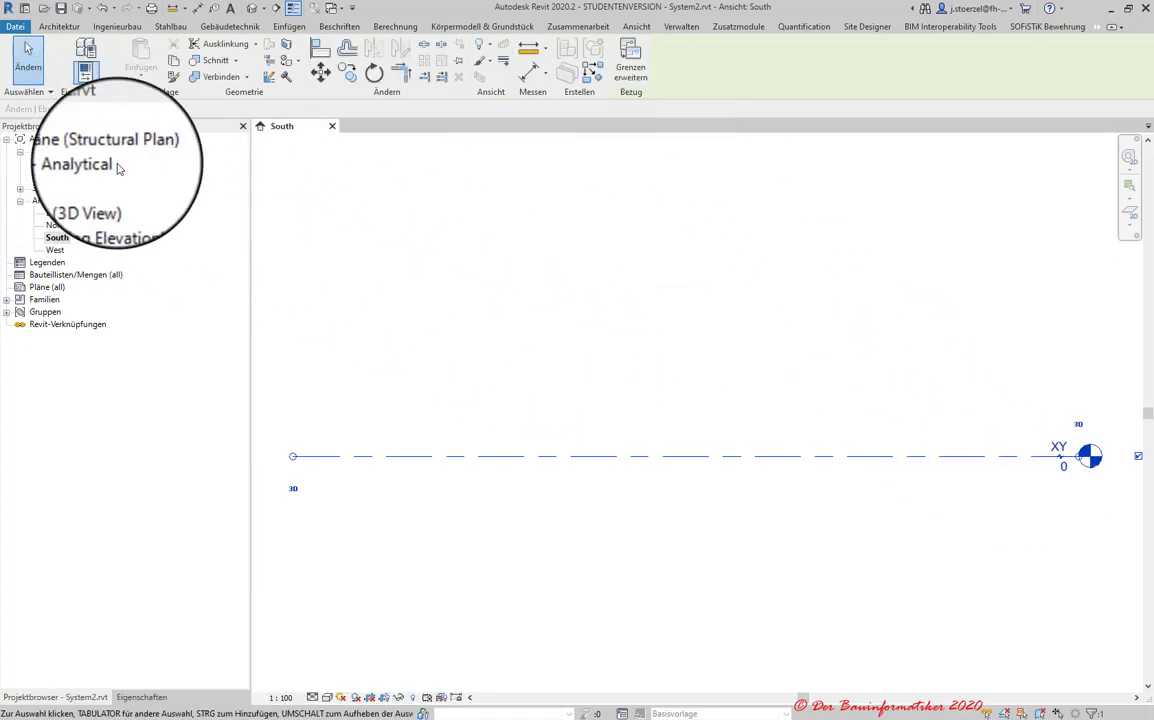
- Rename the analytical plan to XY - Analytical and open the XY plan
{"action": "left_click", "coordinate": [81, 166]}
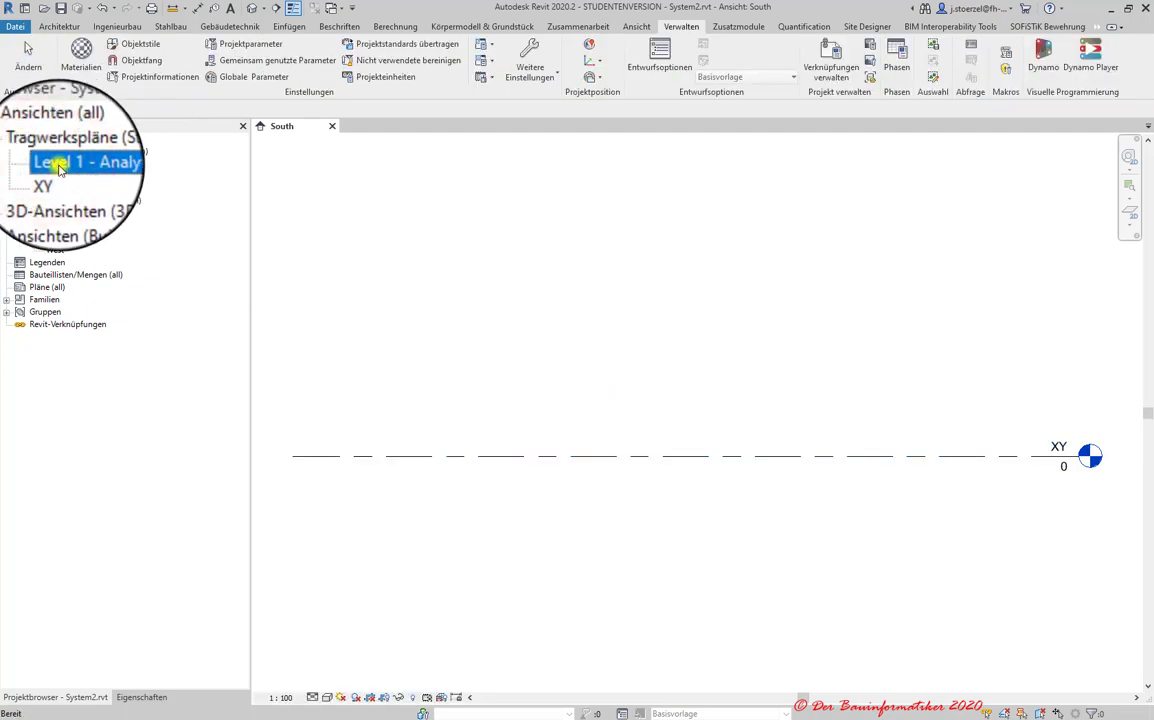
{"action": "right_click", "coordinate": [60, 167]}
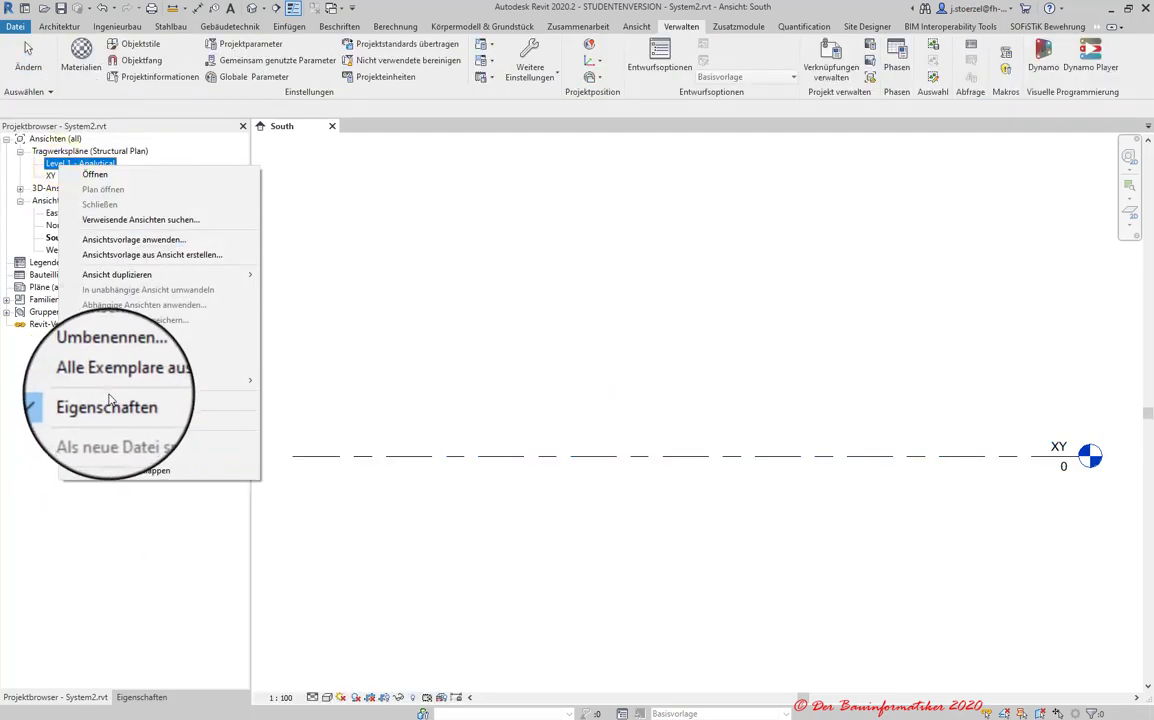
{"action": "left_click", "coordinate": [104, 363]}
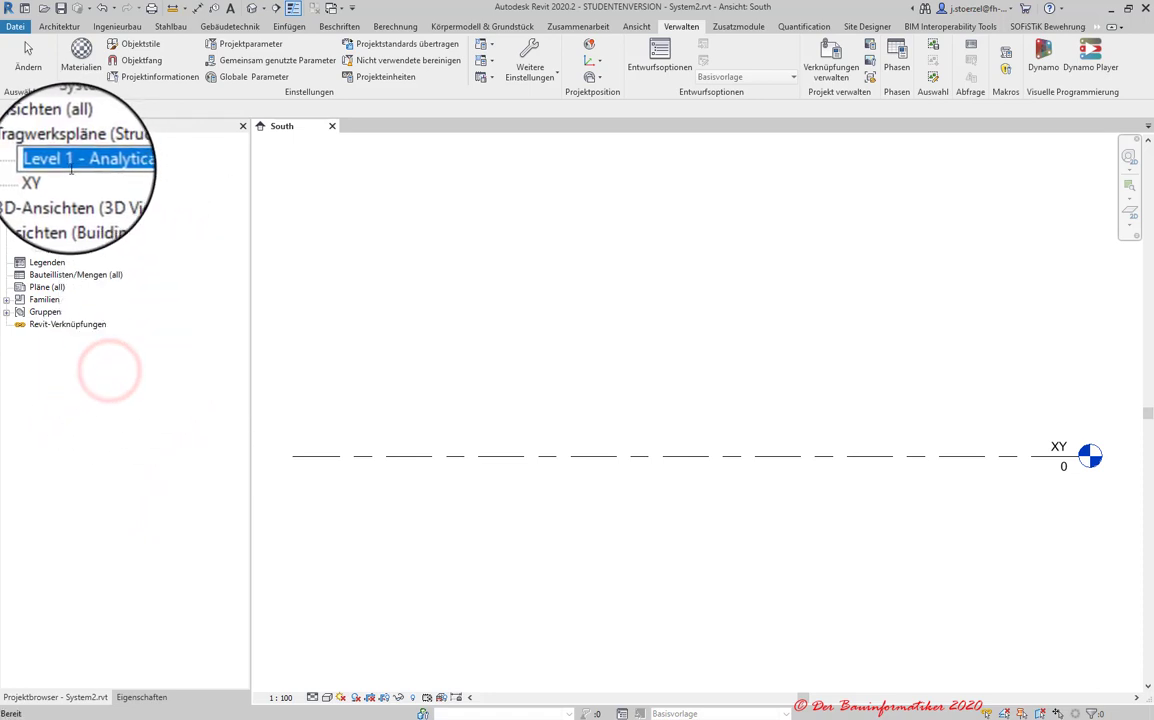
{"action": "left_click", "coordinate": [62, 160]}
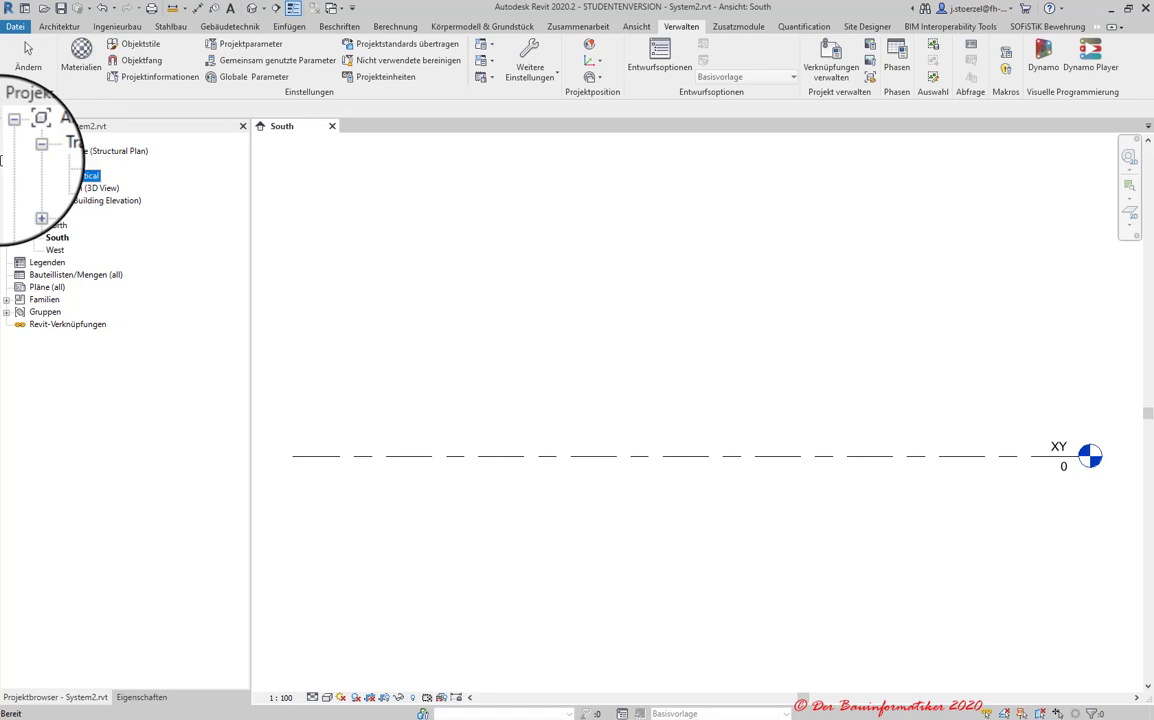
{"action": "left_click", "coordinate": [556, 362]}
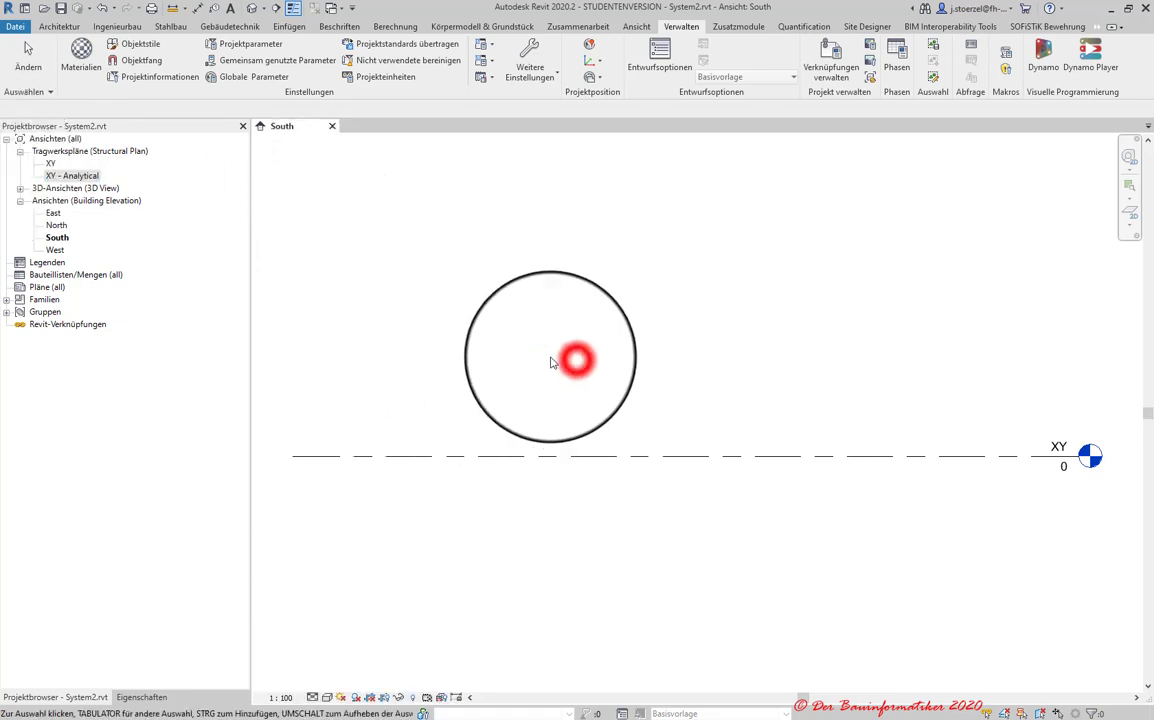
{"action": "left_click", "coordinate": [20, 188]}
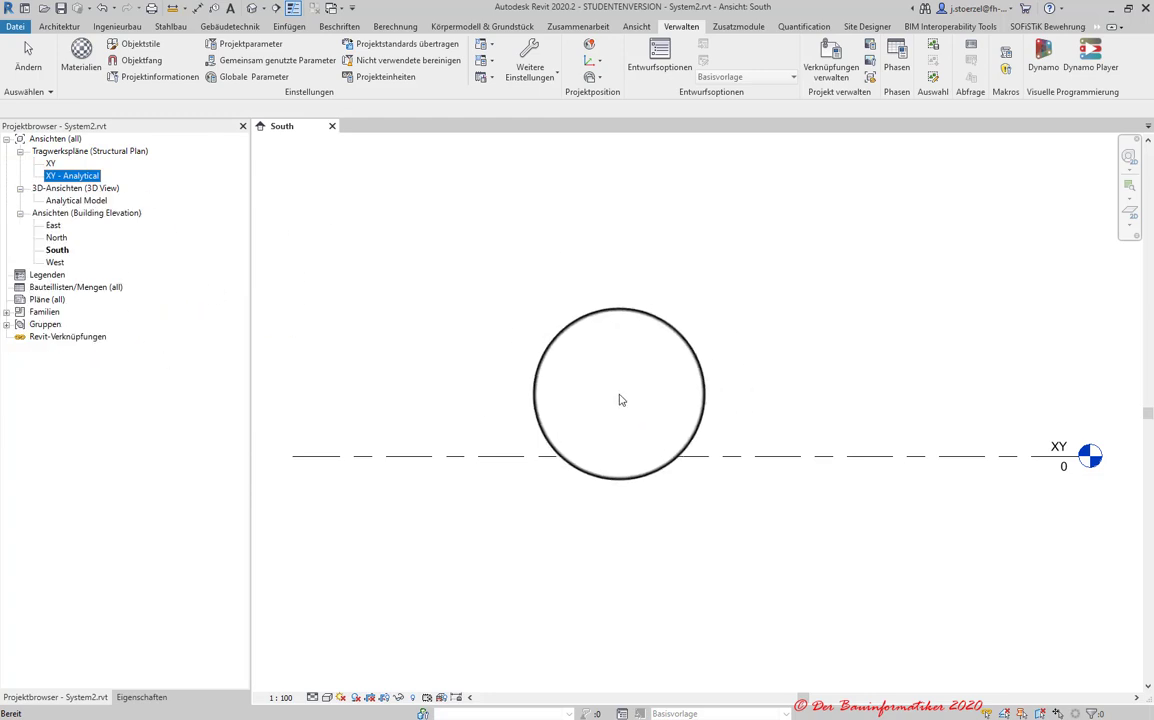
{"action": "scroll", "coordinate": [619, 400], "scroll_direction": "up", "scroll_amount": 1}
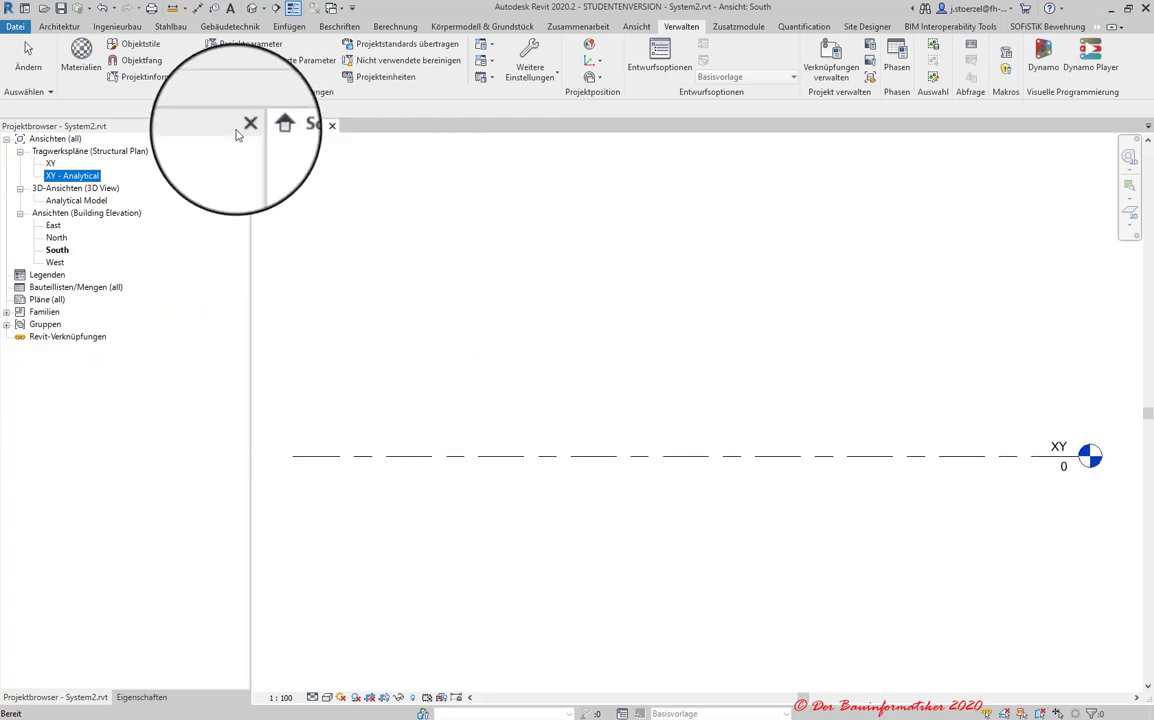
{"action": "double_click", "coordinate": [51, 163]}
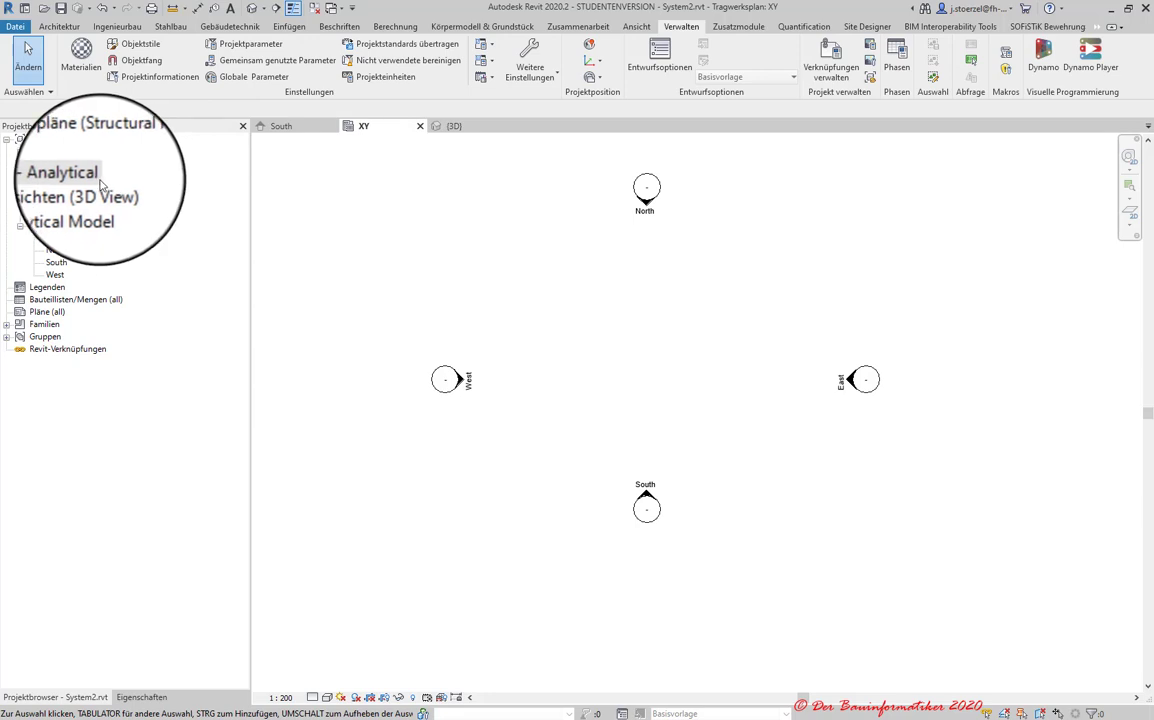
- Duplicate the XY plan and rename the copy to XY Systemparameter
{"action": "left_click", "coordinate": [53, 165]}
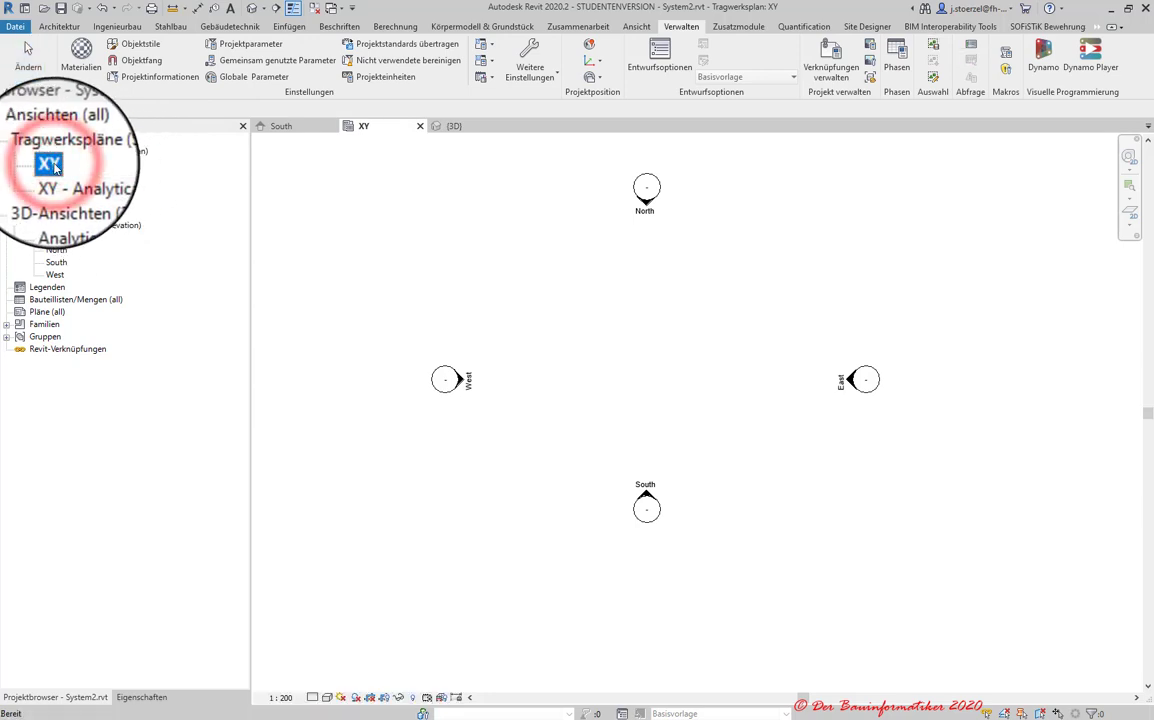
{"action": "right_click", "coordinate": [53, 165]}
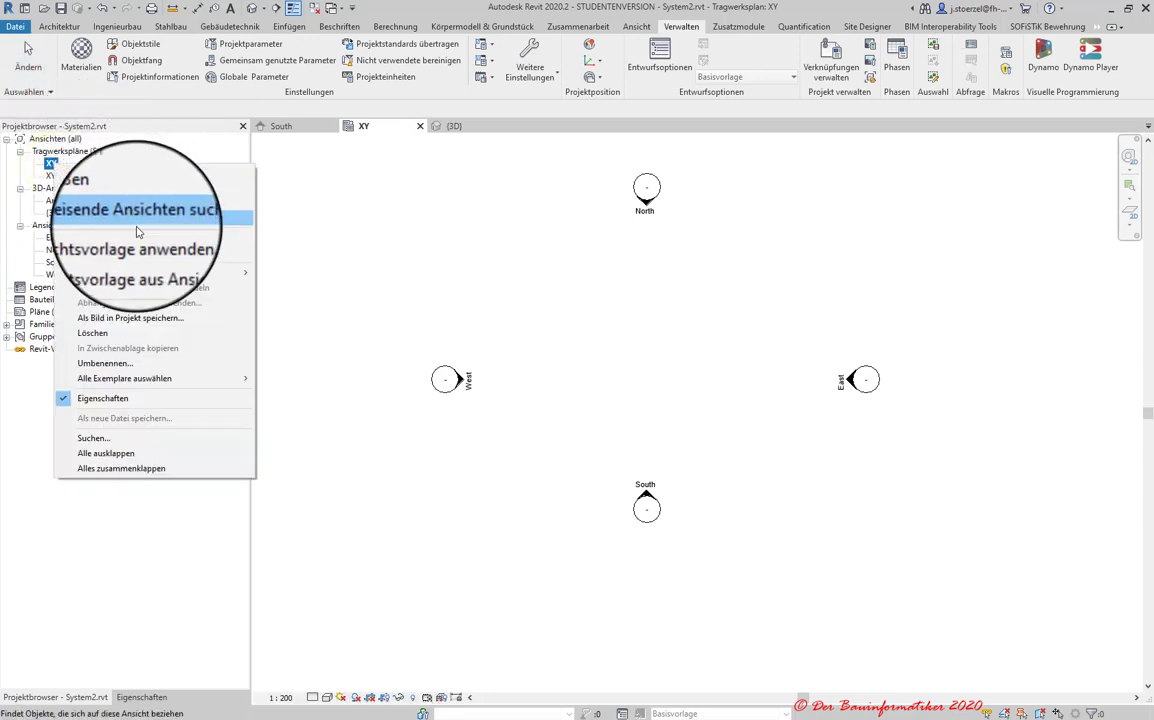
{"action": "mouse_move", "coordinate": [150, 272]}
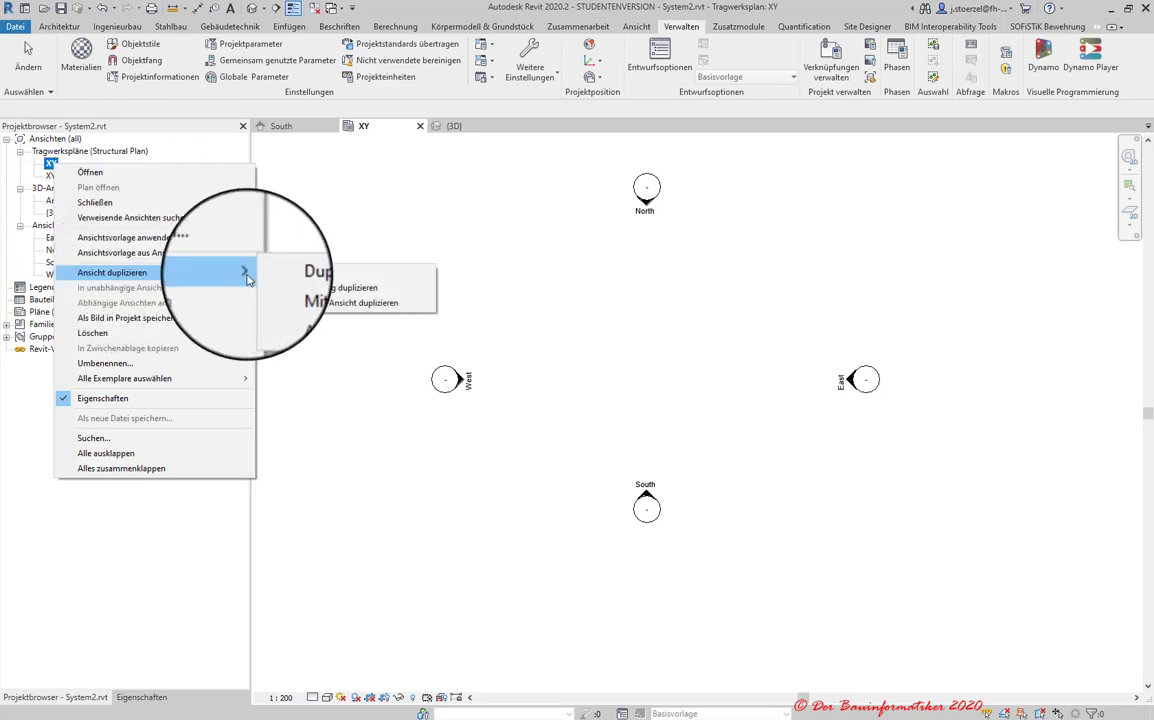
{"action": "left_click", "coordinate": [296, 272]}
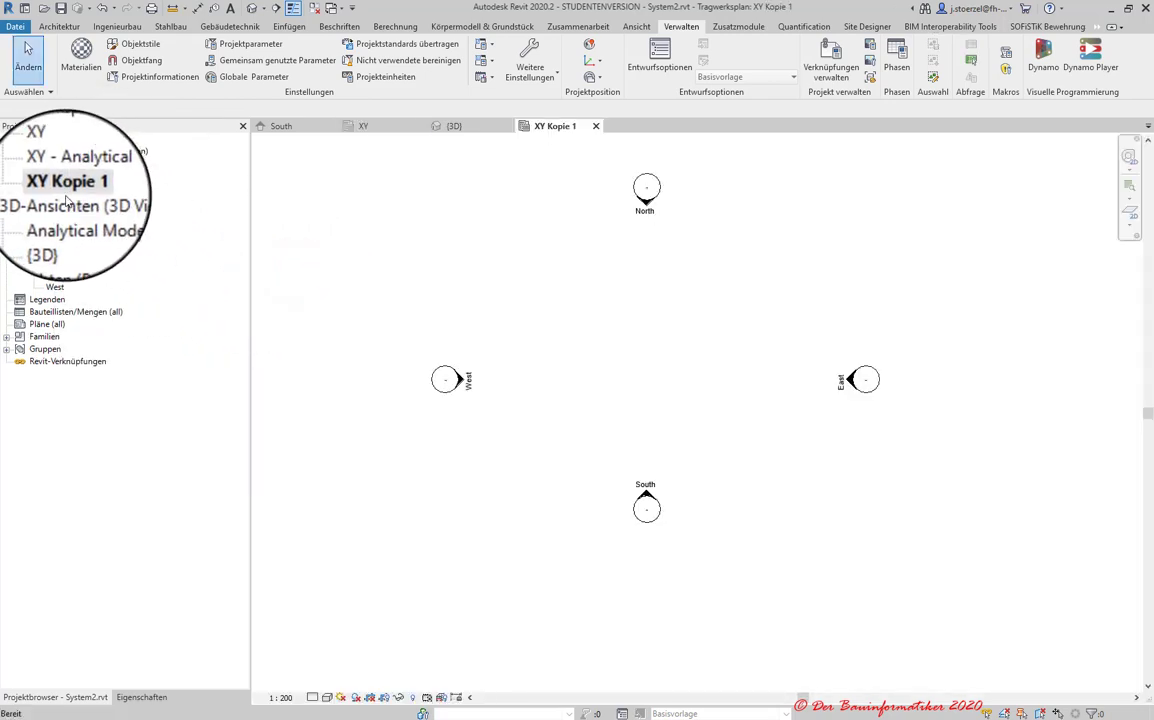
{"action": "right_click", "coordinate": [64, 188]}
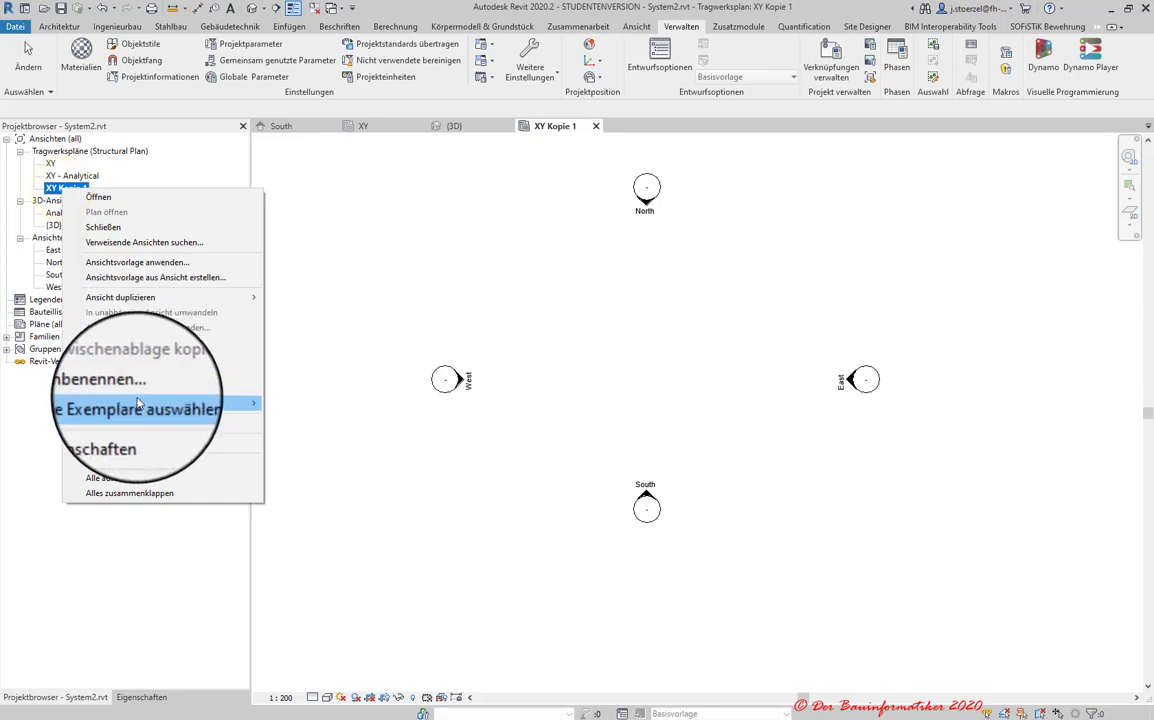
{"action": "left_click", "coordinate": [128, 390]}
{"action": "type", "text": "Systemparameter"}
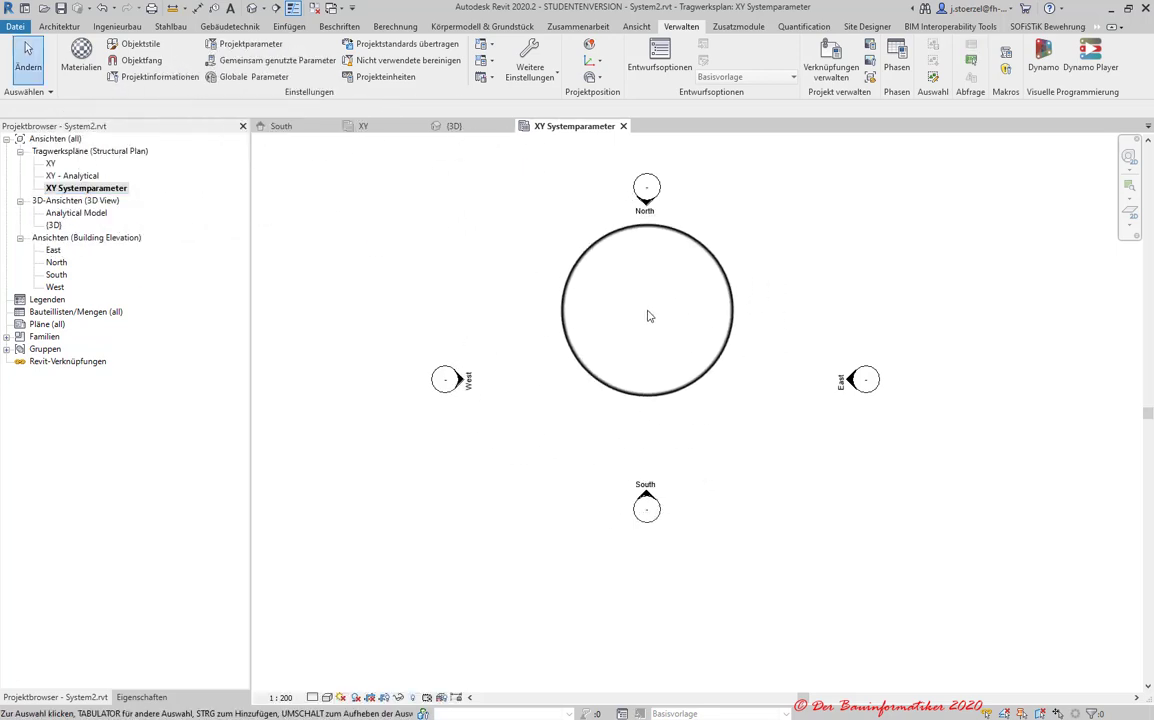
- Reveal hidden elements, select elements at the plan centre, and try unhiding their category
{"action": "middle_click_drag", "start_coordinate": [647, 302], "coordinate": [651, 324]}
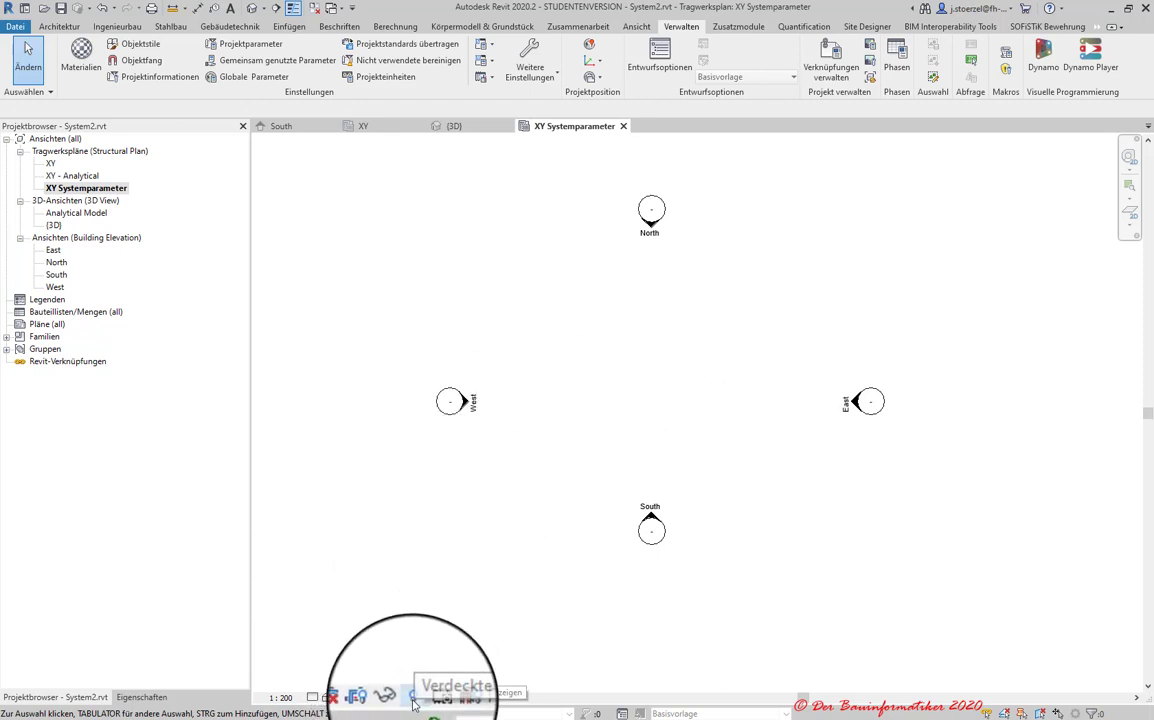
{"action": "left_click", "coordinate": [413, 700]}
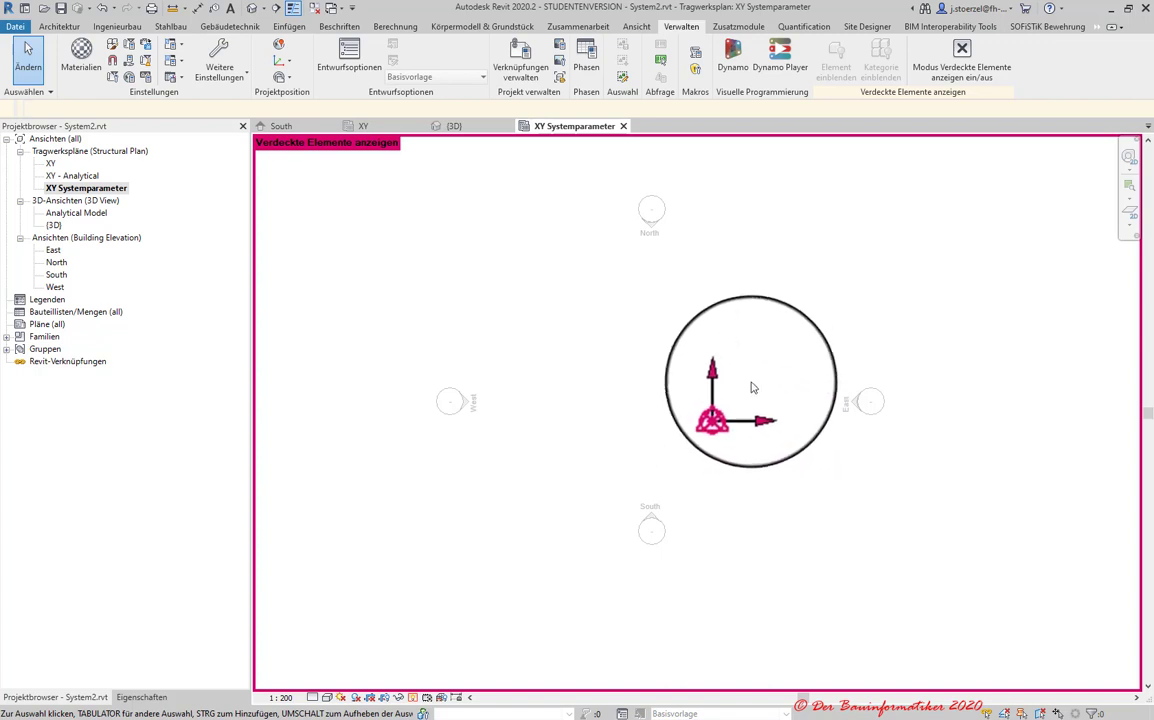
{"action": "left_click", "coordinate": [709, 346]}
{"action": "left_click_drag", "start_coordinate": [711, 353], "coordinate": [792, 450]}
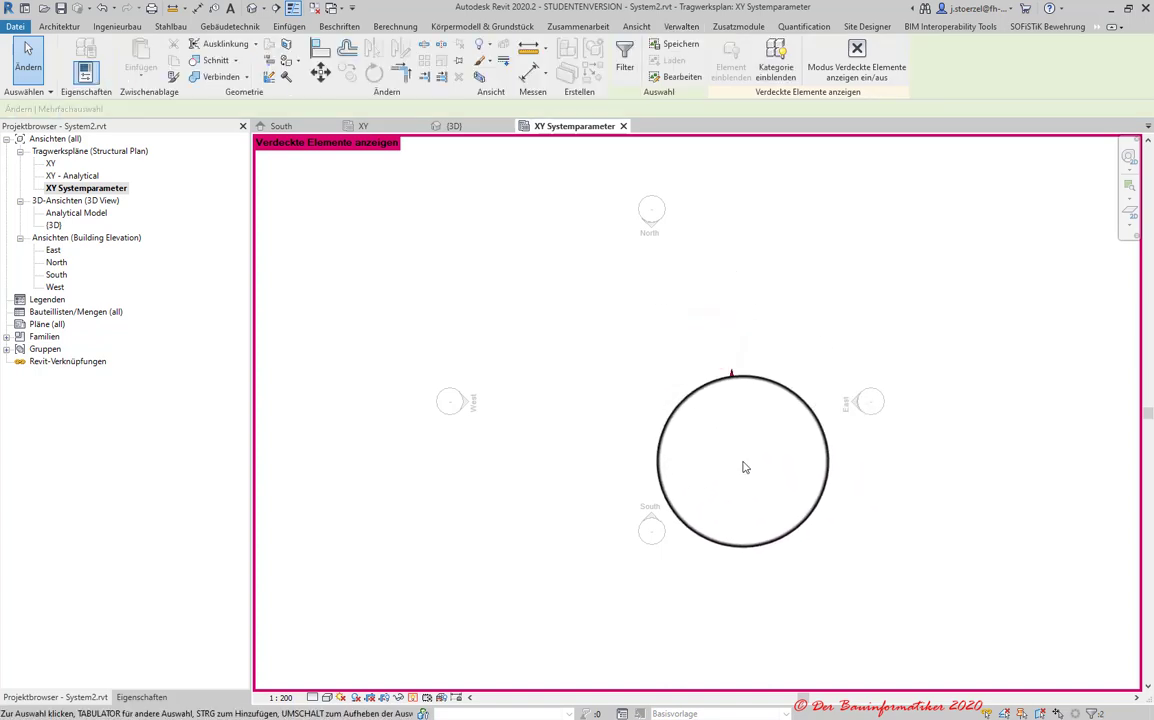
{"action": "left_click", "coordinate": [493, 47]}
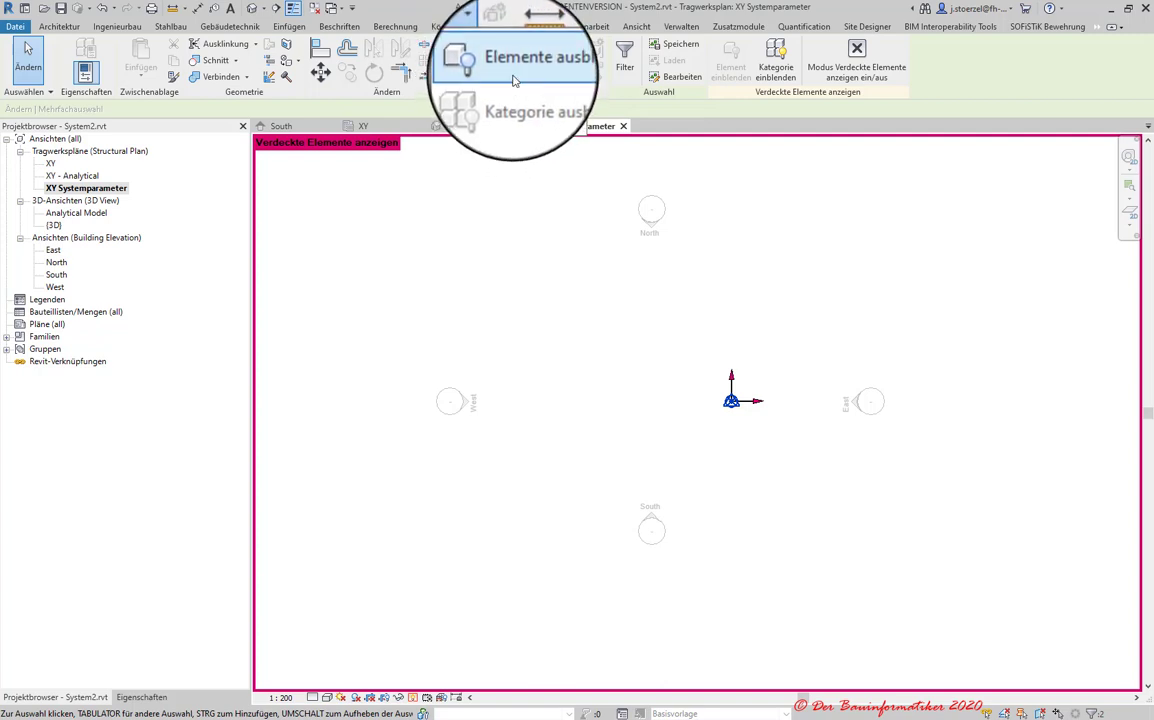
{"action": "left_click", "coordinate": [776, 57]}
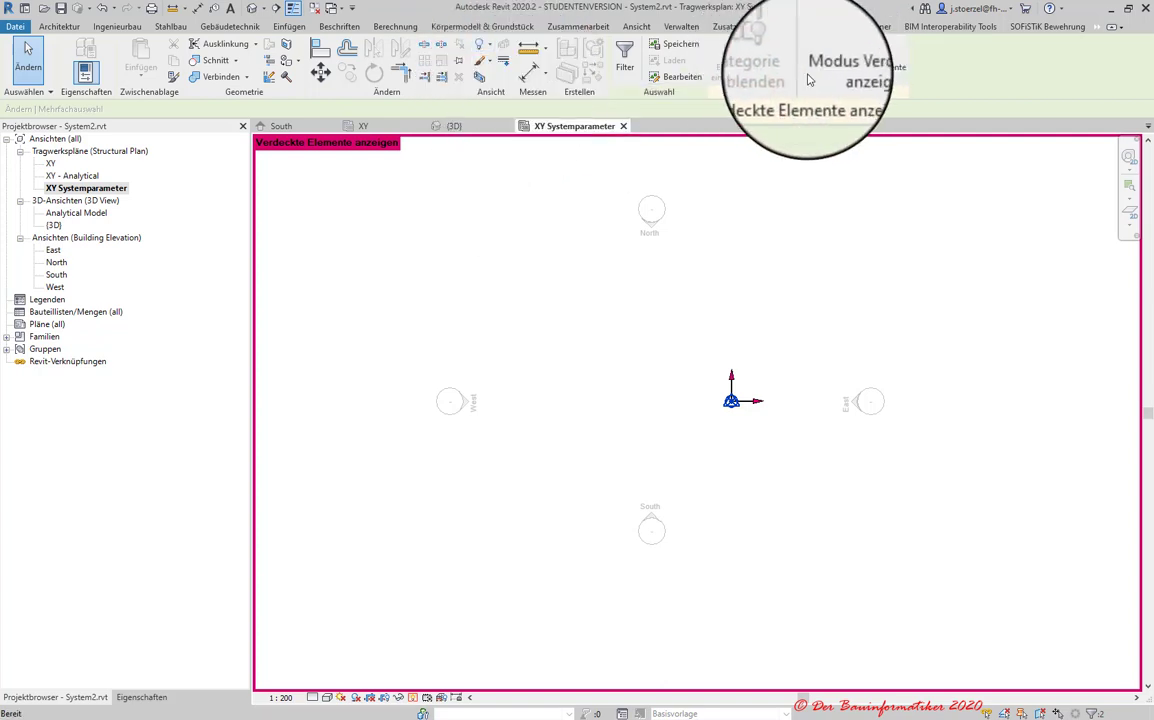
{"action": "left_click", "coordinate": [858, 45]}
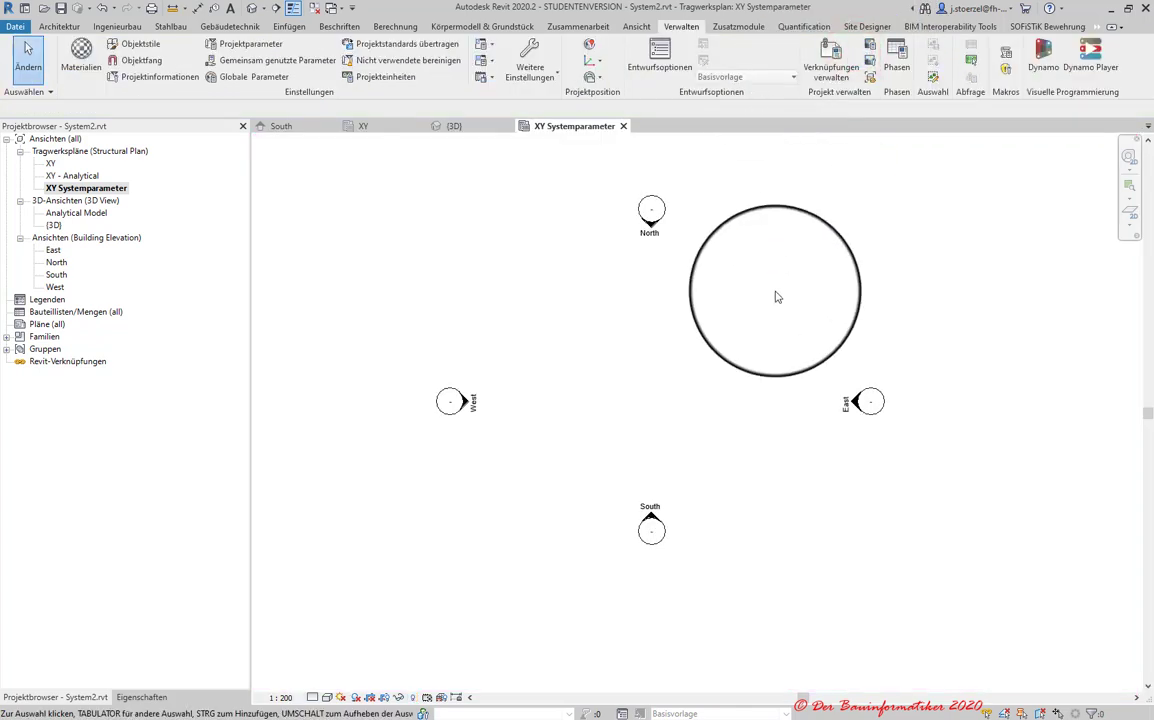
{"action": "left_click", "coordinate": [413, 698]}
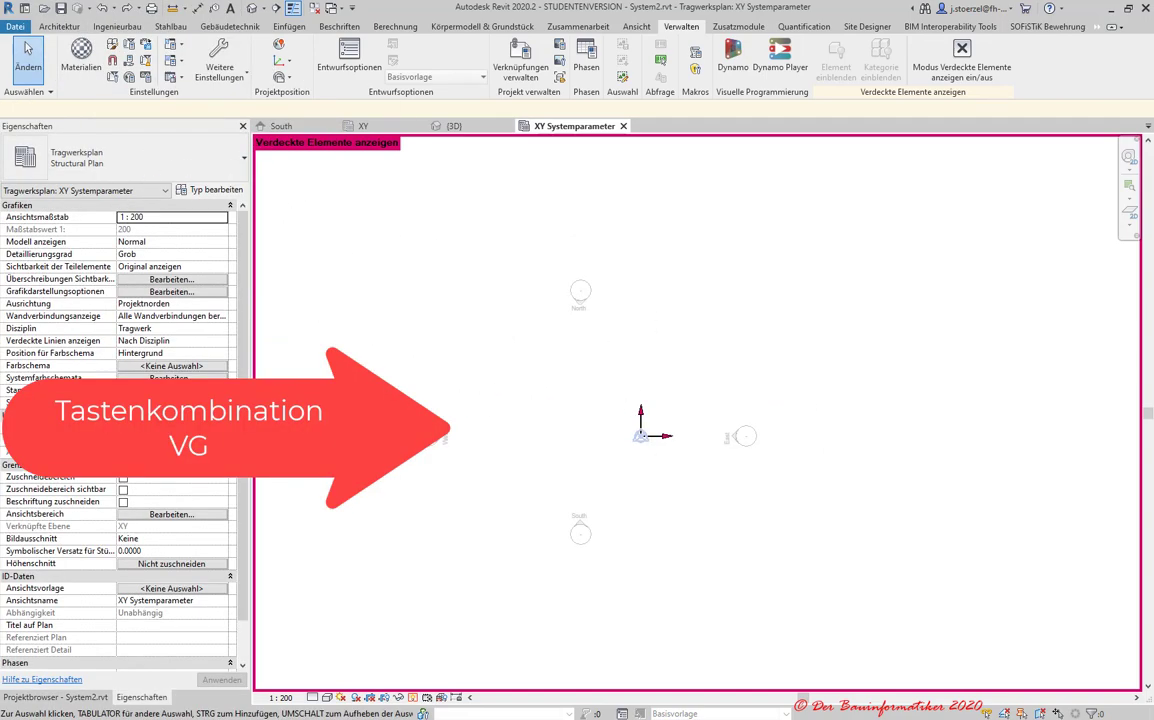
- Open Visibility/Graphics with VG and filter the model category list
{"action": "key", "text": "v"}
{"action": "key", "text": "g"}
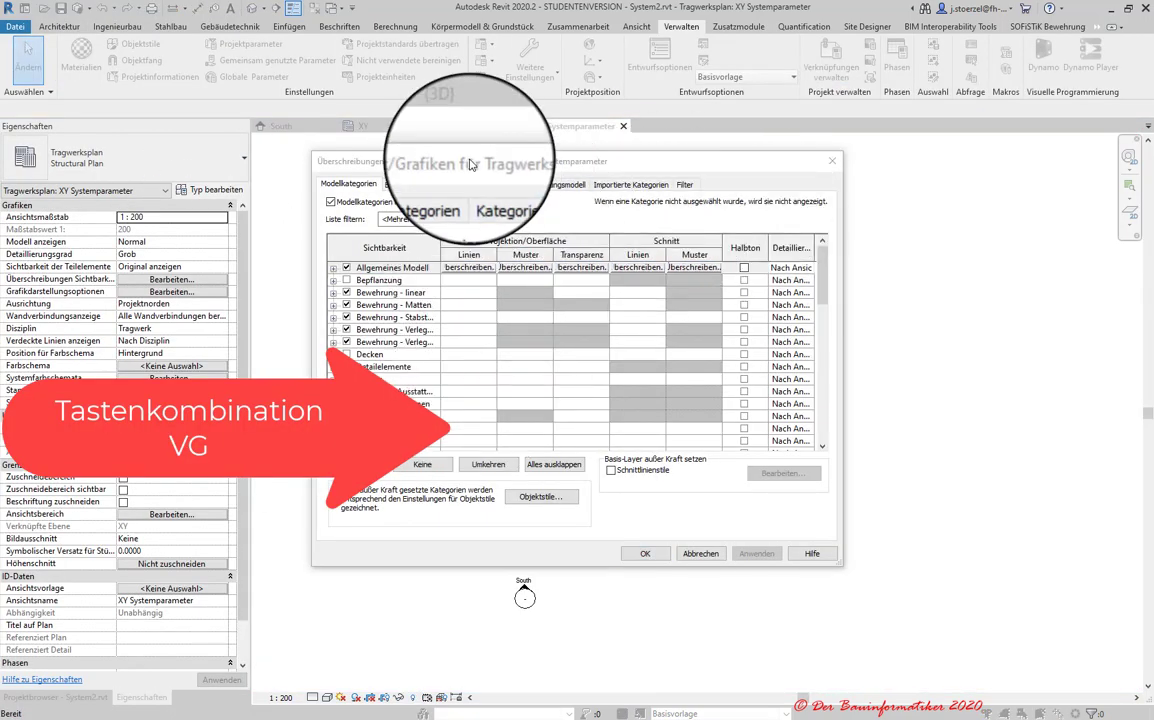
{"action": "left_click_drag", "start_coordinate": [470, 163], "coordinate": [572, 148]}
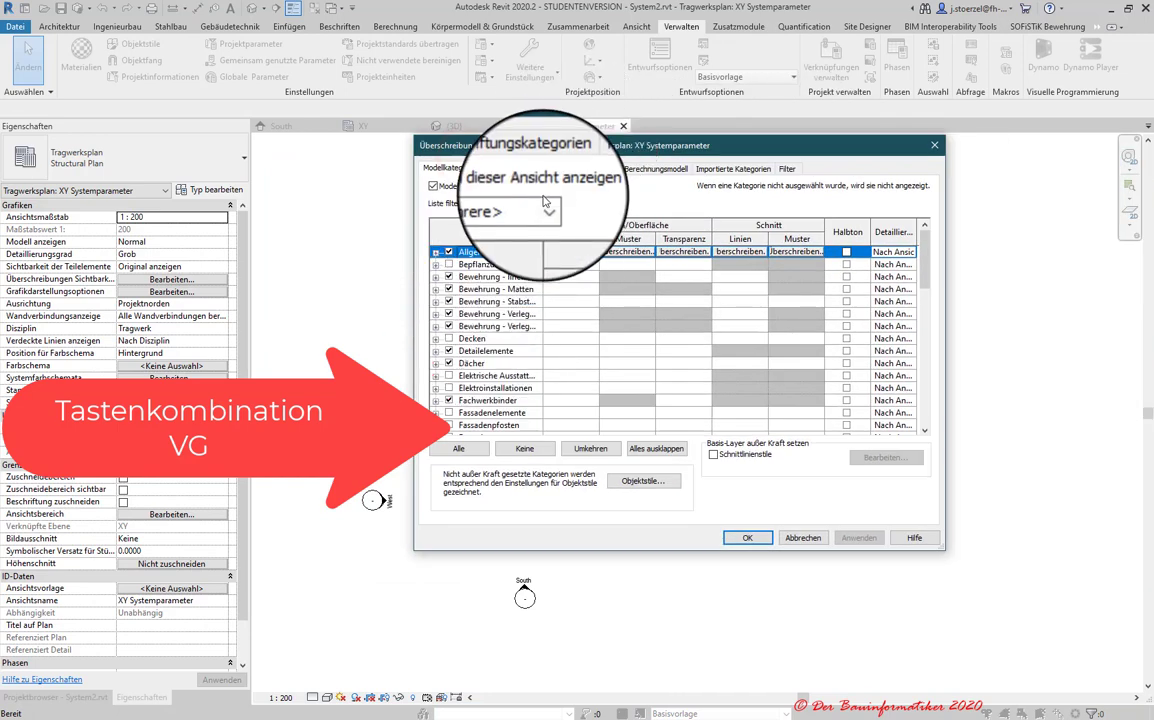
{"action": "left_click", "coordinate": [538, 203]}
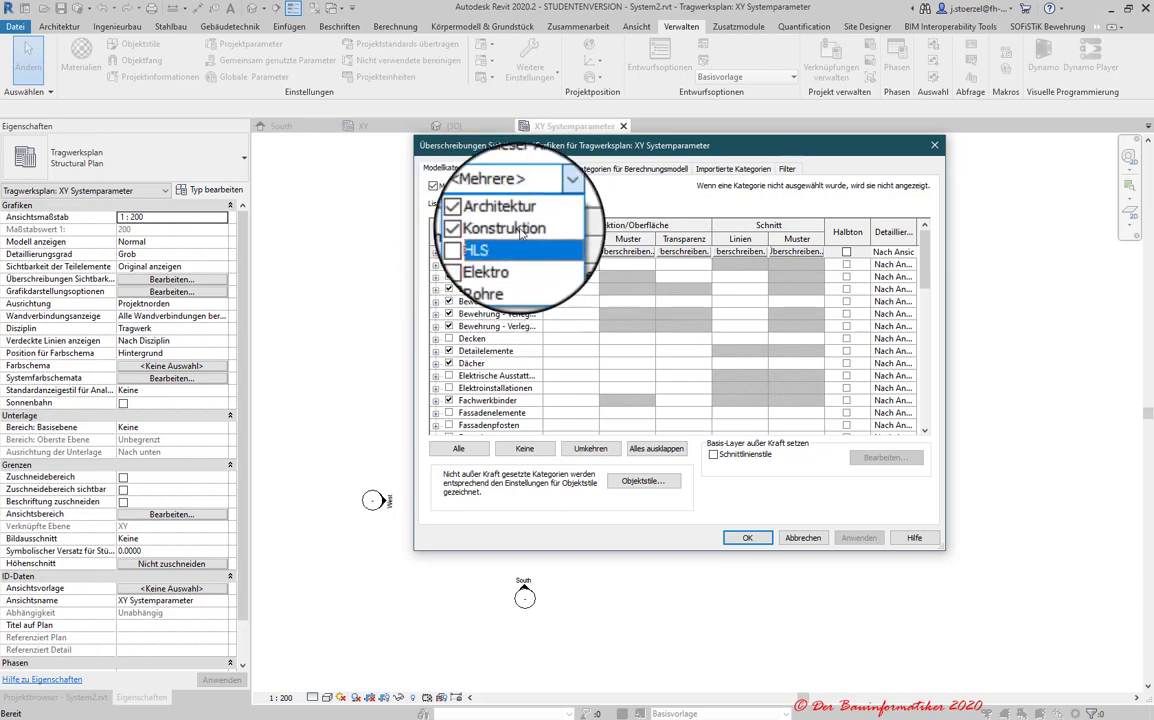
{"action": "left_click", "coordinate": [607, 207]}
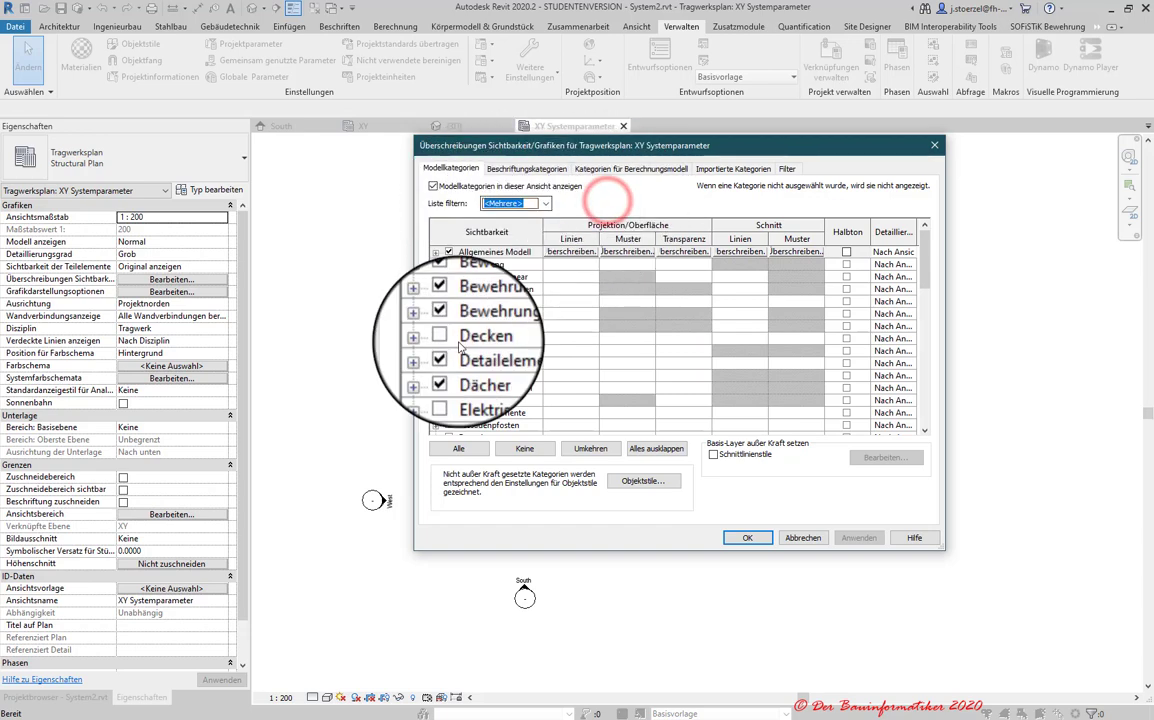
{"action": "scroll", "coordinate": [450, 360], "scroll_direction": "down", "scroll_amount": 2}
{"action": "scroll", "coordinate": [450, 370], "scroll_direction": "down", "scroll_amount": 1}
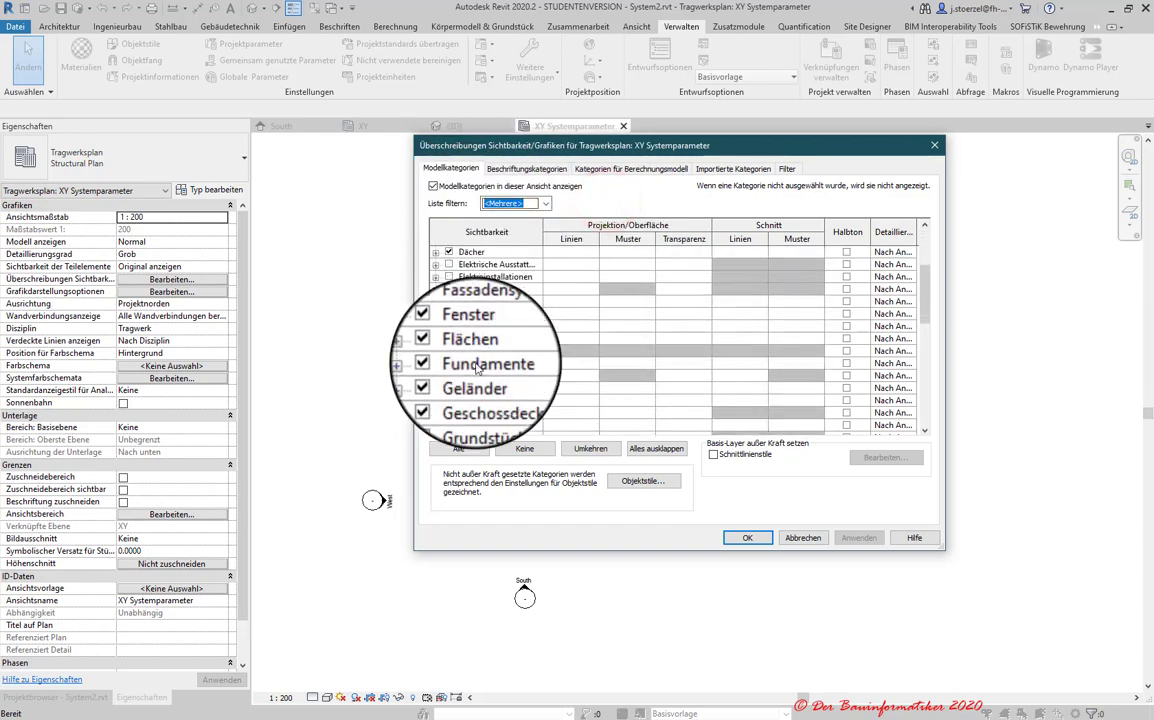
- Under Grundstück, hide Verdeckte Linien and Sohlen, keep Projekt-Basispunkt and Vermessungspunkt visible, and confirm
{"action": "left_click", "coordinate": [435, 402]}
{"action": "left_click", "coordinate": [435, 402]}
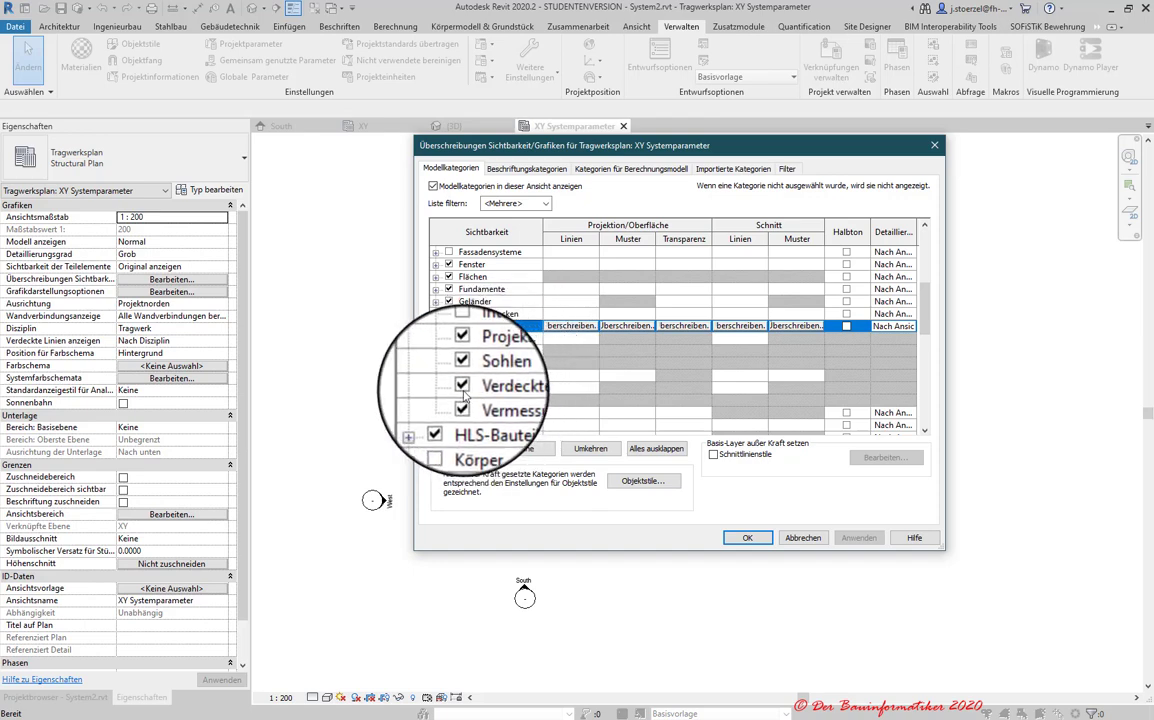
{"action": "left_click", "coordinate": [462, 388]}
{"action": "left_click", "coordinate": [461, 376]}
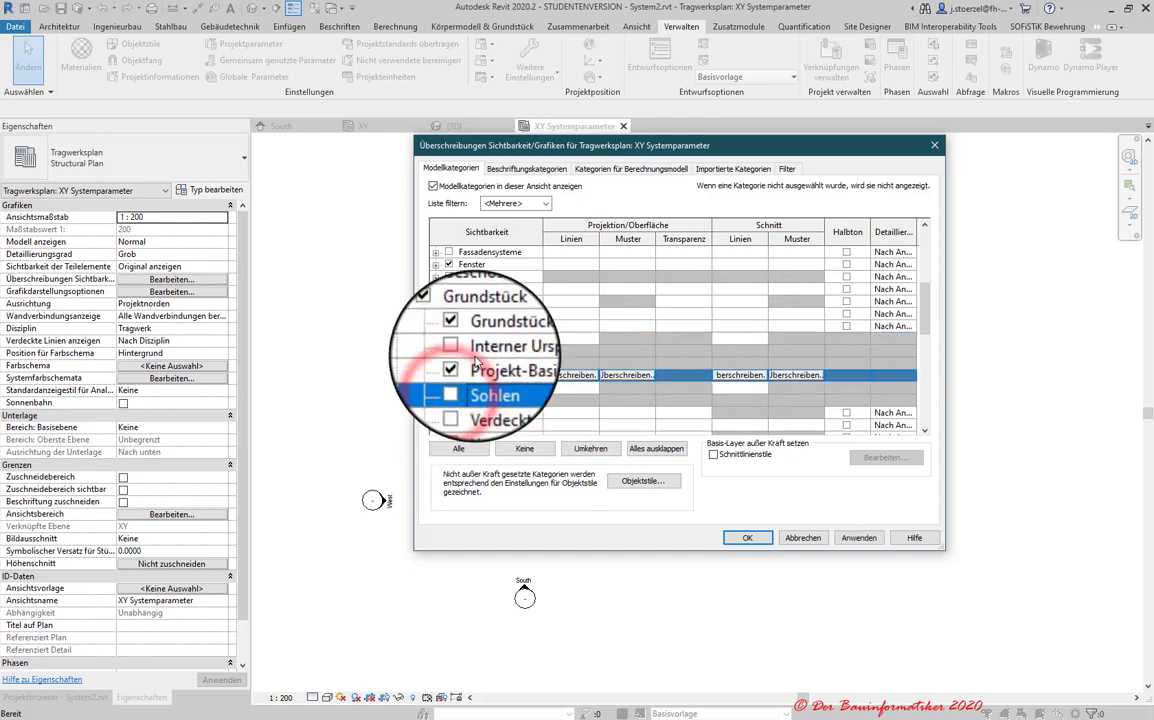
{"action": "left_click", "coordinate": [461, 338]}
{"action": "left_click", "coordinate": [482, 364]}
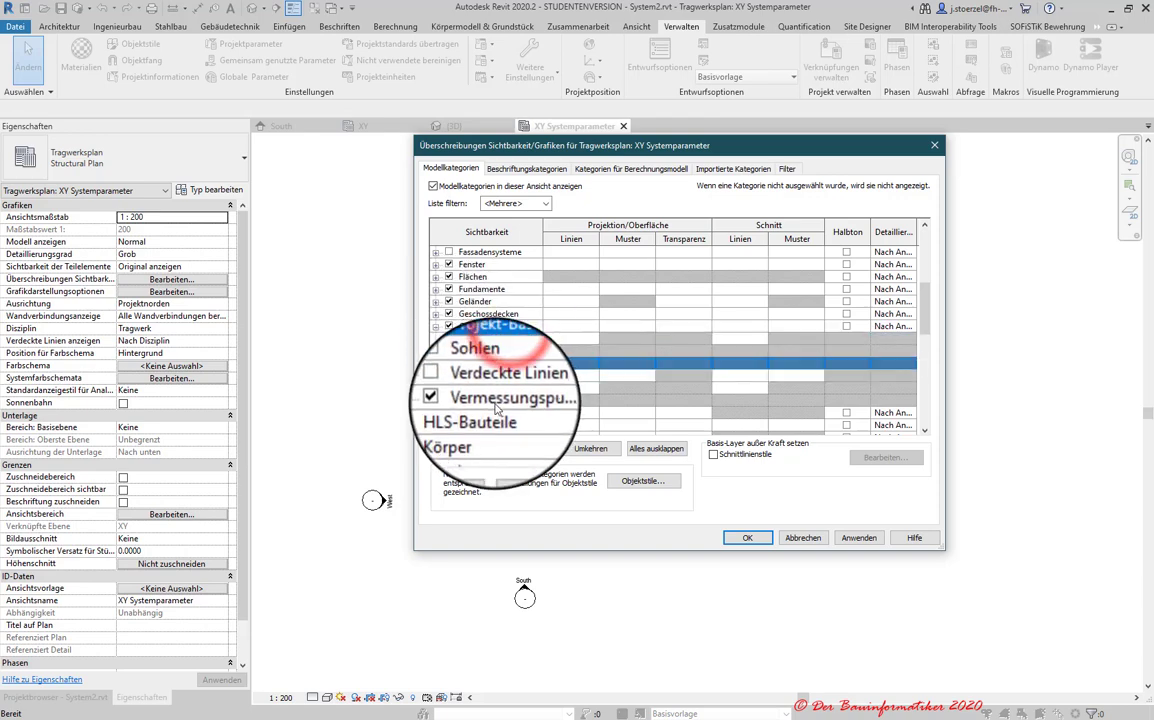
{"action": "left_click", "coordinate": [508, 402]}
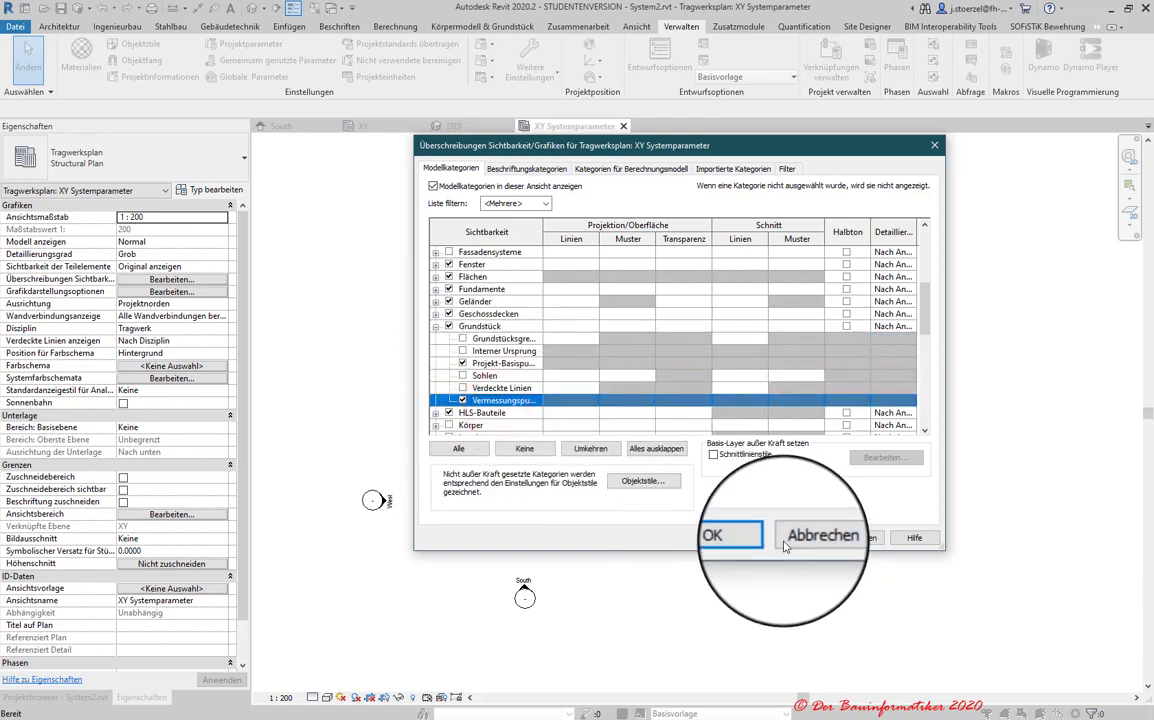
{"action": "left_click", "coordinate": [748, 539]}
{"action": "left_click", "coordinate": [600, 515]}
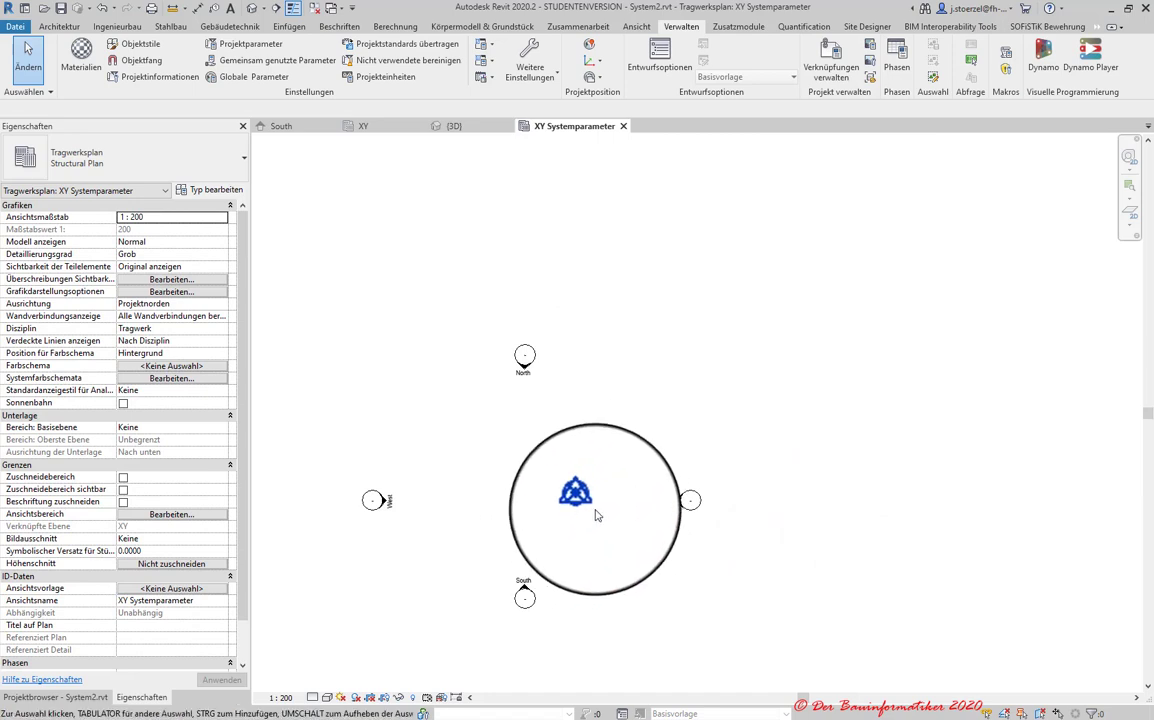
- Select the East elevation marker and move it far to the right in the plan
{"action": "scroll", "coordinate": [590, 508], "scroll_direction": "up", "scroll_amount": 1}
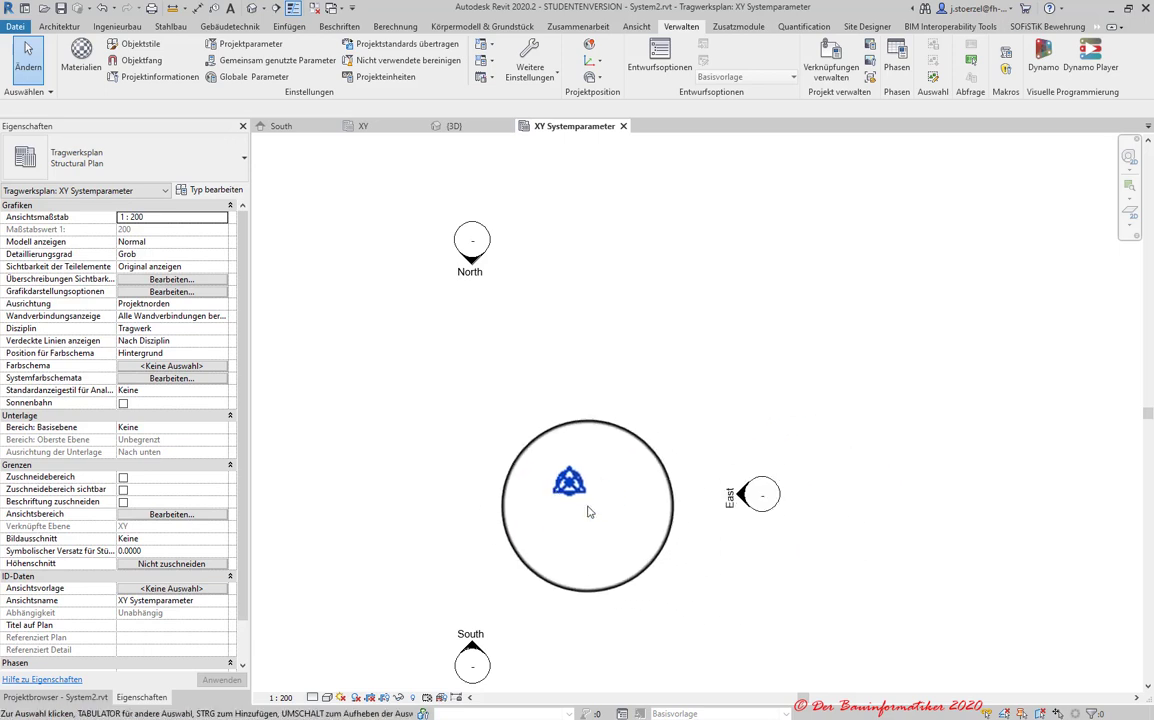
{"action": "left_click_drag", "start_coordinate": [927, 574], "coordinate": [685, 386]}
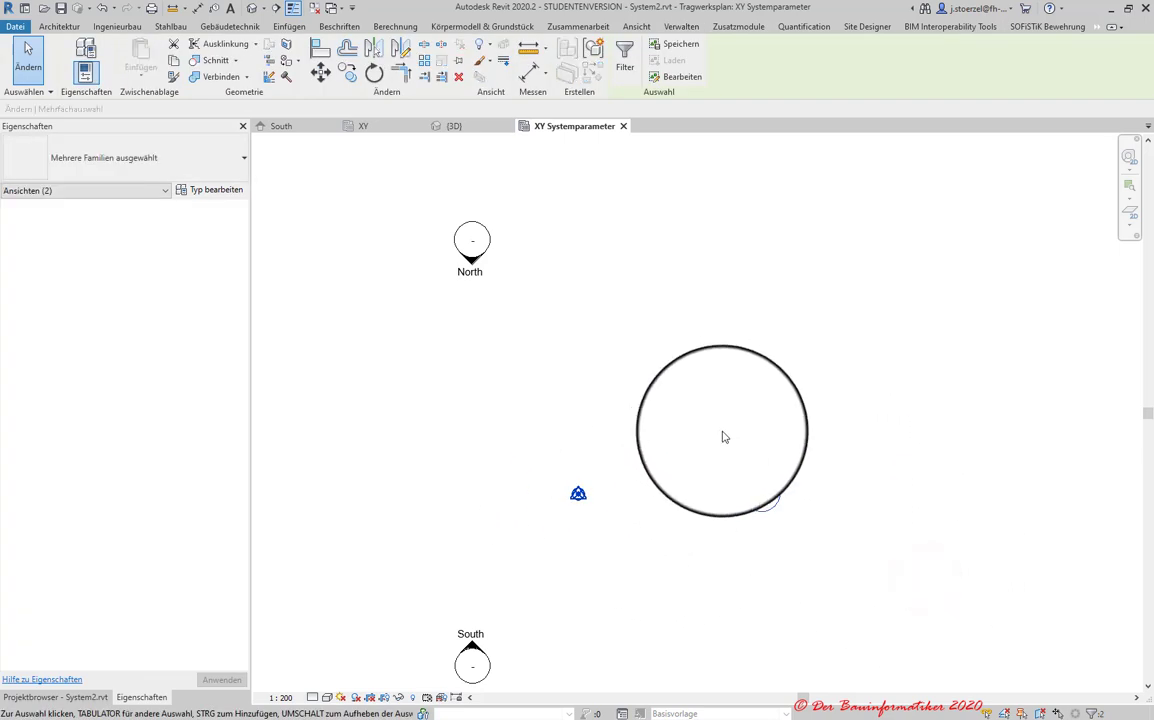
{"action": "left_click", "coordinate": [320, 72]}
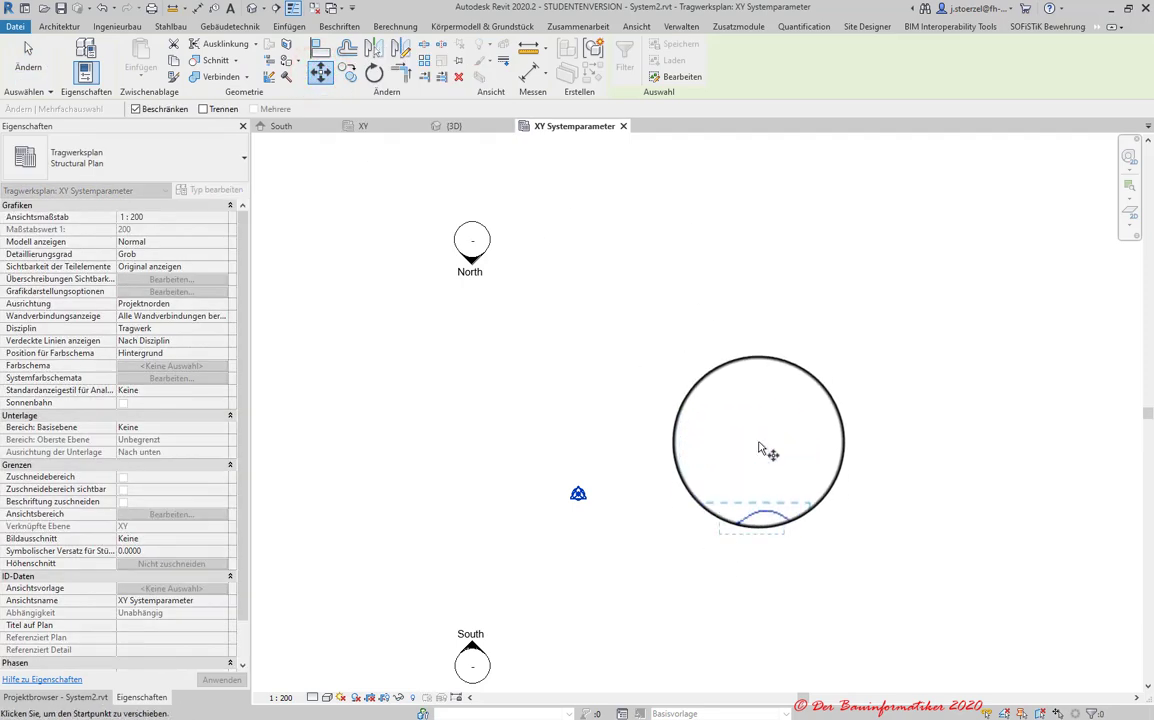
{"action": "left_click", "coordinate": [760, 447]}
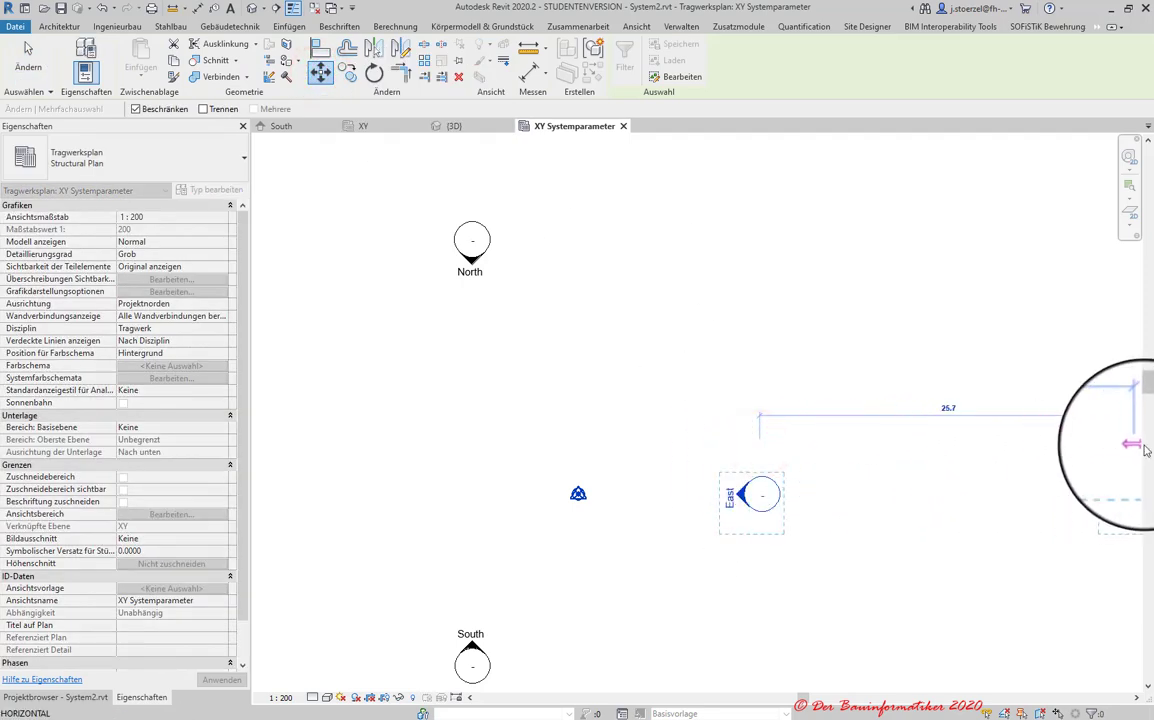
{"action": "scroll", "coordinate": [700, 365], "scroll_direction": "down", "scroll_amount": 3}
{"action": "scroll", "coordinate": [775, 360], "scroll_direction": "down", "scroll_amount": 3}
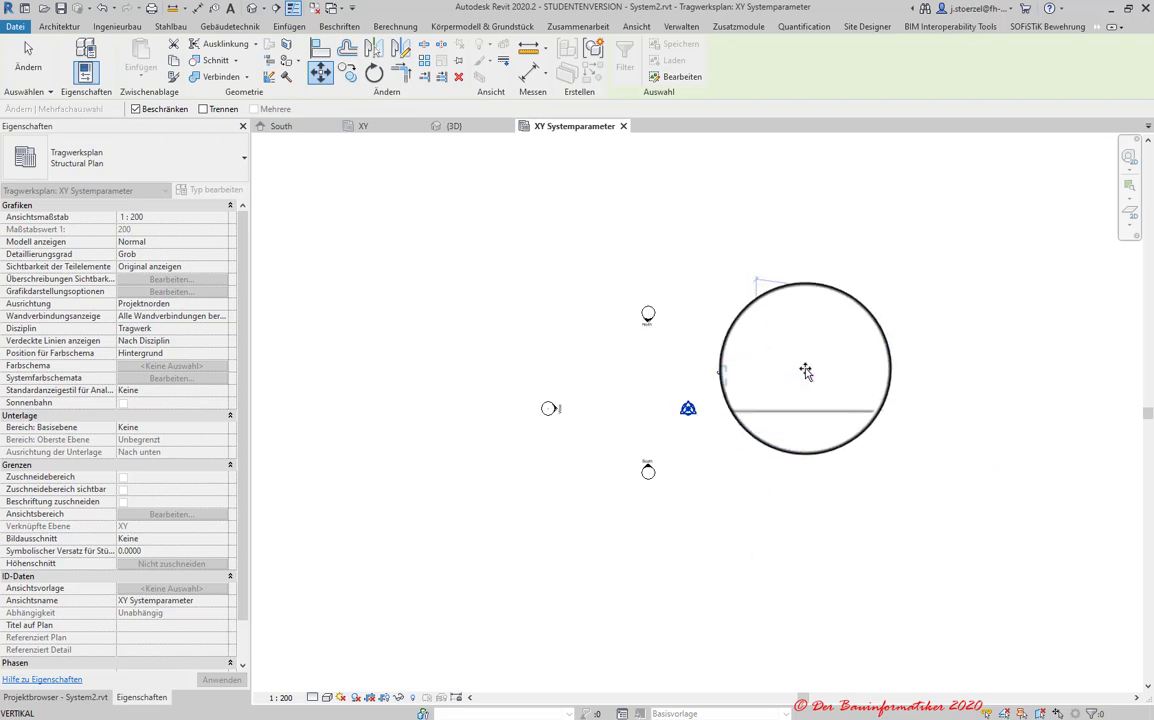
{"action": "left_click", "coordinate": [1111, 406]}
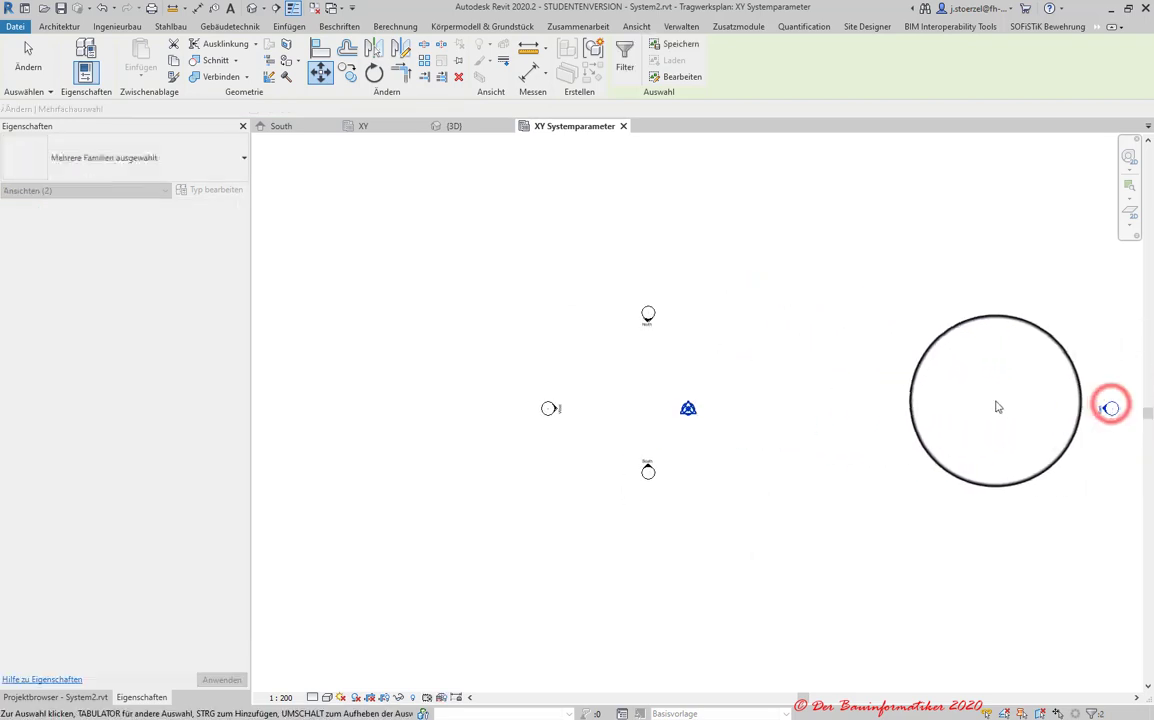
{"action": "scroll", "coordinate": [734, 391], "scroll_direction": "up", "scroll_amount": 3}
{"action": "scroll", "coordinate": [594, 304], "scroll_direction": "up", "scroll_amount": 1}
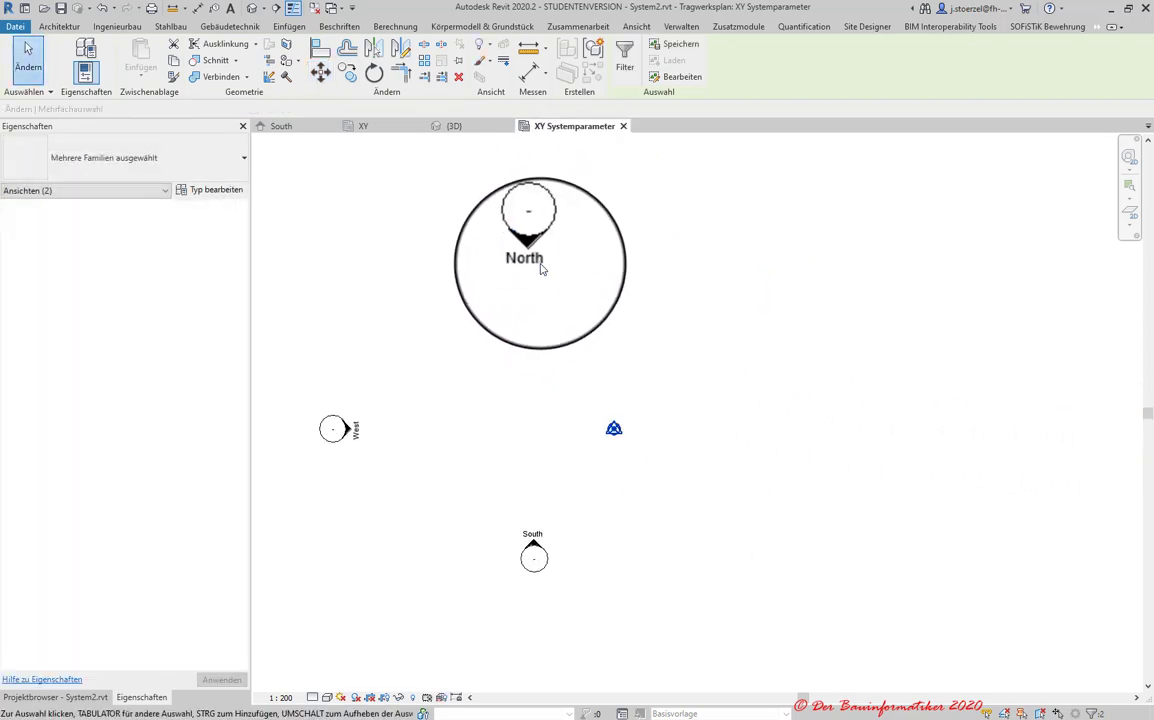
{"action": "scroll", "coordinate": [541, 268], "scroll_direction": "down", "scroll_amount": 1}
{"action": "scroll", "coordinate": [541, 265], "scroll_direction": "down", "scroll_amount": 1}
{"action": "scroll", "coordinate": [700, 405], "scroll_direction": "up", "scroll_amount": 2}
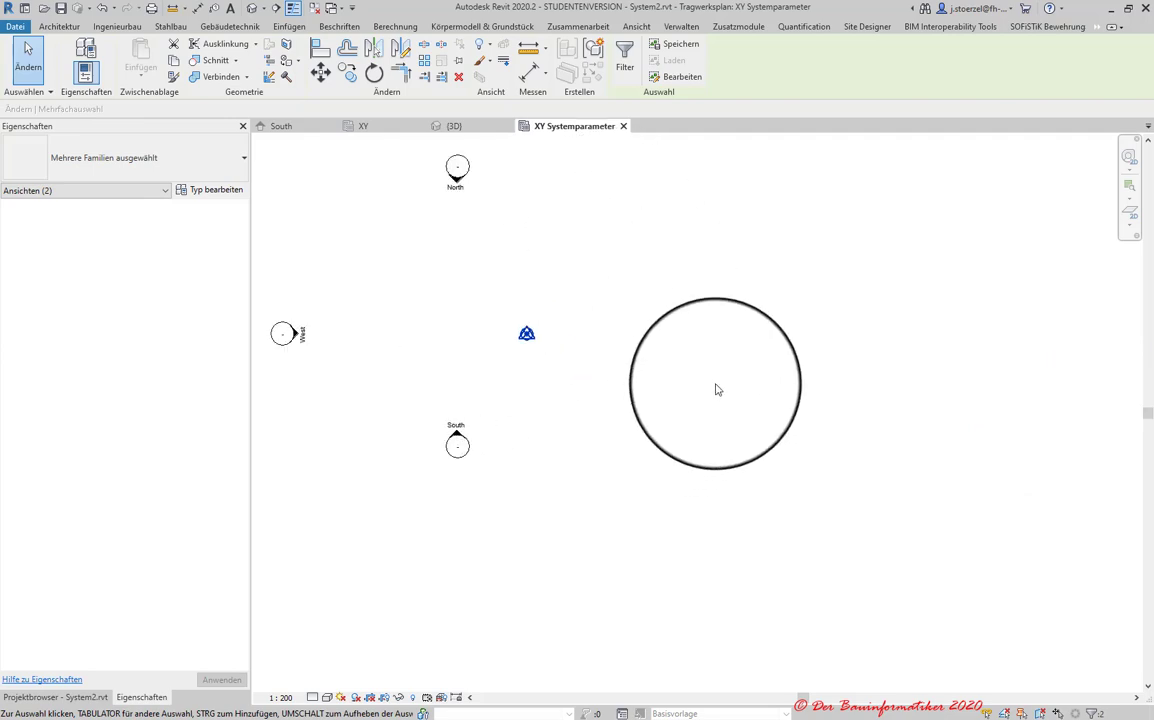
{"action": "middle_click_drag", "start_coordinate": [716, 389], "coordinate": [613, 492]}
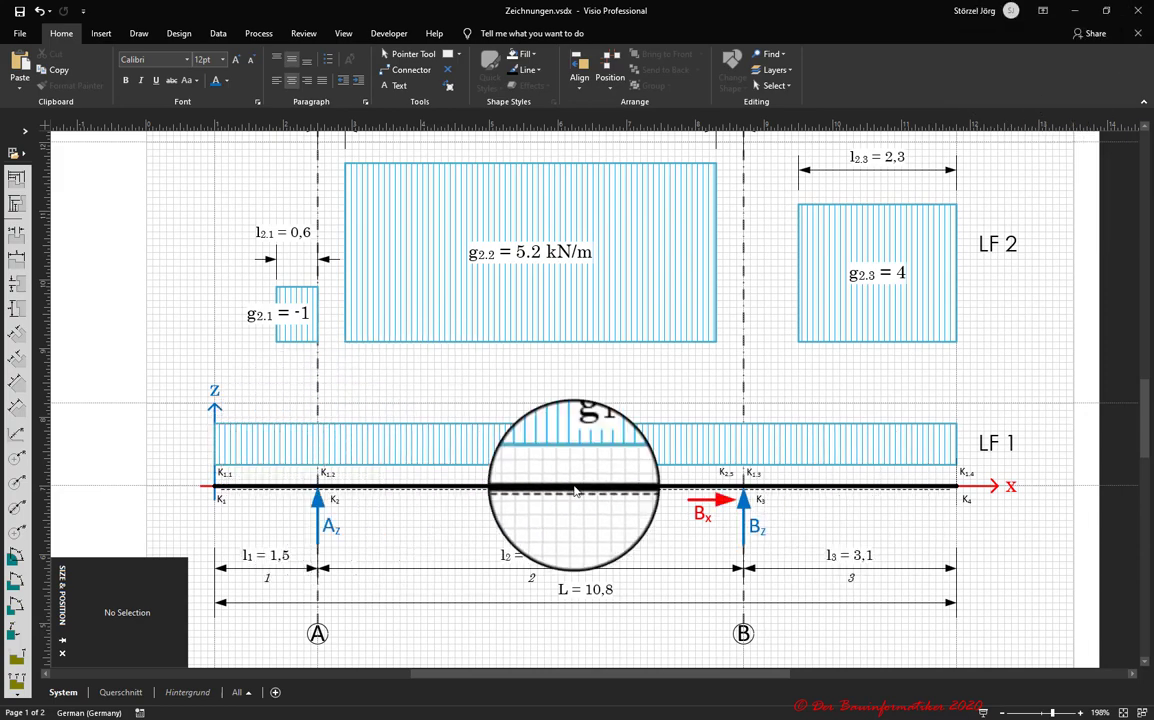
- Close Visio to return to Revit and show the Architektur ribbon
{"action": "left_click", "coordinate": [1081, 11]}
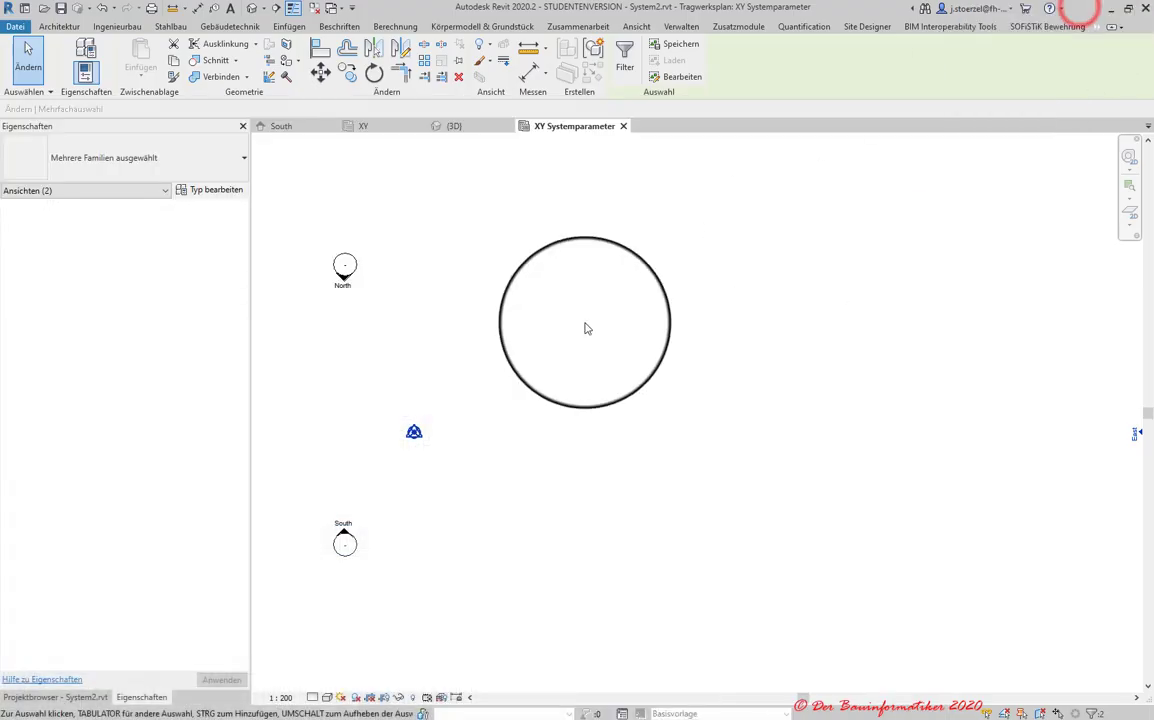
{"action": "left_click", "coordinate": [57, 26]}
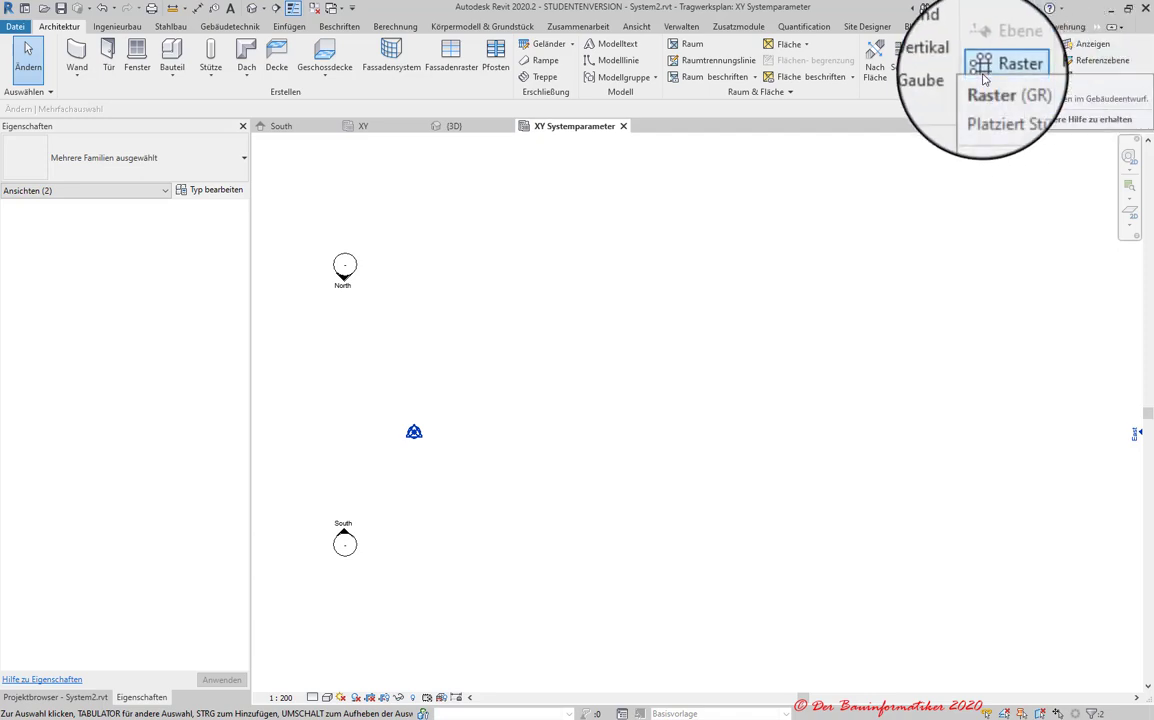
{"action": "mouse_move", "coordinate": [983, 72]}
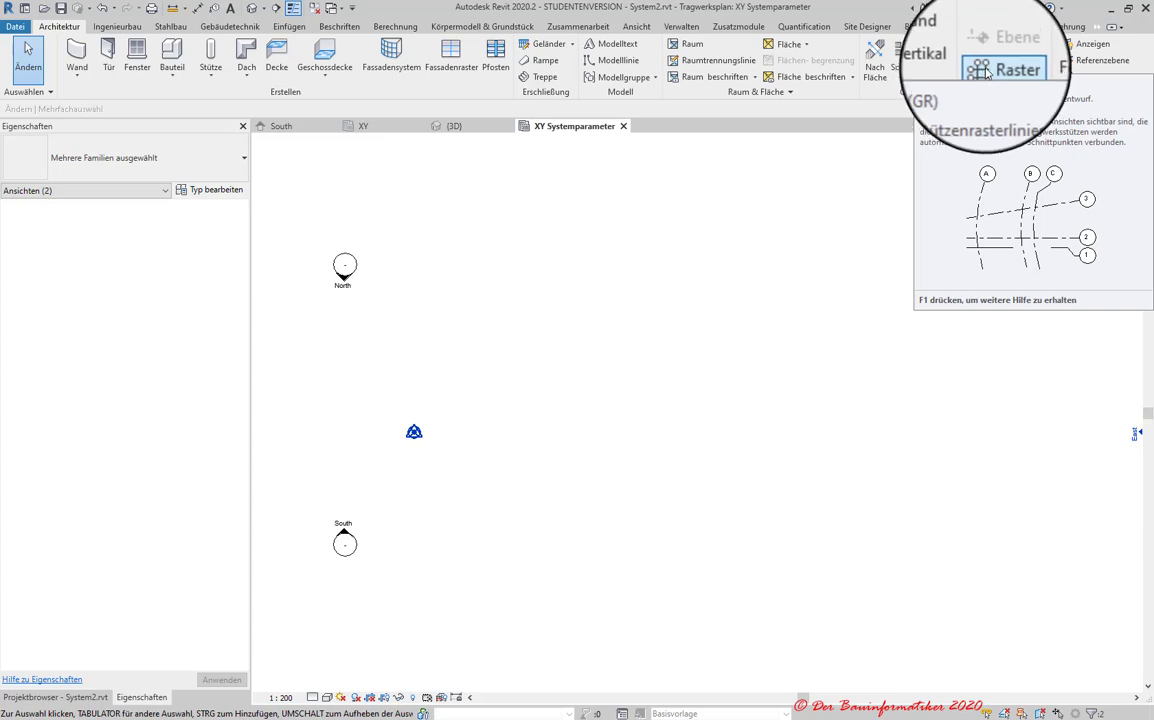
- Draw grid D from the origin horizontally to the right and rename it XZ
{"action": "left_click", "coordinate": [983, 69]}
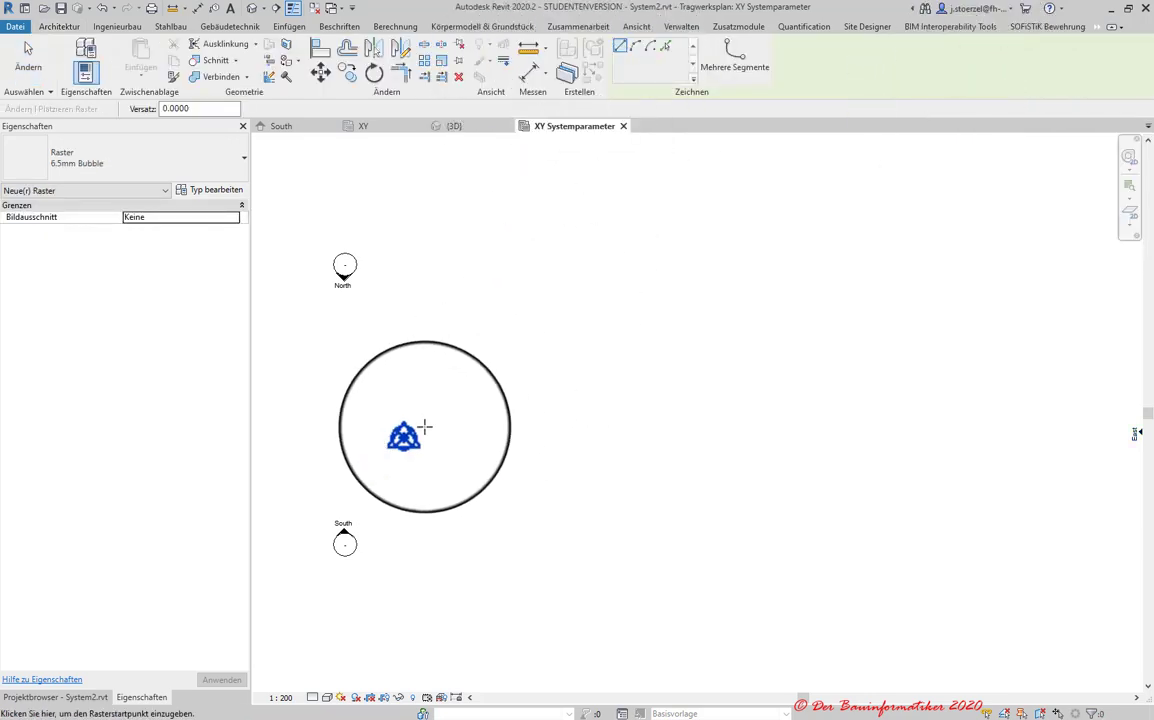
{"action": "scroll", "coordinate": [415, 430], "scroll_direction": "up", "scroll_amount": 2}
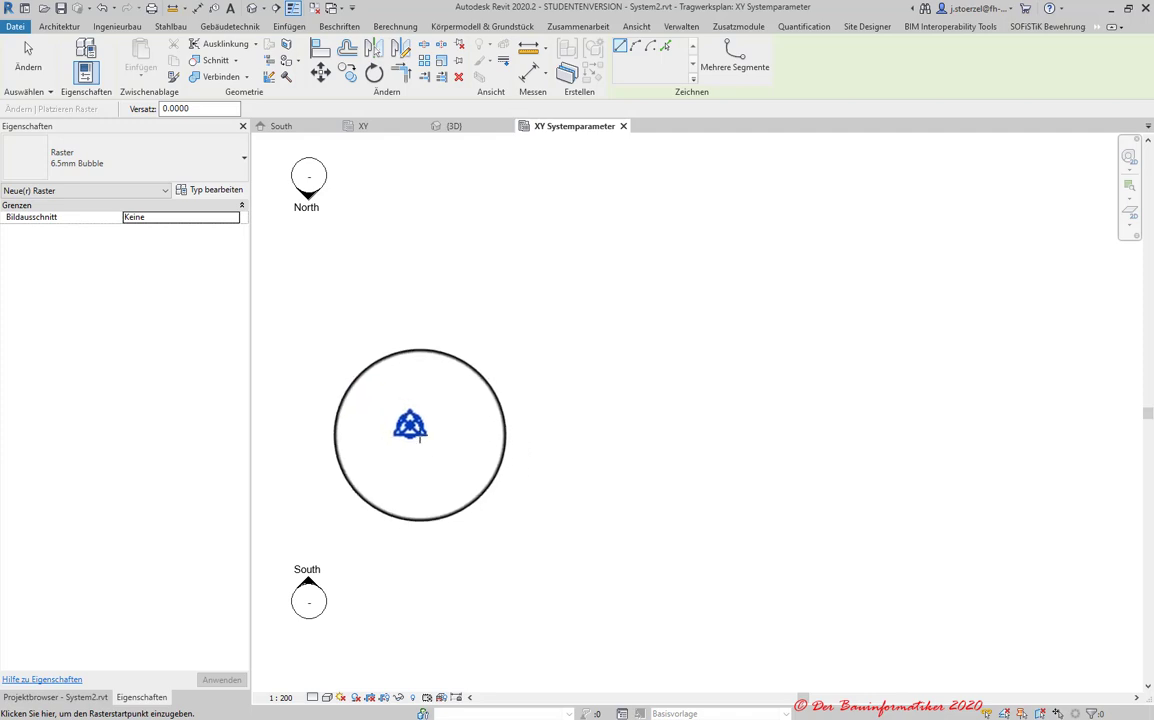
{"action": "left_click", "coordinate": [415, 430]}
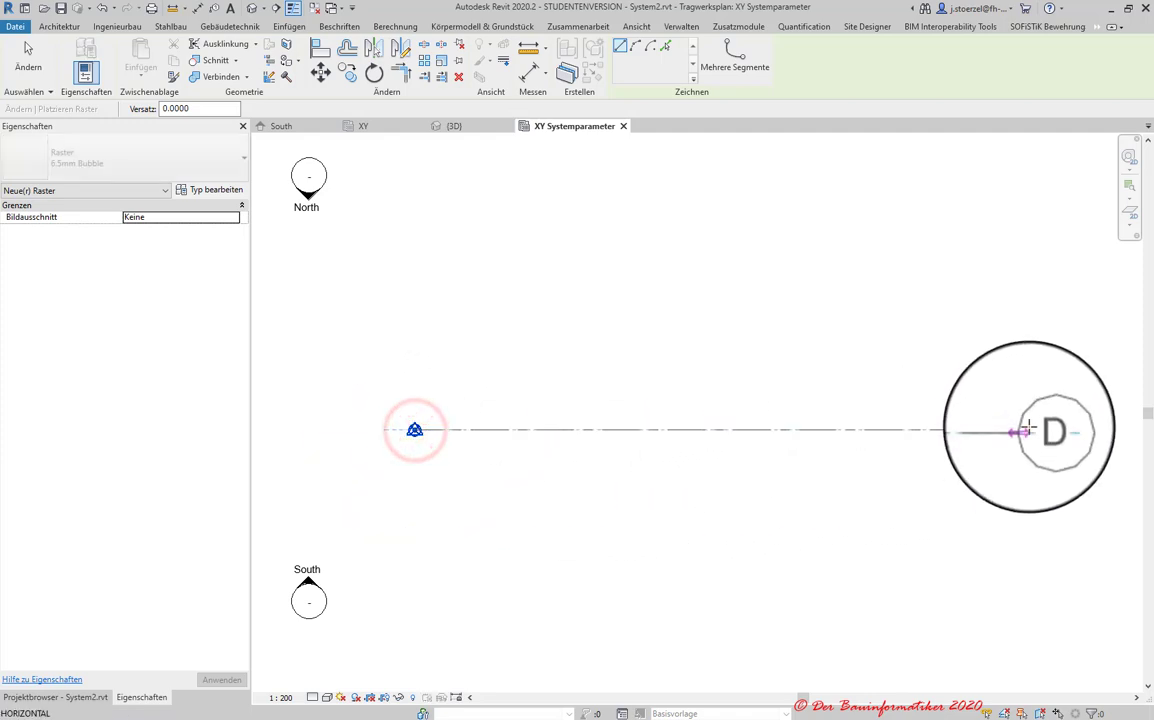
{"action": "scroll", "coordinate": [978, 438], "scroll_direction": "down", "scroll_amount": 1}
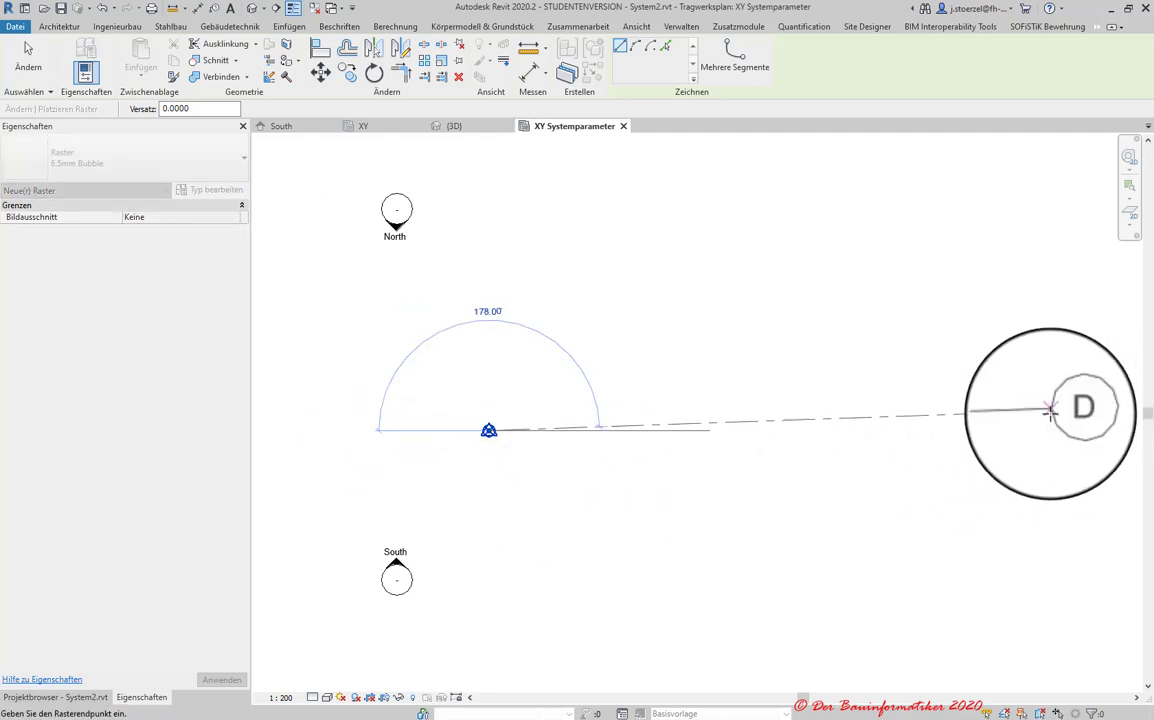
{"action": "middle_click_drag", "start_coordinate": [978, 438], "coordinate": [824, 413]}
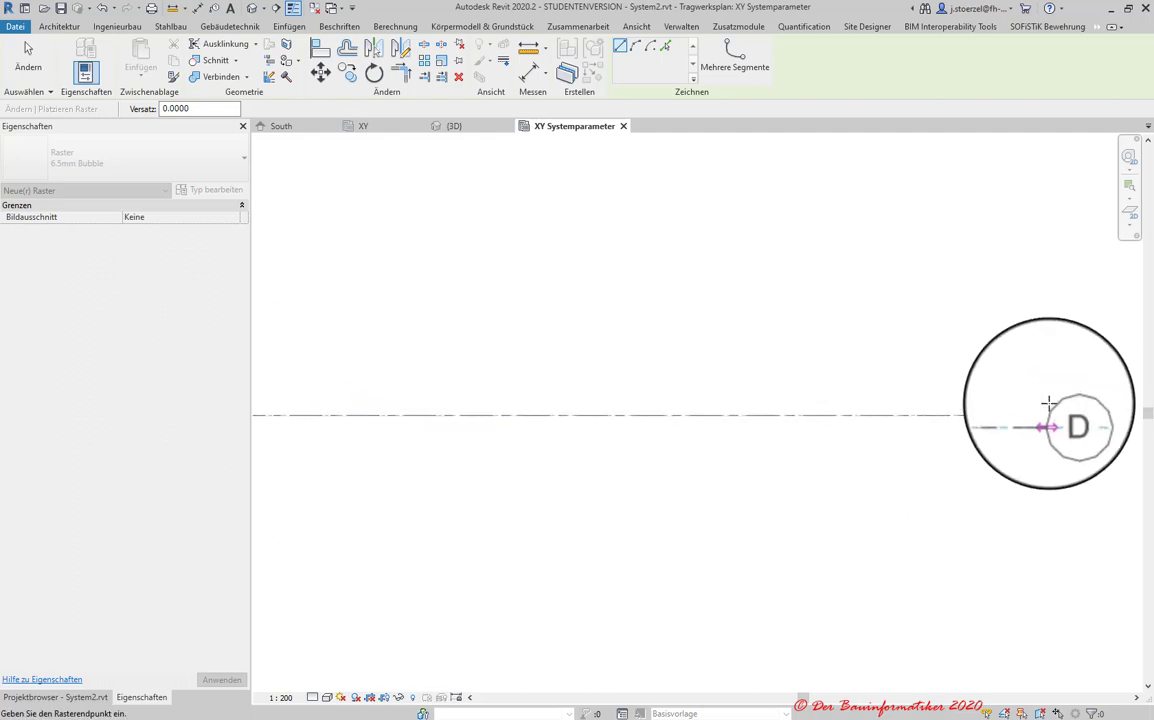
{"action": "left_click", "coordinate": [1076, 413]}
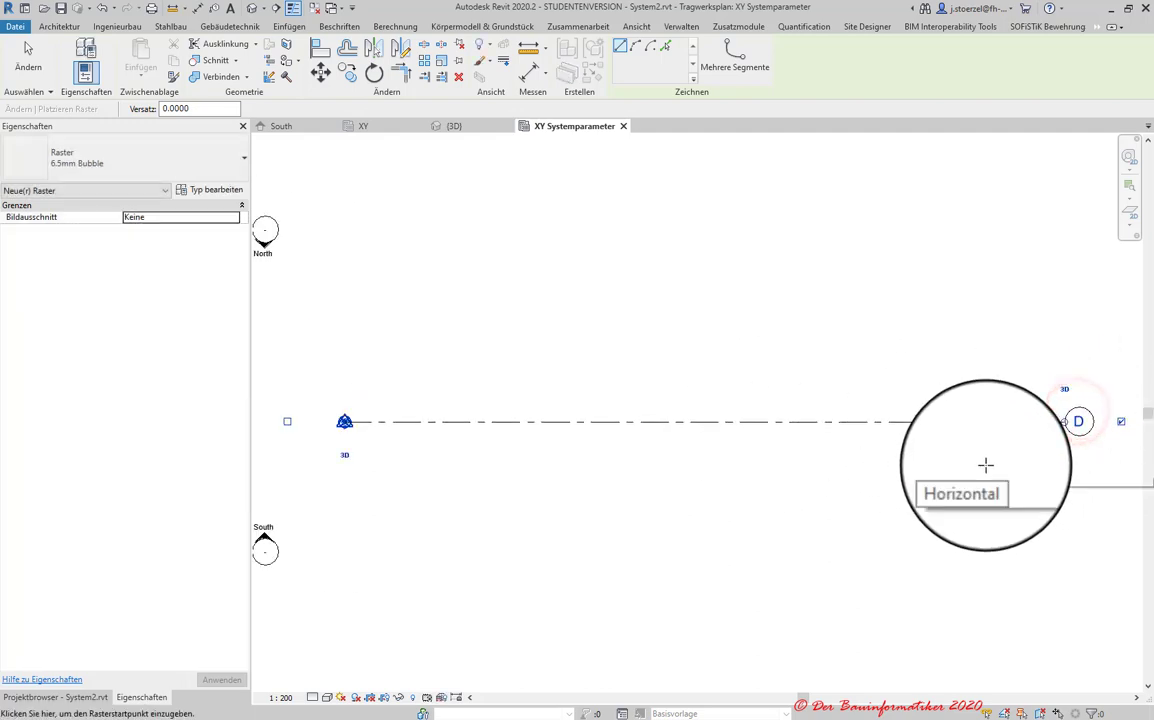
{"action": "key", "text": "Escape"}
{"action": "key", "text": "Escape"}
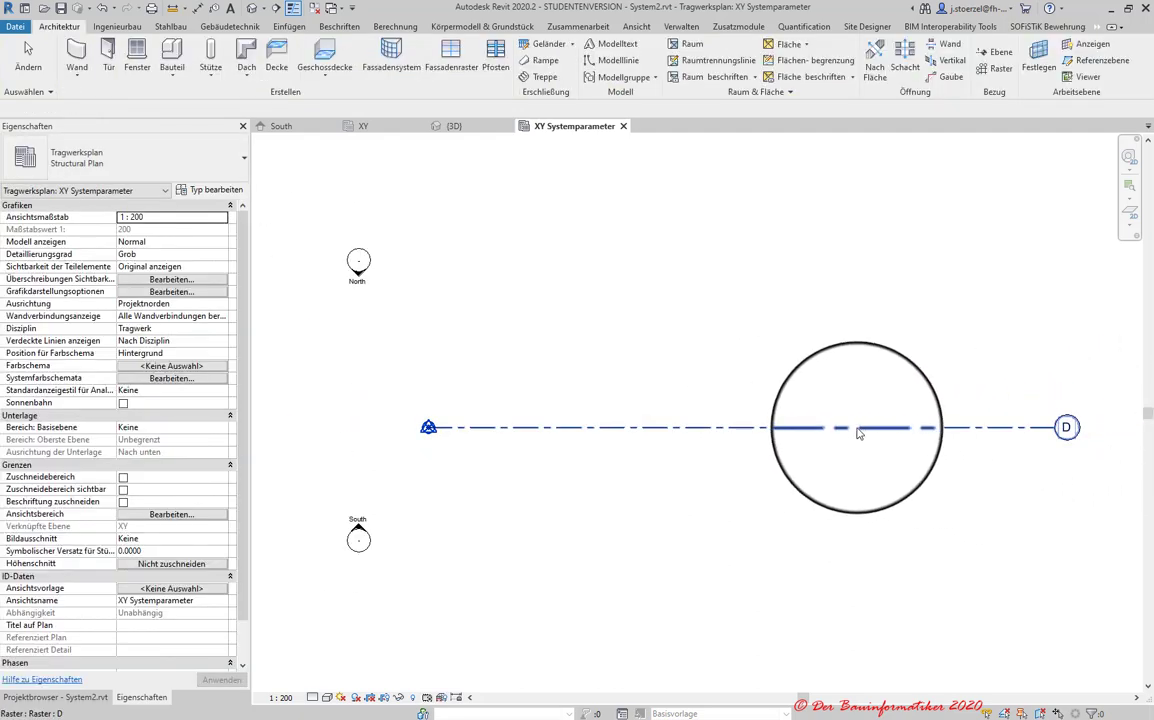
{"action": "left_click", "coordinate": [851, 428]}
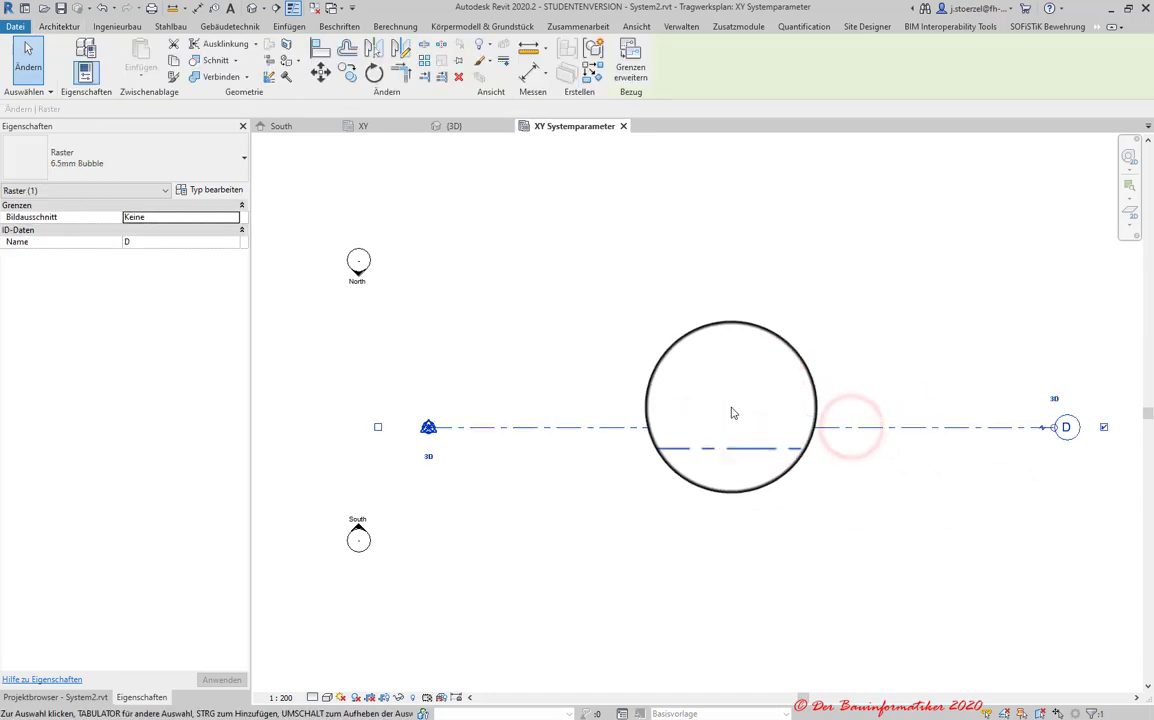
{"action": "left_click", "coordinate": [142, 243]}
{"action": "type", "text": "XZ"}
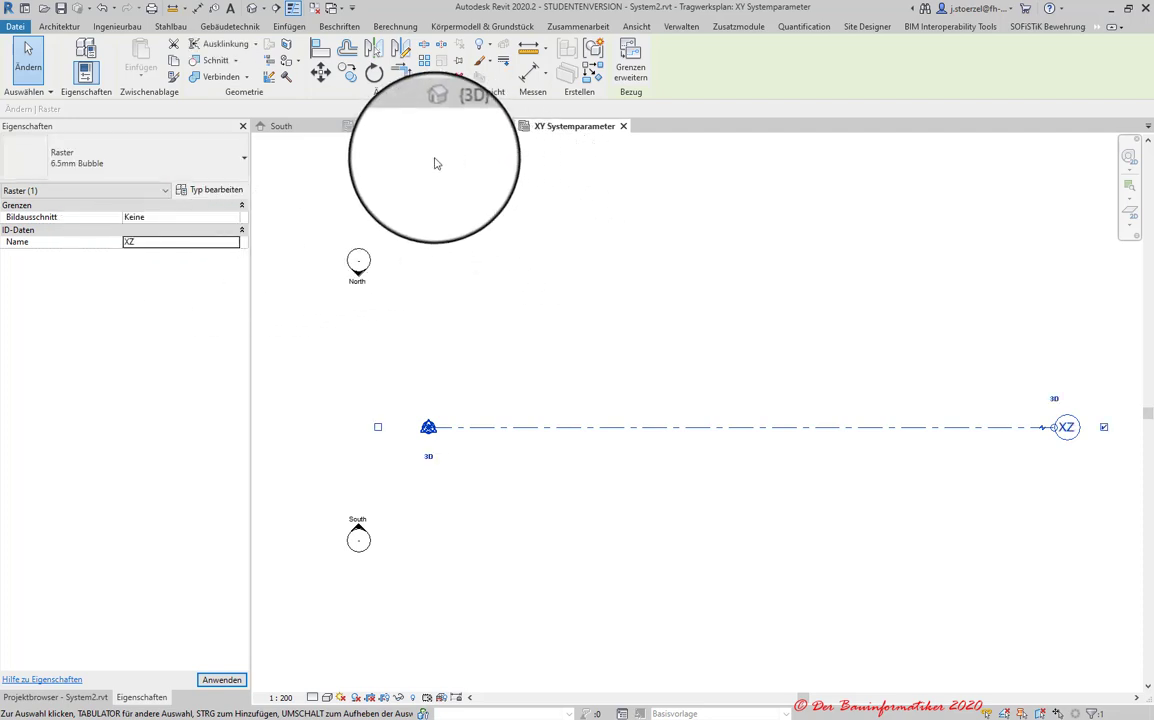
{"action": "left_click", "coordinate": [478, 350]}
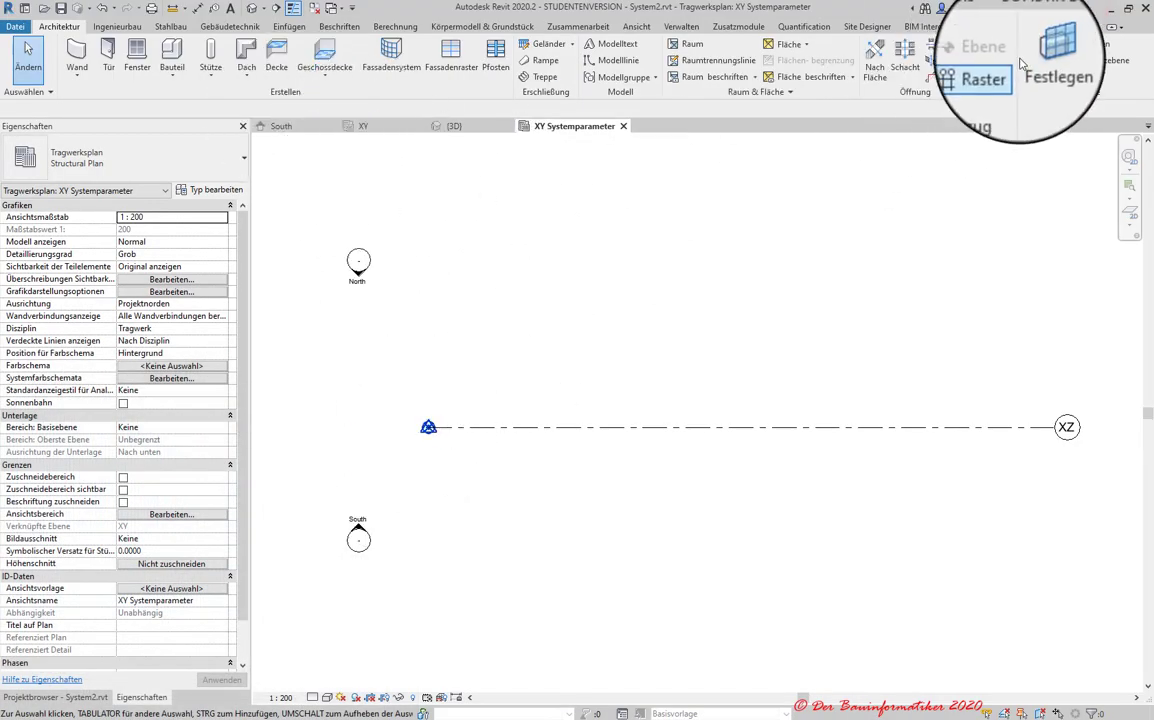
- Draw vertical grid E upward from the origin, rename it YZ-SA, then use Create Similar on it
{"action": "left_click", "coordinate": [993, 70]}
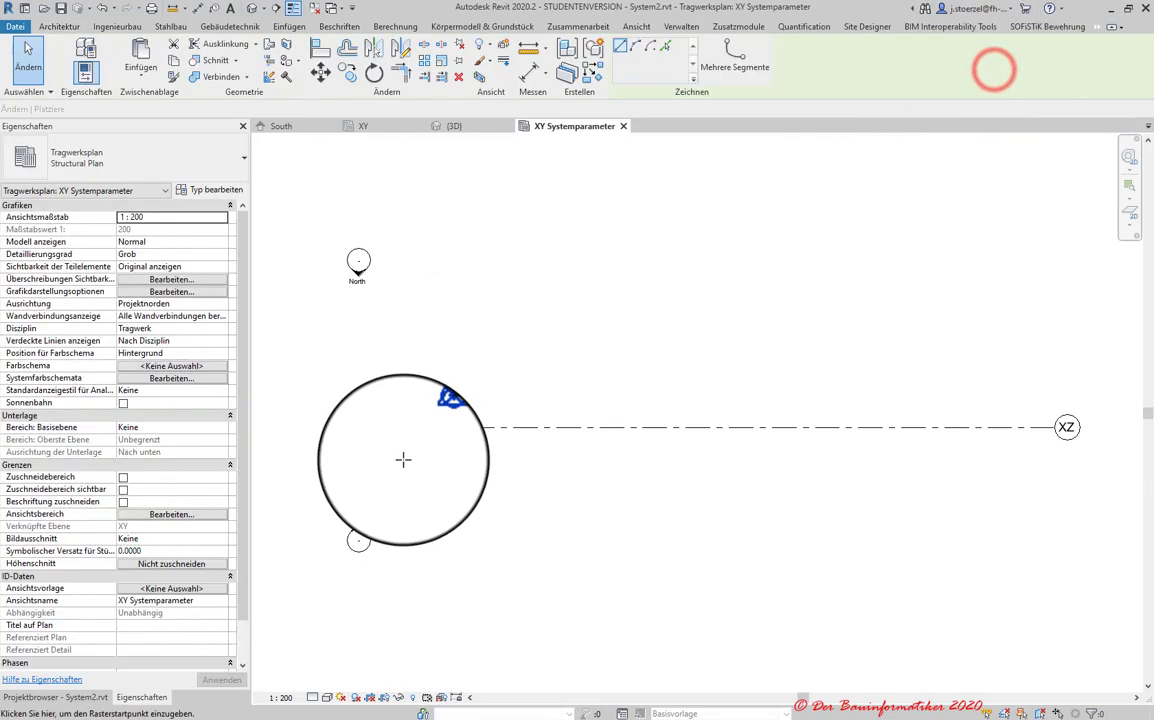
{"action": "left_click", "coordinate": [428, 427]}
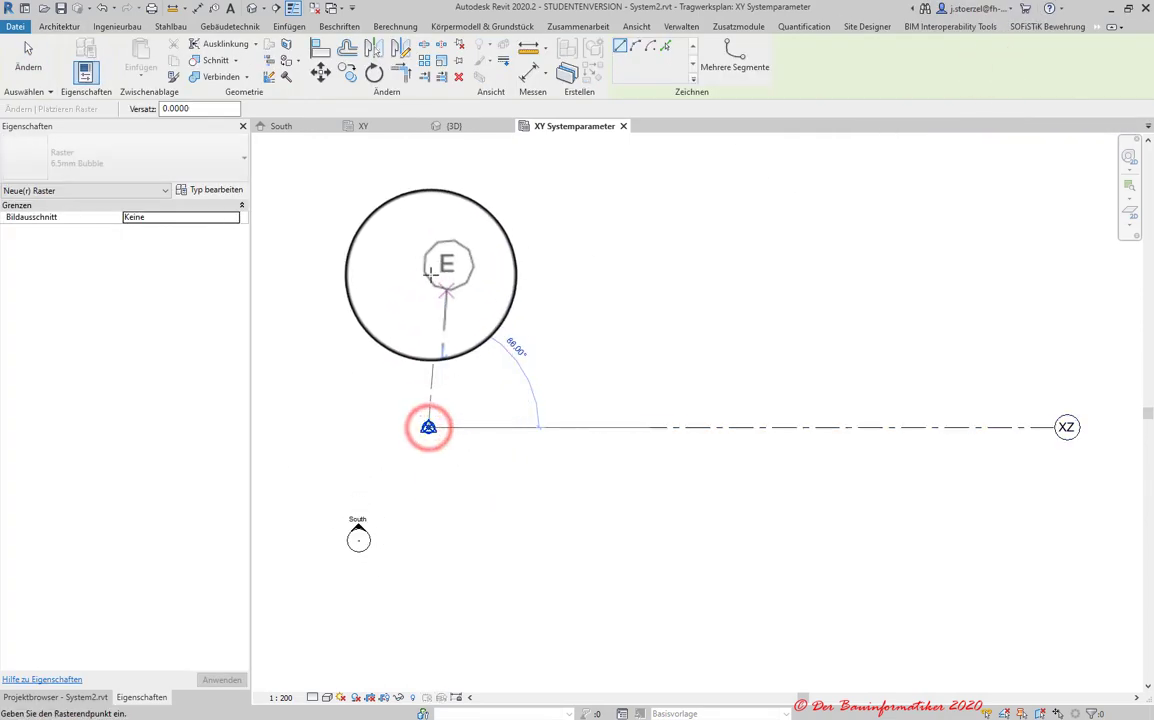
{"action": "left_click", "coordinate": [430, 194]}
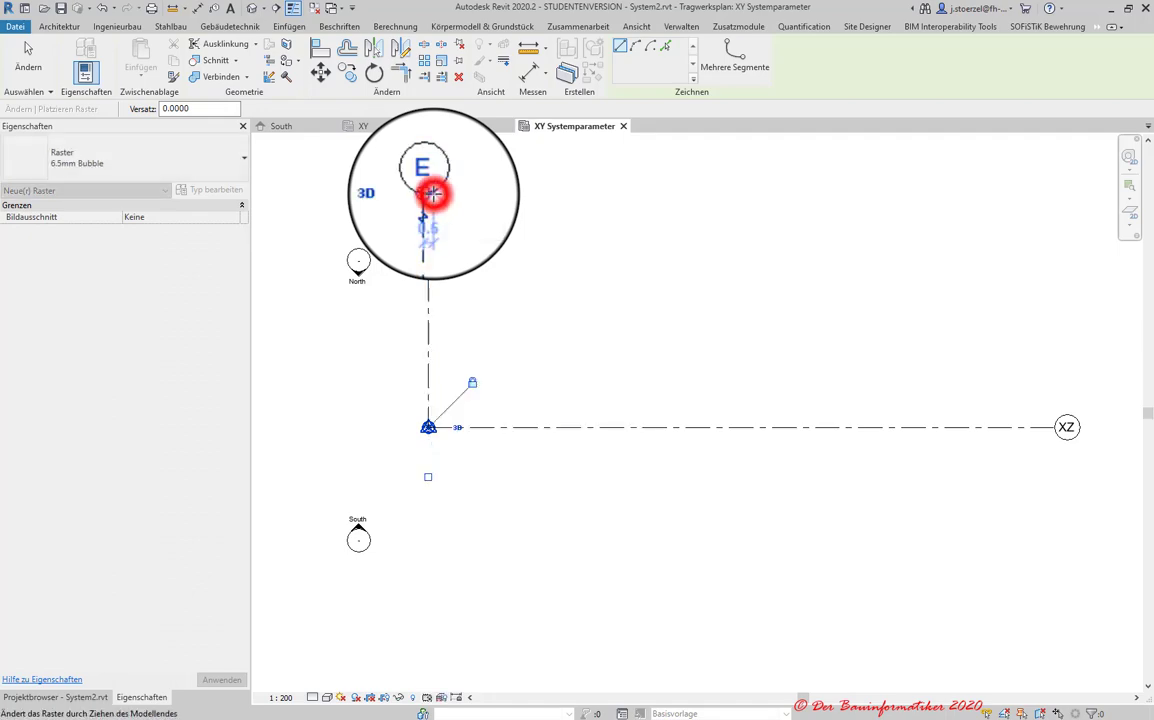
{"action": "key", "text": "Escape"}
{"action": "left_click", "coordinate": [428, 250]}
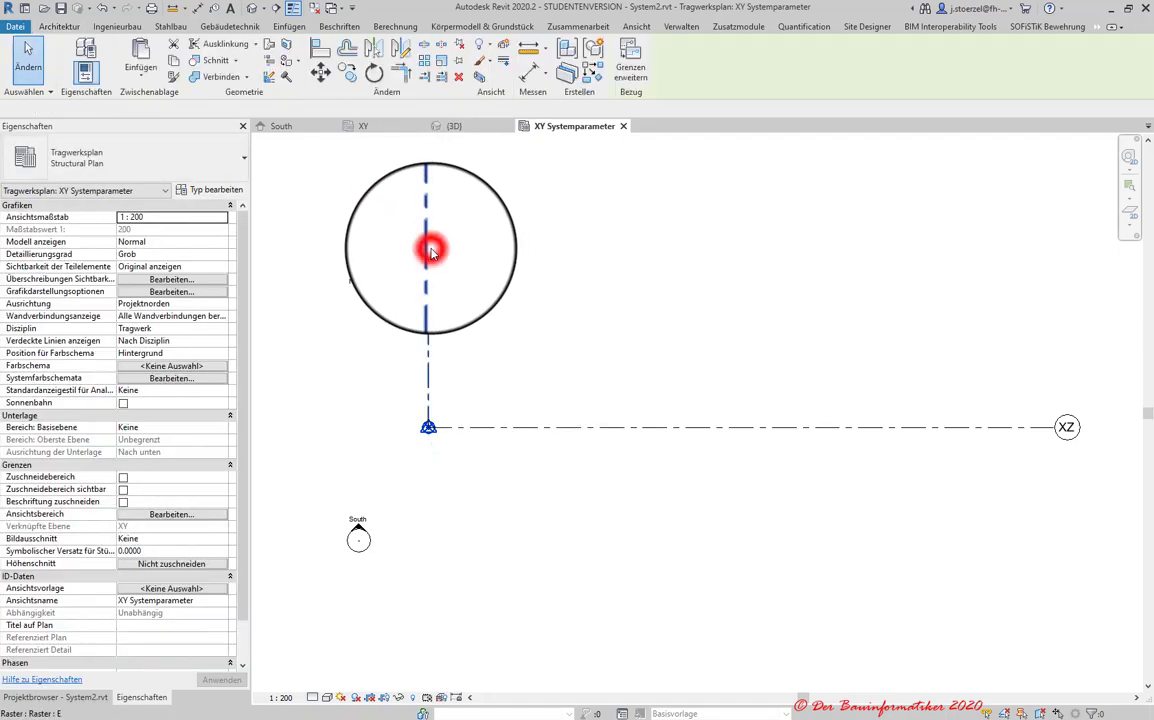
{"action": "left_click", "coordinate": [145, 245]}
{"action": "type", "text": "YZ-SA"}
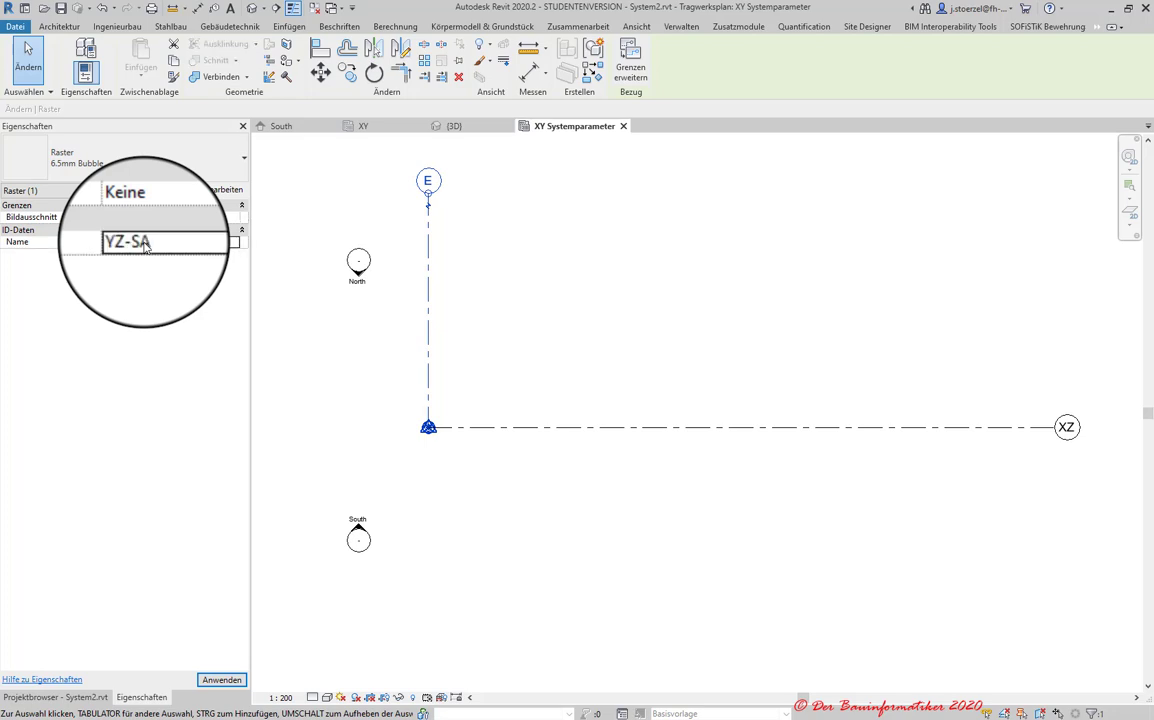
{"action": "key", "text": "Return"}
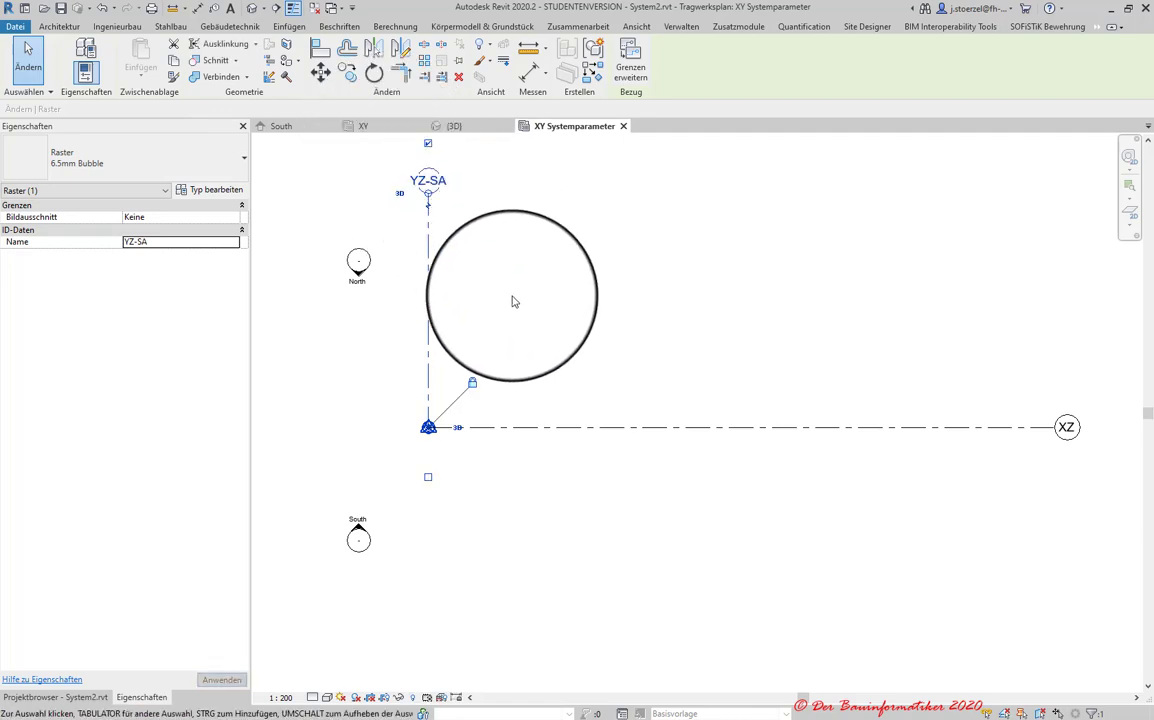
{"action": "left_click", "coordinate": [485, 280]}
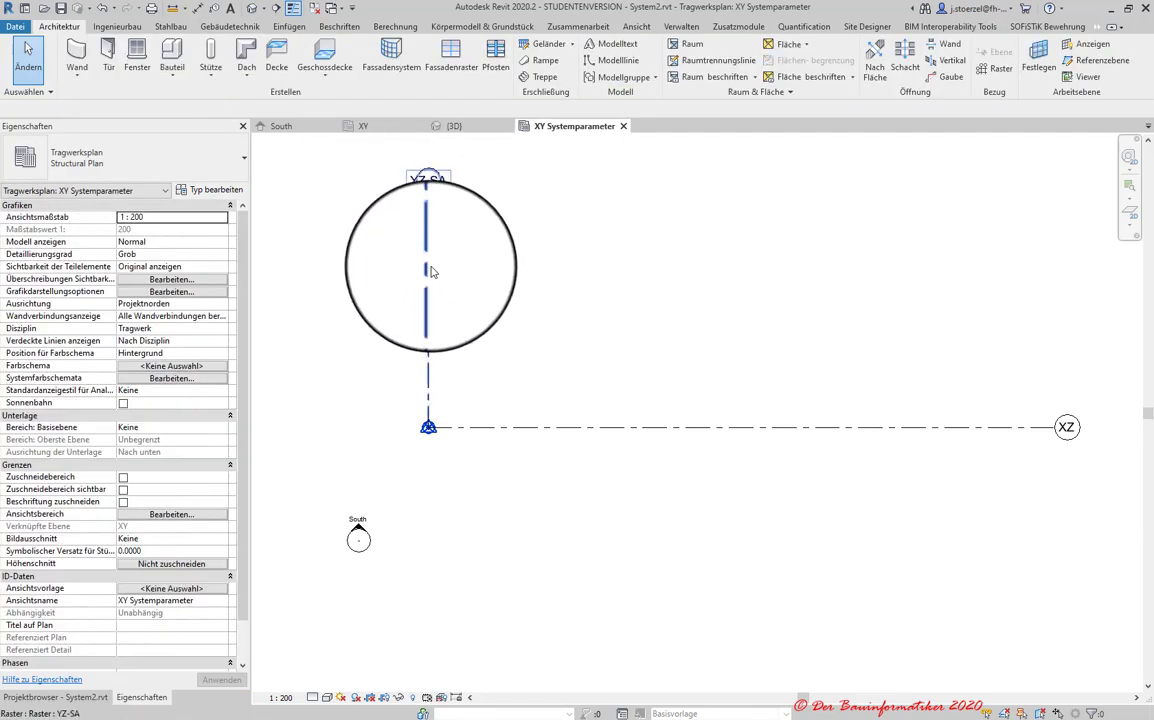
{"action": "right_click", "coordinate": [432, 271]}
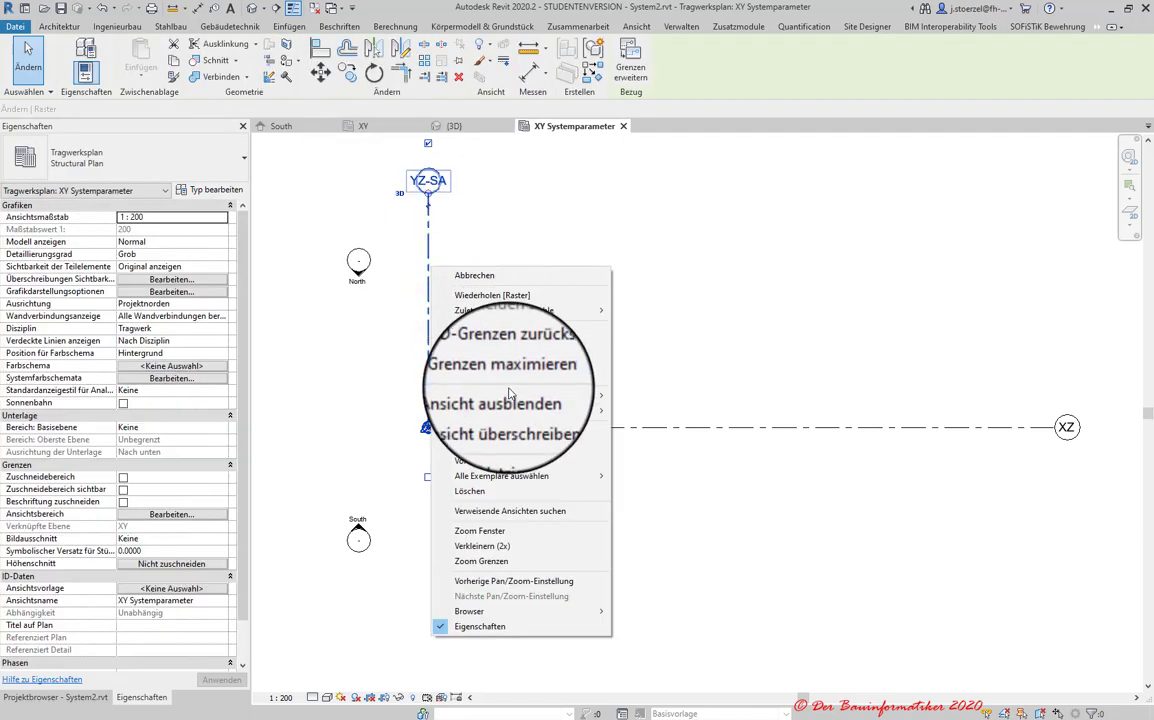
{"action": "left_click", "coordinate": [512, 432]}
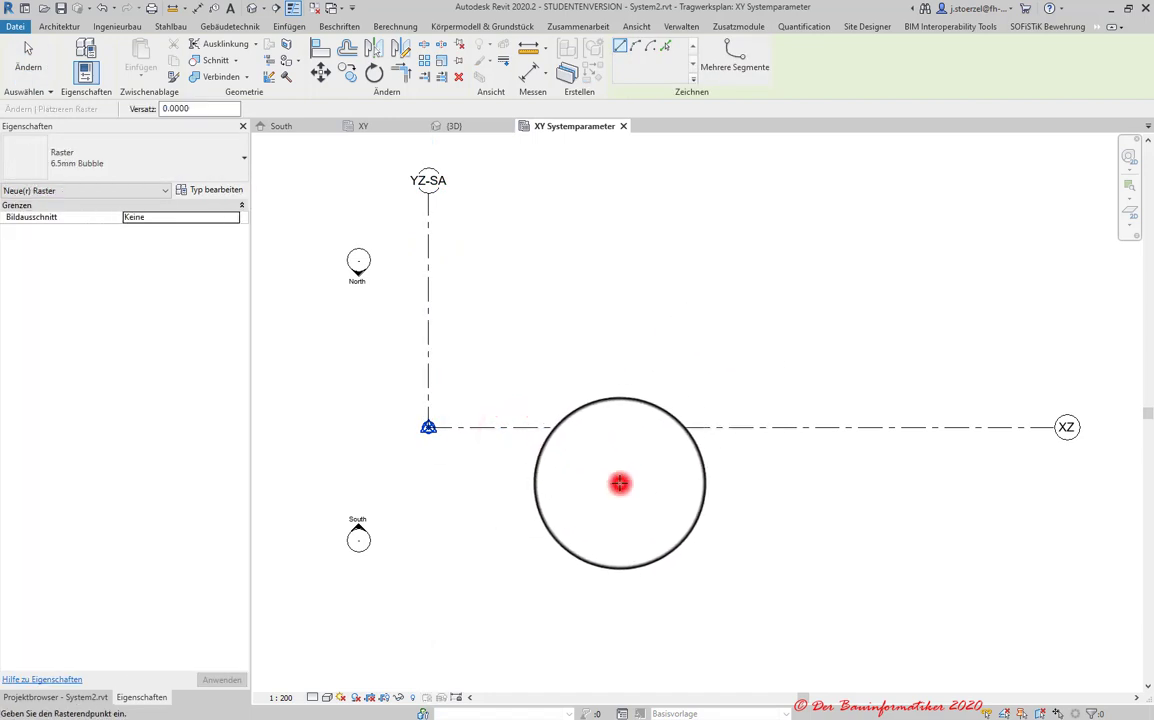
- Draw three vertical grids F, G and H to the right, from just below XZ to the top
{"action": "left_click", "coordinate": [620, 484]}
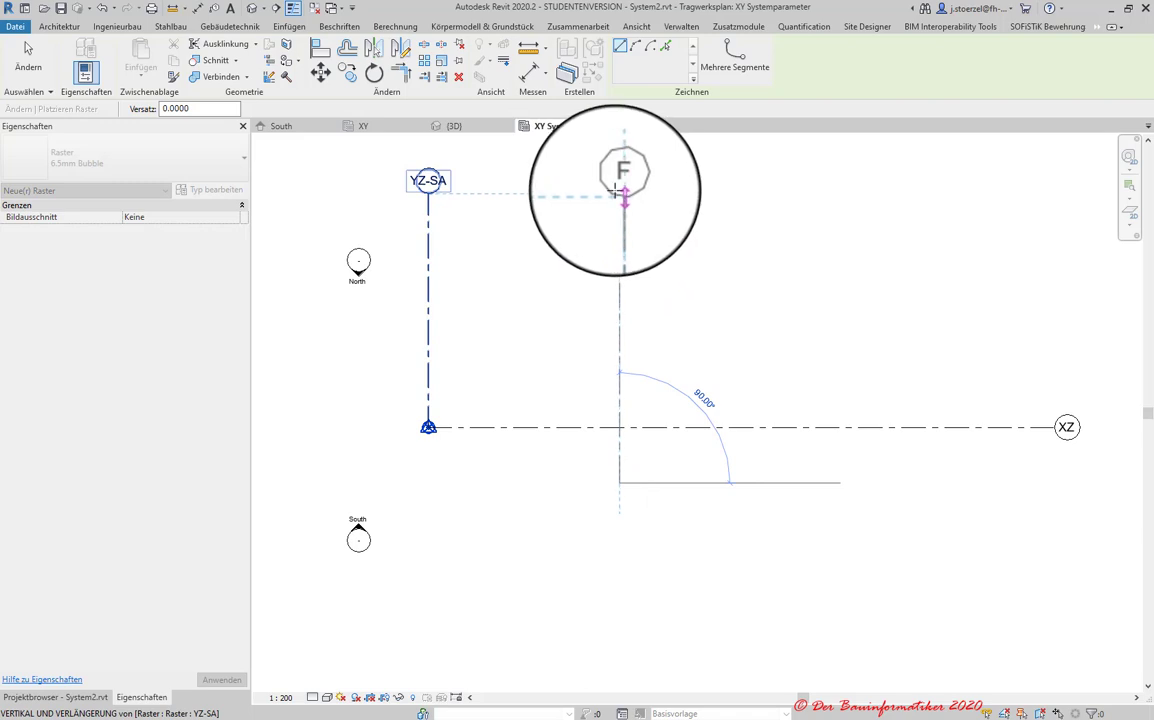
{"action": "left_click", "coordinate": [620, 195]}
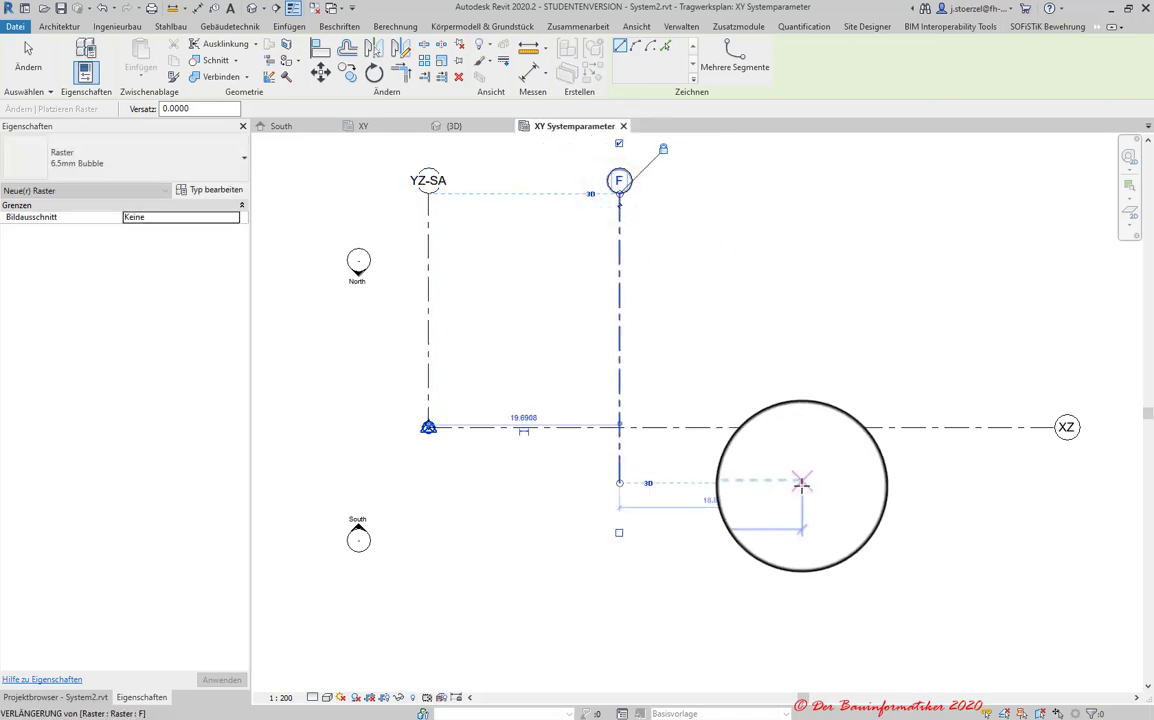
{"action": "left_click", "coordinate": [801, 484]}
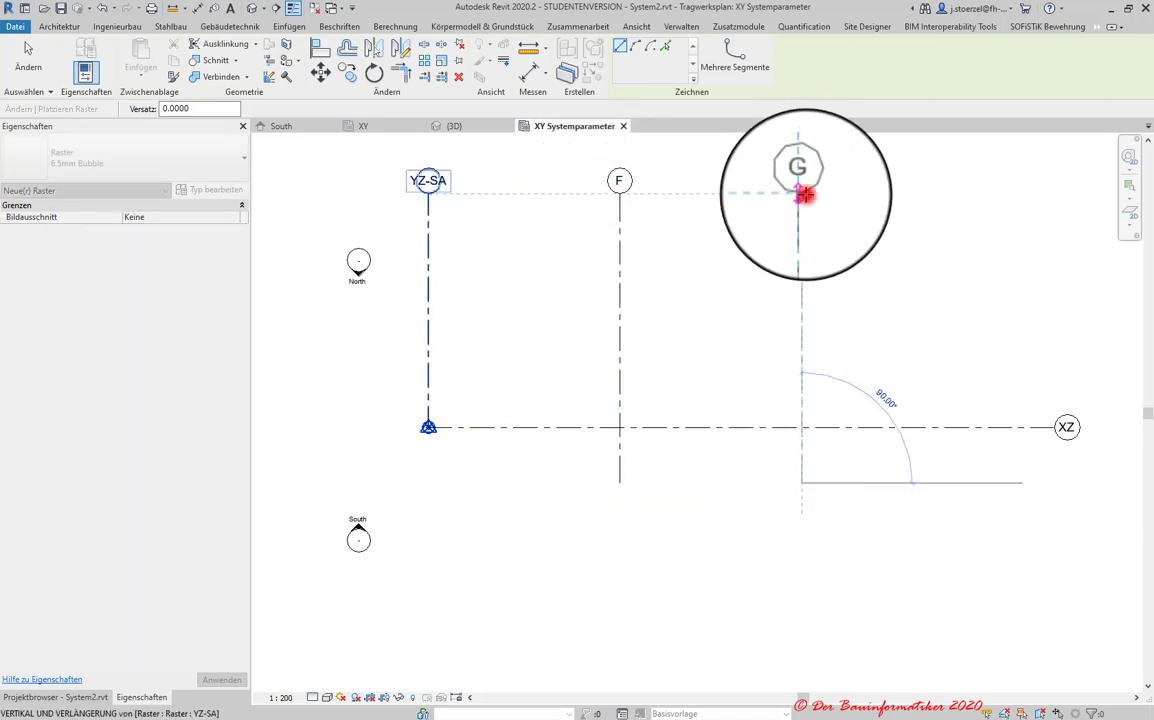
{"action": "left_click", "coordinate": [801, 195]}
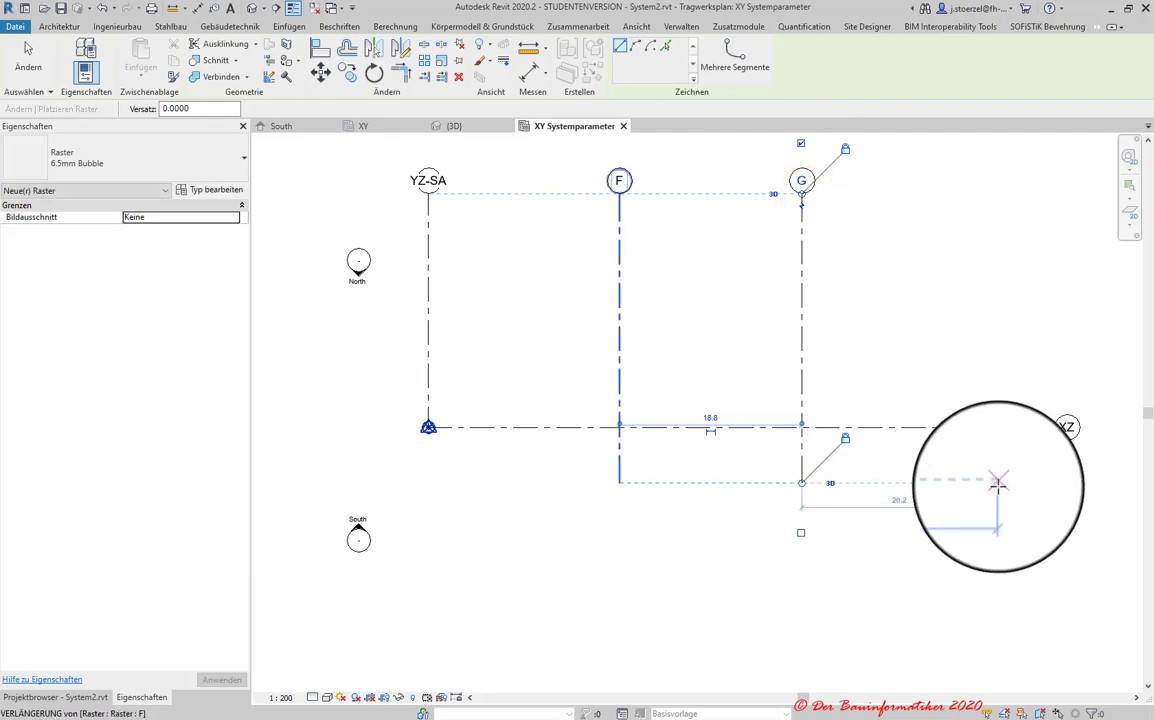
{"action": "left_click", "coordinate": [997, 484]}
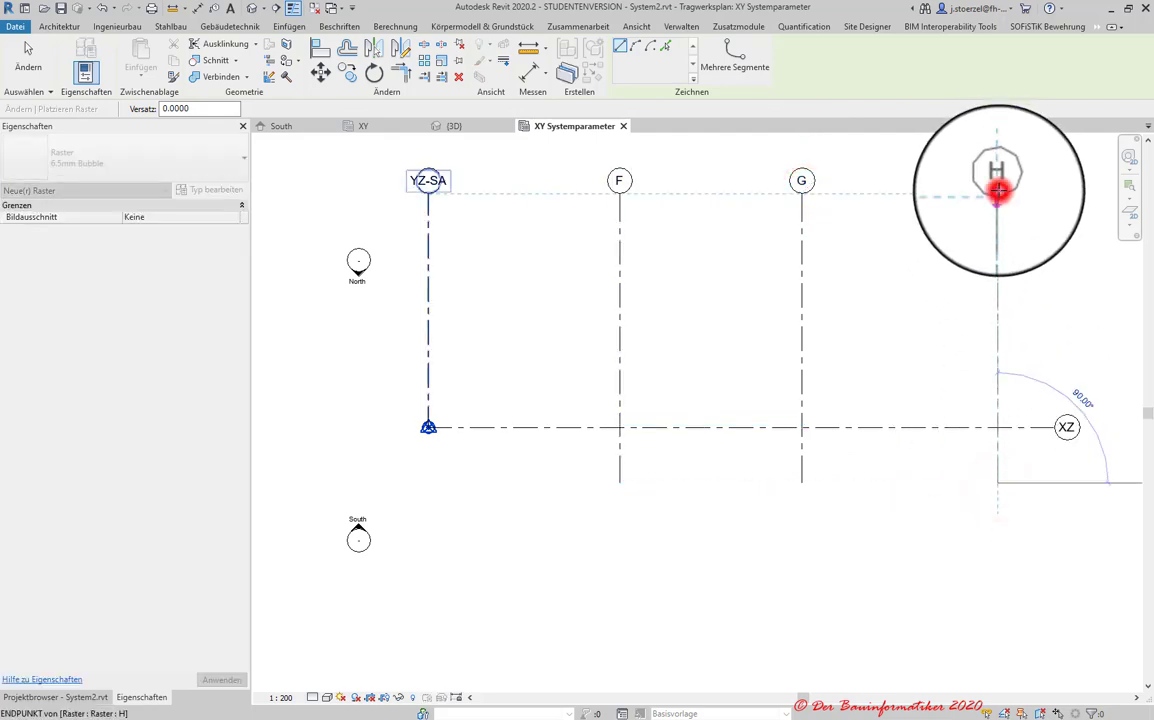
{"action": "left_click", "coordinate": [997, 190]}
{"action": "key", "text": "Escape"}
{"action": "key", "text": "Escape"}
- Rename grid F to A, G to B and H to YZ-SE in Properties
{"action": "left_click", "coordinate": [620, 225]}
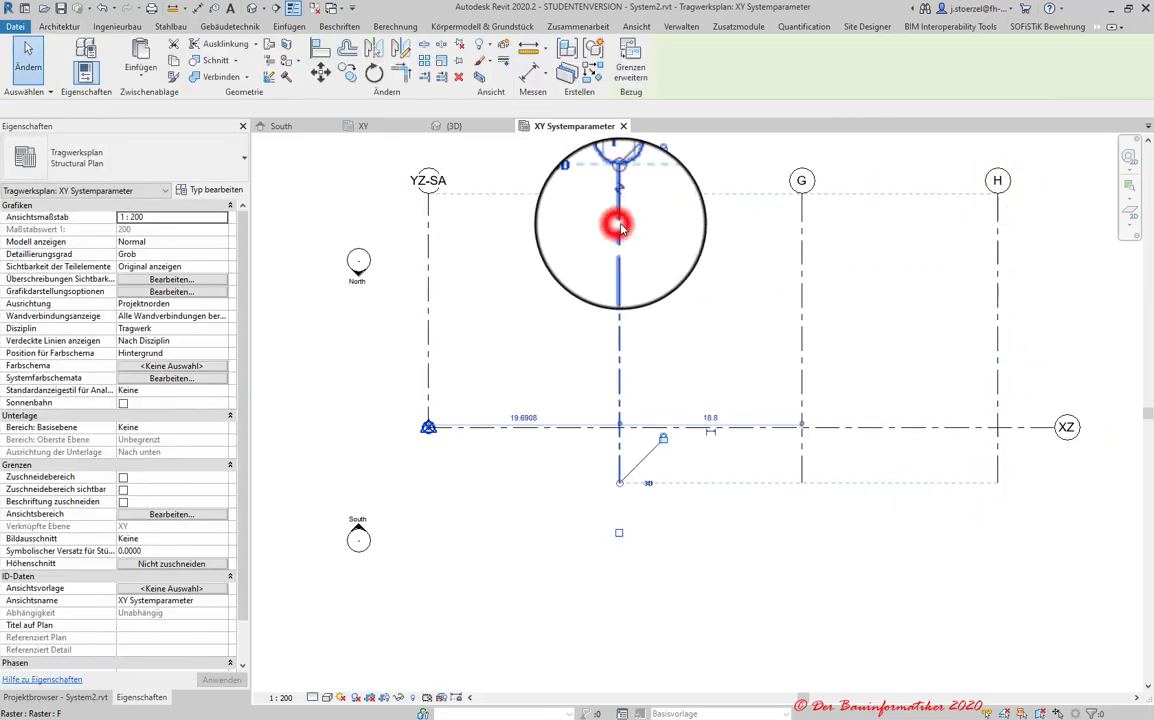
{"action": "left_click", "coordinate": [150, 241]}
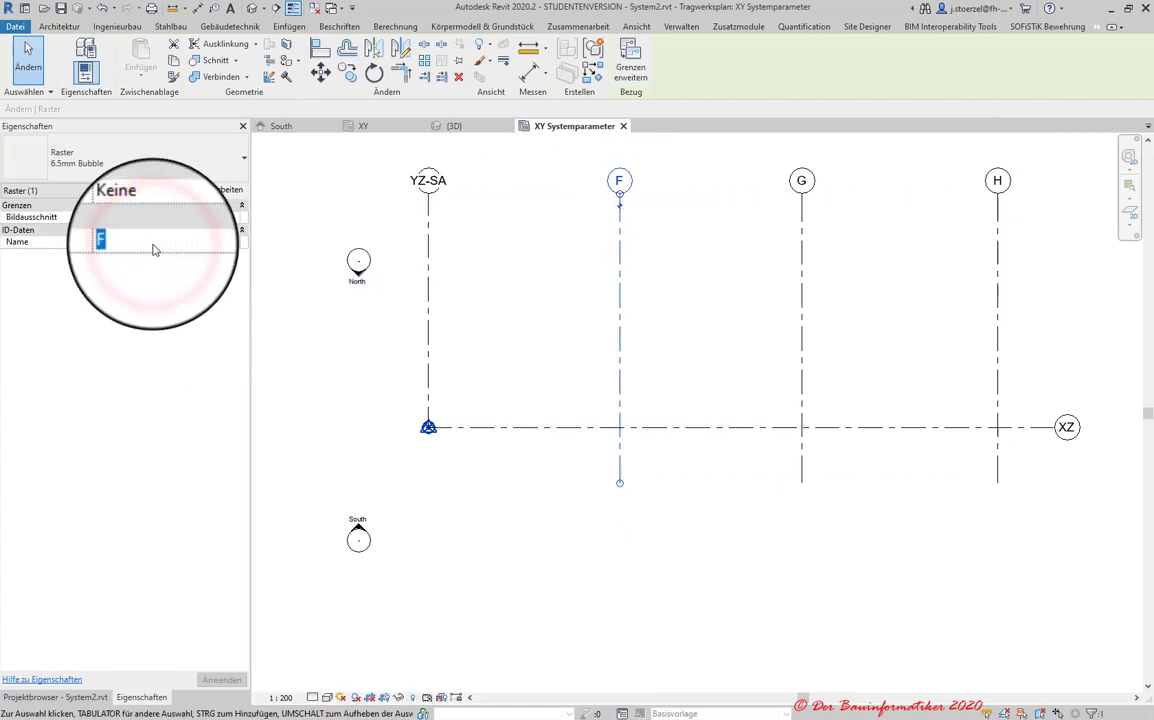
{"action": "left_click", "coordinate": [801, 291]}
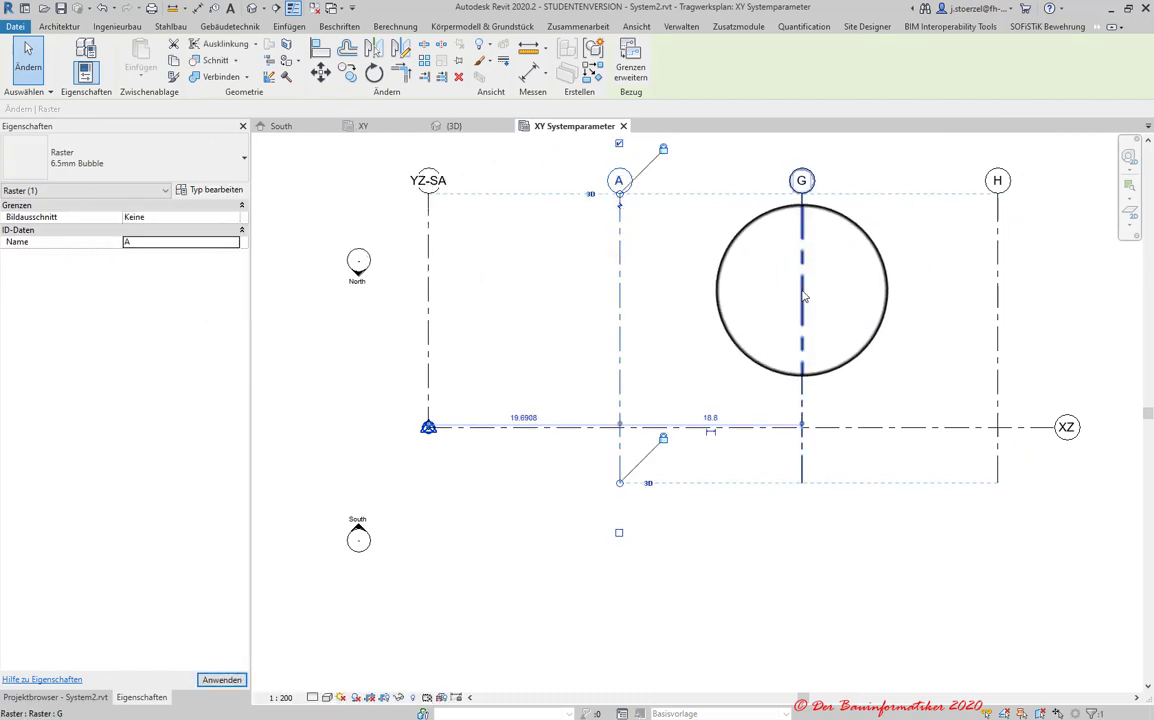
{"action": "left_click", "coordinate": [148, 249]}
{"action": "type", "text": "B"}
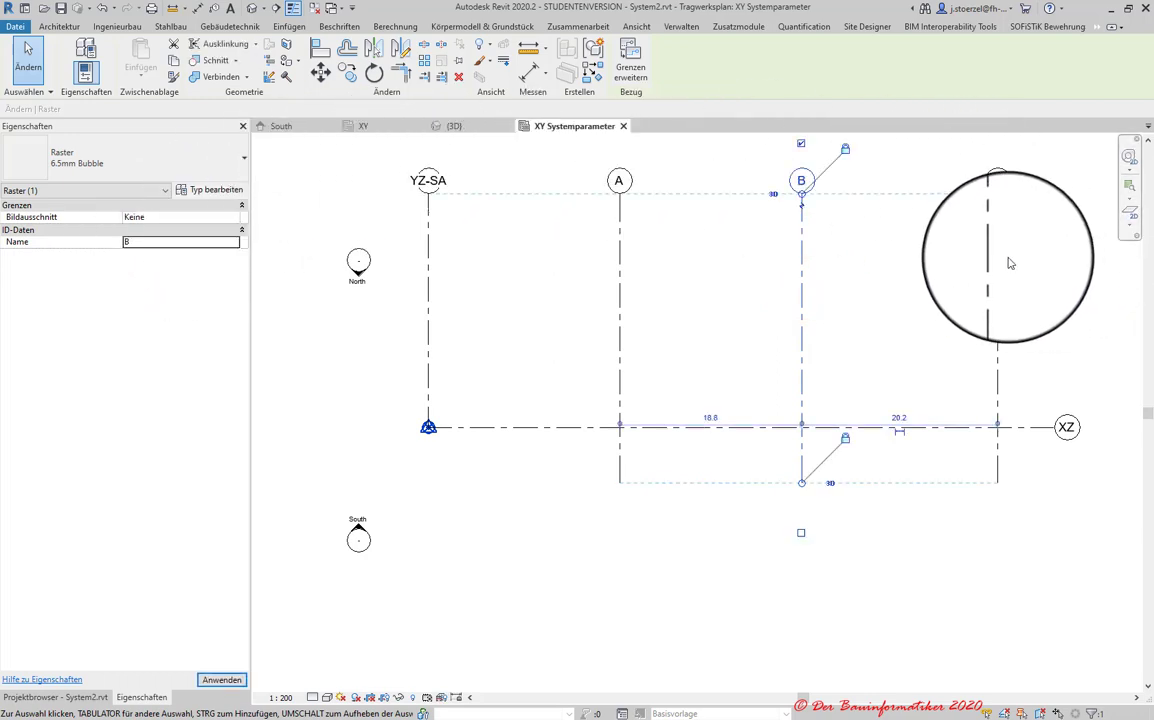
{"action": "left_click", "coordinate": [998, 261]}
{"action": "left_click", "coordinate": [152, 247]}
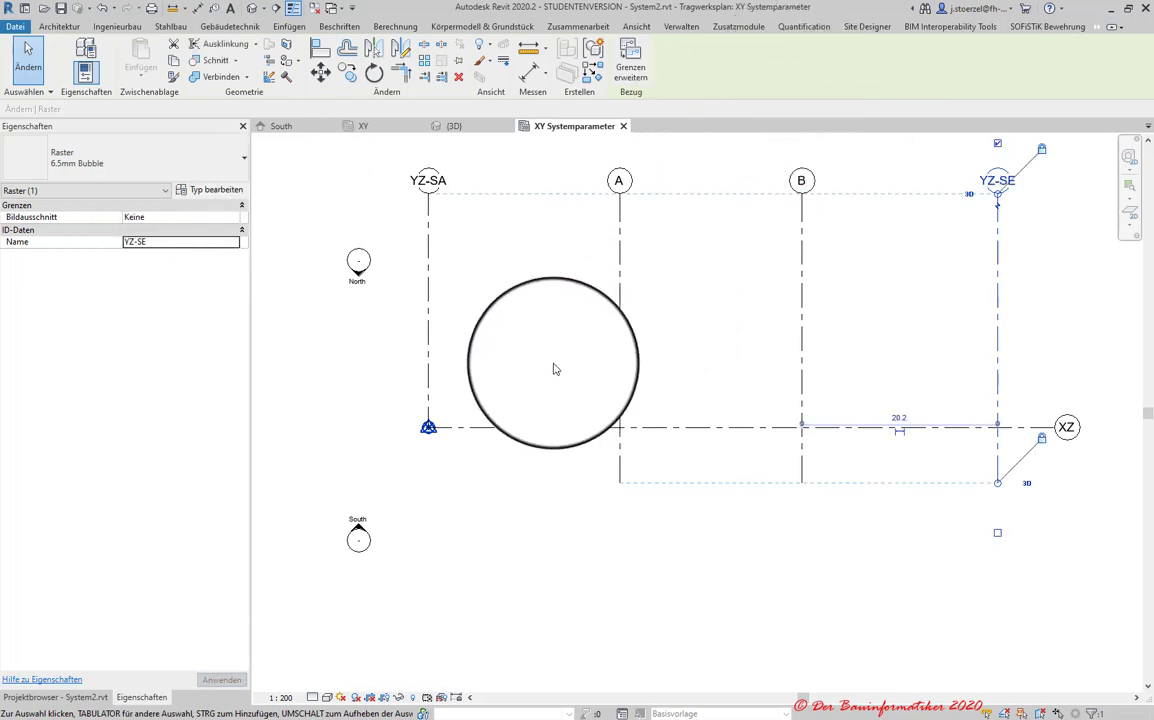
{"action": "left_click", "coordinate": [530, 345]}
{"action": "left_click", "coordinate": [430, 352]}
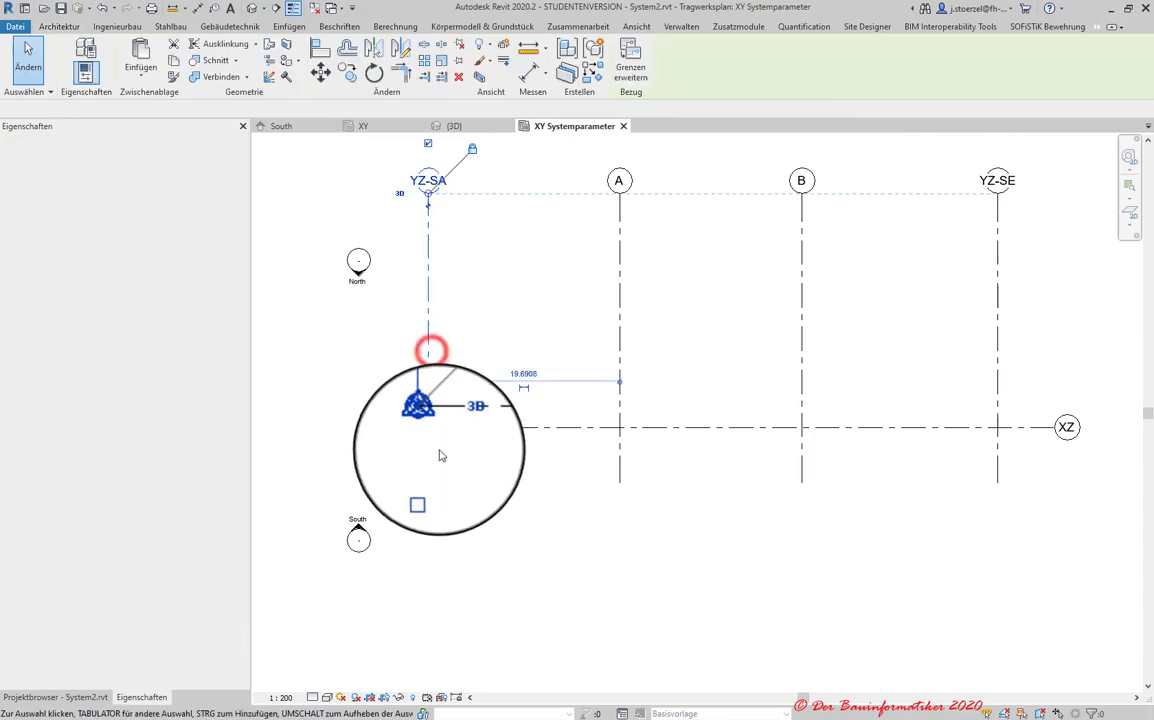
- Drag grid YZ-SA's lower end down to snap level with the ends of A, B and YZ-SE
{"action": "scroll", "coordinate": [433, 443], "scroll_direction": "up", "scroll_amount": 2}
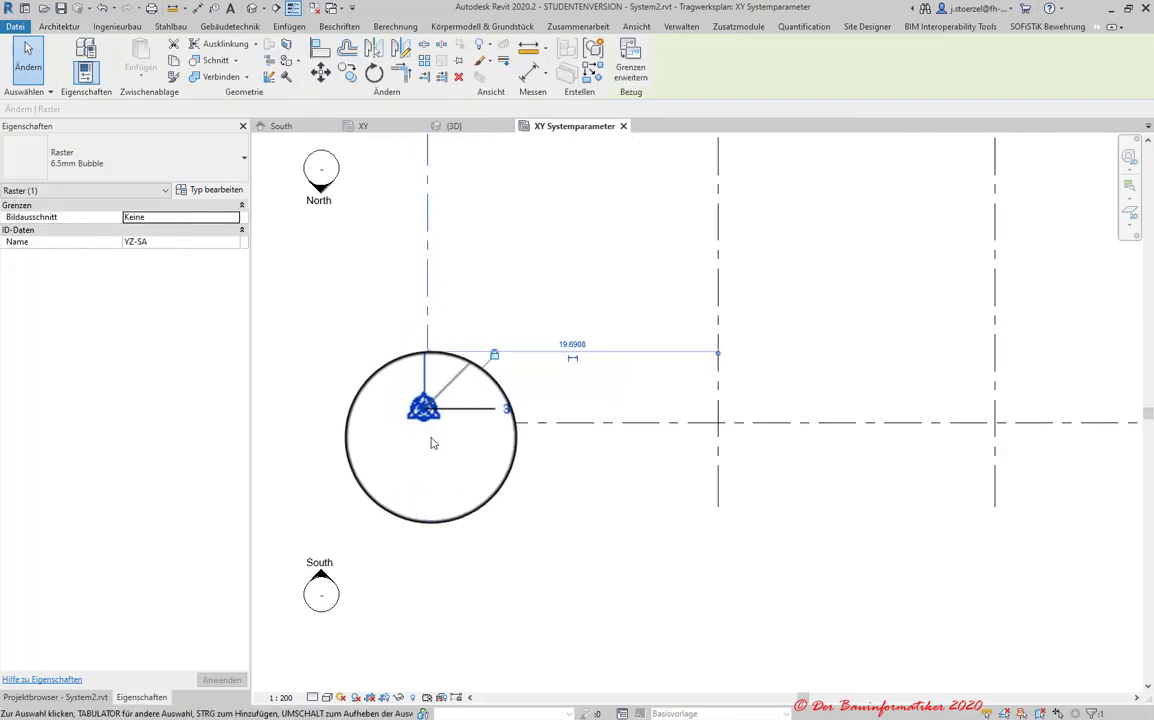
{"action": "scroll", "coordinate": [432, 443], "scroll_direction": "up", "scroll_amount": 1}
{"action": "left_click_drag", "start_coordinate": [427, 420], "coordinate": [470, 358]}
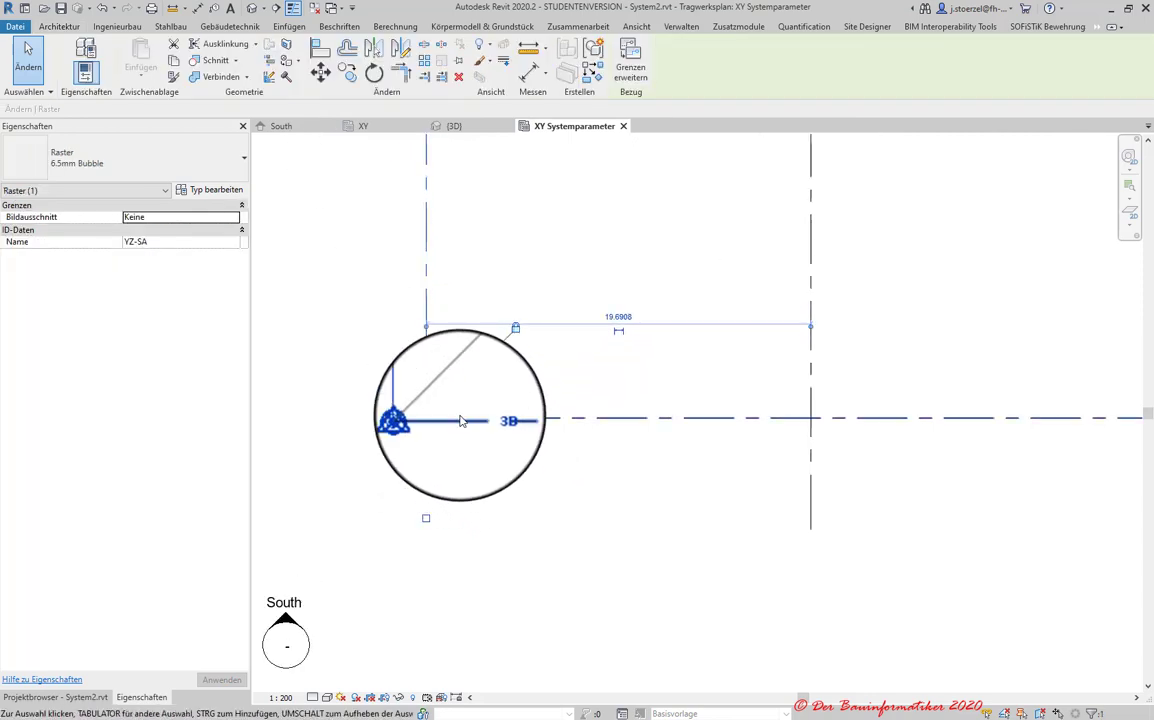
{"action": "key", "text": "Escape"}
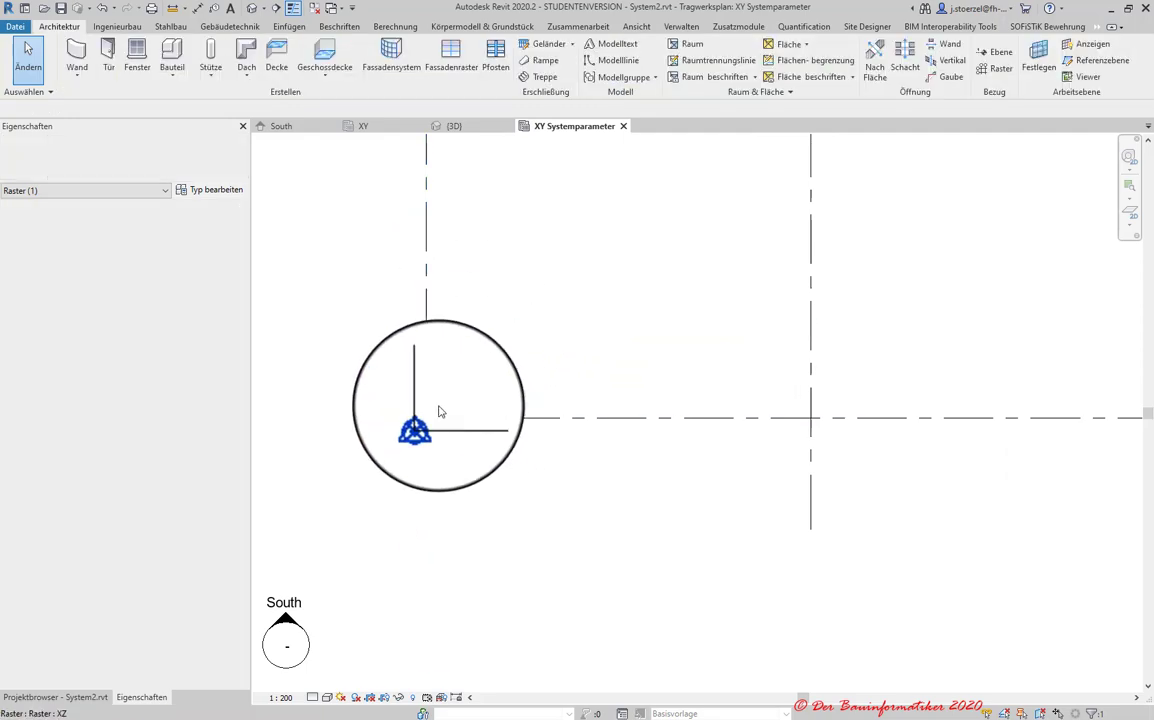
{"action": "mouse_move", "coordinate": [388, 383]}
{"action": "left_mouse_down"}
{"action": "mouse_move", "coordinate": [479, 476]}
{"action": "mouse_move", "coordinate": [446, 435]}
{"action": "mouse_move", "coordinate": [433, 390]}
{"action": "left_mouse_up"}
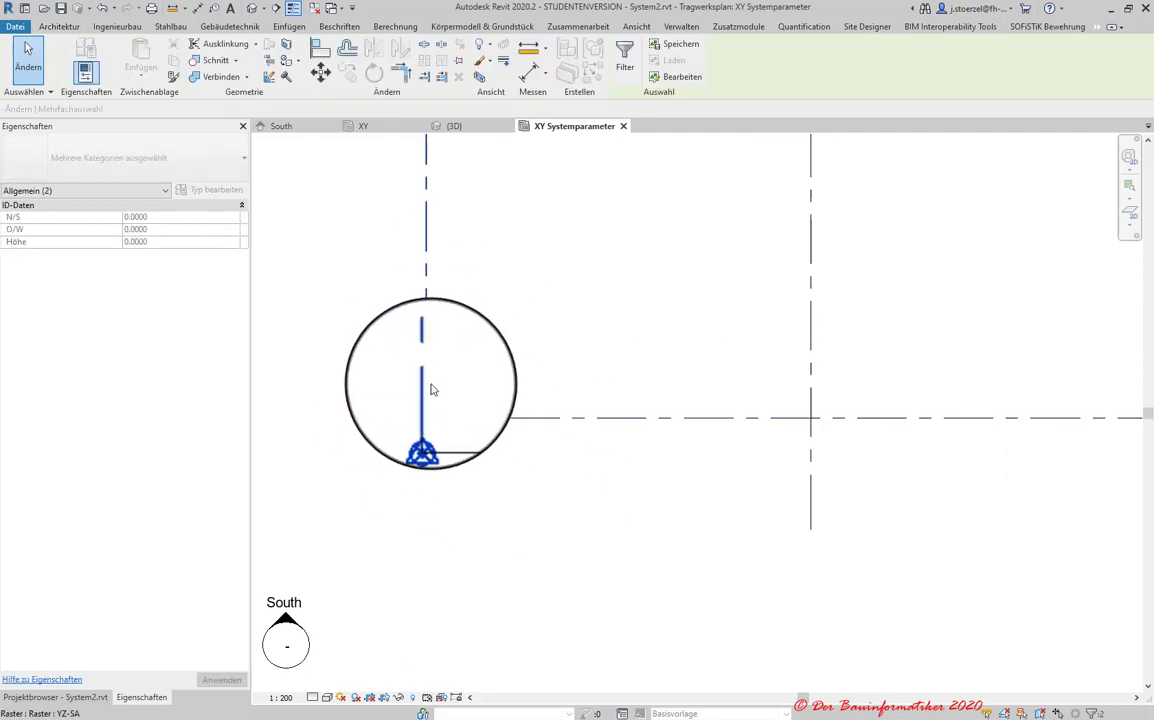
{"action": "left_click", "coordinate": [426, 379]}
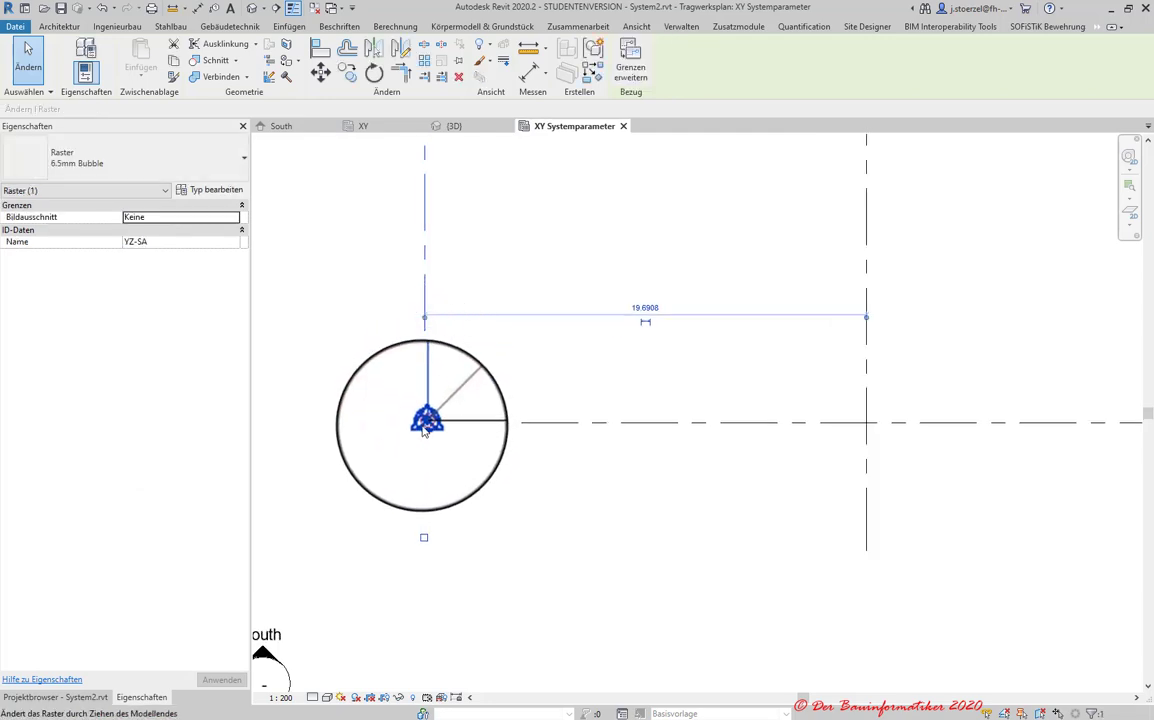
{"action": "left_click_drag", "start_coordinate": [425, 423], "coordinate": [427, 486]}
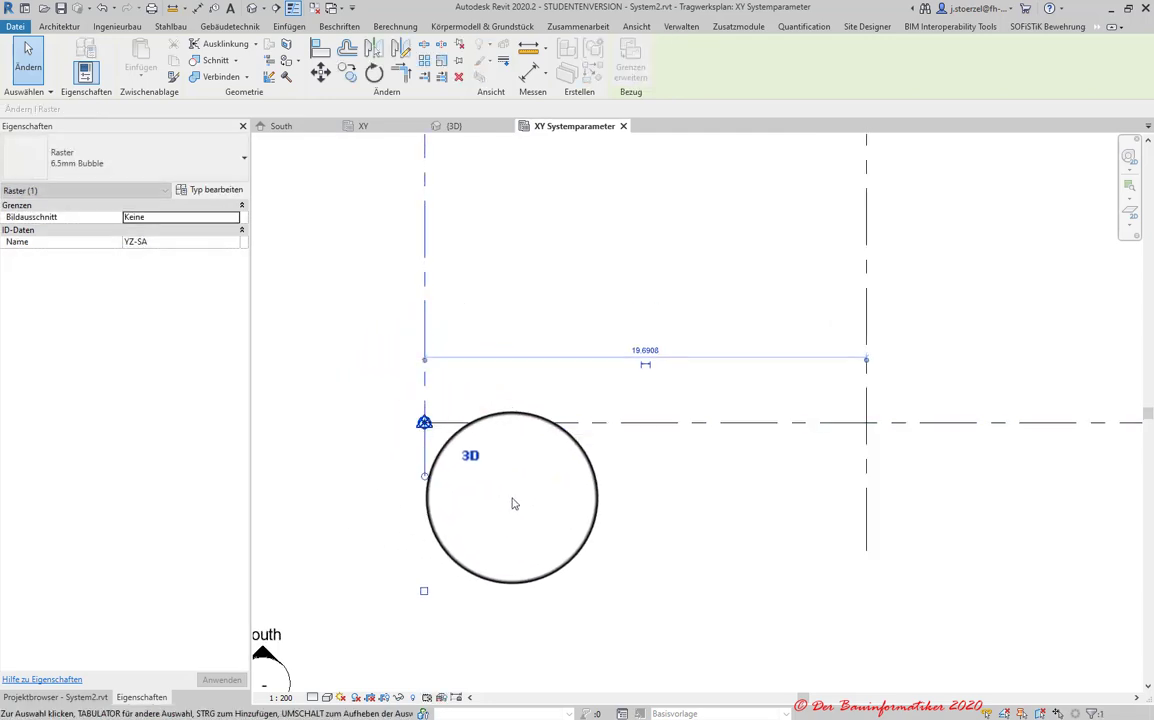
{"action": "scroll", "coordinate": [460, 425], "scroll_direction": "down", "scroll_amount": 2}
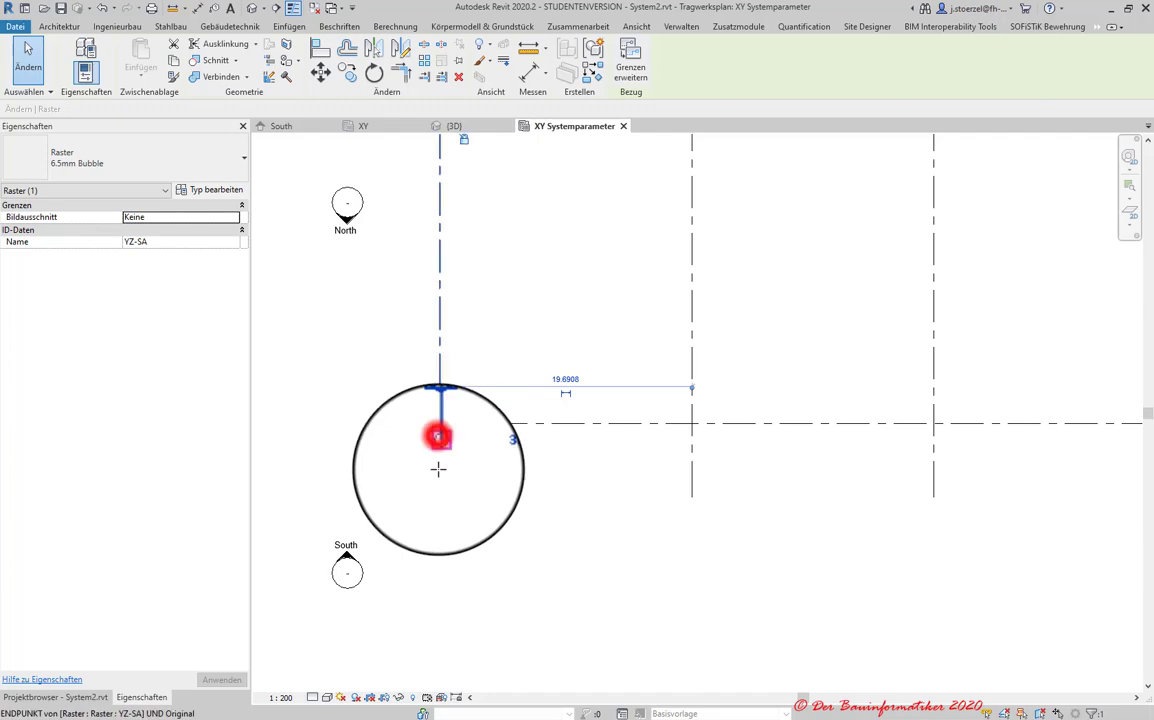
{"action": "left_click", "coordinate": [541, 461]}
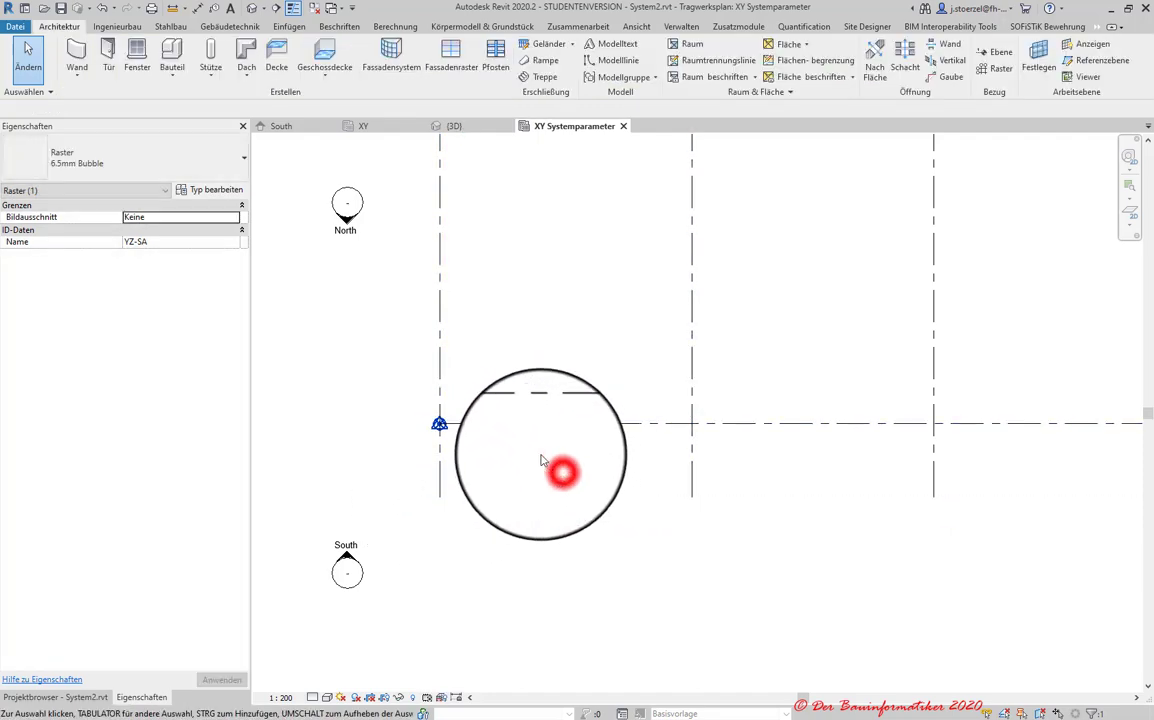
{"action": "scroll", "coordinate": [541, 461], "scroll_direction": "down", "scroll_amount": 2}
{"action": "middle_click_drag", "start_coordinate": [577, 373], "coordinate": [471, 392]}
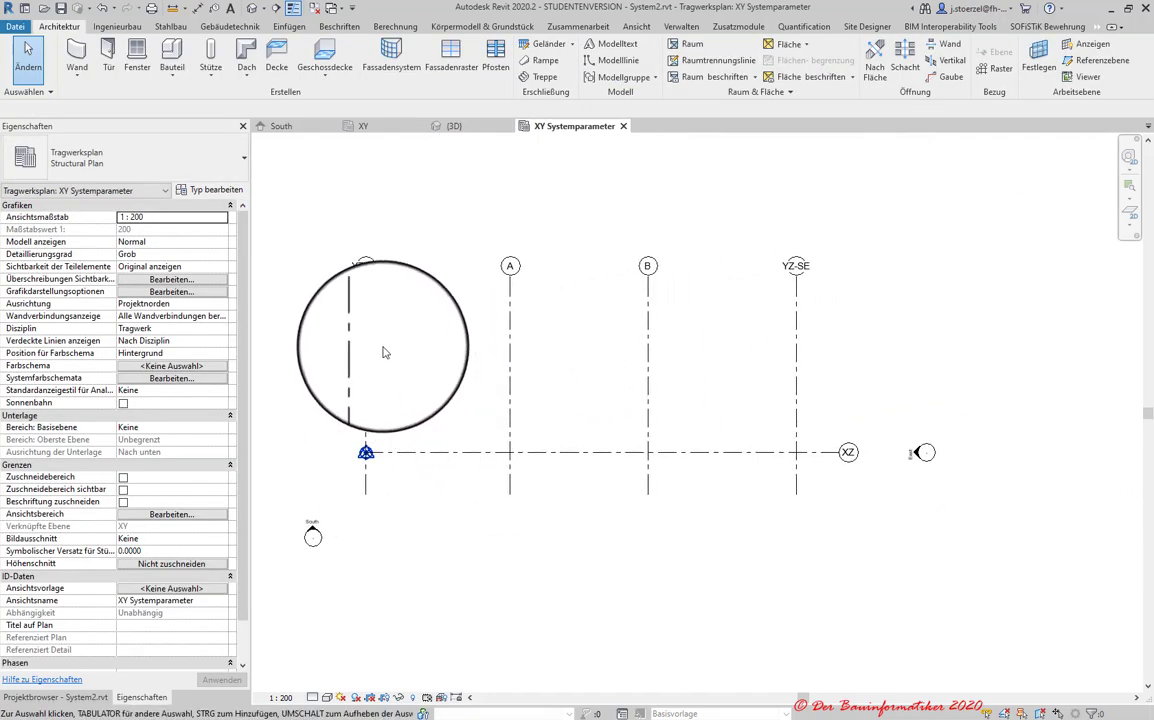
{"action": "left_click", "coordinate": [355, 346]}
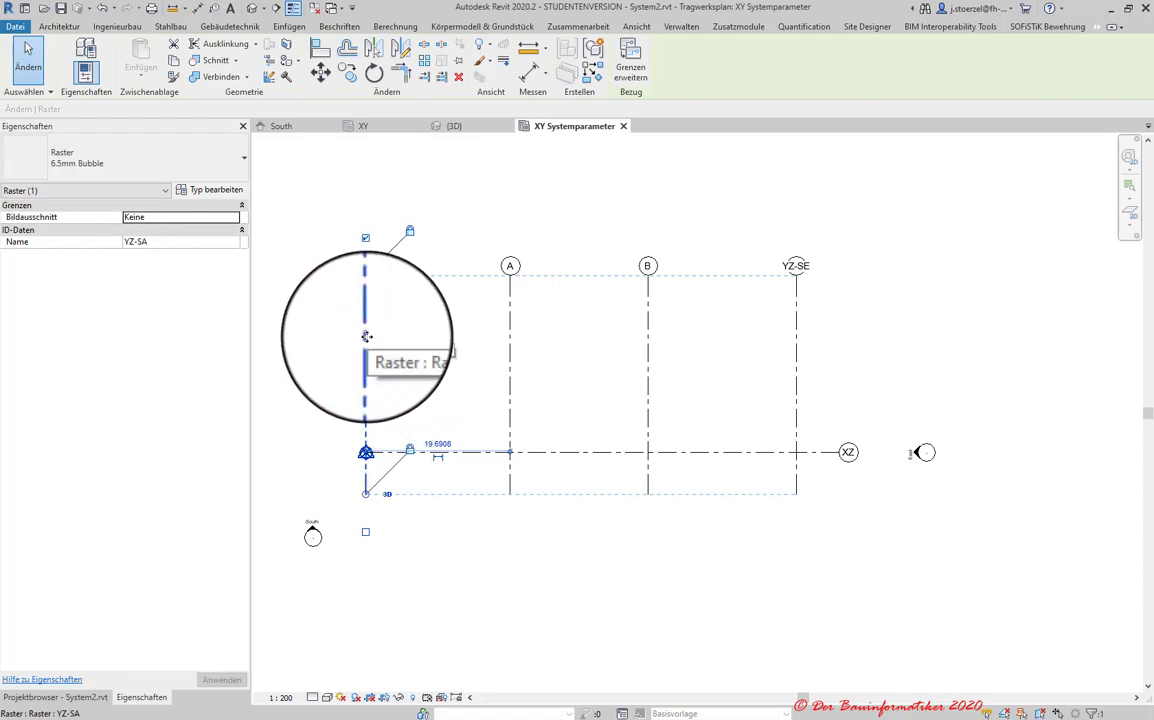
- Pin grids YZ-SA and XZ in place
{"action": "left_click", "coordinate": [459, 61]}
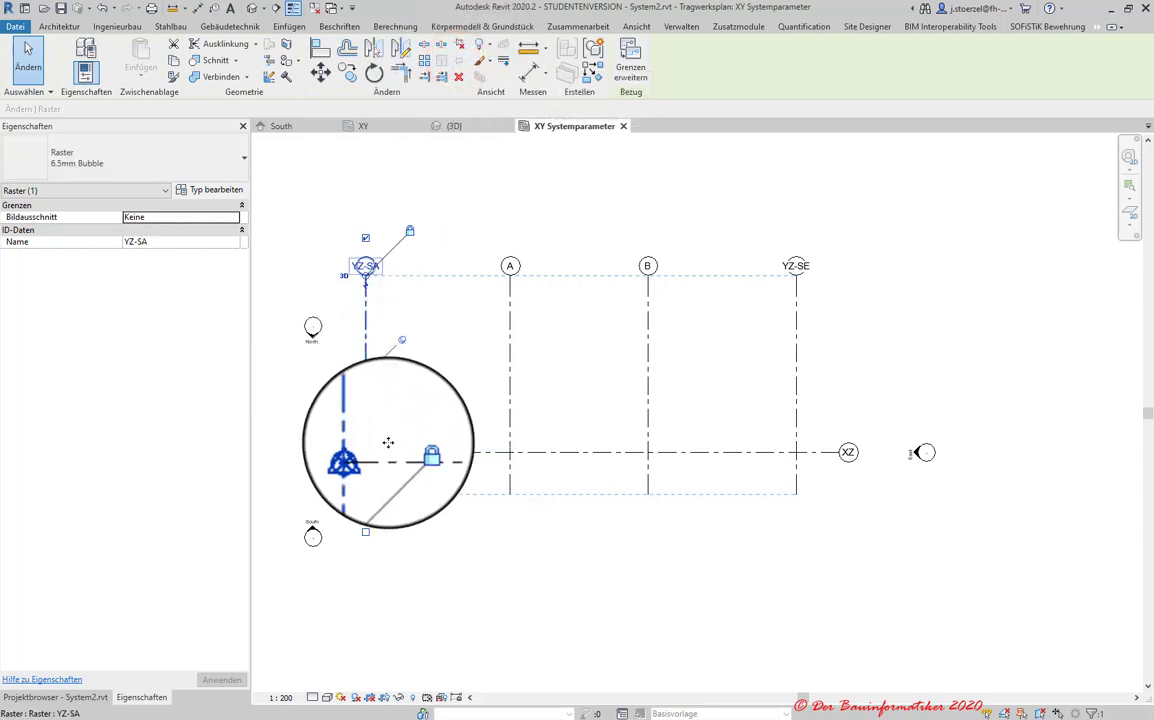
{"action": "left_click", "coordinate": [472, 455]}
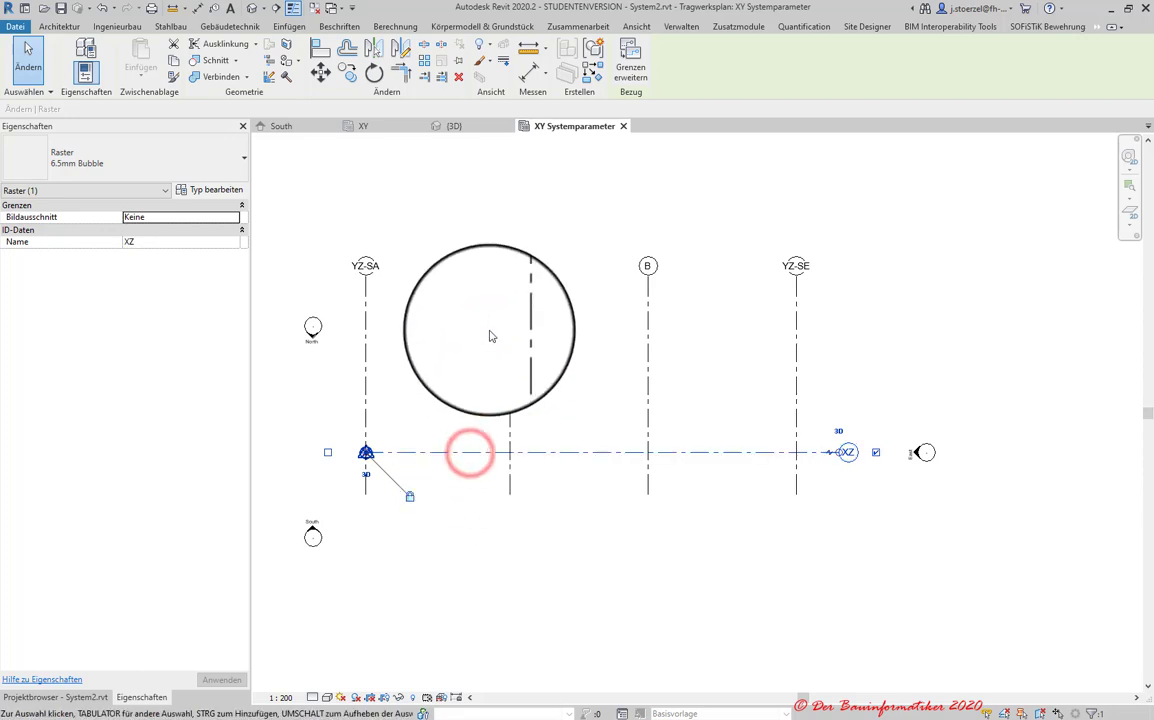
{"action": "left_click", "coordinate": [459, 62]}
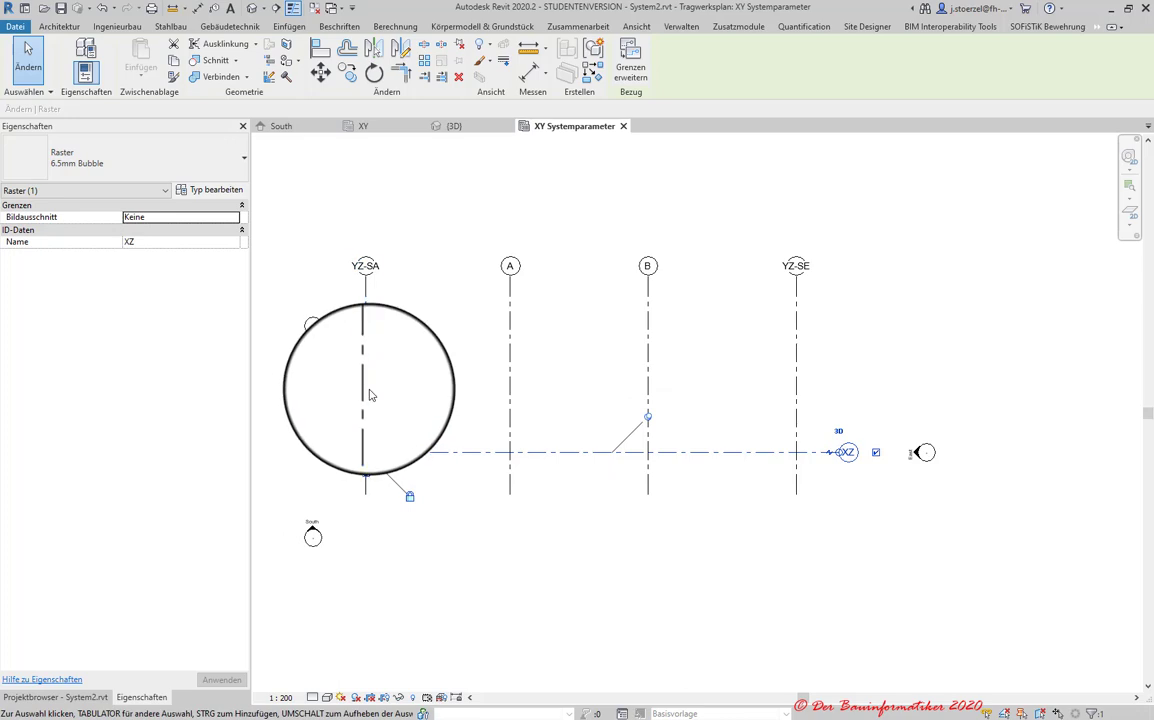
{"action": "key", "text": "Escape"}
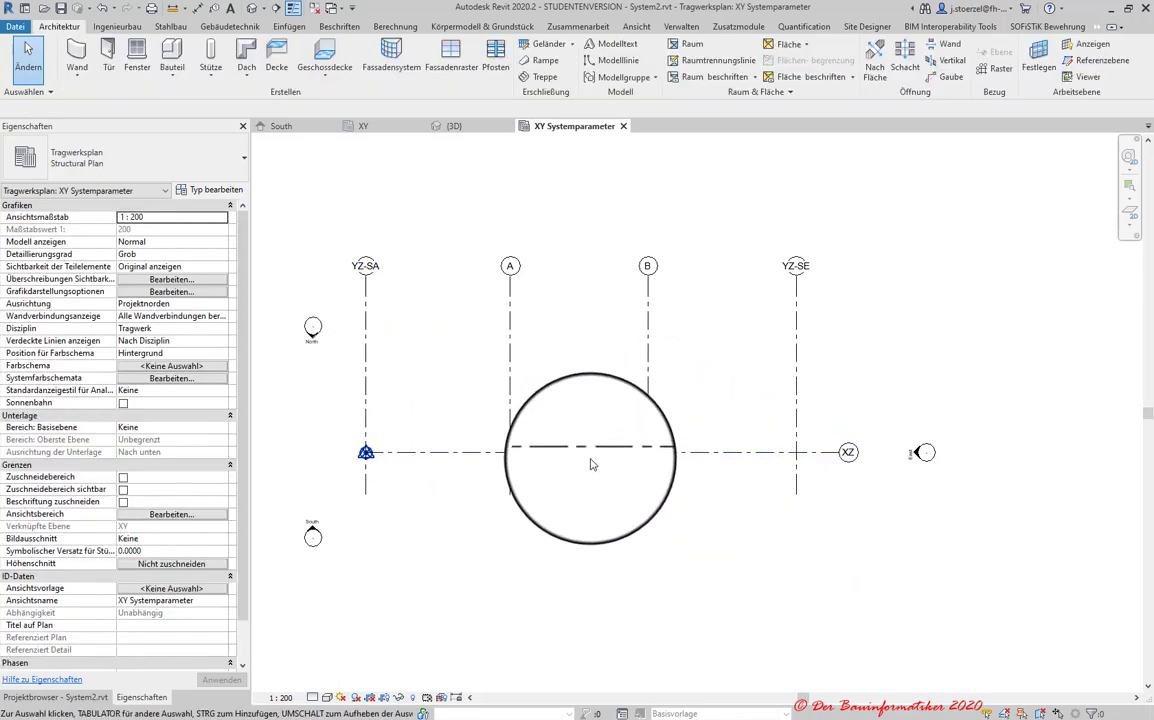
{"action": "left_click", "coordinate": [590, 456]}
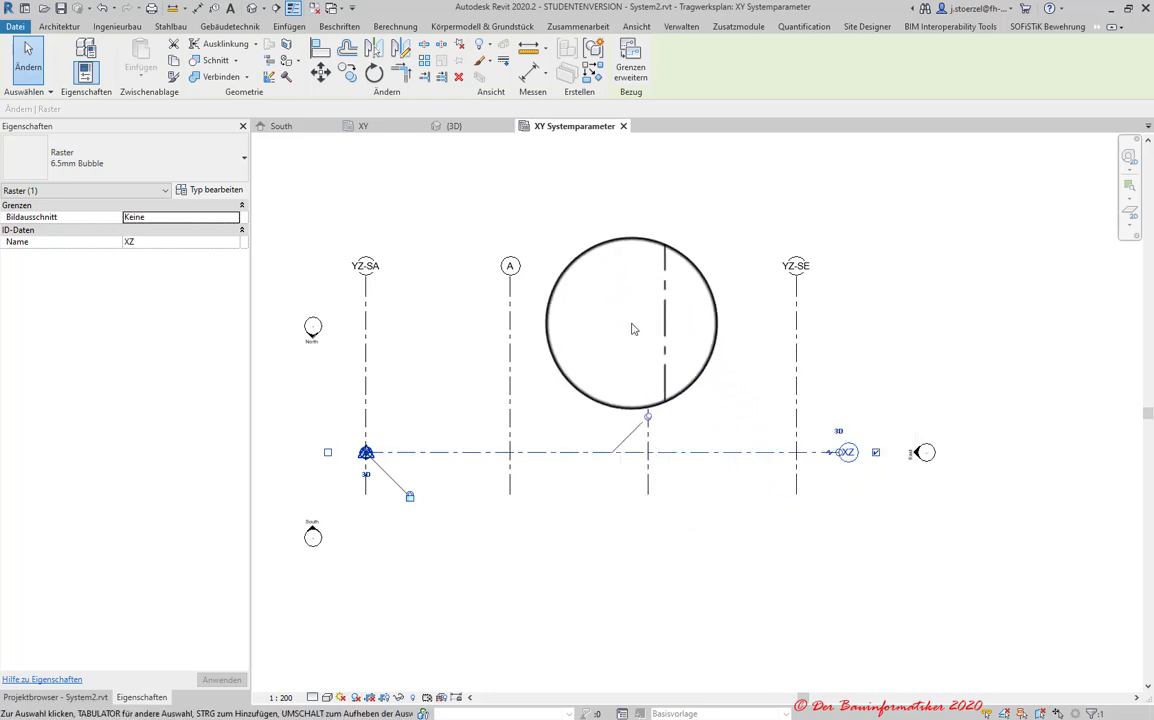
{"action": "scroll", "coordinate": [615, 235], "scroll_direction": "down", "scroll_amount": 1}
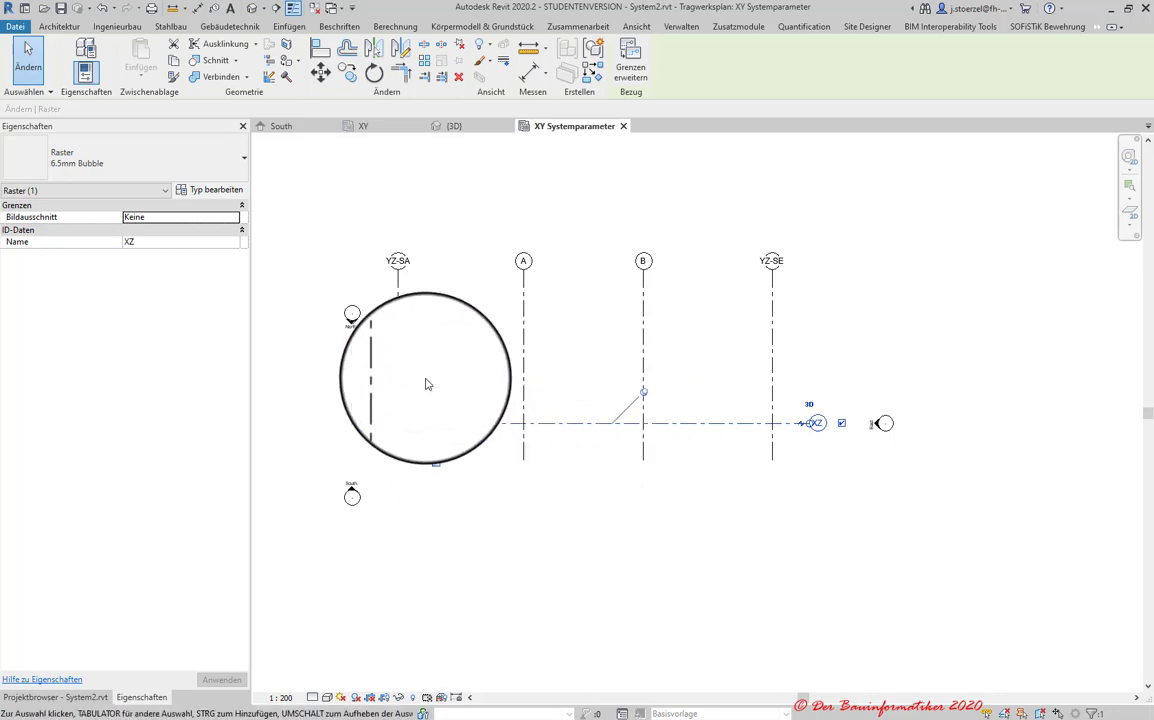
{"action": "left_click", "coordinate": [415, 423]}
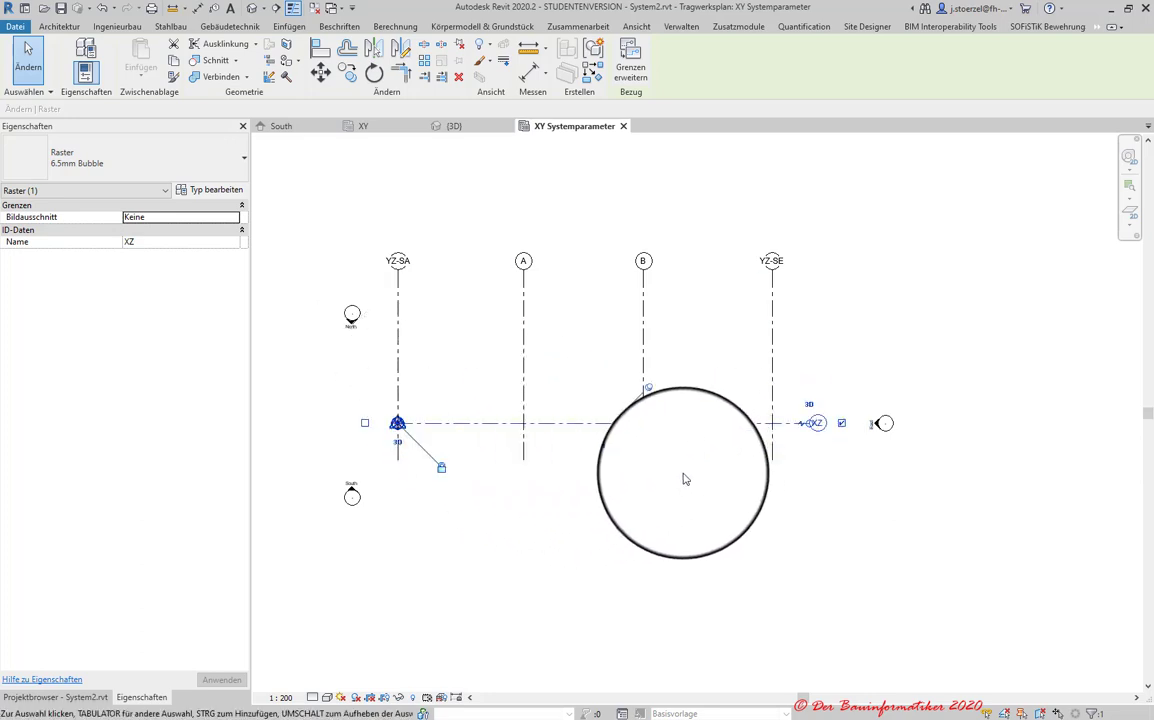
{"action": "left_click", "coordinate": [631, 464]}
{"action": "middle_click_drag", "start_coordinate": [683, 475], "coordinate": [721, 525]}
{"action": "middle_click_drag", "start_coordinate": [644, 443], "coordinate": [695, 464]}
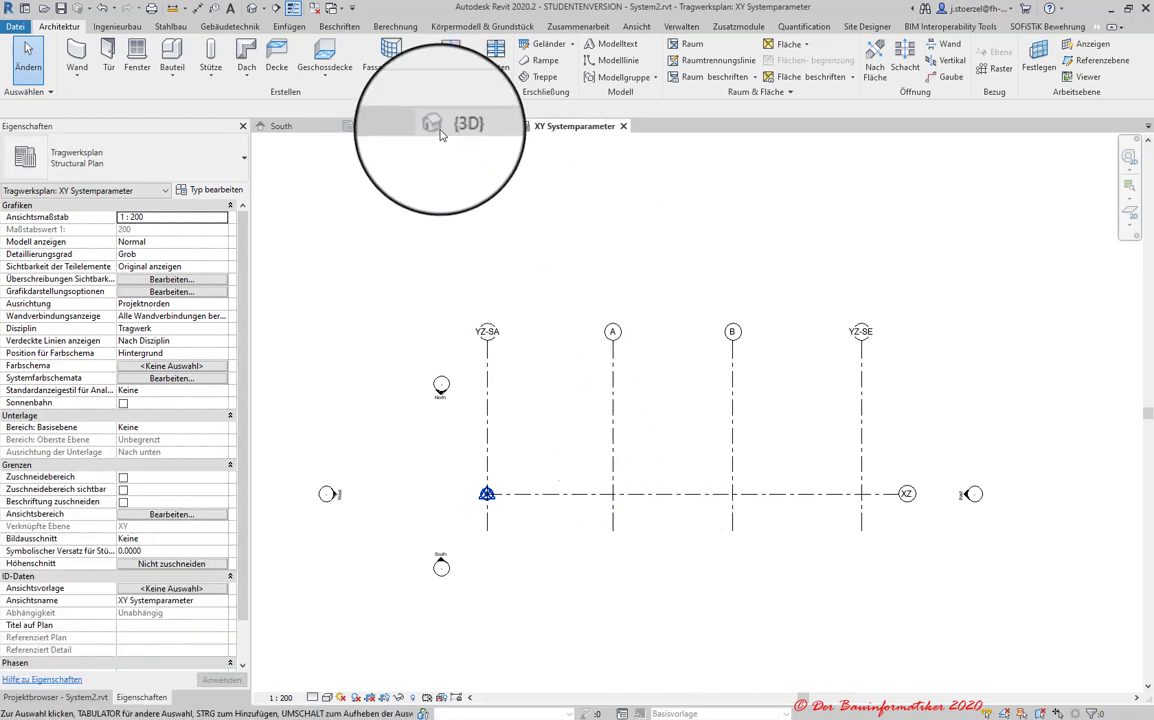
- In the South elevation, drag level XY's end right past grid YZ-SE
{"action": "left_click", "coordinate": [287, 128]}
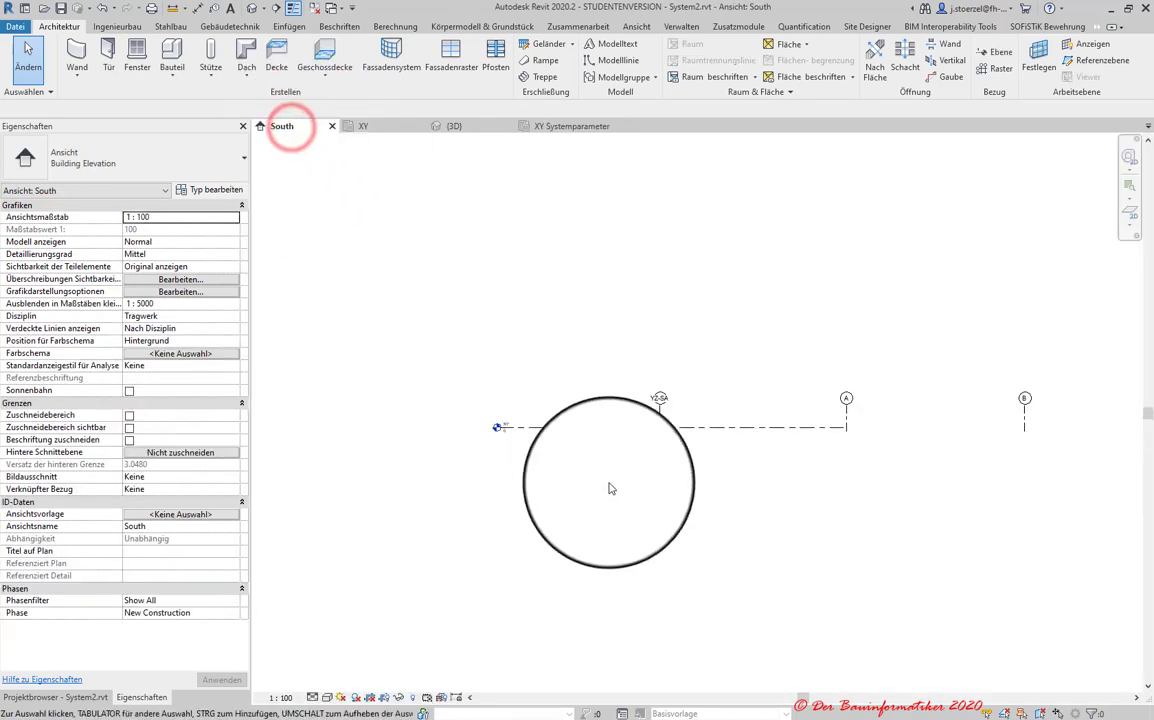
{"action": "scroll", "coordinate": [657, 456], "scroll_direction": "up", "scroll_amount": 2}
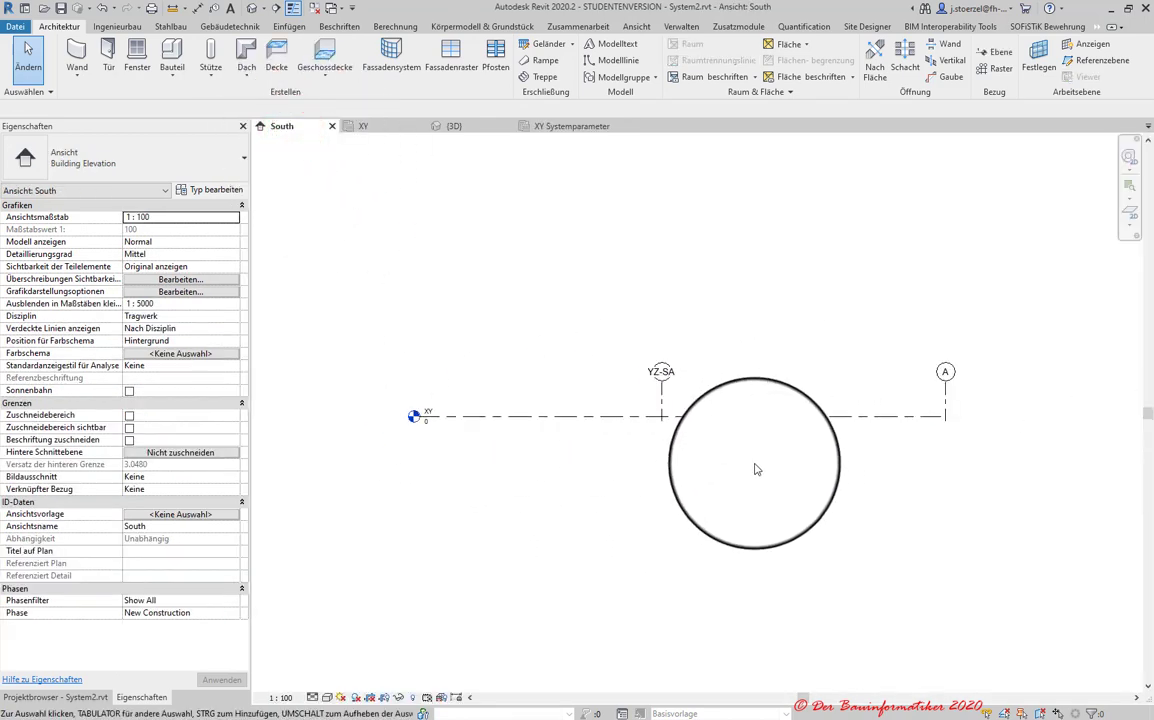
{"action": "scroll", "coordinate": [686, 471], "scroll_direction": "down", "scroll_amount": 2}
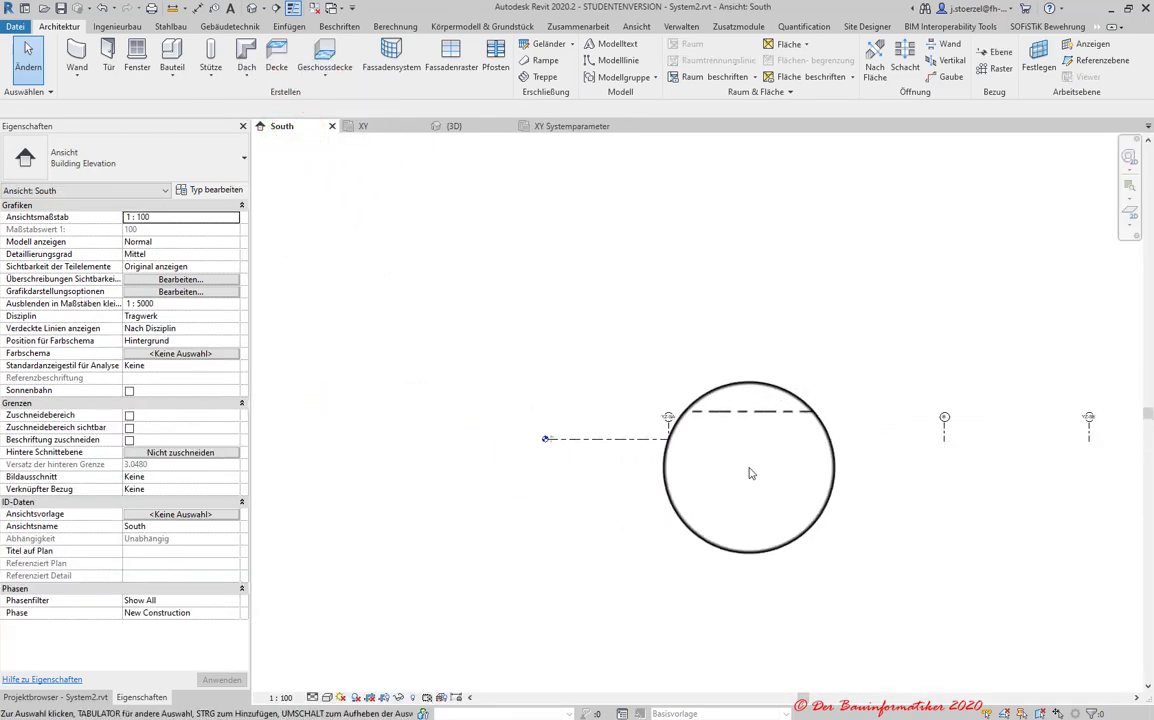
{"action": "middle_click_drag", "start_coordinate": [883, 484], "coordinate": [629, 437]}
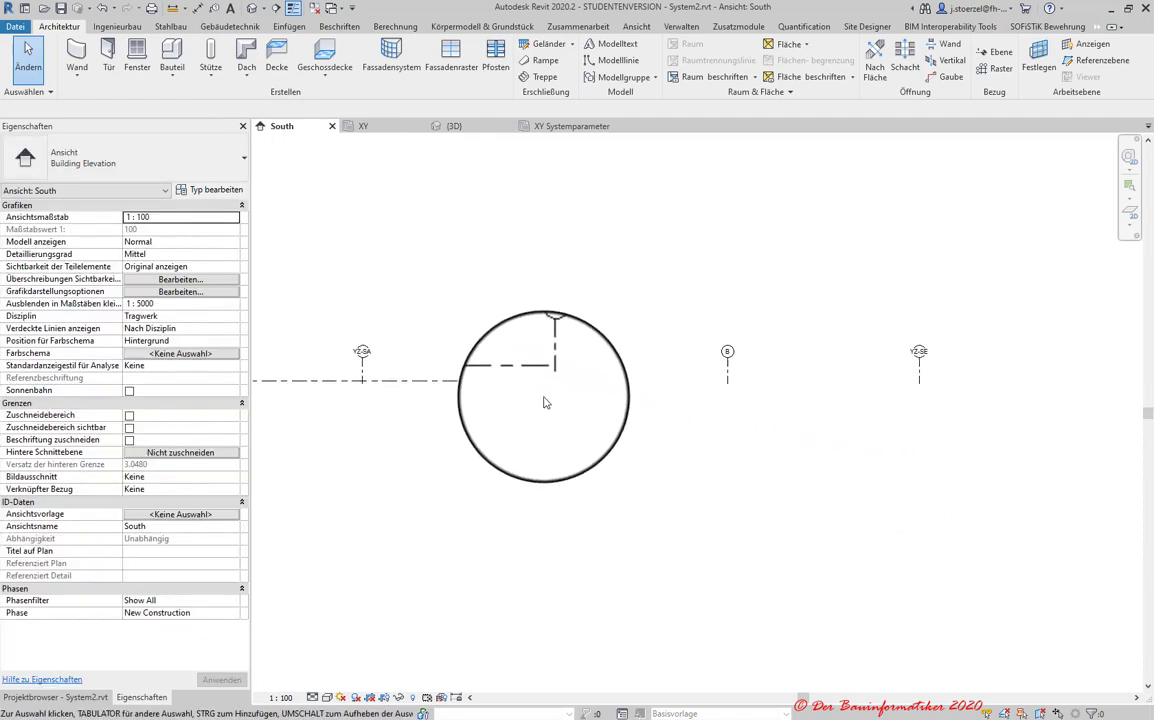
{"action": "left_click", "coordinate": [482, 381]}
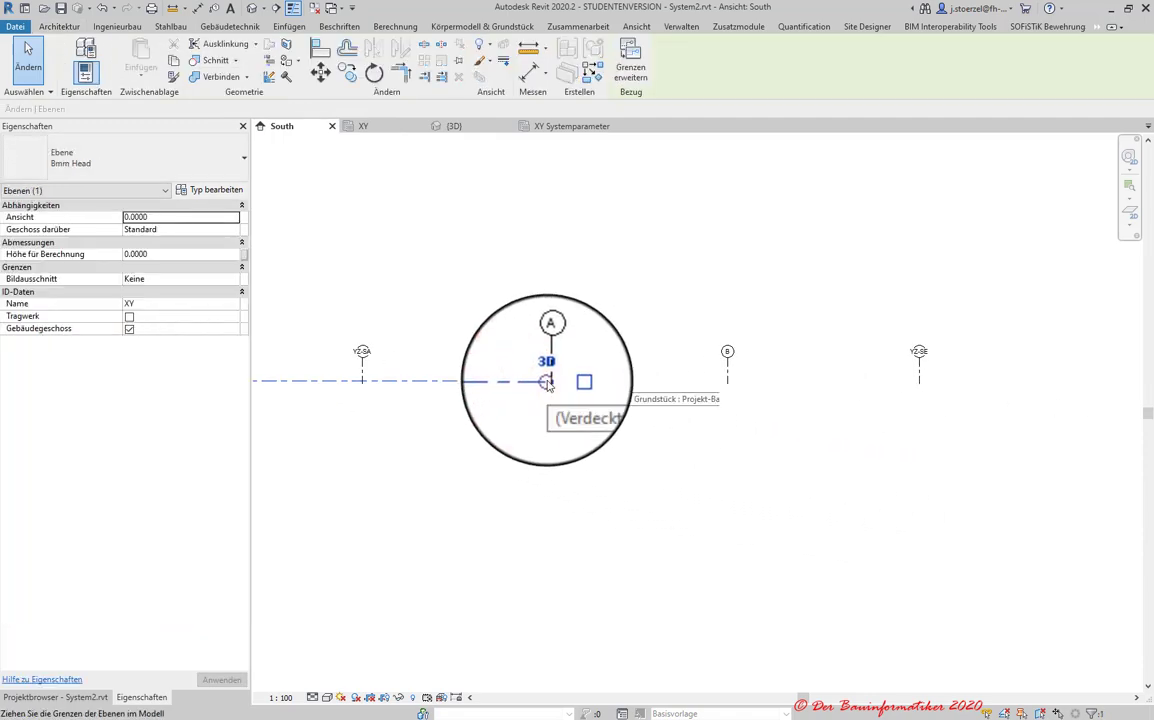
{"action": "left_click_drag", "start_coordinate": [547, 383], "coordinate": [1046, 380]}
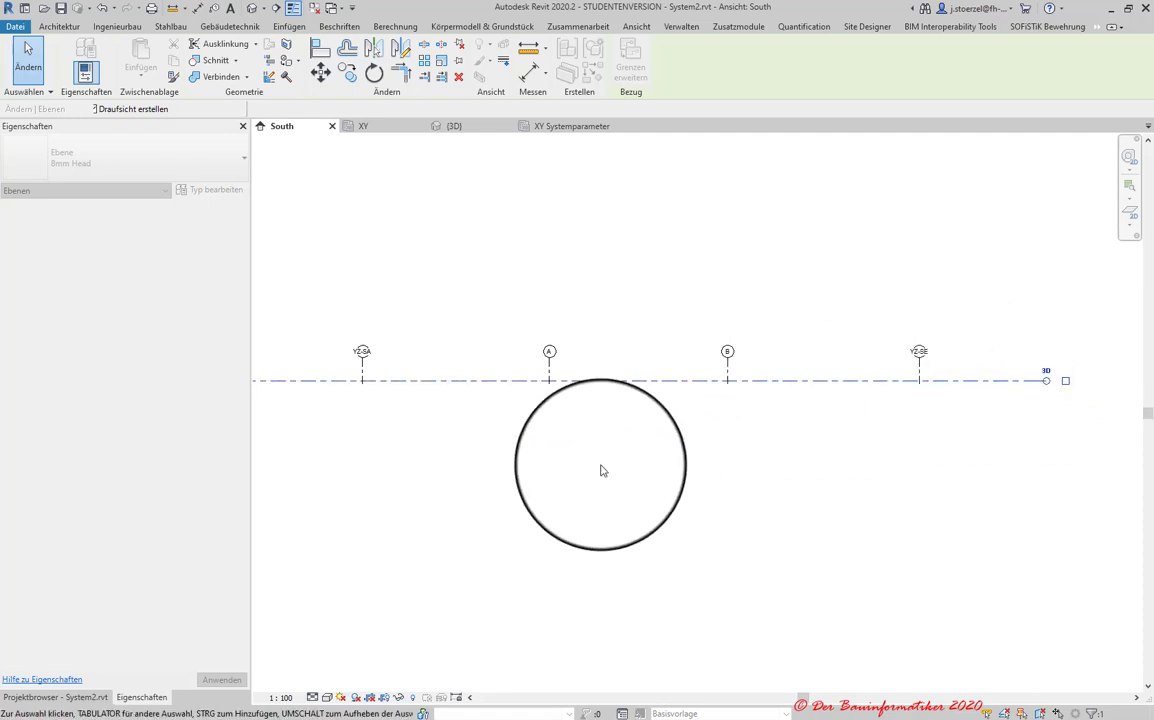
{"action": "left_click", "coordinate": [628, 378]}
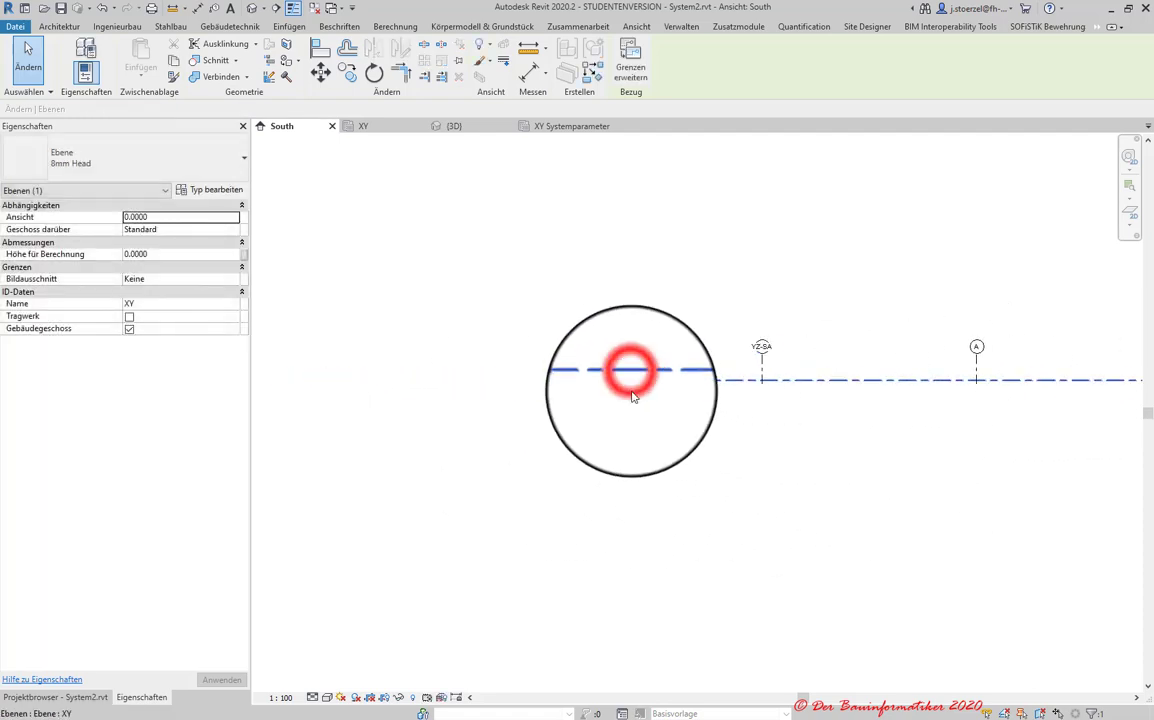
{"action": "scroll", "coordinate": [485, 365], "scroll_direction": "up", "scroll_amount": 3}
{"action": "left_click", "coordinate": [503, 360]}
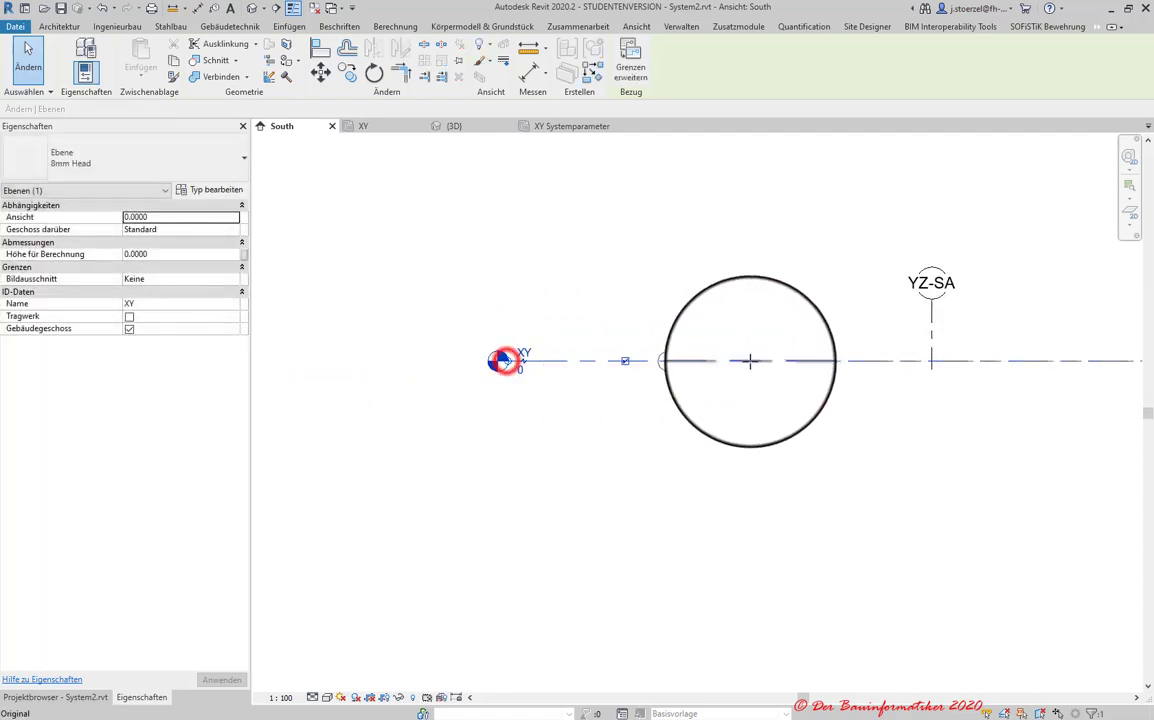
{"action": "left_click", "coordinate": [754, 450]}
- Pan the South elevation and select grids A and YZ-SA in turn to check them
{"action": "mouse_move", "coordinate": [754, 450]}
{"action": "middle_mouse_down"}
{"action": "mouse_move", "coordinate": [931, 487]}
{"action": "mouse_move", "coordinate": [527, 468]}
{"action": "middle_mouse_up"}
{"action": "left_click", "coordinate": [734, 363]}
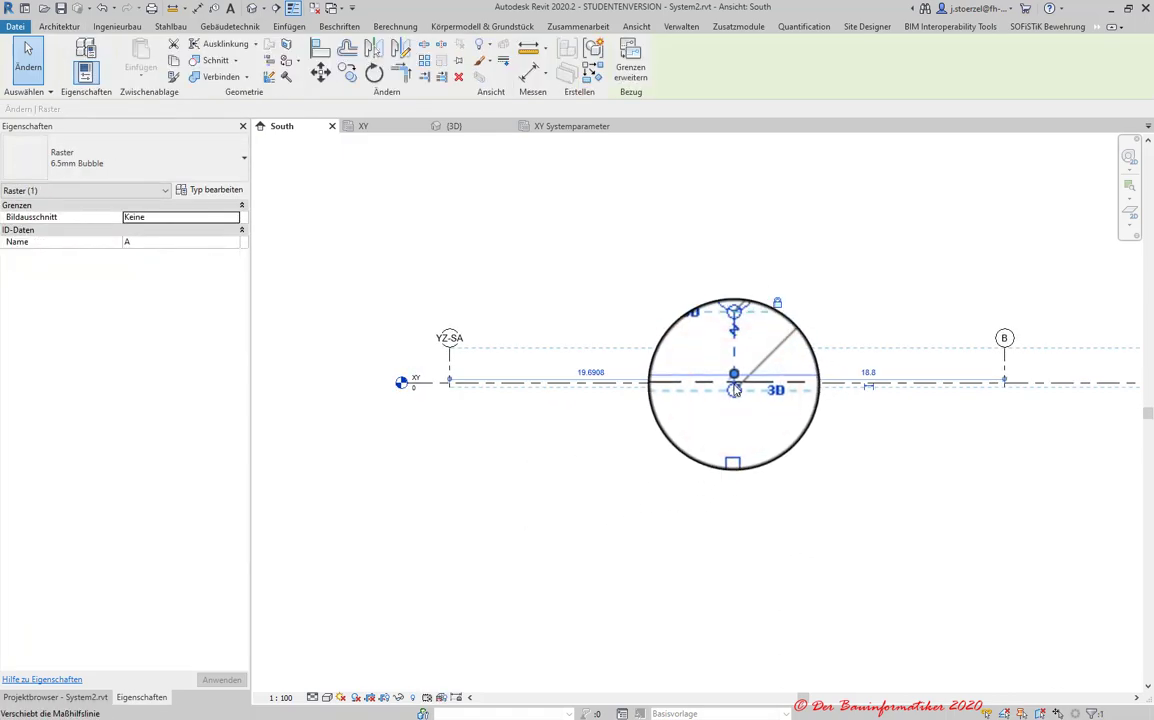
{"action": "left_click_drag", "start_coordinate": [734, 393], "coordinate": [729, 355]}
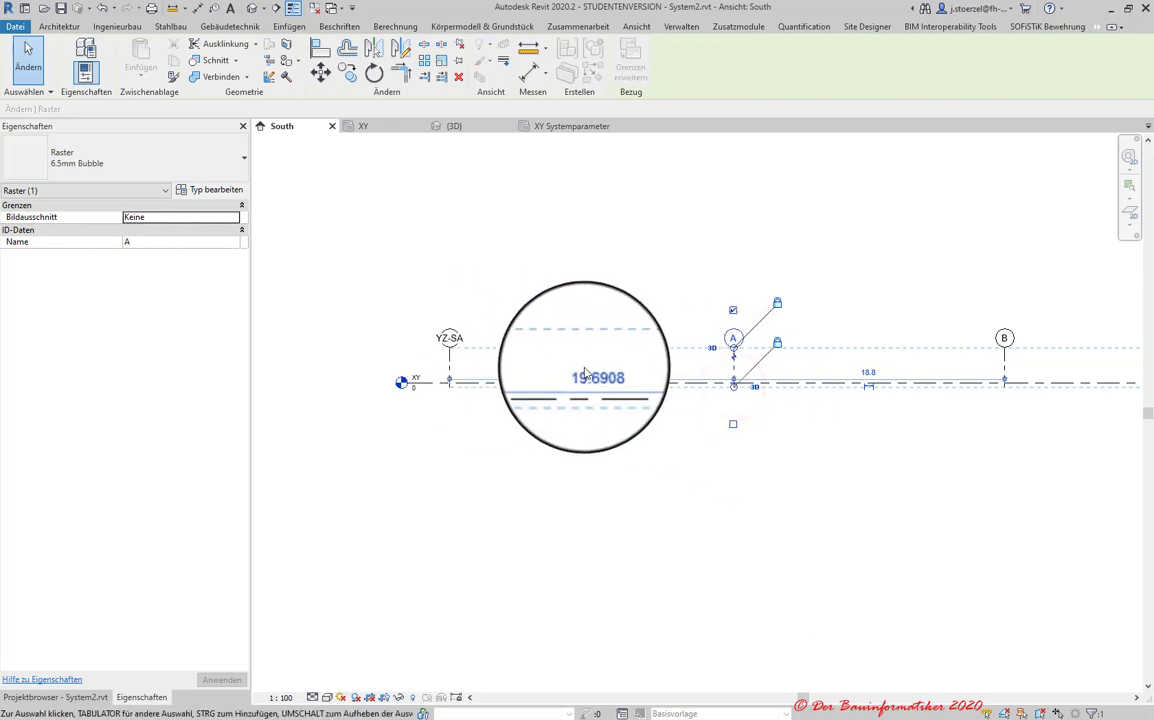
{"action": "left_click", "coordinate": [450, 358]}
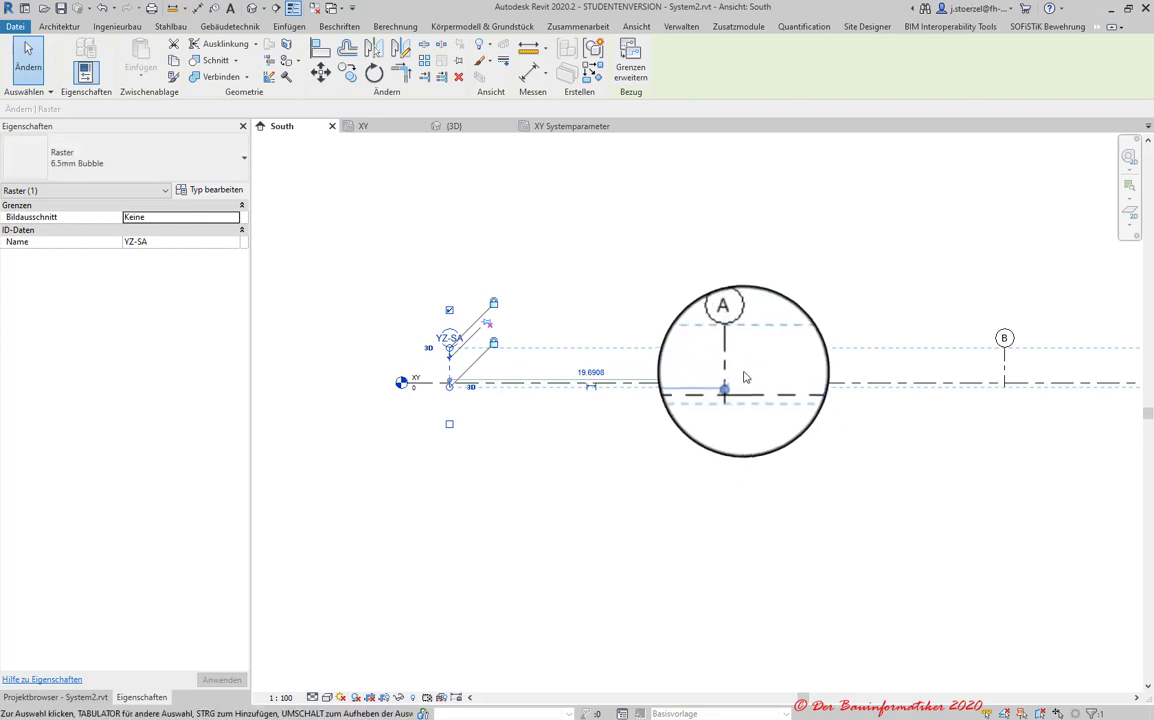
{"action": "left_click", "coordinate": [735, 368]}
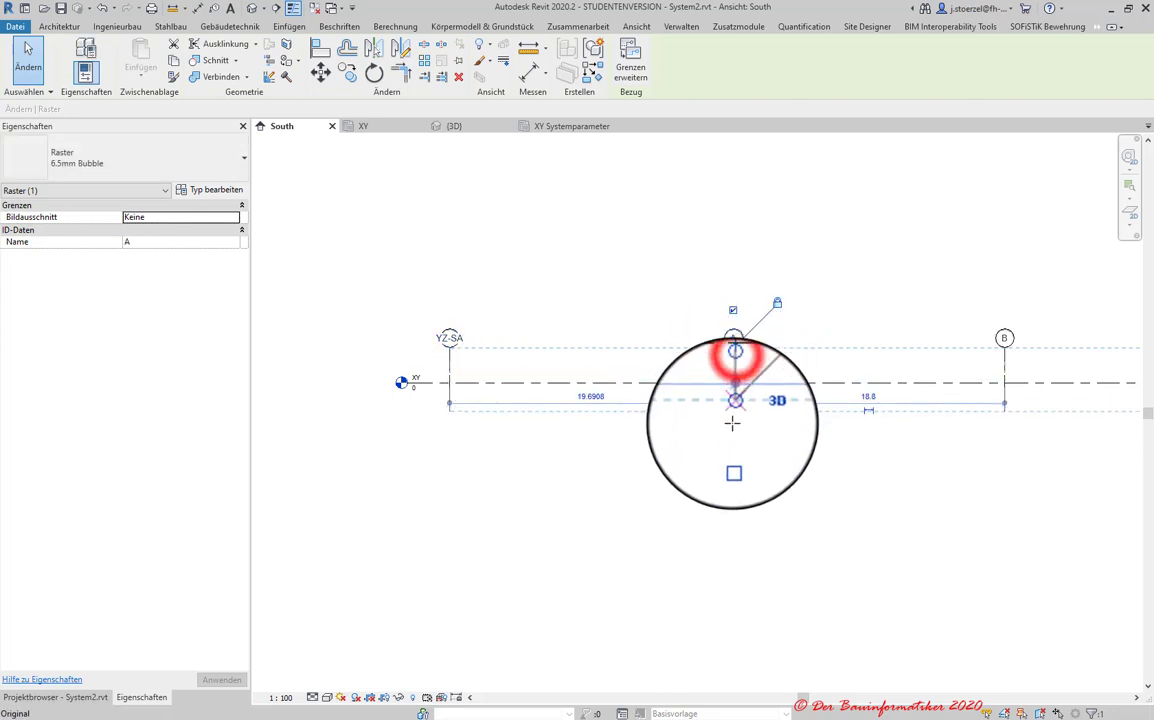
{"action": "left_click", "coordinate": [451, 362]}
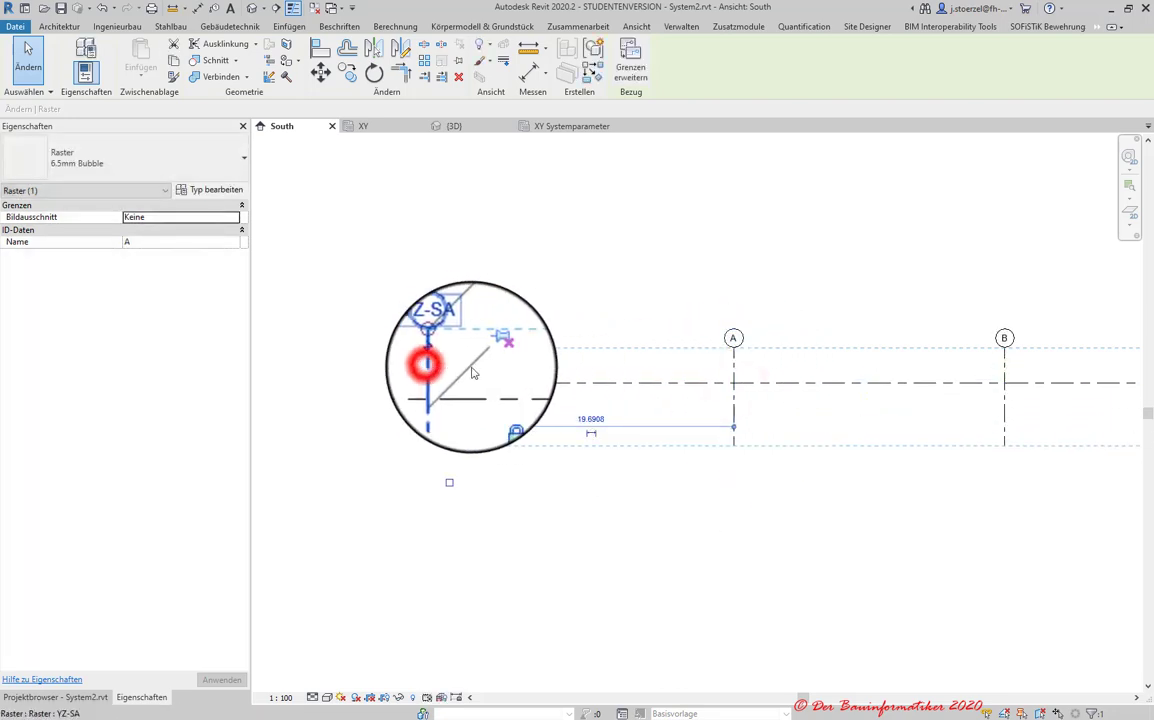
- Clear the selection and zoom to fit (ZF) so grids YZ-SA, A, B and YZ-SE all show
{"action": "left_click", "coordinate": [745, 533]}
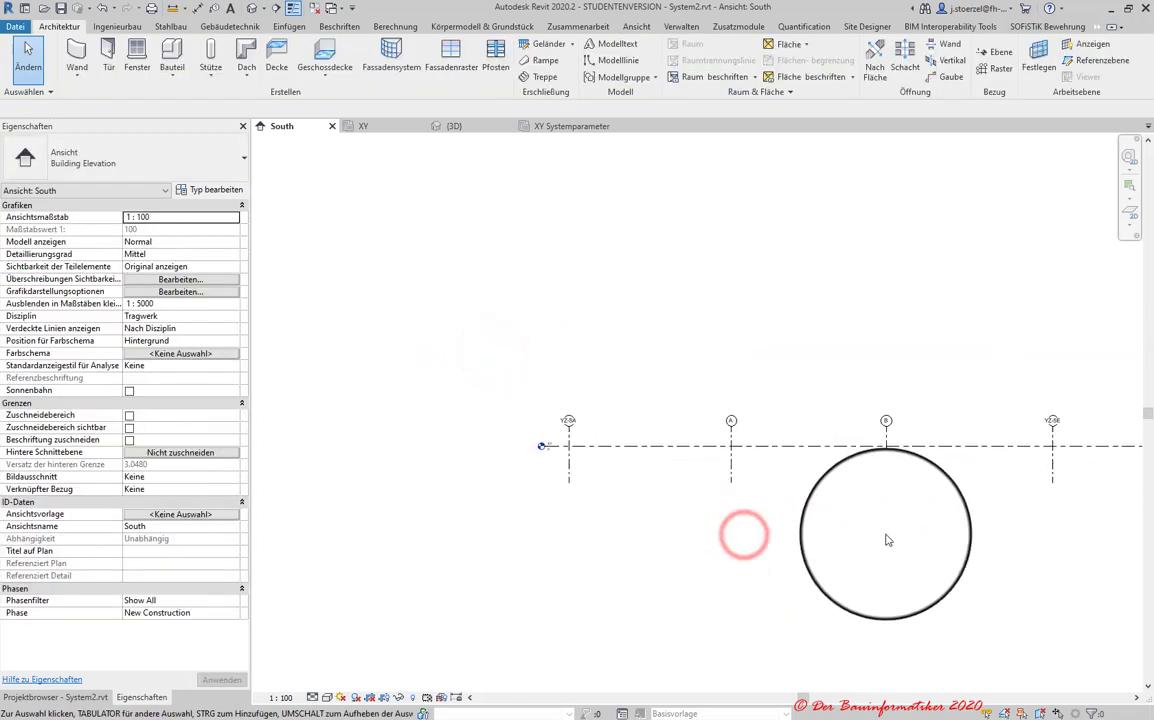
{"action": "key", "text": "z"}
{"action": "key", "text": "f"}
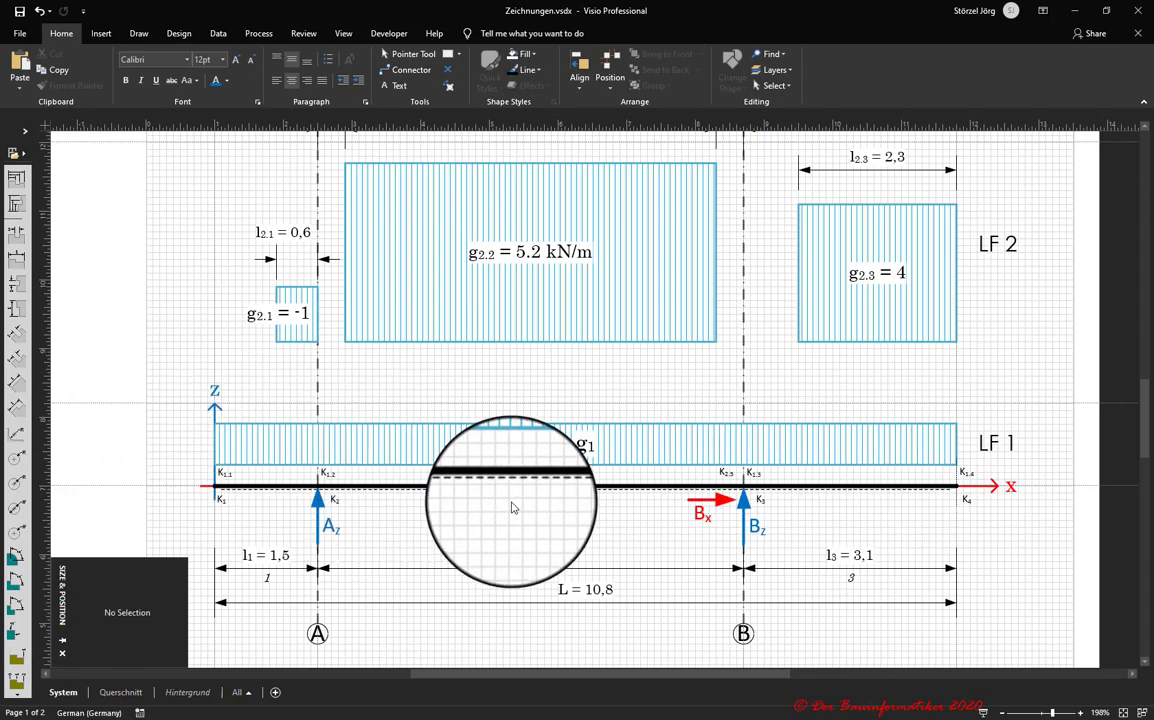
{"action": "left_click", "coordinate": [1076, 14]}
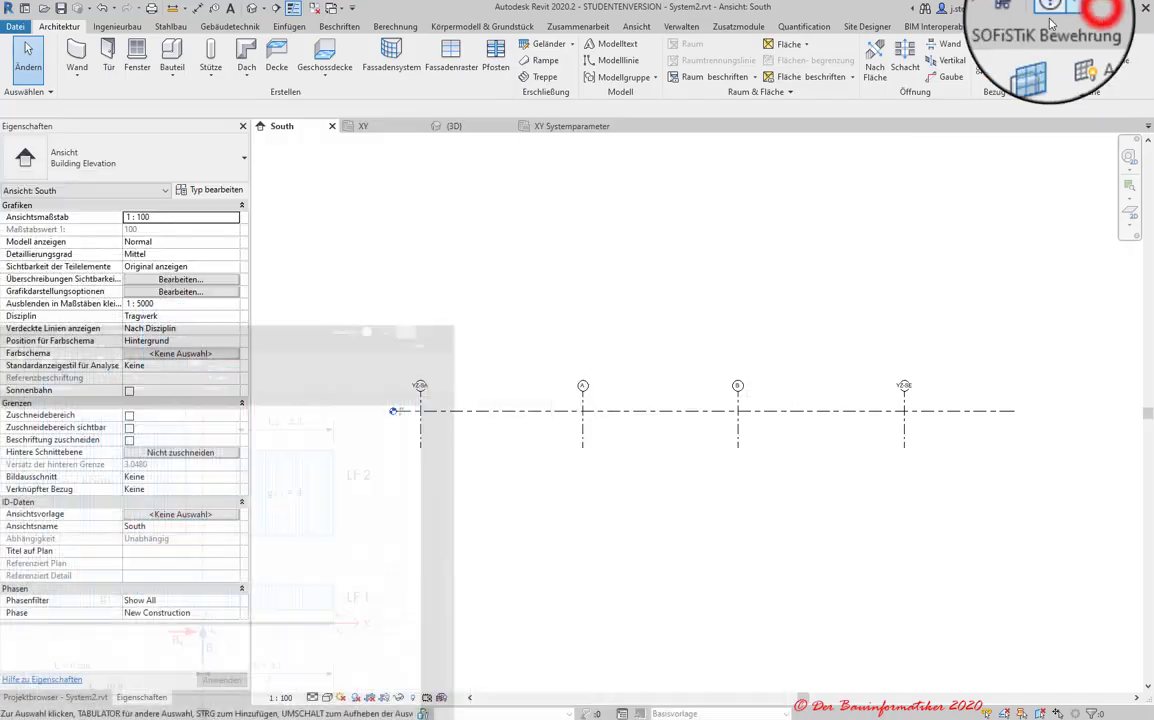
{"action": "scroll", "coordinate": [505, 428], "scroll_direction": "up", "scroll_amount": 1}
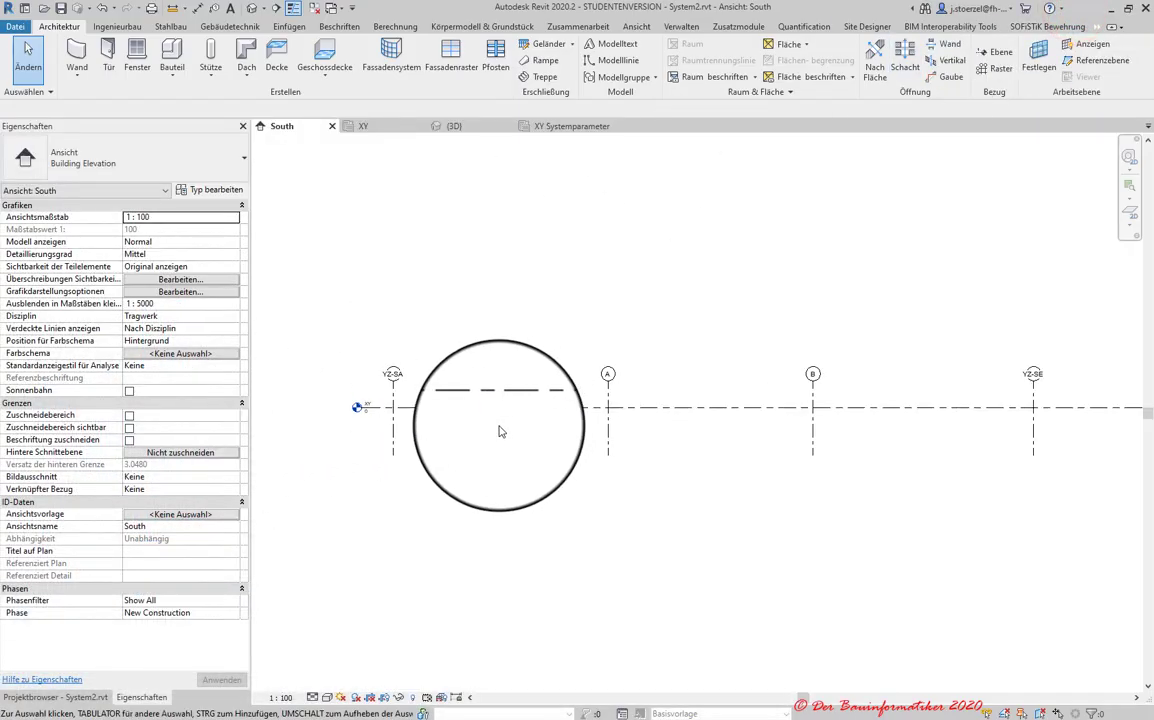
{"action": "middle_click_drag", "start_coordinate": [463, 441], "coordinate": [388, 445]}
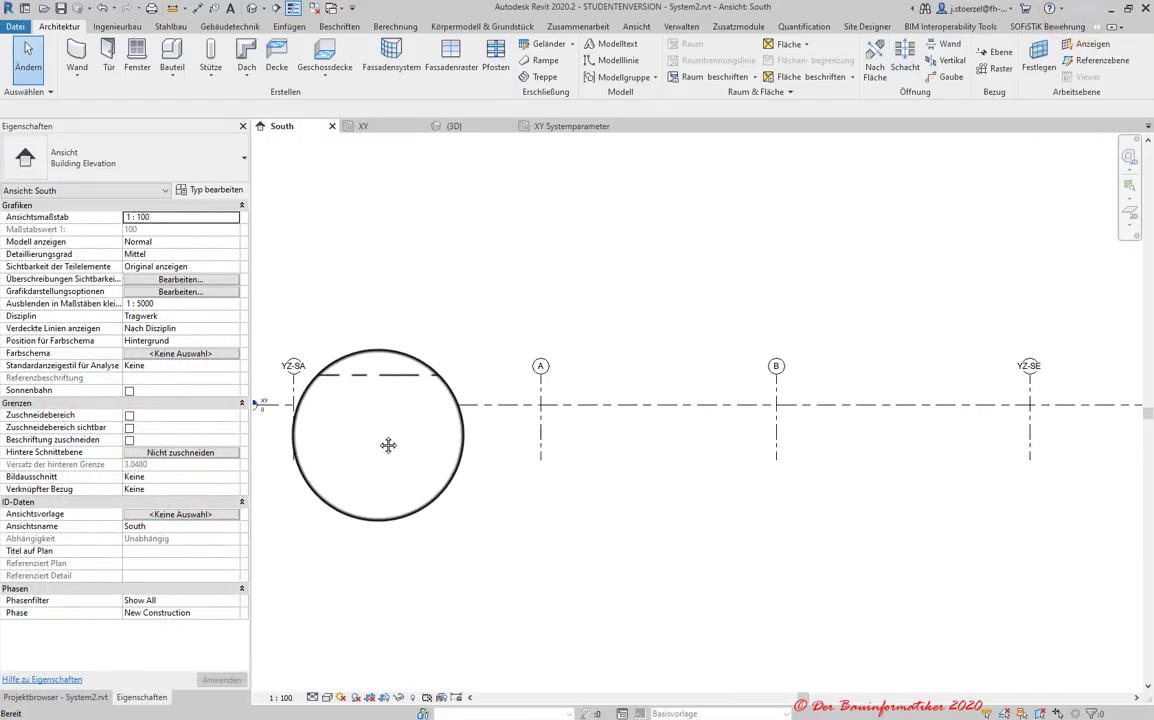
{"action": "scroll", "coordinate": [488, 441], "scroll_direction": "down", "scroll_amount": 1}
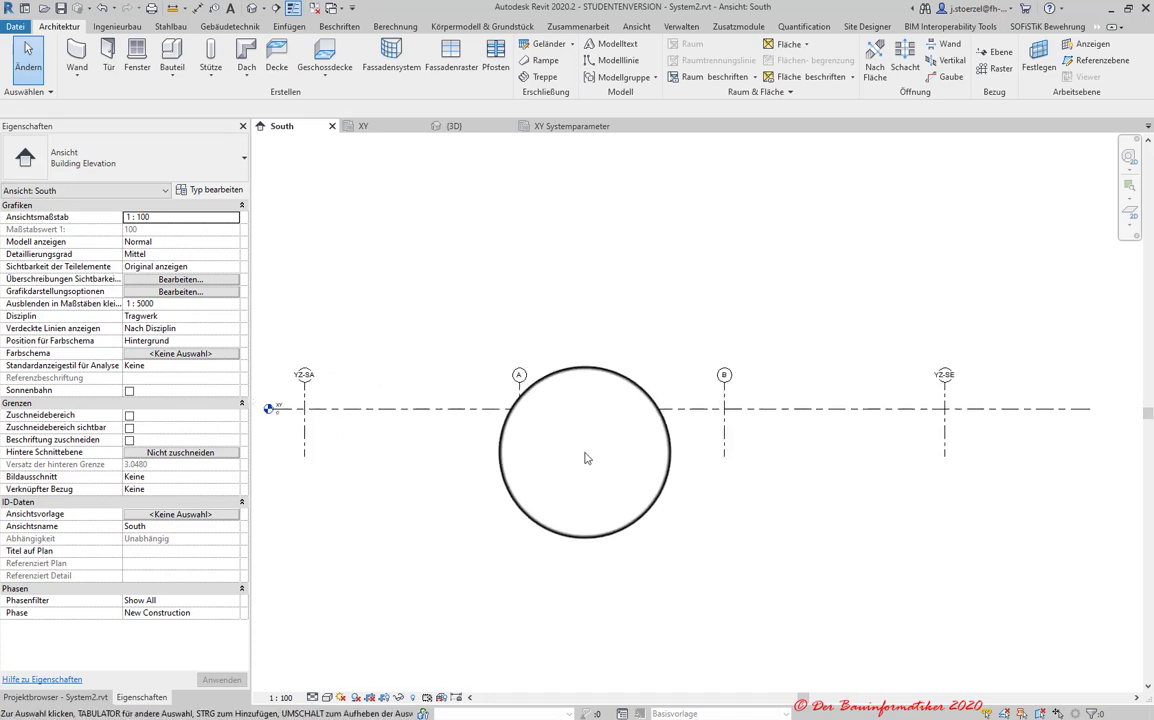
{"action": "middle_click_drag", "start_coordinate": [578, 469], "coordinate": [628, 463]}
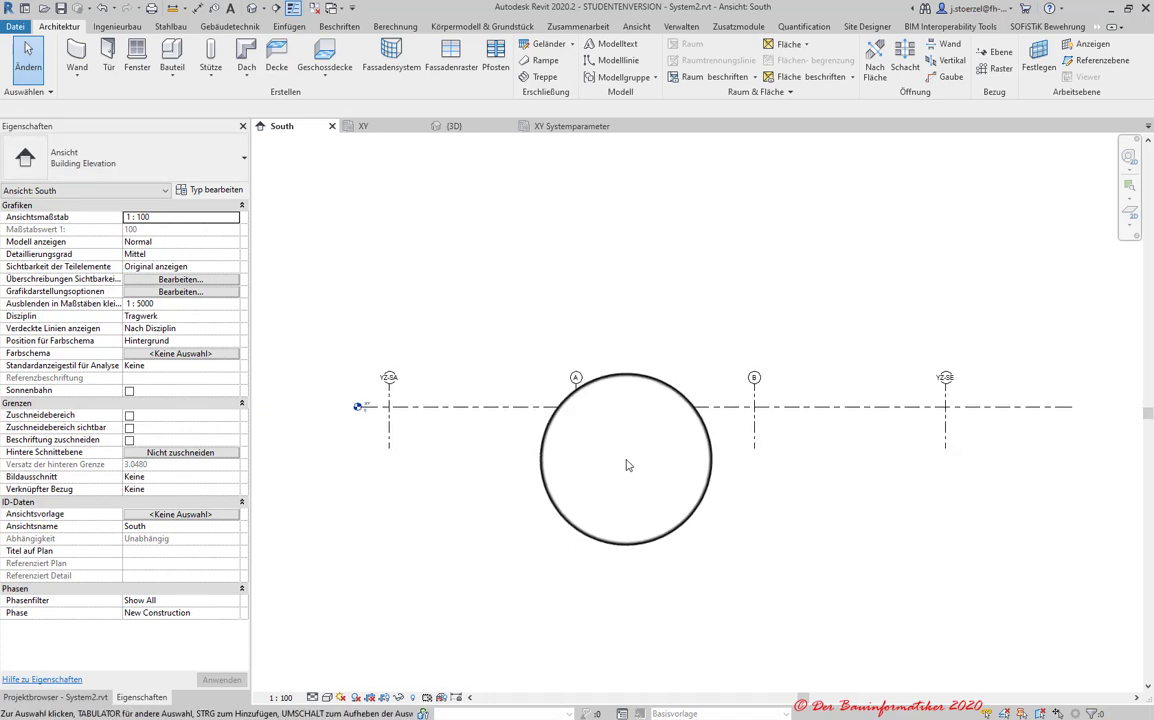
- Open the {3D} view to inspect the XY work-plane grid and switch to the Project Browser
{"action": "left_click", "coordinate": [455, 126]}
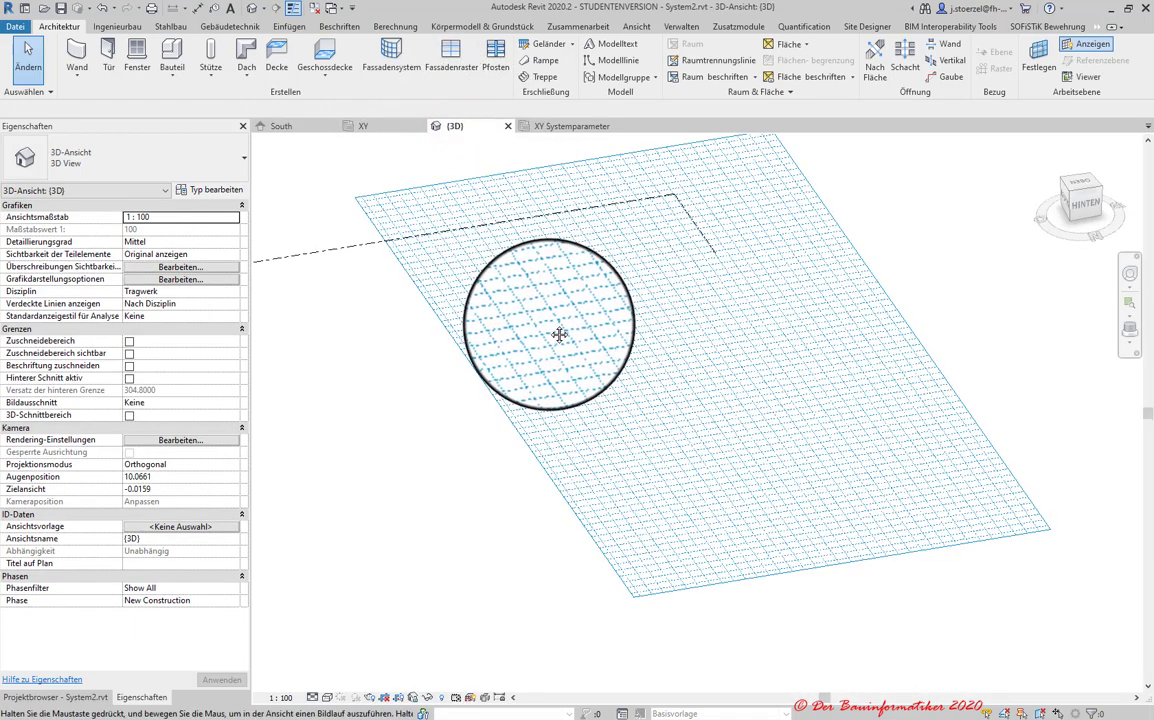
{"action": "middle_click_drag", "start_coordinate": [640, 418], "coordinate": [600, 418]}
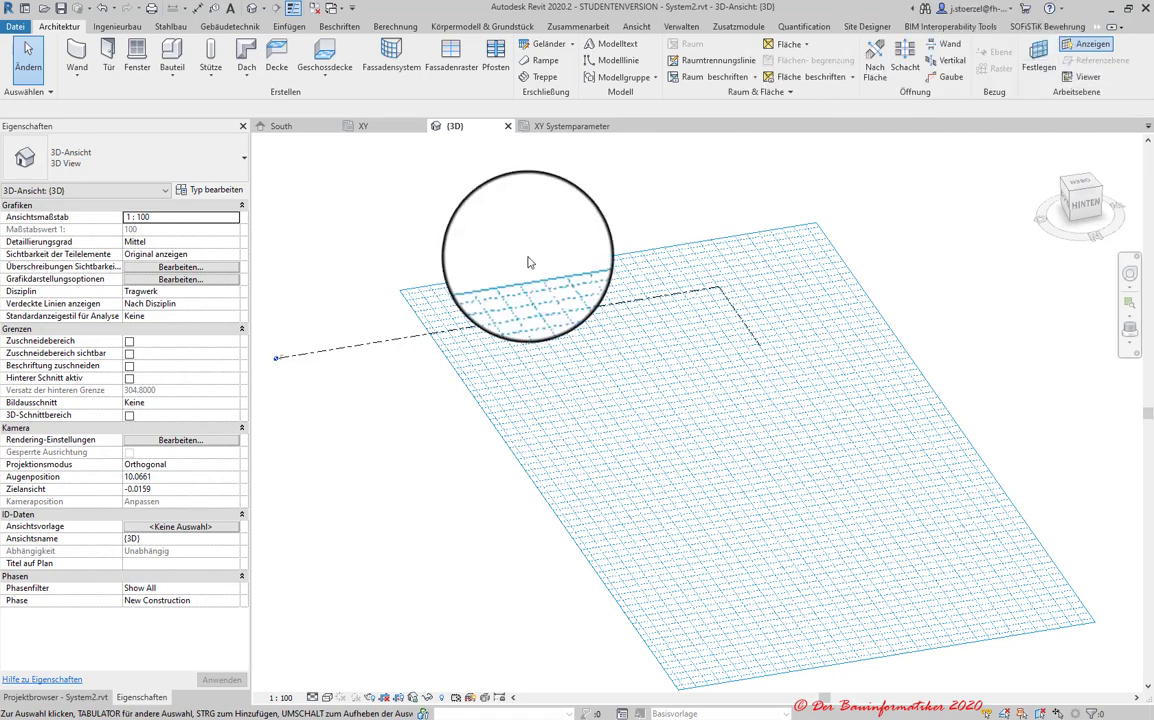
{"action": "left_click", "coordinate": [55, 697]}
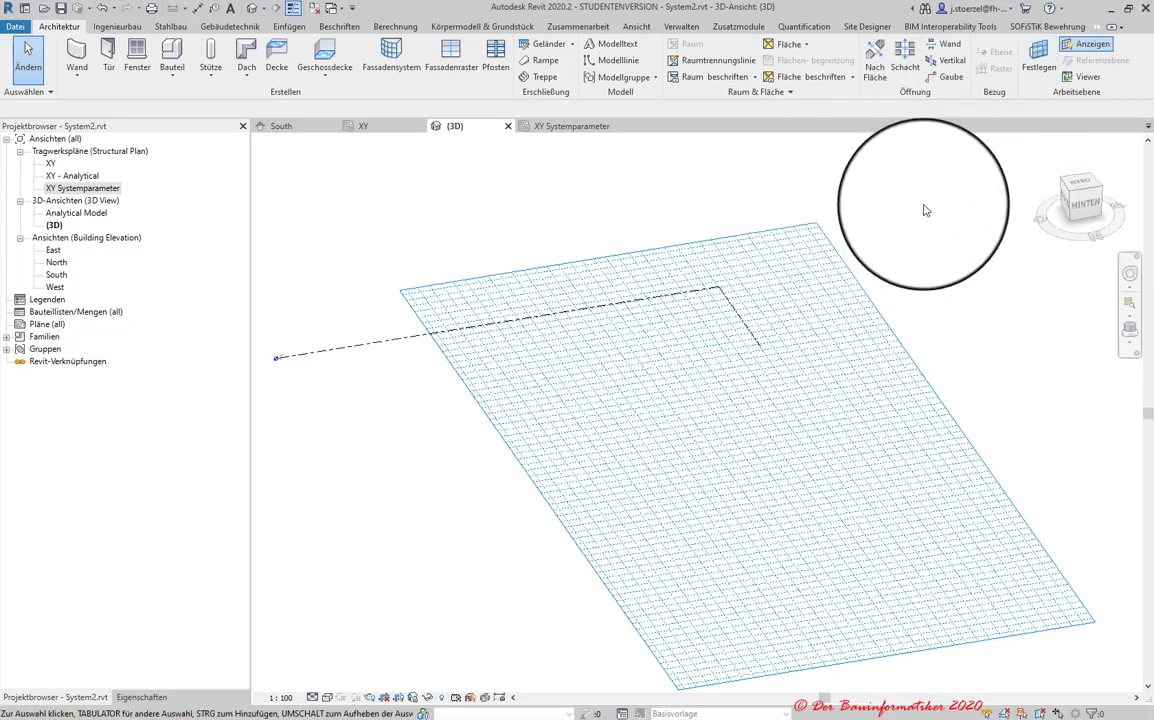
- Set the work plane to Raster : YZ-SA in the Work Plane dialog
{"action": "left_click", "coordinate": [1040, 55]}
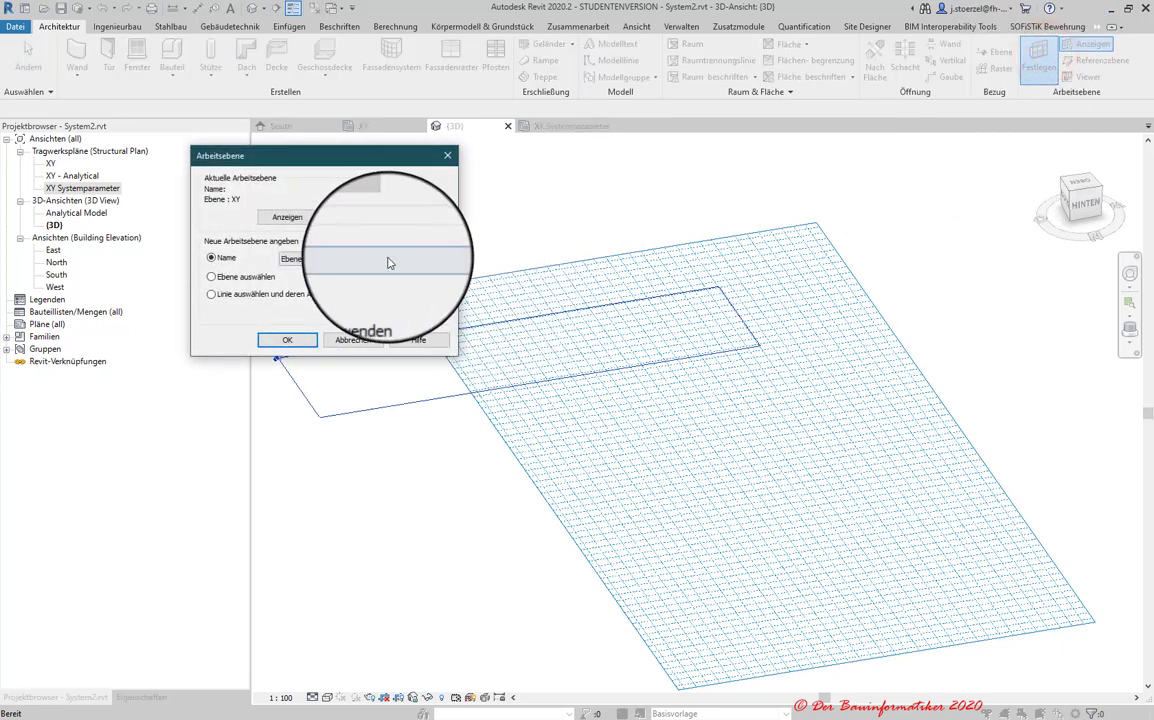
{"action": "left_click", "coordinate": [399, 252]}
{"action": "scroll", "coordinate": [320, 290], "scroll_direction": "up", "scroll_amount": 2}
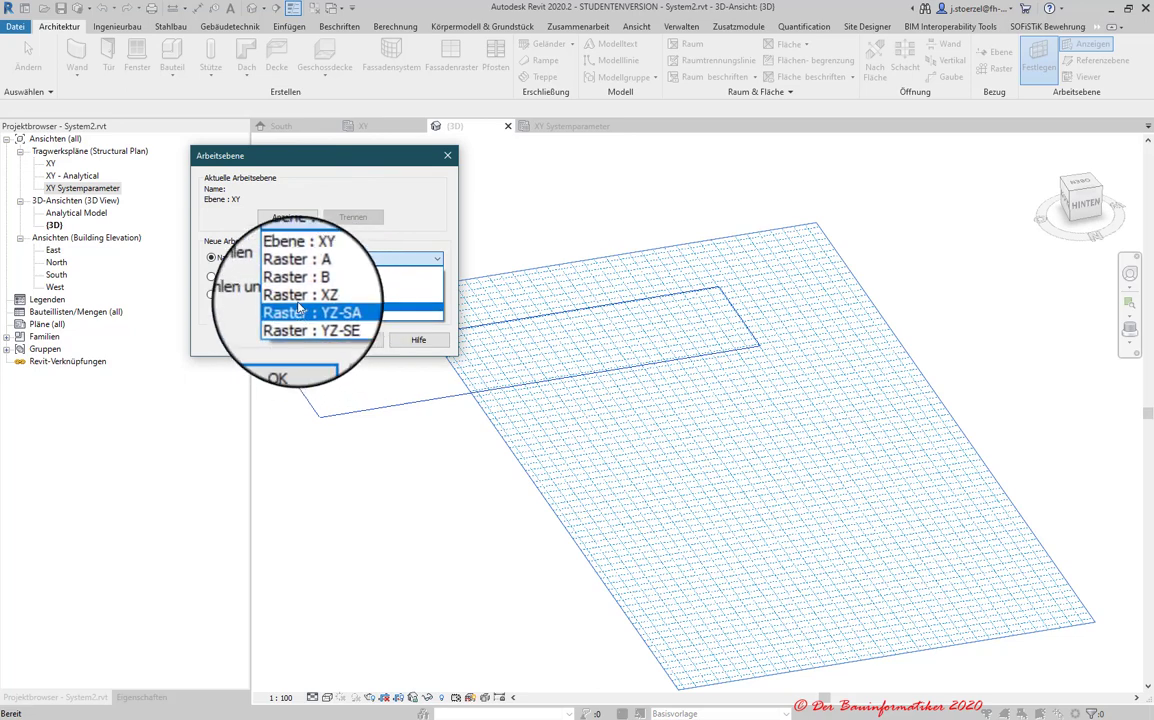
{"action": "left_click", "coordinate": [362, 297]}
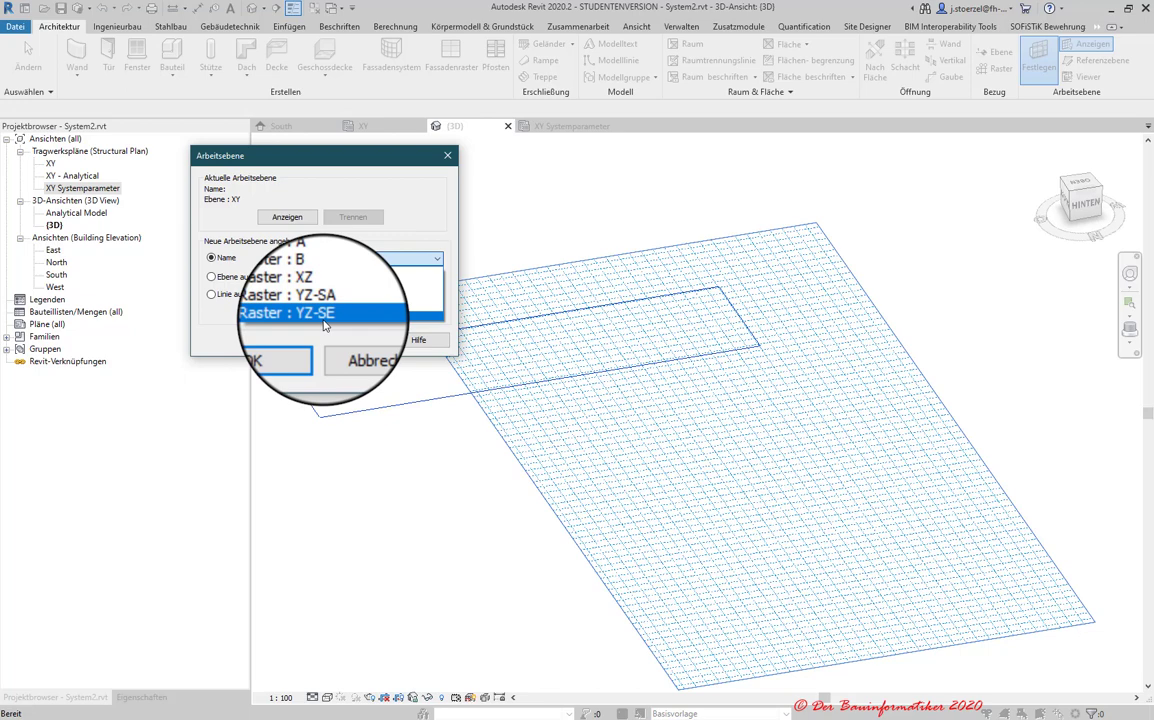
{"action": "left_click", "coordinate": [324, 317]}
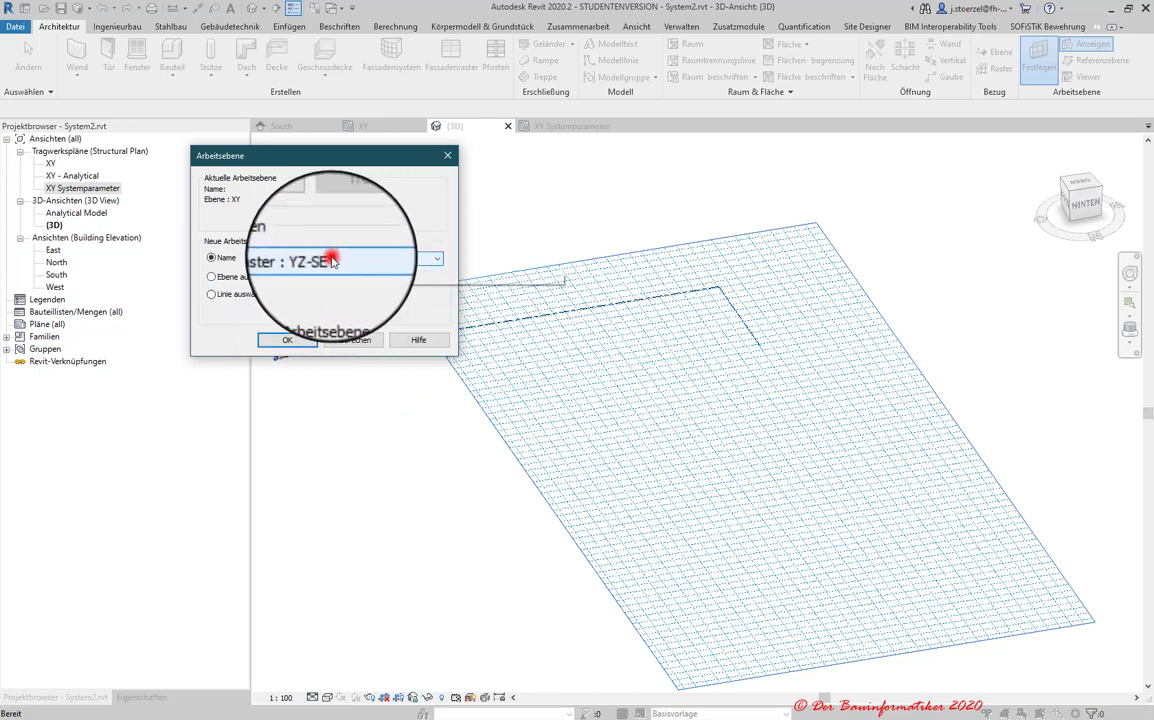
{"action": "left_click", "coordinate": [333, 260]}
{"action": "left_click", "coordinate": [336, 308]}
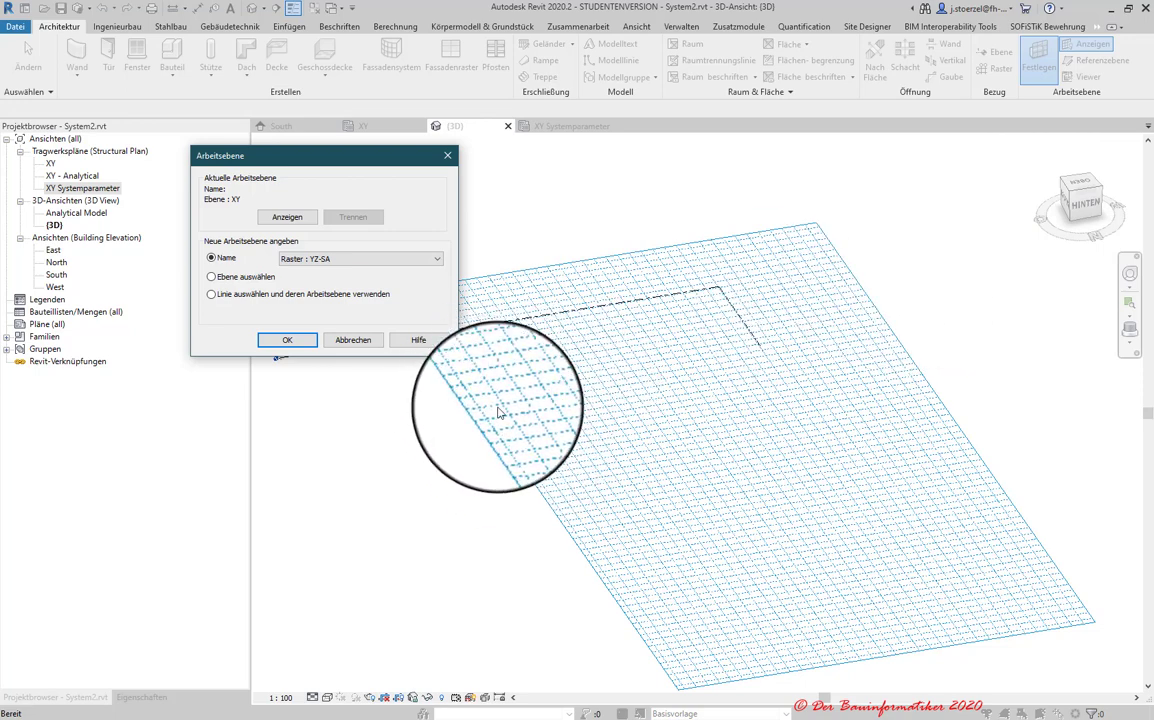
{"action": "left_click", "coordinate": [300, 340]}
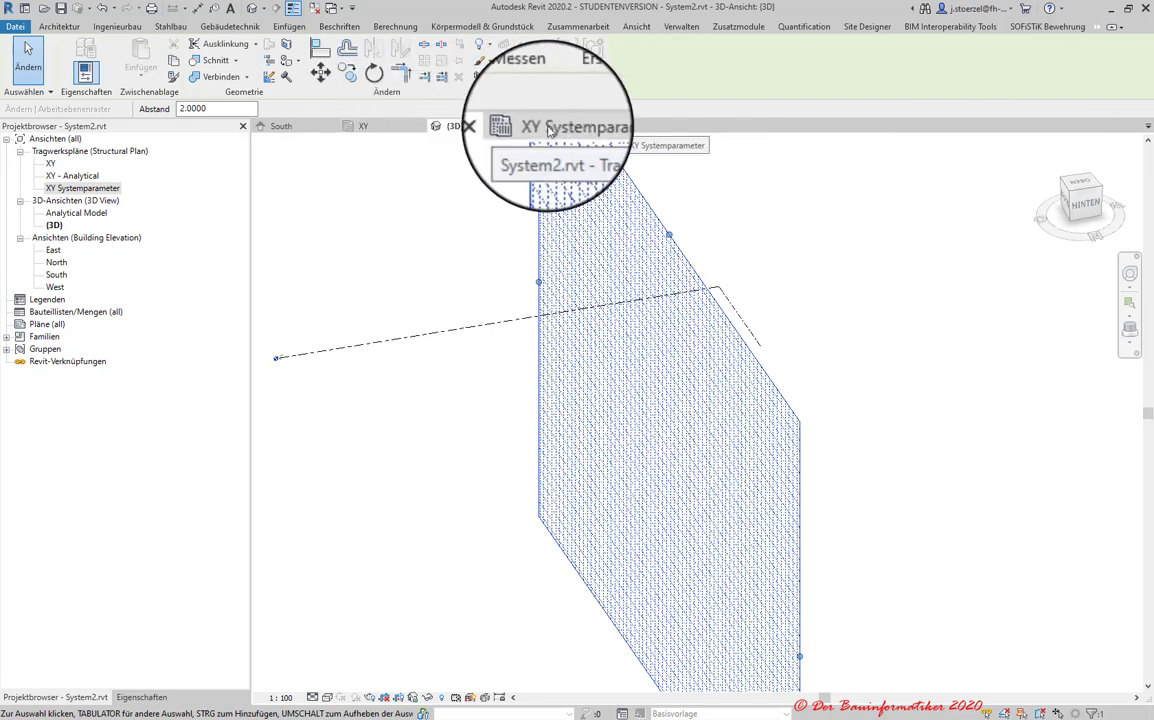
- Open the XY Systemparameter plan and zoom around its grids and elevation markers
{"action": "left_click", "coordinate": [544, 127]}
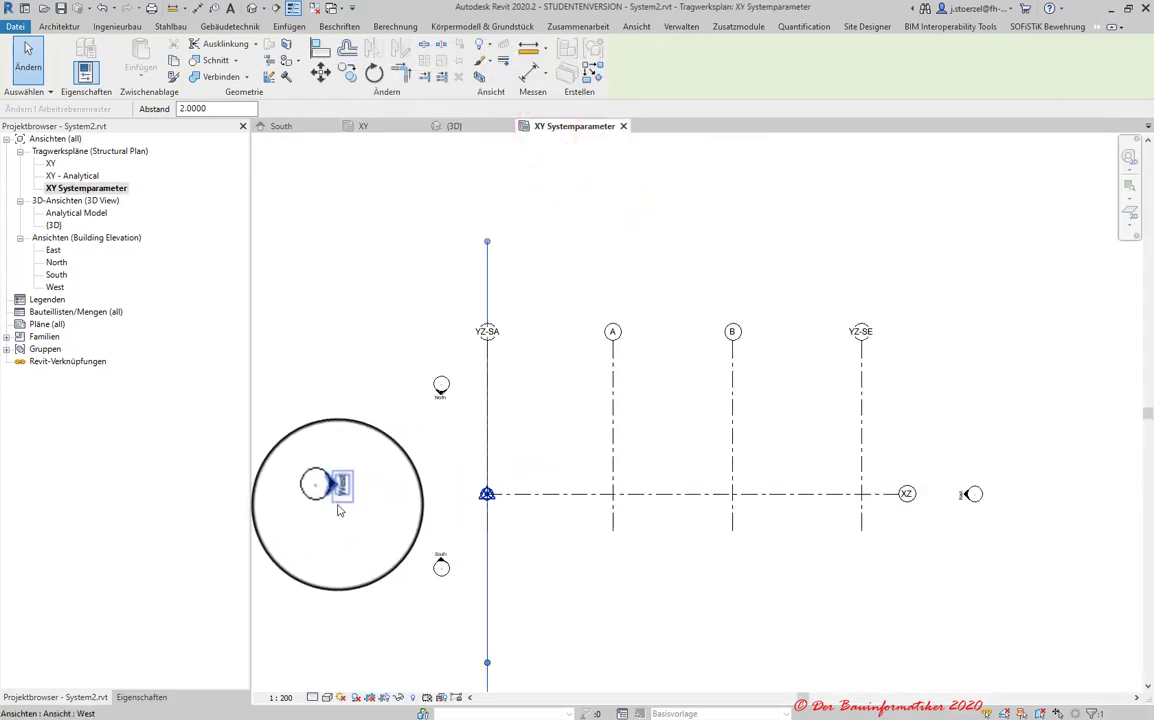
{"action": "scroll", "coordinate": [338, 504], "scroll_direction": "up", "scroll_amount": 4}
{"action": "scroll", "coordinate": [345, 505], "scroll_direction": "up", "scroll_amount": 2}
{"action": "scroll", "coordinate": [345, 505], "scroll_direction": "down", "scroll_amount": 2}
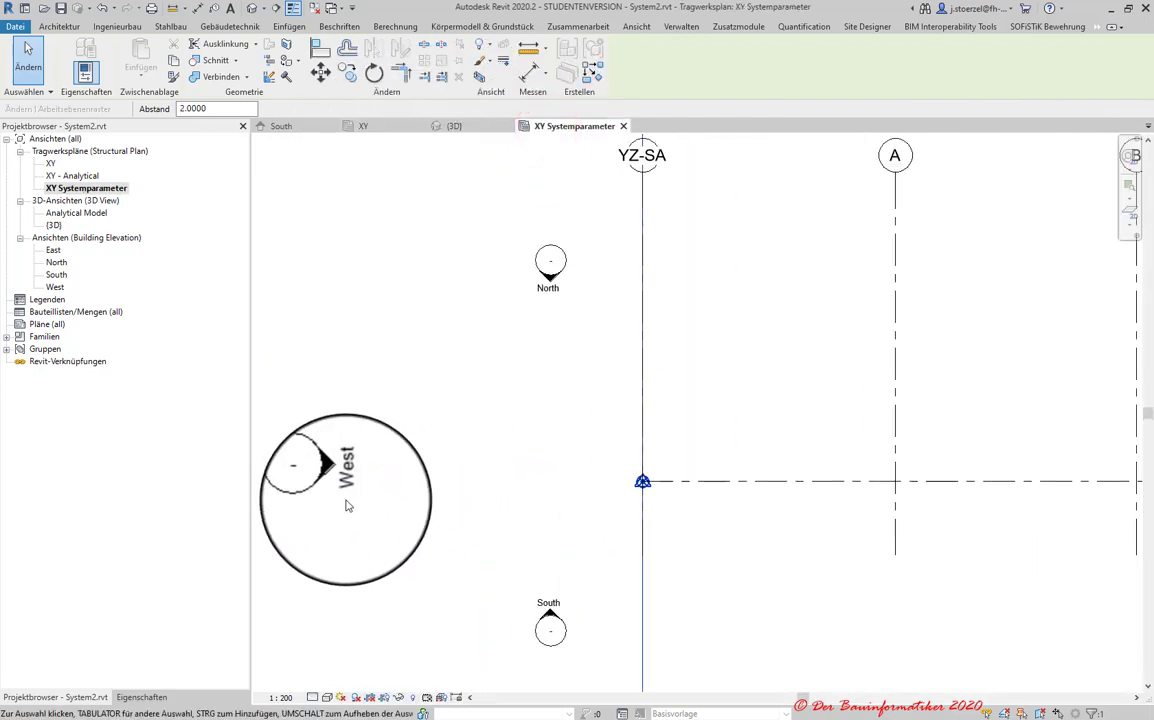
{"action": "scroll", "coordinate": [347, 500], "scroll_direction": "down", "scroll_amount": 2}
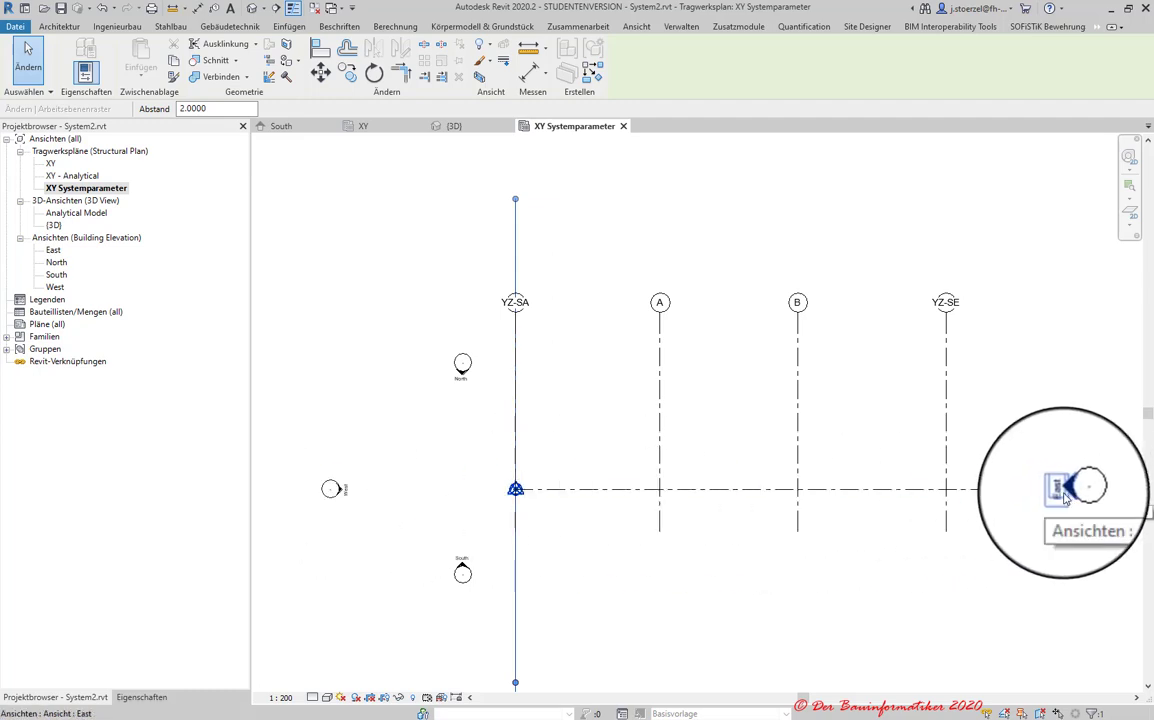
{"action": "scroll", "coordinate": [310, 495], "scroll_direction": "up", "scroll_amount": 2}
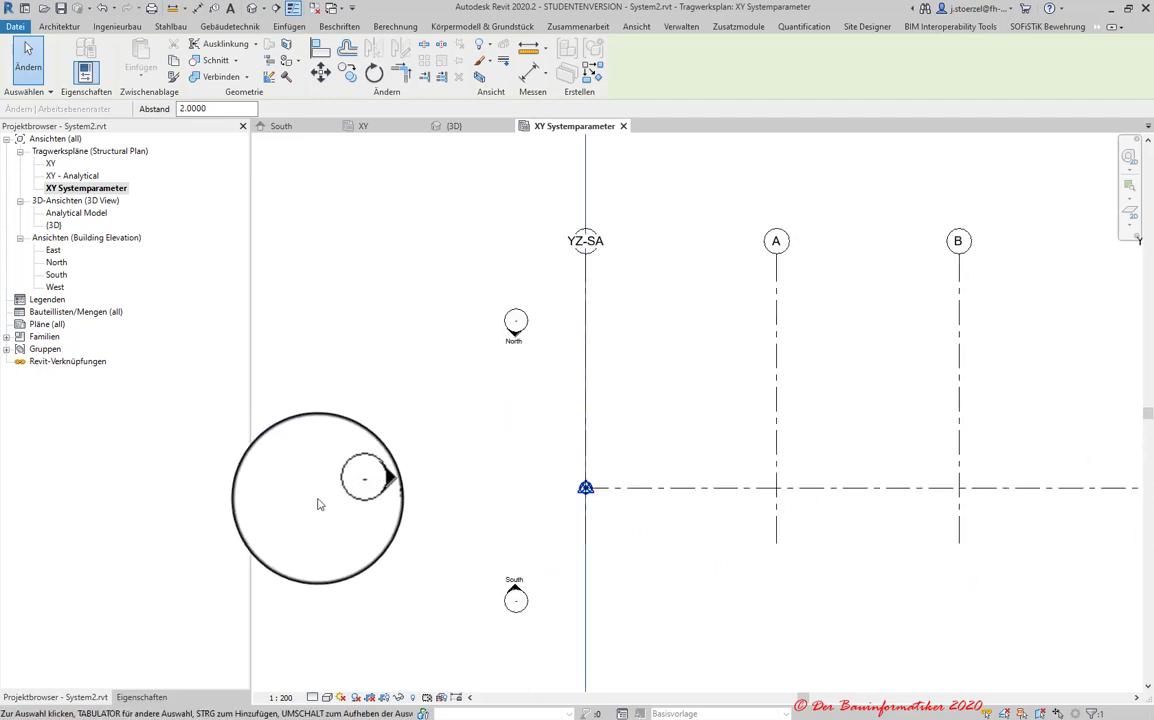
{"action": "scroll", "coordinate": [318, 504], "scroll_direction": "up", "scroll_amount": 2}
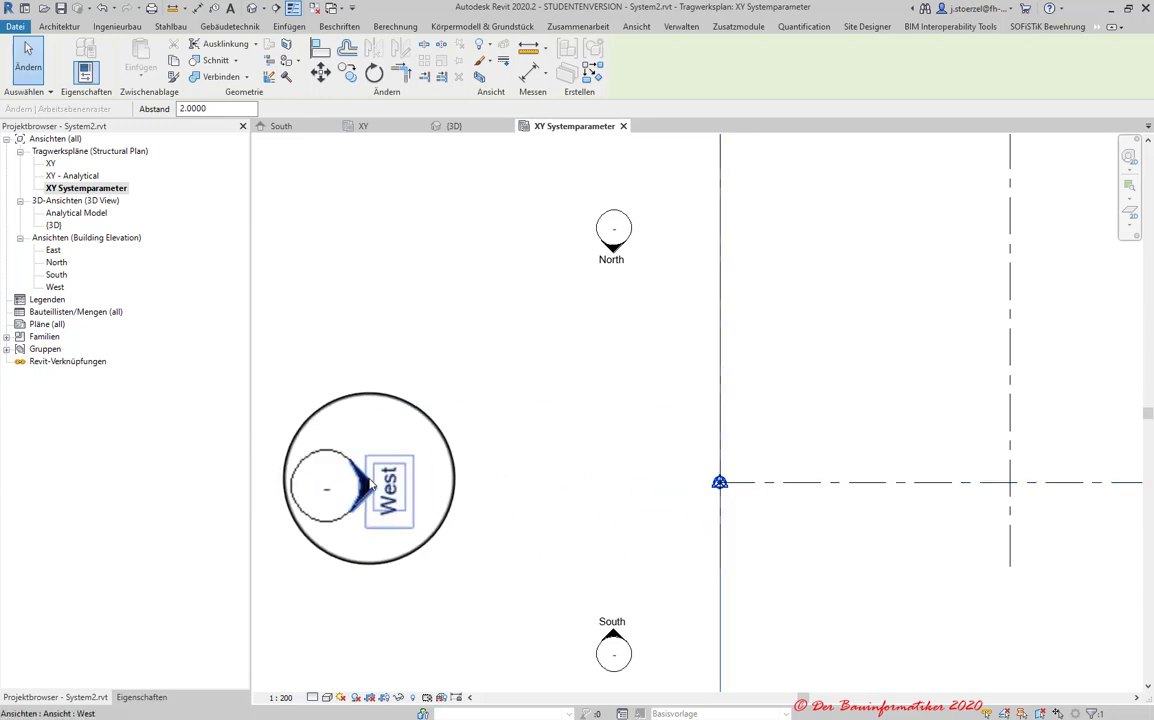
{"action": "scroll", "coordinate": [370, 485], "scroll_direction": "down", "scroll_amount": 3}
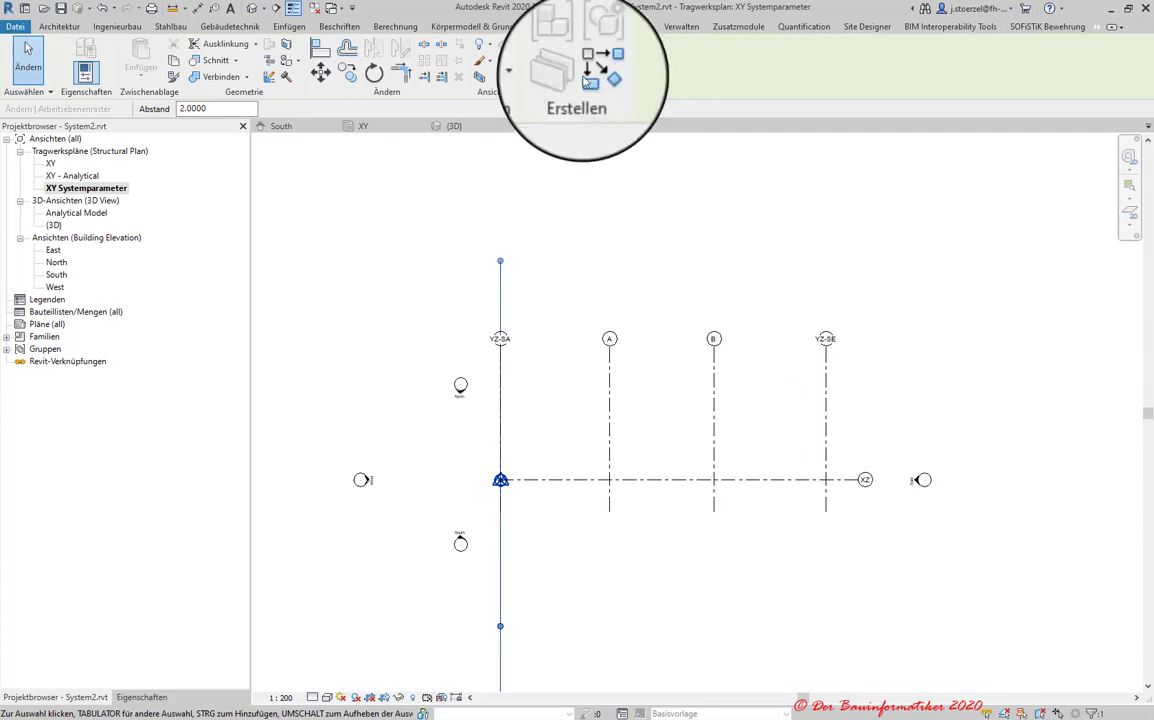
- In the {3D} view, clear the selection and bring up the Work Plane dialog showing YZ-SA current
{"action": "left_click", "coordinate": [463, 127]}
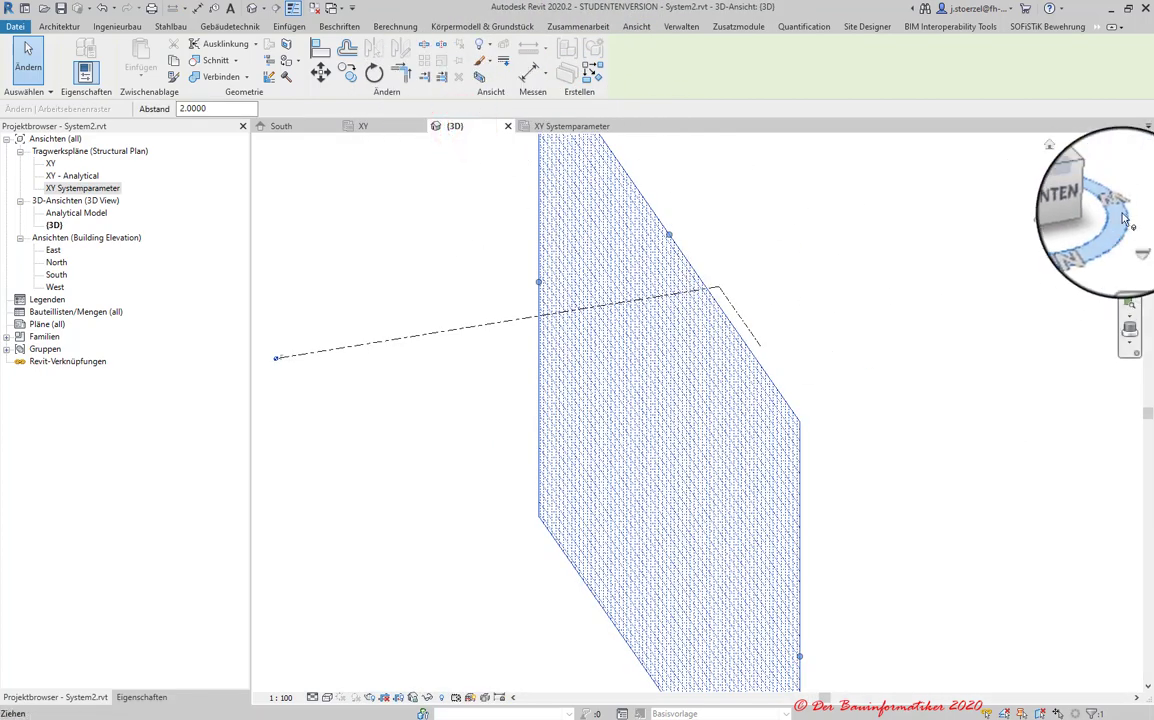
{"action": "middle_click_drag", "start_coordinate": [504, 407], "coordinate": [724, 337]}
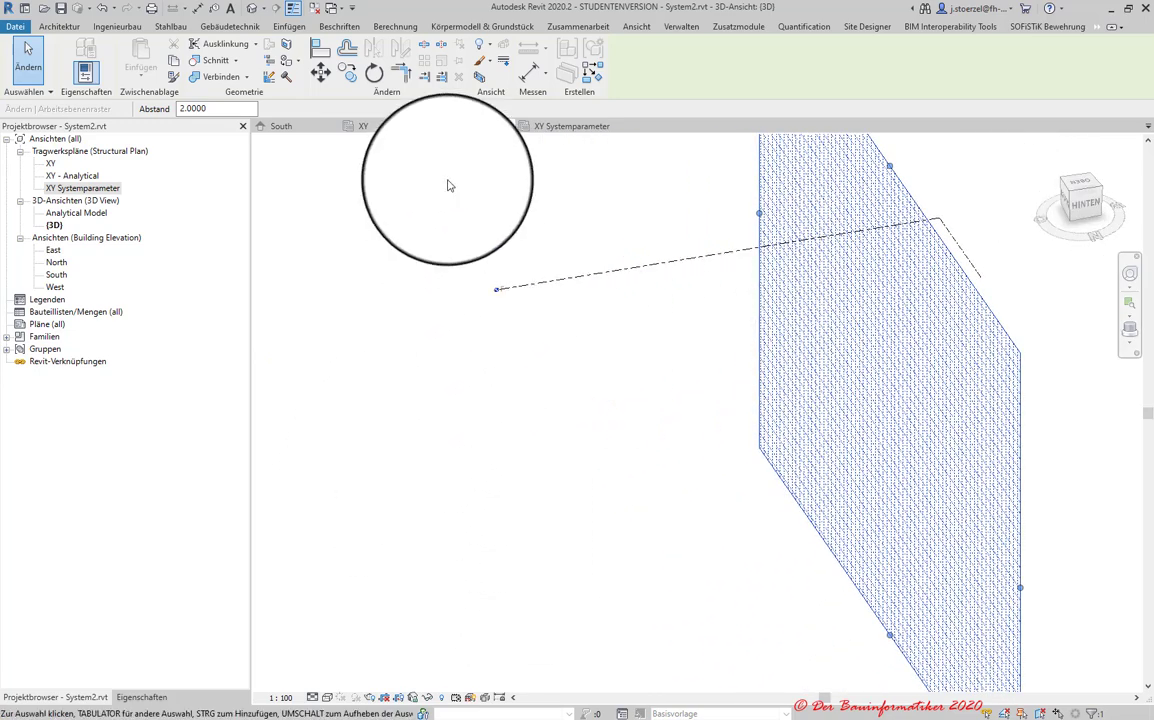
{"action": "left_click", "coordinate": [59, 26]}
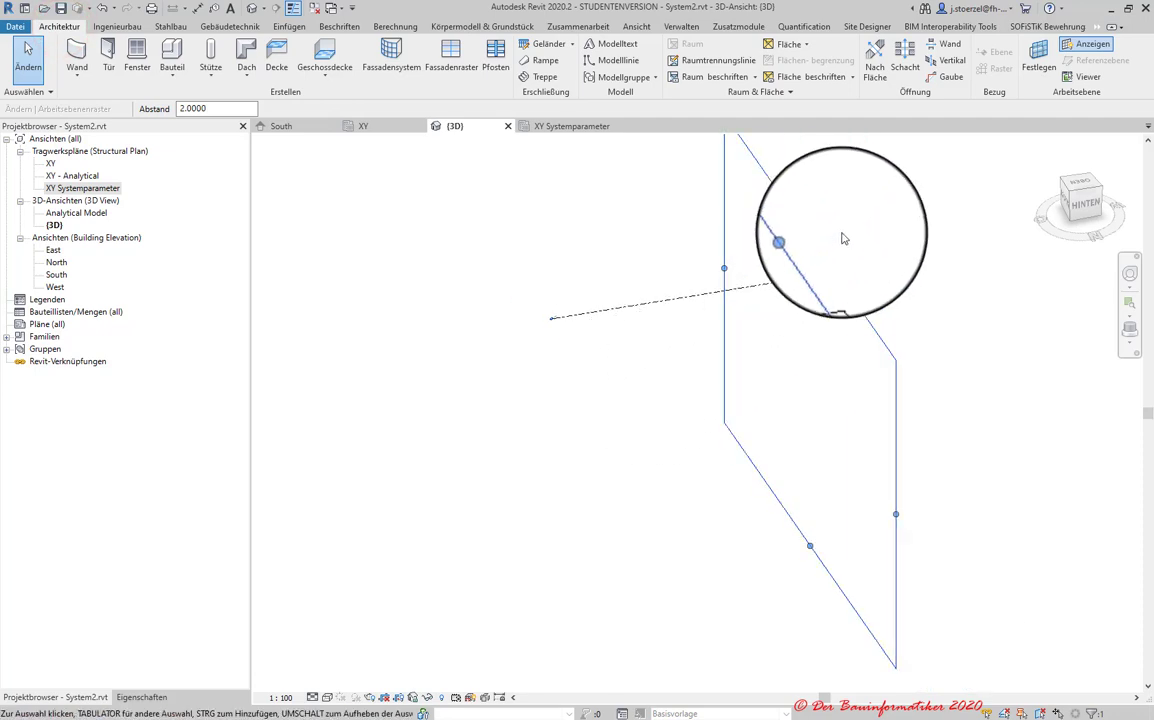
{"action": "left_click", "coordinate": [1039, 55]}
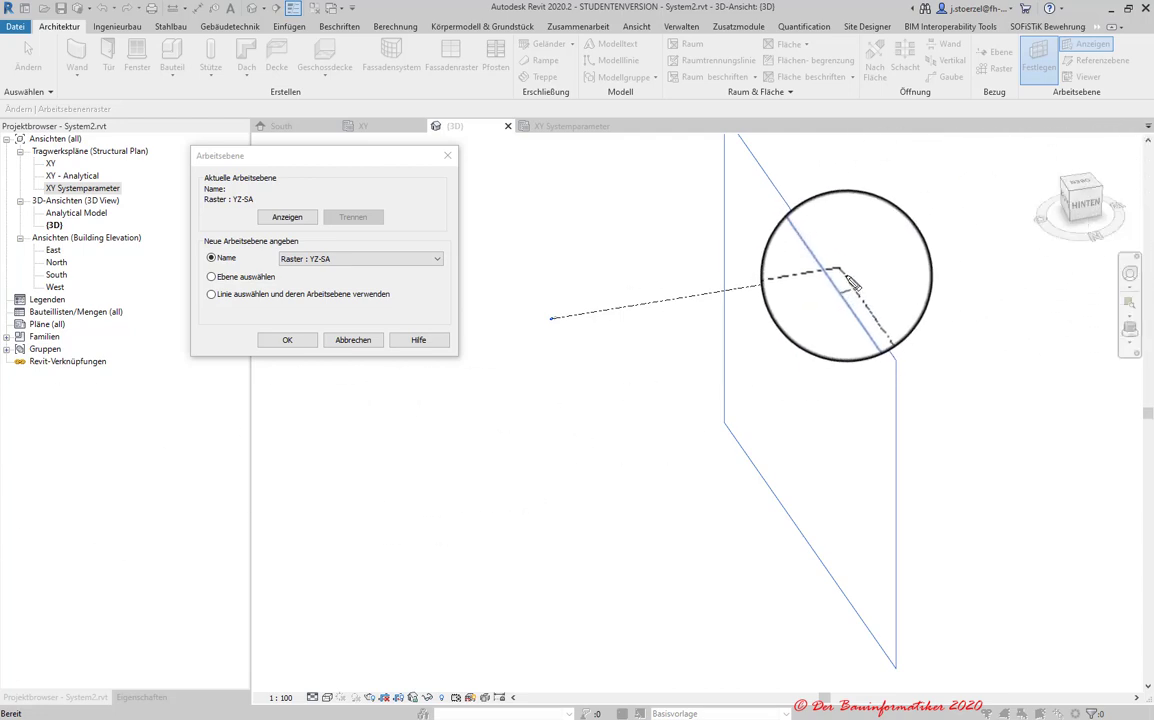
- Sketch red markings tracing the YZ-SA plane edge and crossing out the dashed line
{"action": "mouse_move", "coordinate": [845, 278]}
{"action": "left_mouse_down"}
{"action": "mouse_move", "coordinate": [618, 320]}
{"action": "mouse_move", "coordinate": [612, 343]}
{"action": "left_mouse_up"}
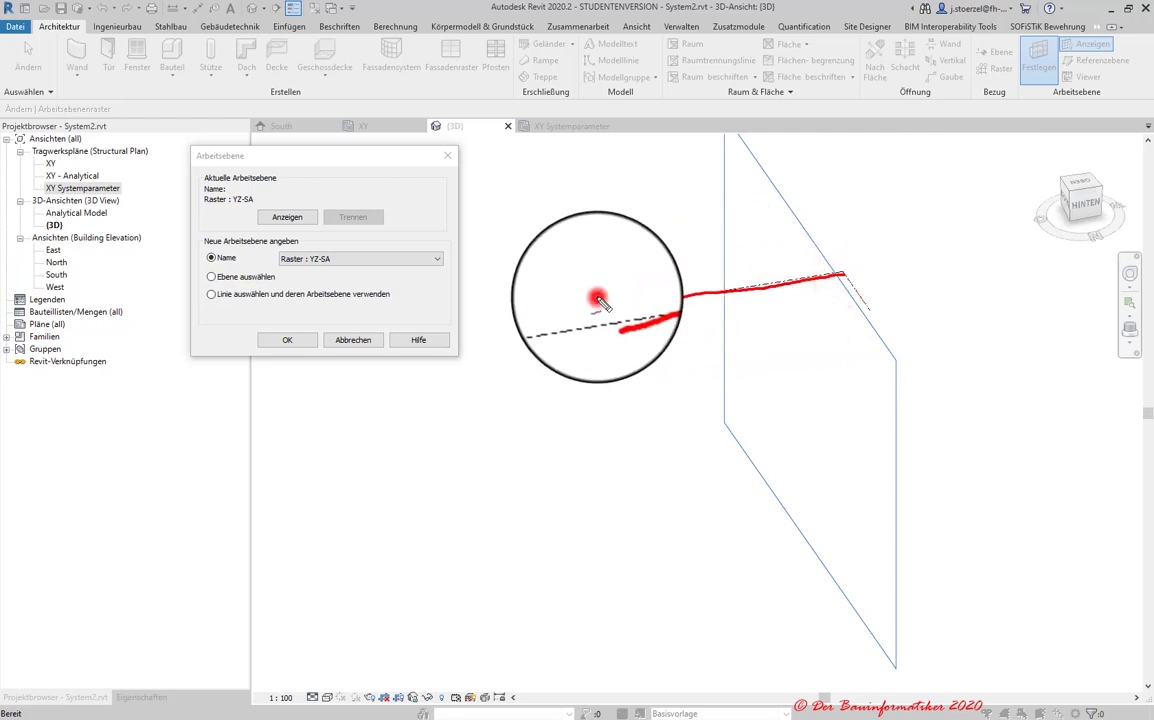
{"action": "left_click_drag", "start_coordinate": [535, 300], "coordinate": [528, 350]}
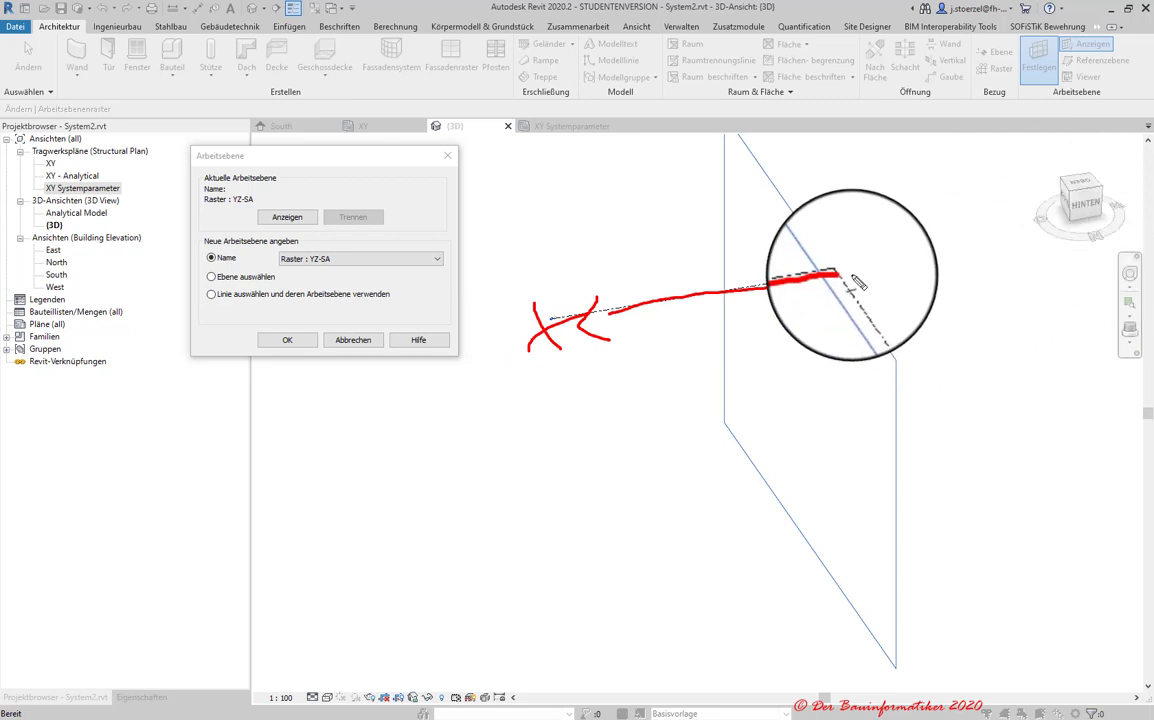
{"action": "mouse_move", "coordinate": [843, 273]}
{"action": "left_mouse_down"}
{"action": "mouse_move", "coordinate": [955, 487]}
{"action": "mouse_move", "coordinate": [932, 470]}
{"action": "left_mouse_up"}
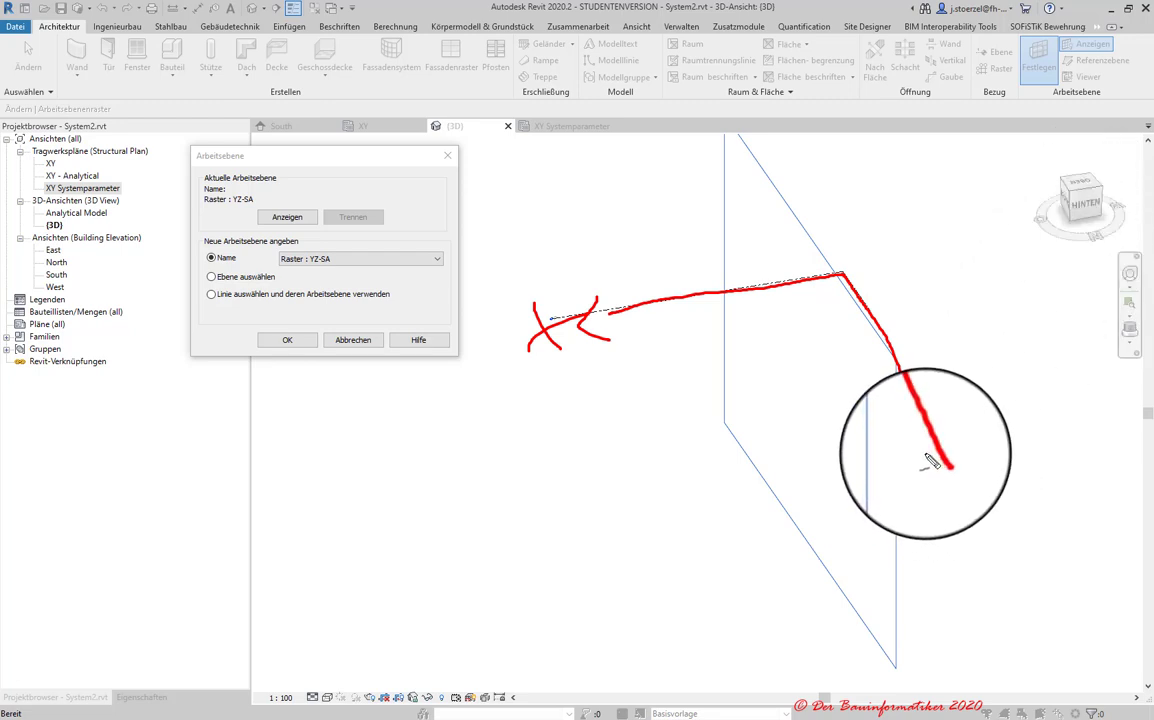
{"action": "left_click_drag", "start_coordinate": [930, 460], "coordinate": [990, 497]}
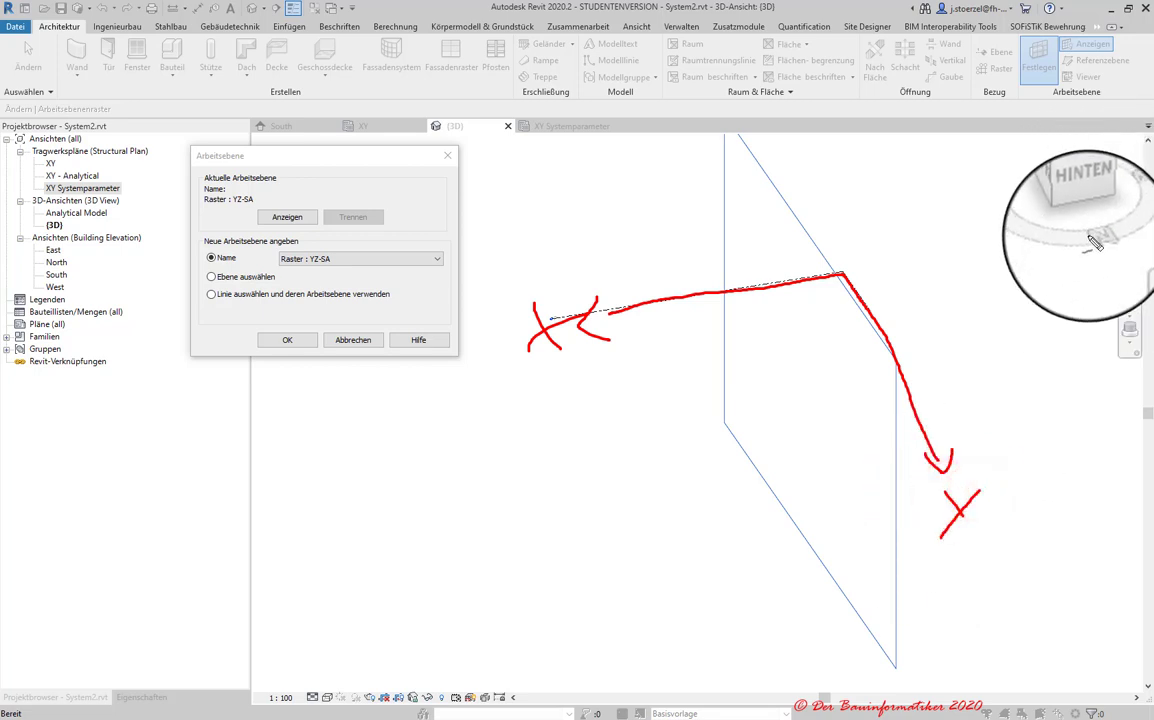
{"action": "left_click", "coordinate": [845, 288]}
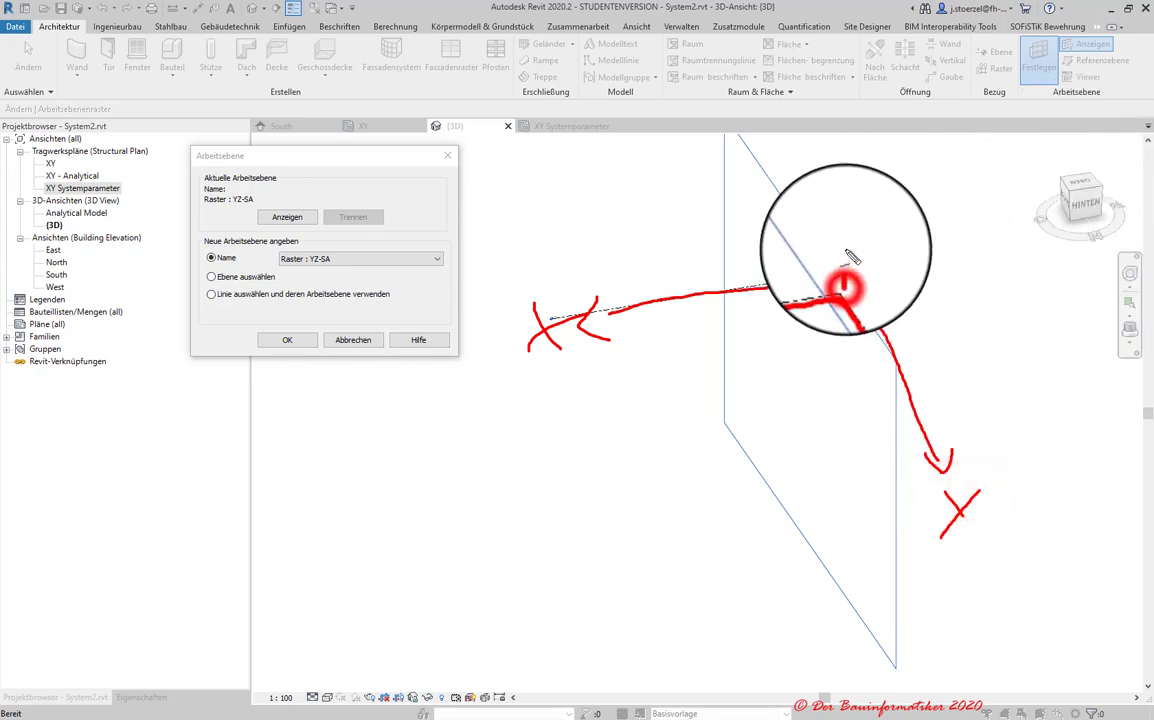
{"action": "mouse_move", "coordinate": [845, 288]}
{"action": "left_mouse_down"}
{"action": "mouse_move", "coordinate": [850, 140]}
{"action": "mouse_move", "coordinate": [876, 170]}
{"action": "mouse_move", "coordinate": [904, 168]}
{"action": "left_mouse_up"}
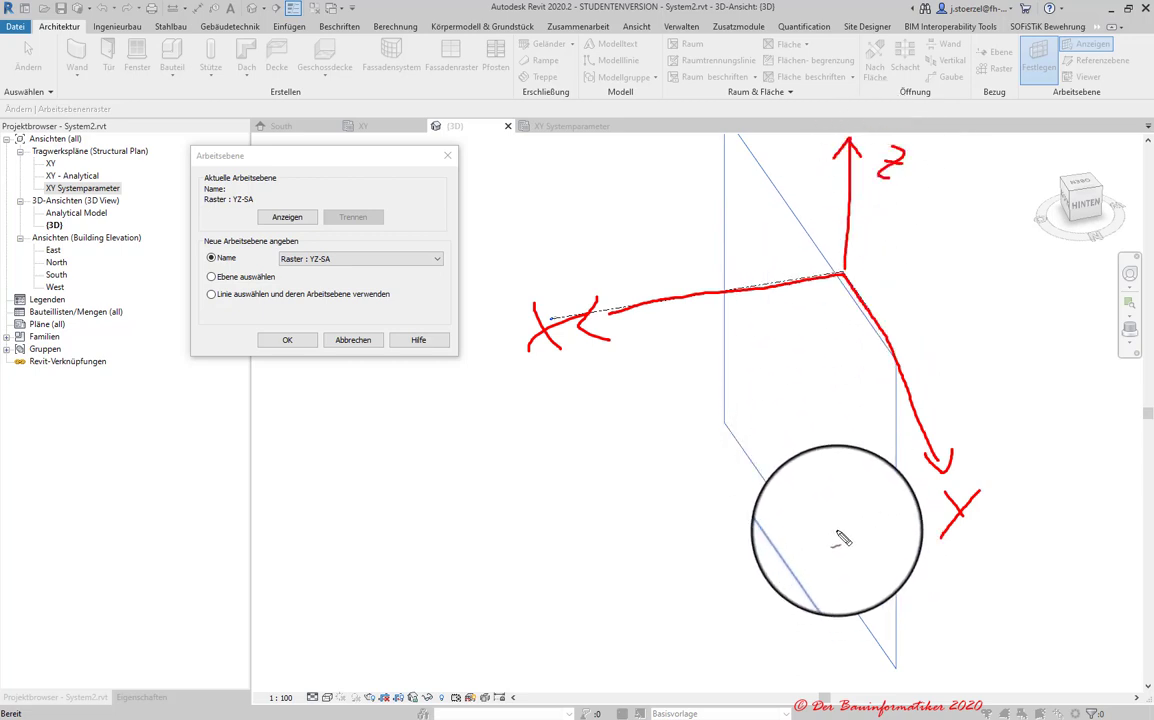
{"action": "mouse_move", "coordinate": [818, 484]}
{"action": "left_mouse_down"}
{"action": "mouse_move", "coordinate": [850, 505]}
{"action": "mouse_move", "coordinate": [842, 520]}
{"action": "left_mouse_up"}
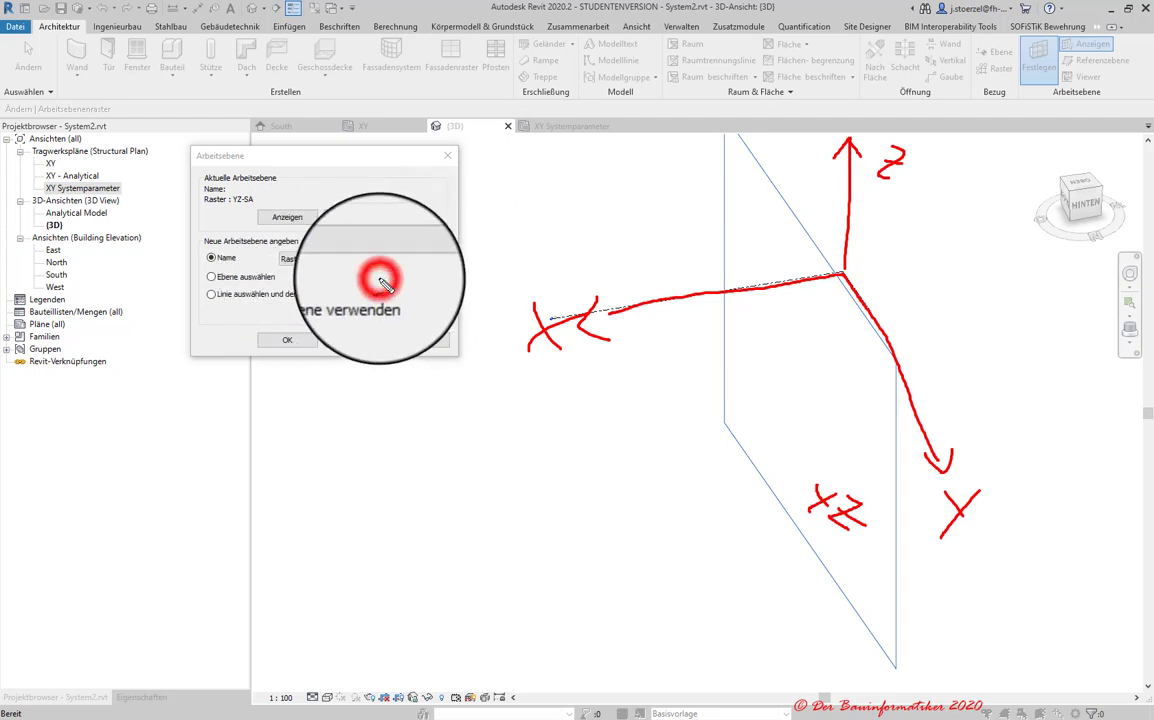
- Make grid YZ-SE (Raster : YZ-SE) the work plane
{"action": "left_click", "coordinate": [413, 264]}
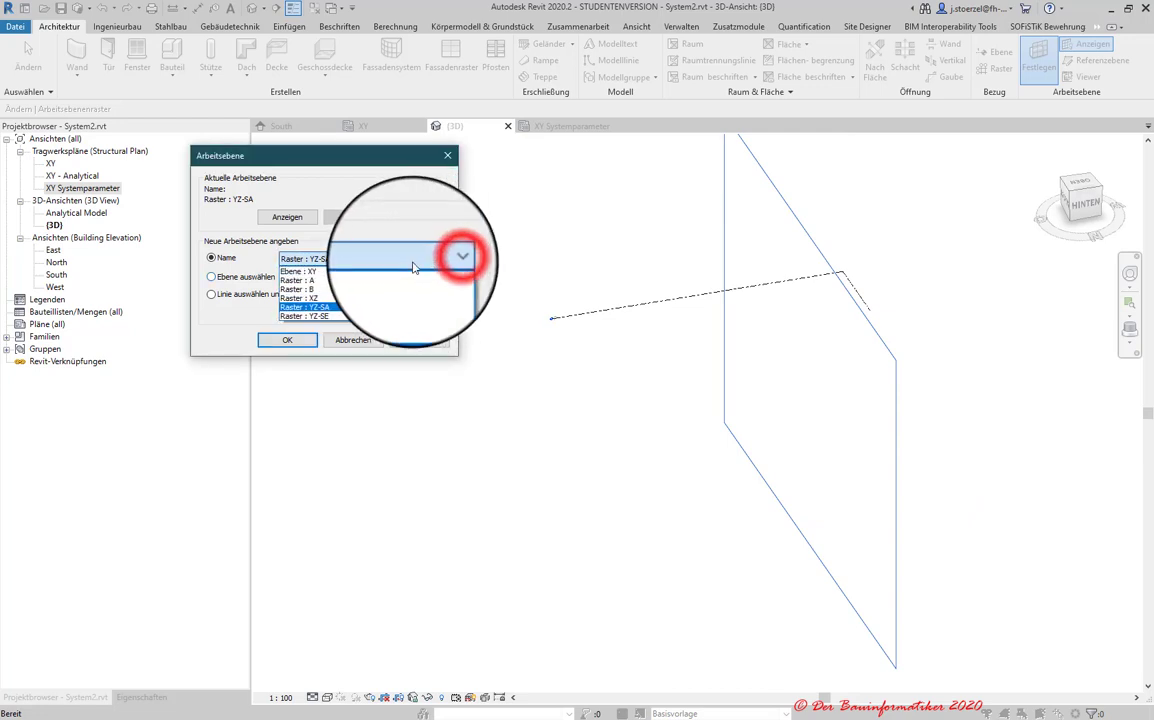
{"action": "left_click", "coordinate": [336, 319]}
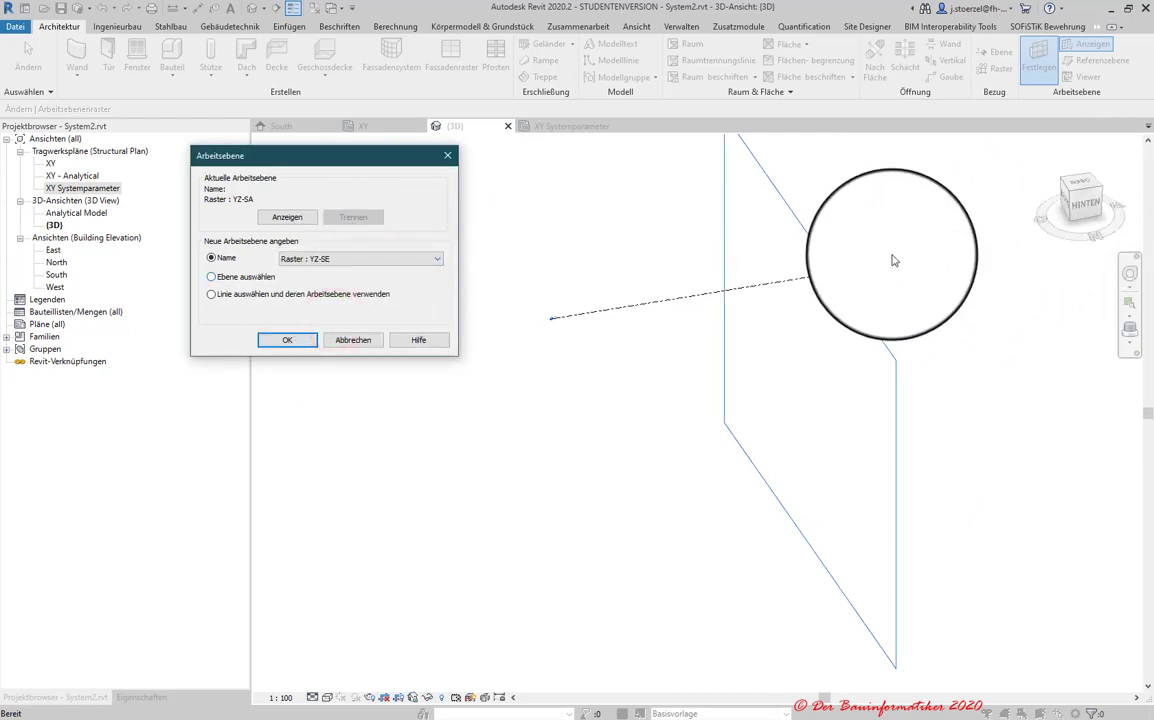
{"action": "left_click", "coordinate": [277, 345]}
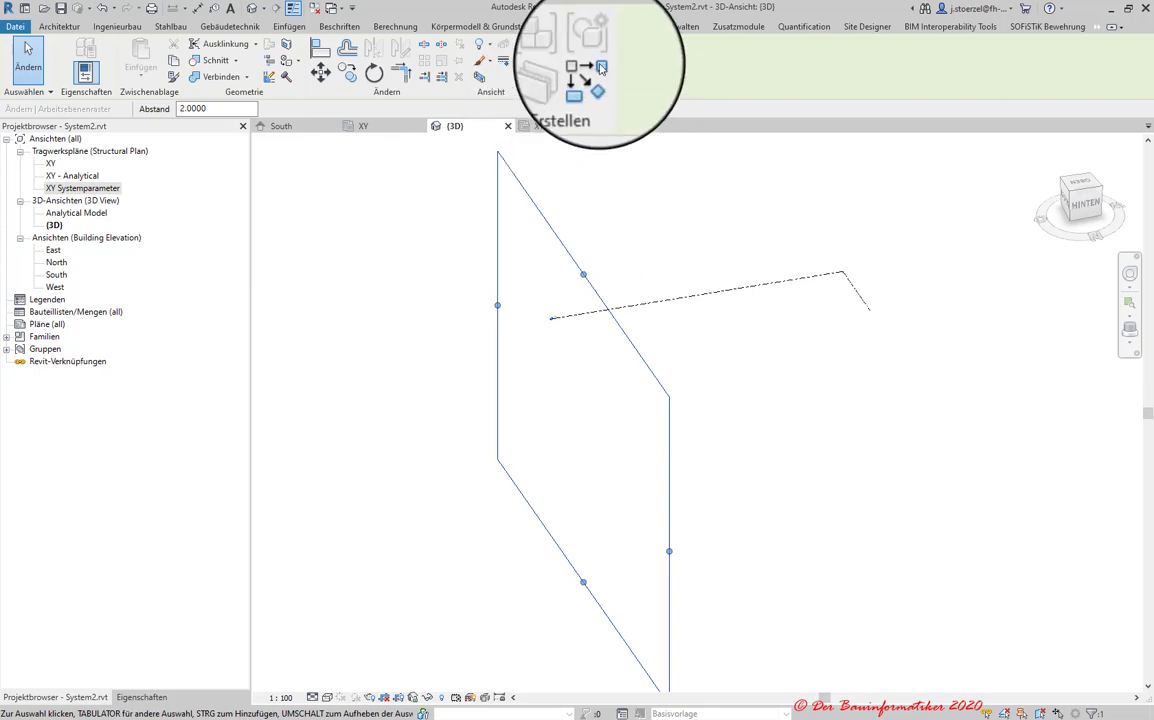
- Switch the work plane to grid XZ (Raster : XZ)
{"action": "left_click", "coordinate": [59, 26]}
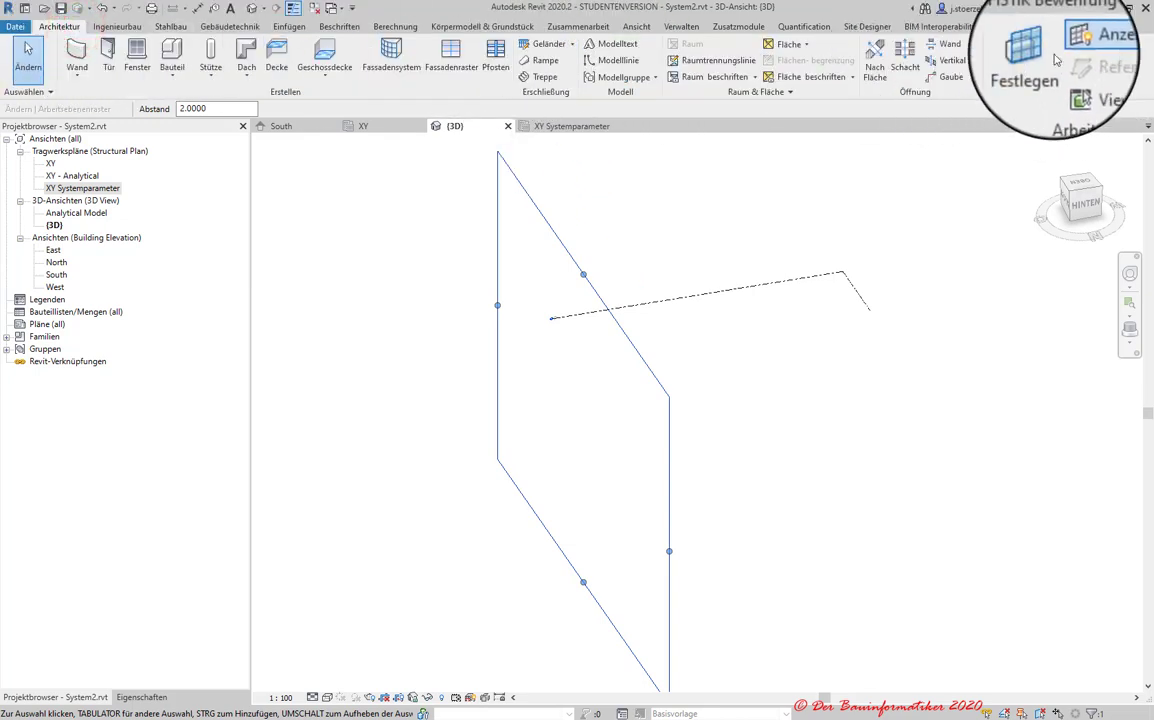
{"action": "left_click", "coordinate": [1041, 55]}
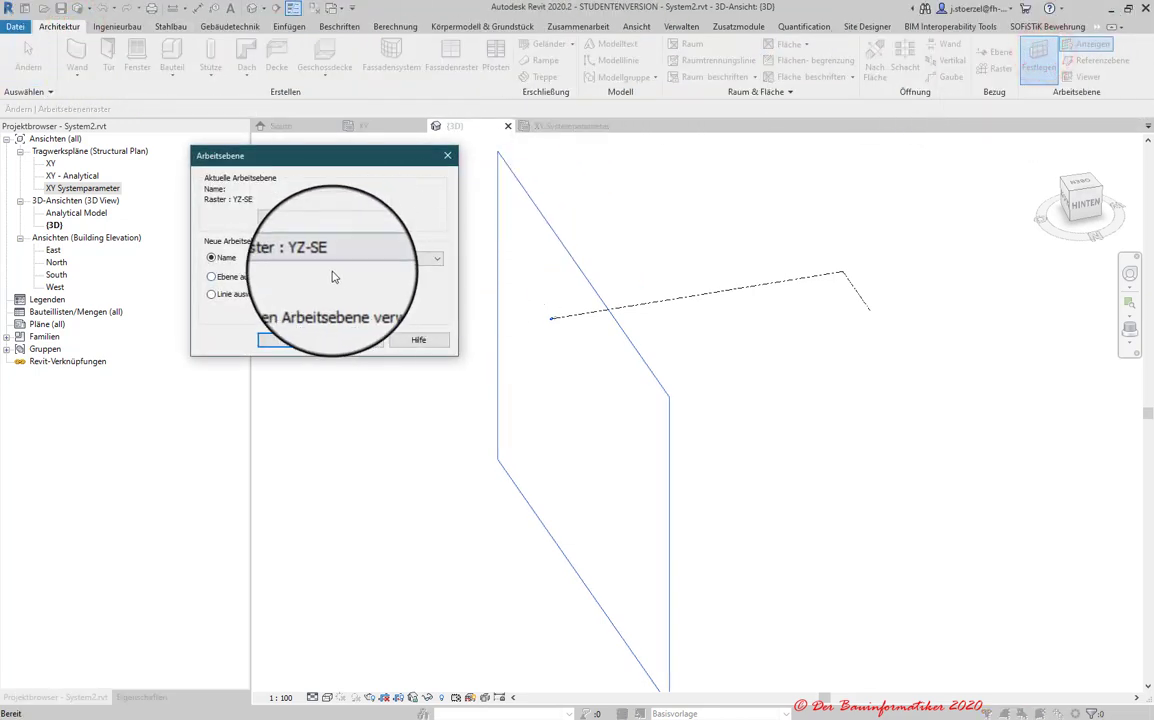
{"action": "left_click", "coordinate": [330, 258]}
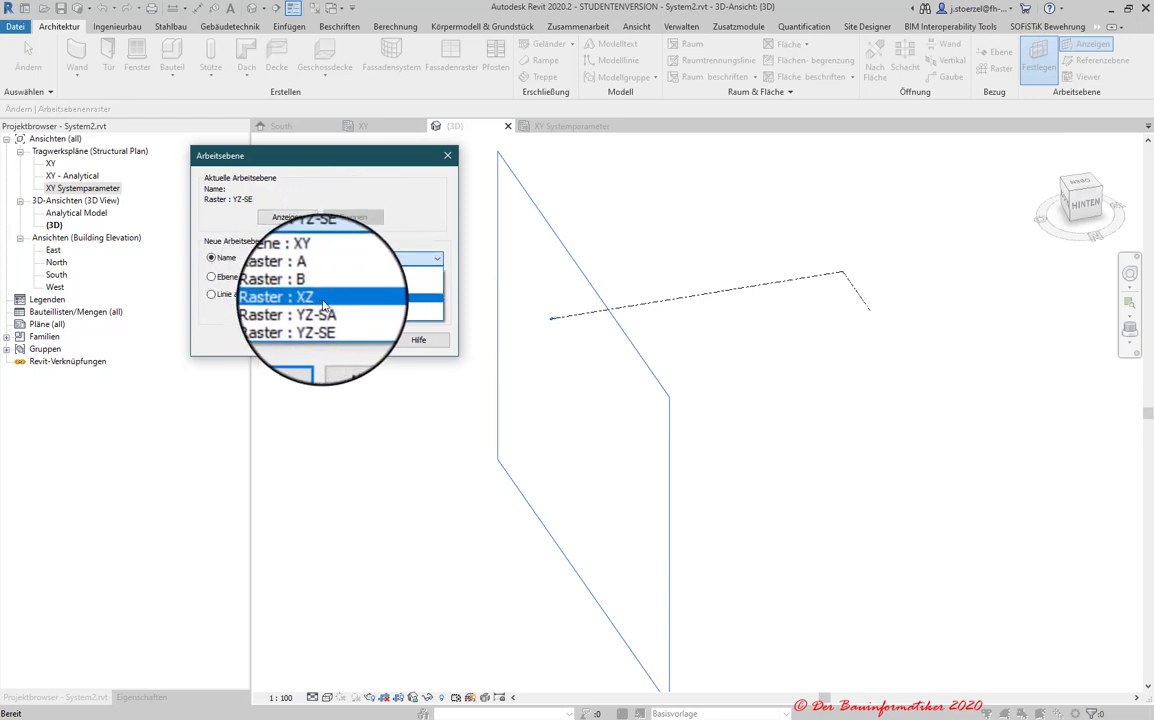
{"action": "left_click", "coordinate": [320, 298]}
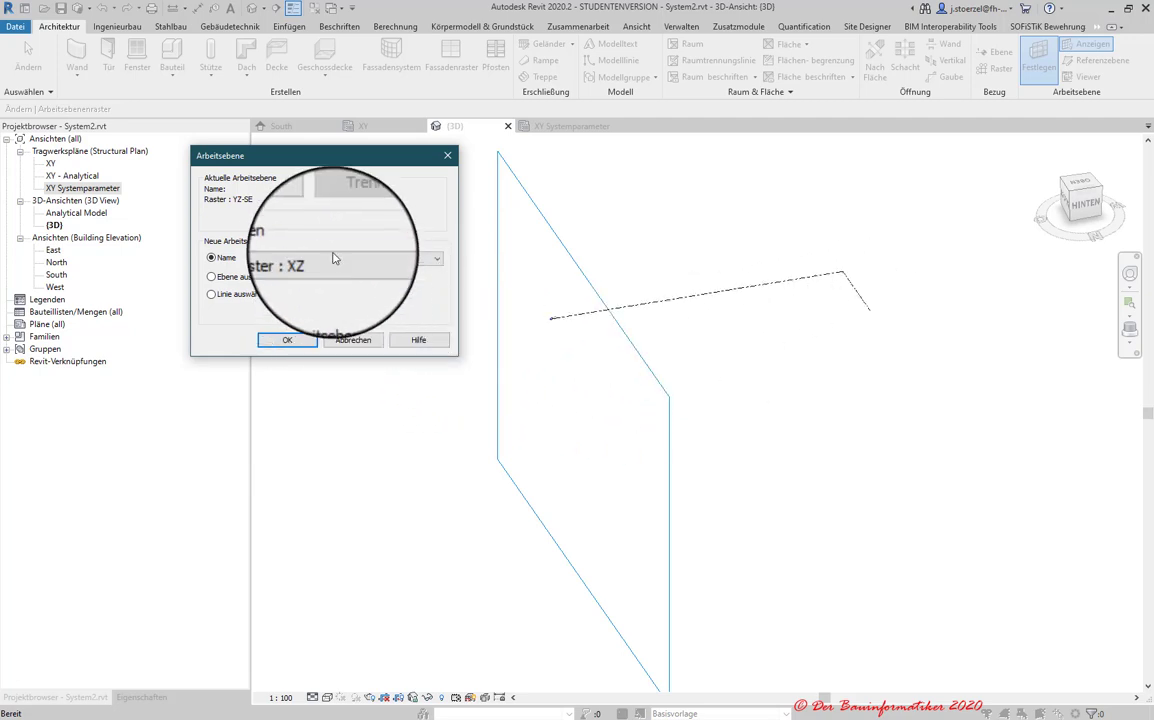
{"action": "left_click", "coordinate": [287, 340]}
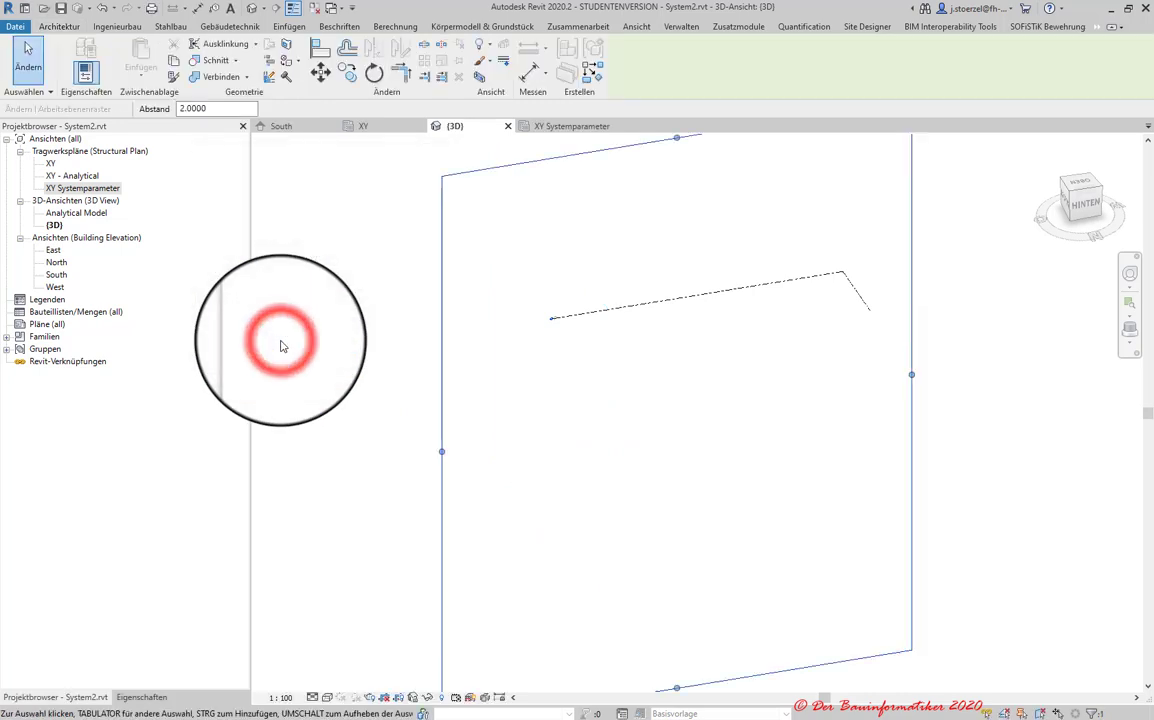
- Open the Work Plane settings and close them without changes
{"action": "scroll", "coordinate": [791, 335], "scroll_direction": "down", "scroll_amount": 1}
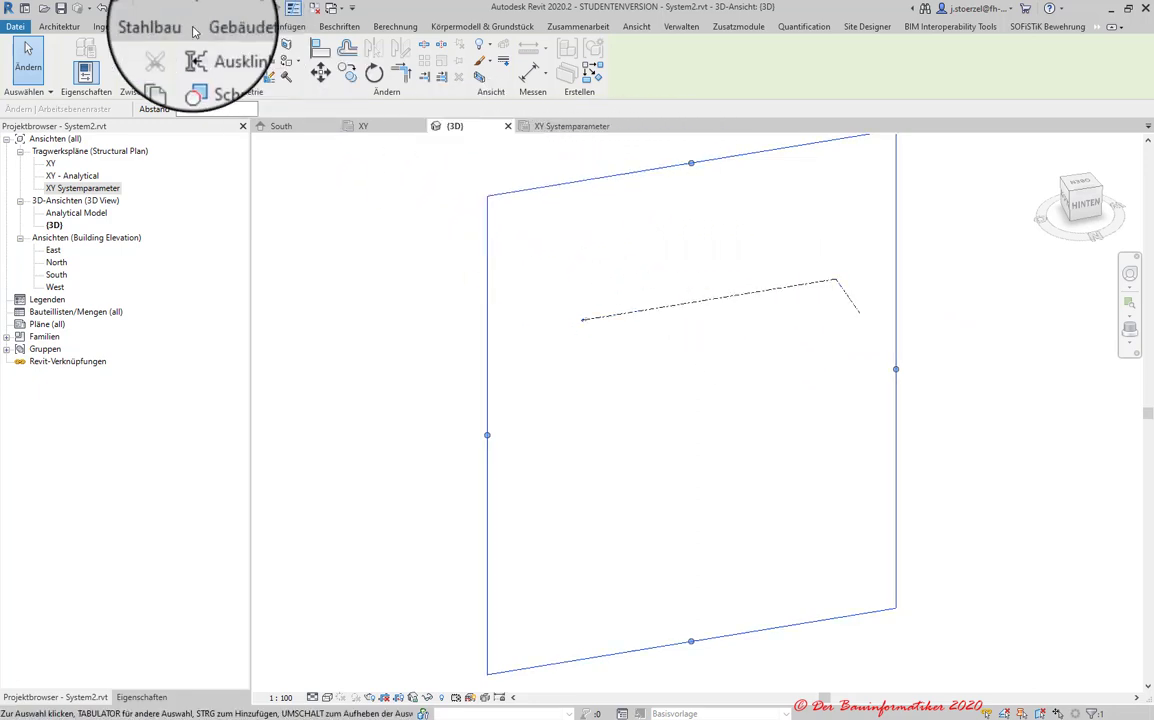
{"action": "left_click", "coordinate": [57, 27]}
{"action": "left_click", "coordinate": [1037, 62]}
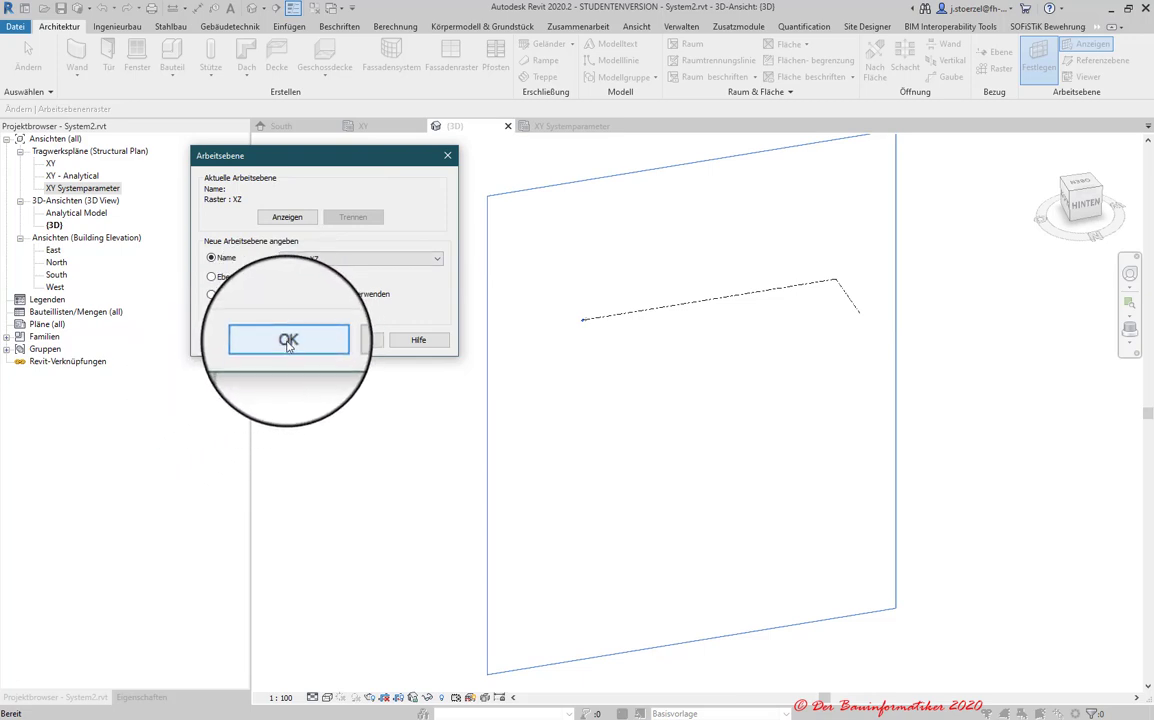
{"action": "left_click", "coordinate": [288, 341]}
{"action": "left_click", "coordinate": [490, 312]}
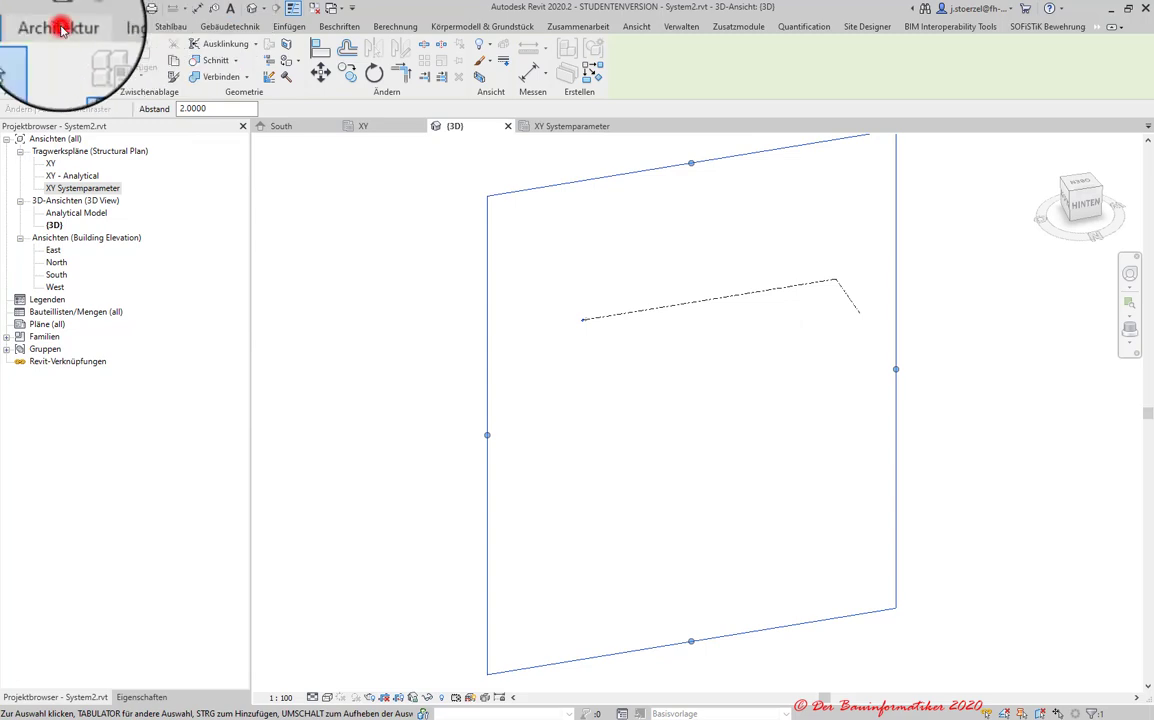
- Set level XY (Ebene : XY) as the work plane
{"action": "left_click", "coordinate": [60, 30]}
{"action": "left_click", "coordinate": [1041, 57]}
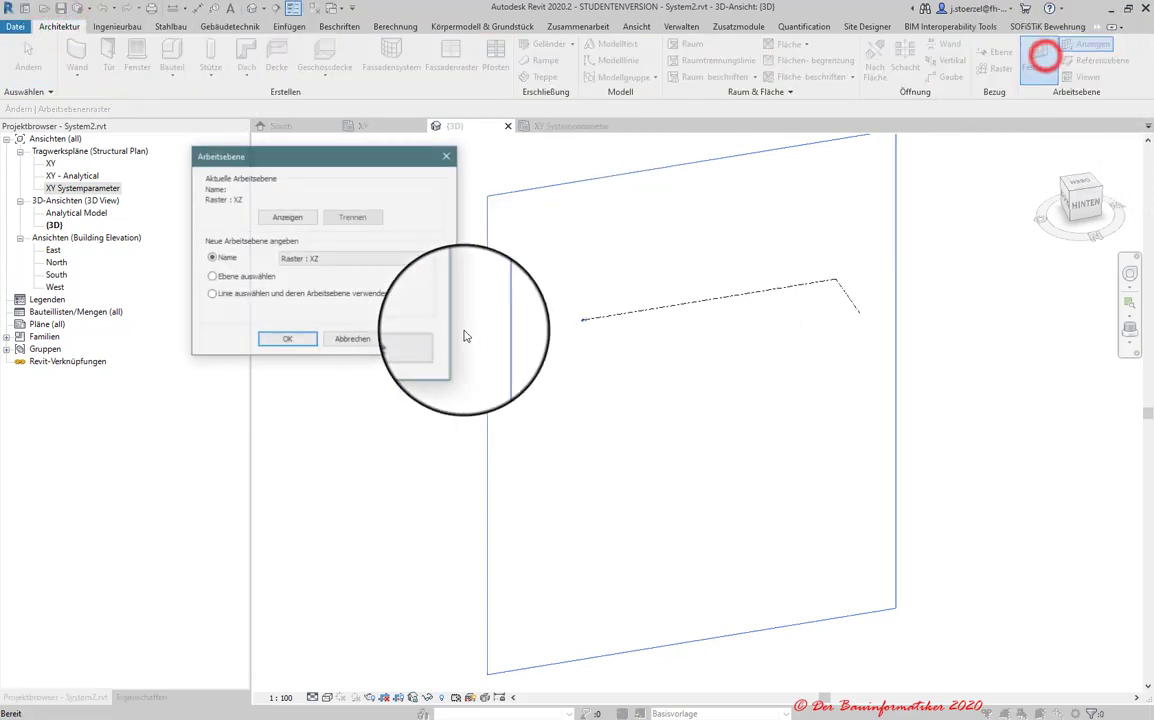
{"action": "left_click", "coordinate": [330, 258]}
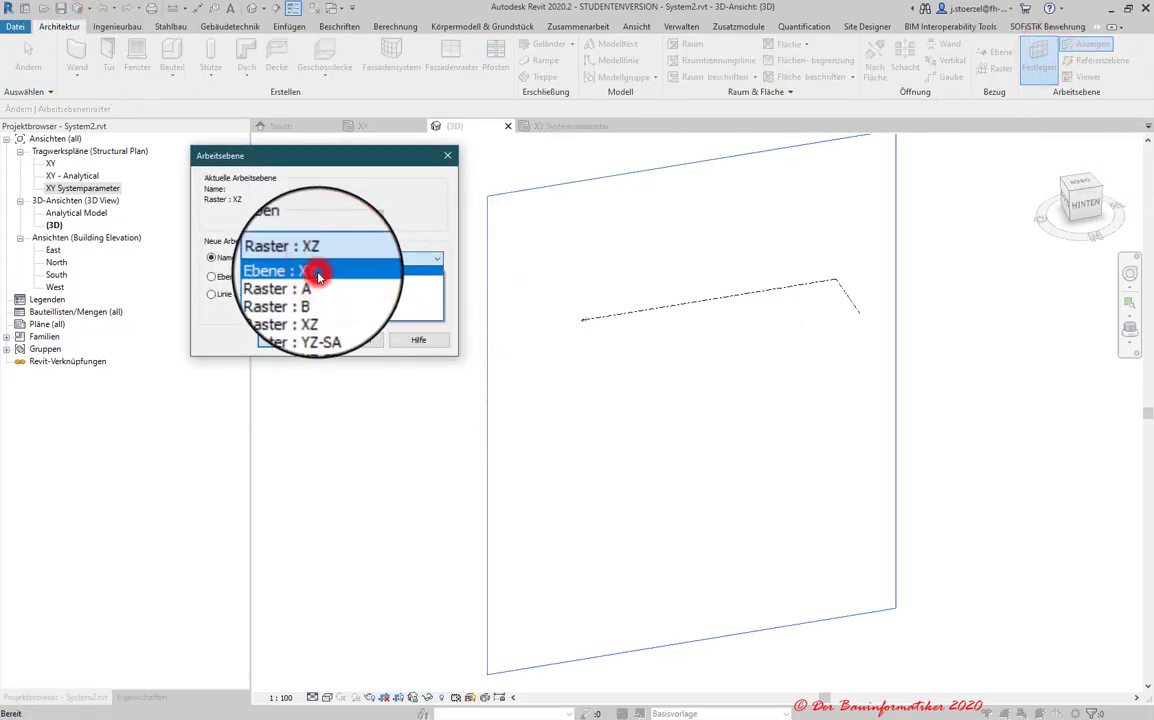
{"action": "left_click", "coordinate": [318, 275]}
{"action": "left_click", "coordinate": [288, 342]}
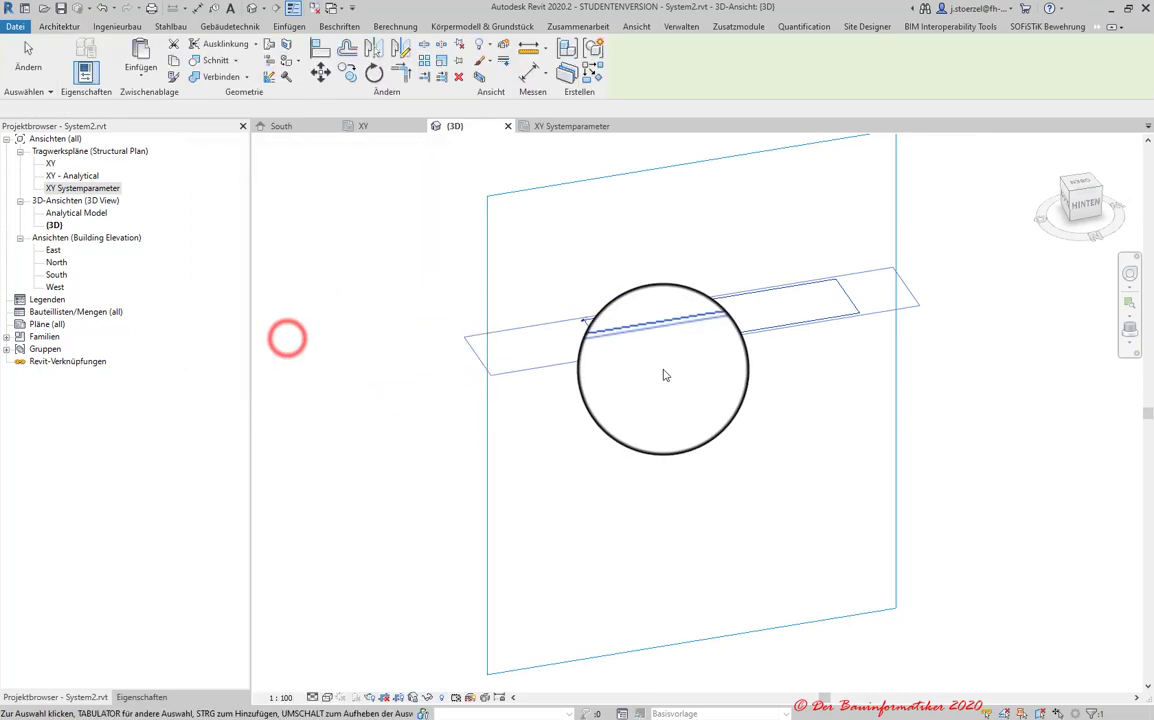
{"action": "left_click", "coordinate": [56, 27]}
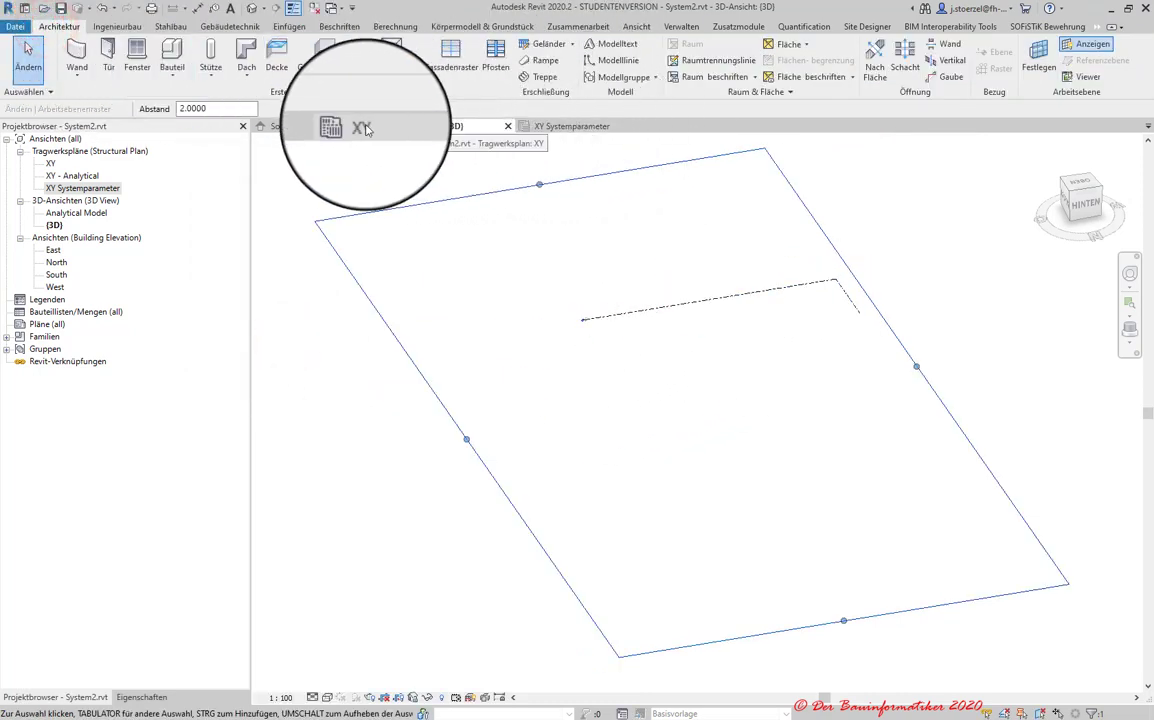
- Frame grids YZ-SA, A, B, YZ-SE and XZ in the XY Systemparameter plan and bring up the Annotate tools
{"action": "left_click", "coordinate": [562, 128]}
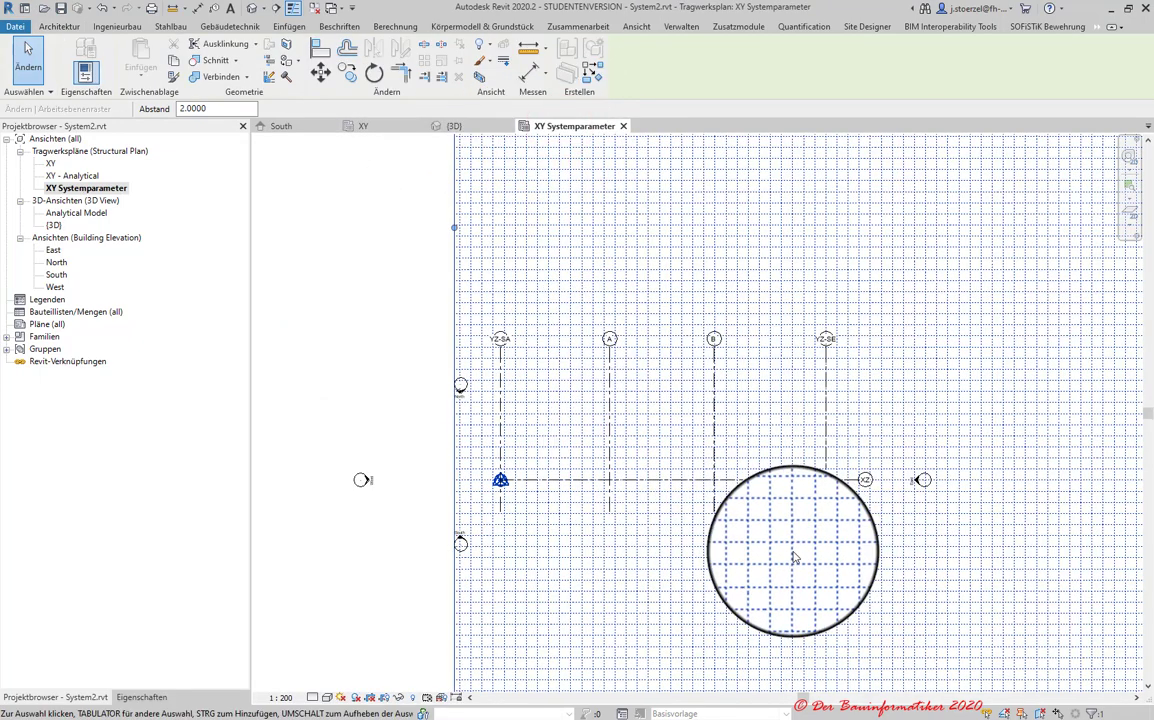
{"action": "scroll", "coordinate": [644, 495], "scroll_direction": "up", "scroll_amount": 2}
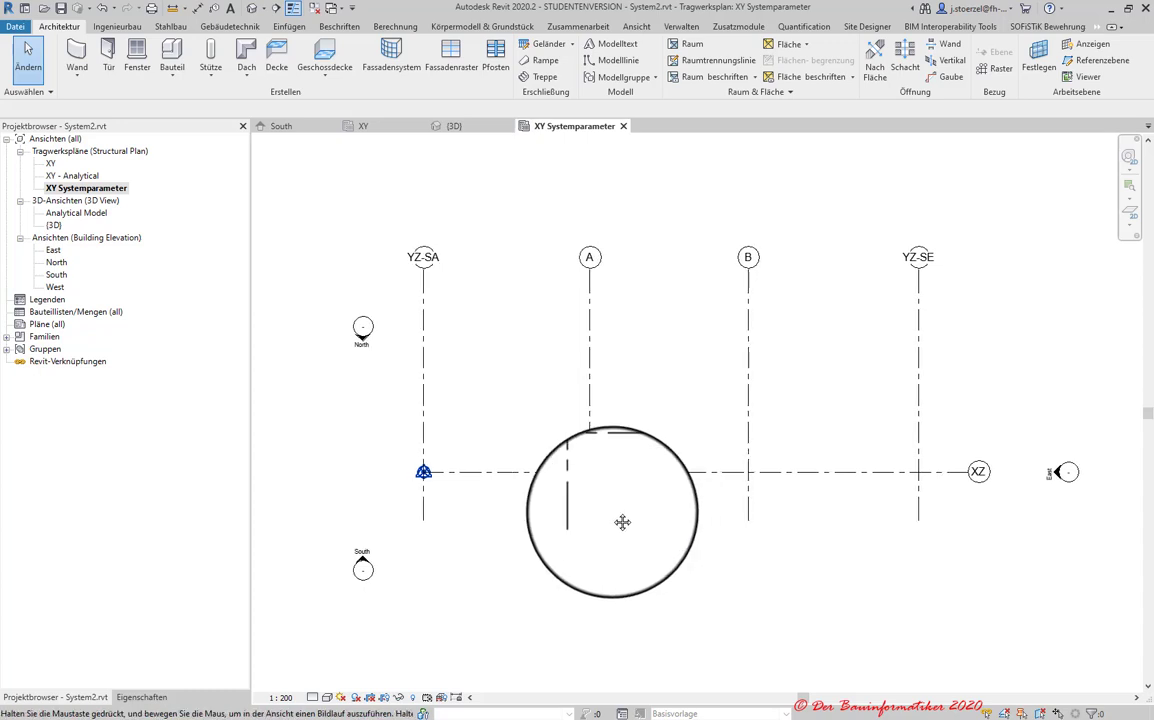
{"action": "middle_click_drag", "start_coordinate": [622, 521], "coordinate": [540, 548]}
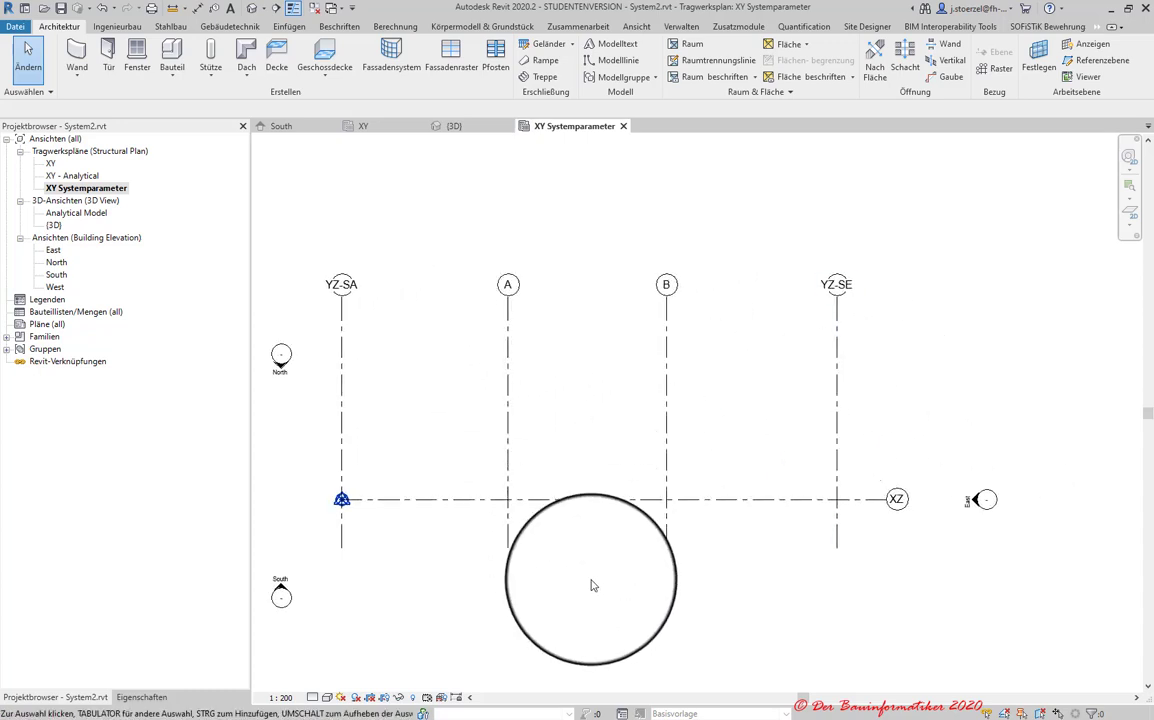
{"action": "left_click", "coordinate": [443, 499]}
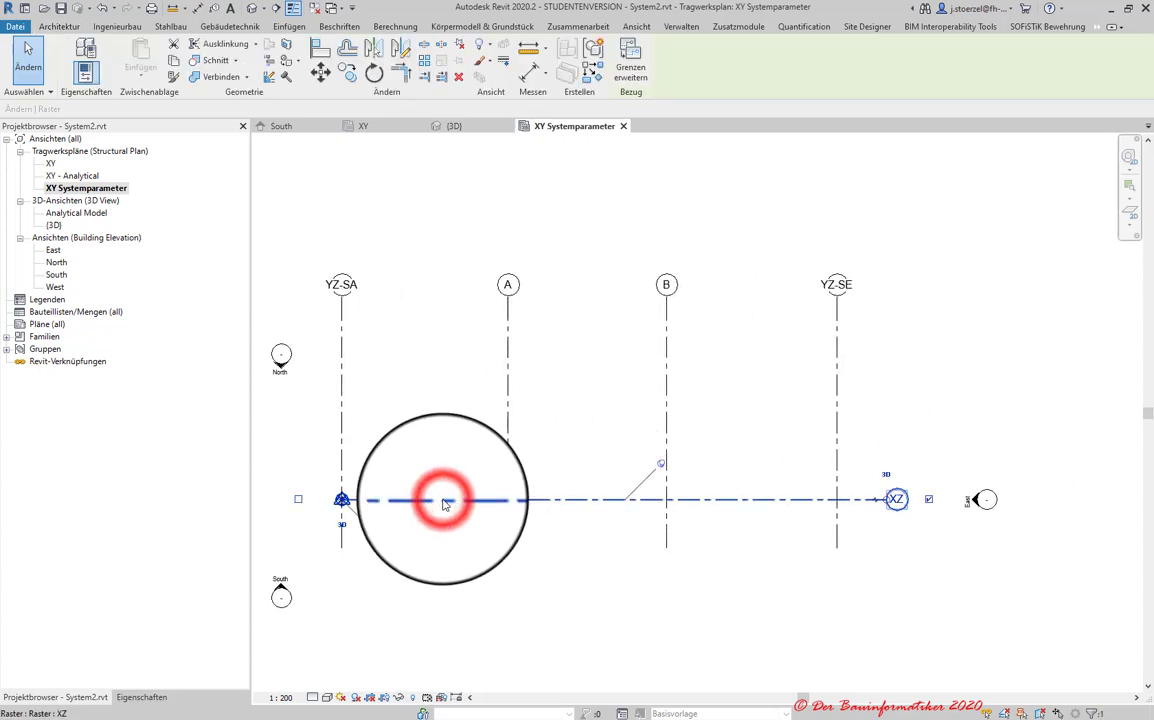
{"action": "left_click", "coordinate": [304, 391]}
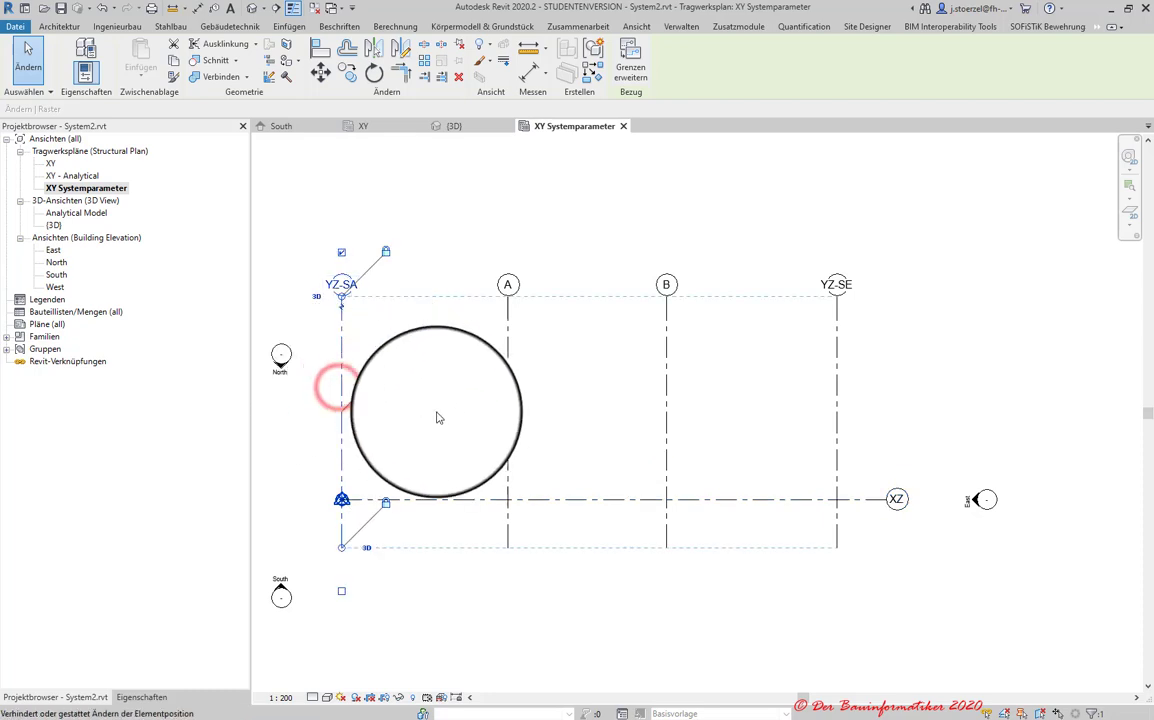
{"action": "middle_click_drag", "start_coordinate": [534, 541], "coordinate": [604, 522]}
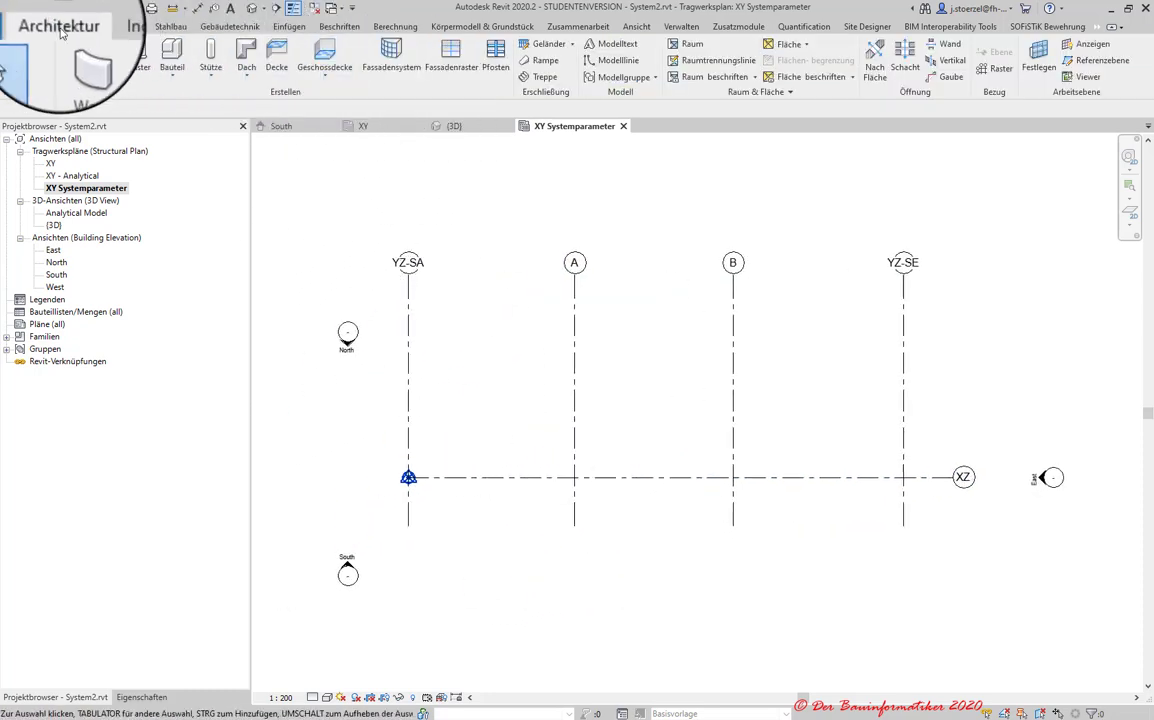
{"action": "left_click", "coordinate": [333, 33]}
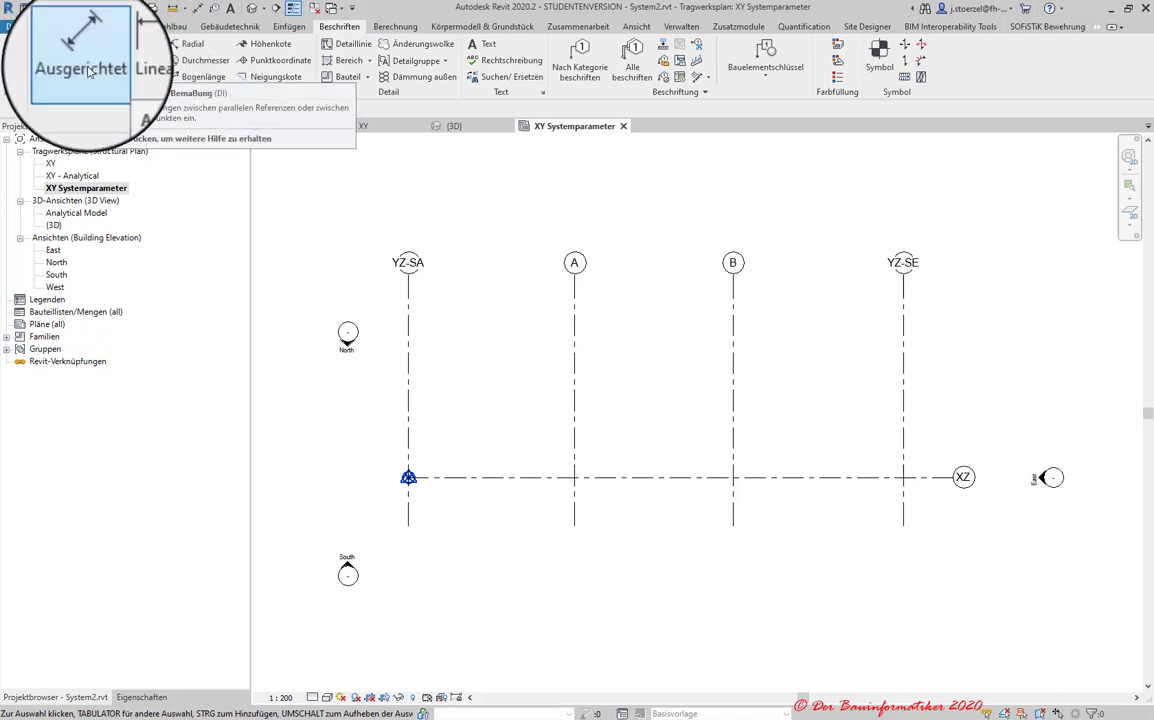
- Place the 19.7 aligned dimension between grids YZ-SA and A
{"action": "left_click", "coordinate": [88, 72]}
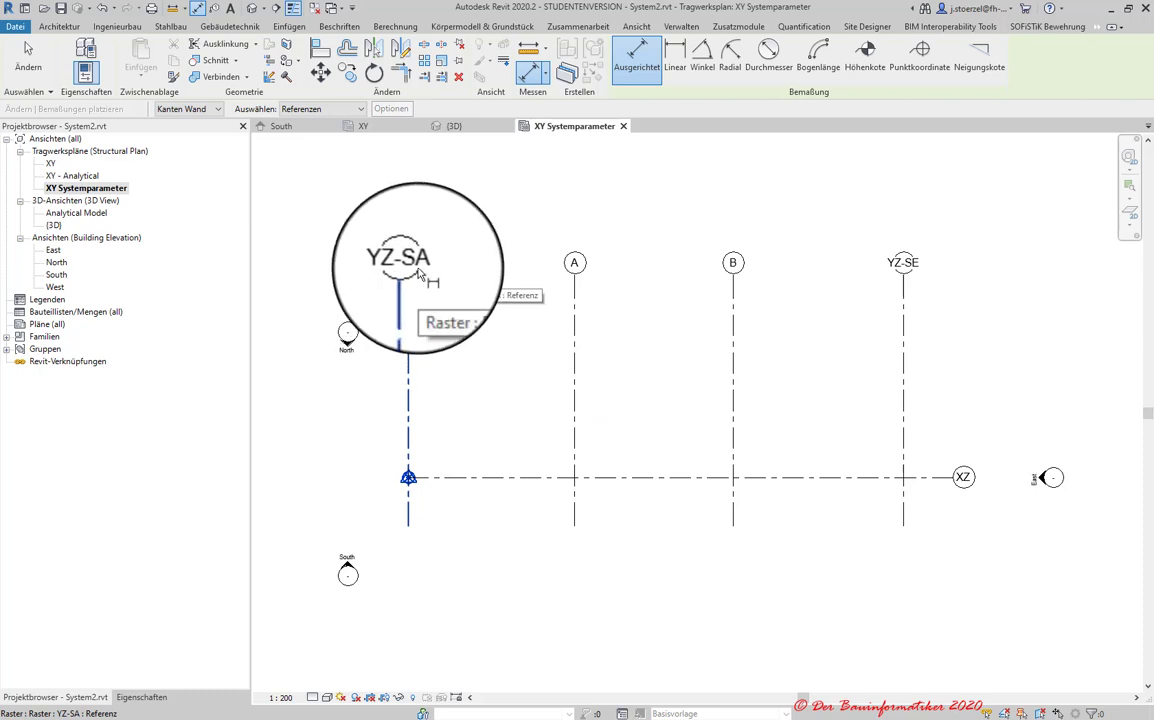
{"action": "left_click", "coordinate": [408, 518]}
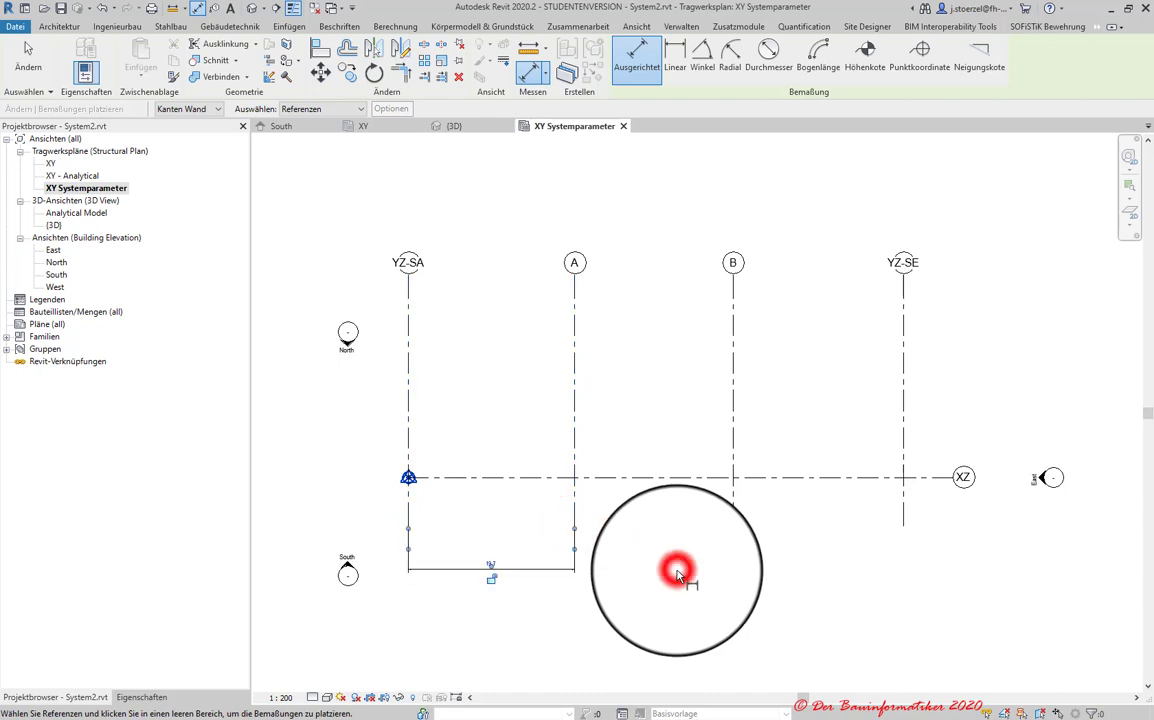
{"action": "key", "text": "Escape"}
{"action": "key", "text": "Escape"}
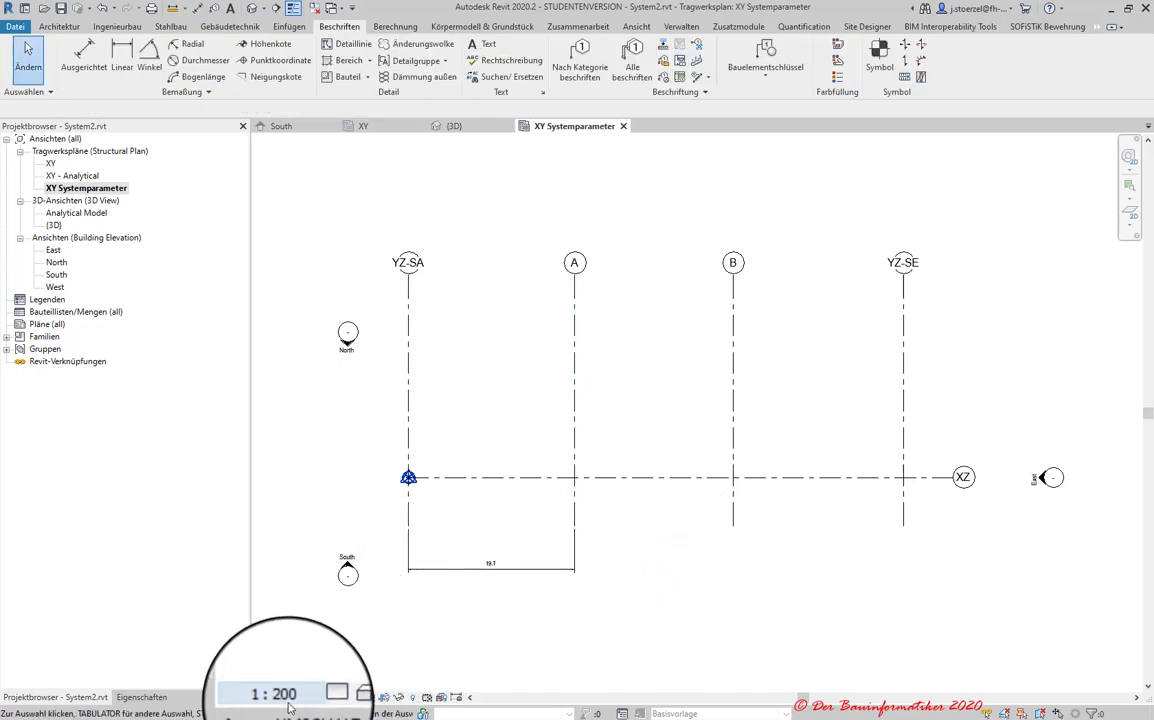
- Set the plan view scale to 1:200 and recheck it with the dimension selected
{"action": "left_click", "coordinate": [282, 702]}
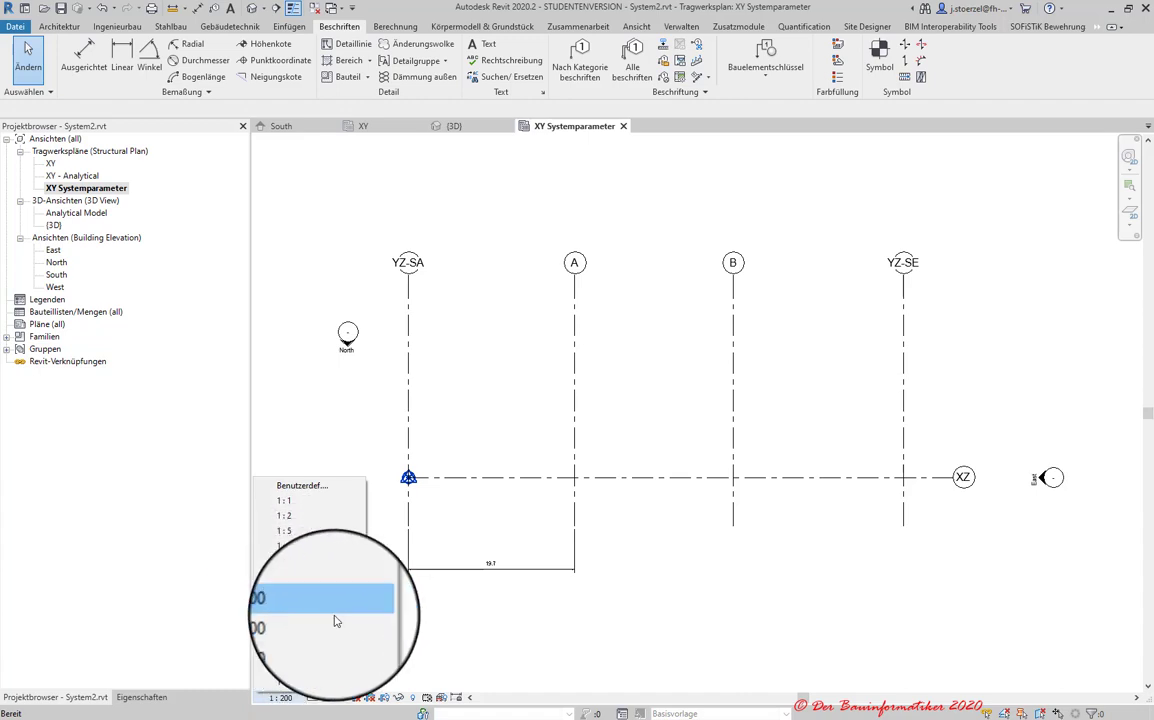
{"action": "left_click", "coordinate": [301, 622]}
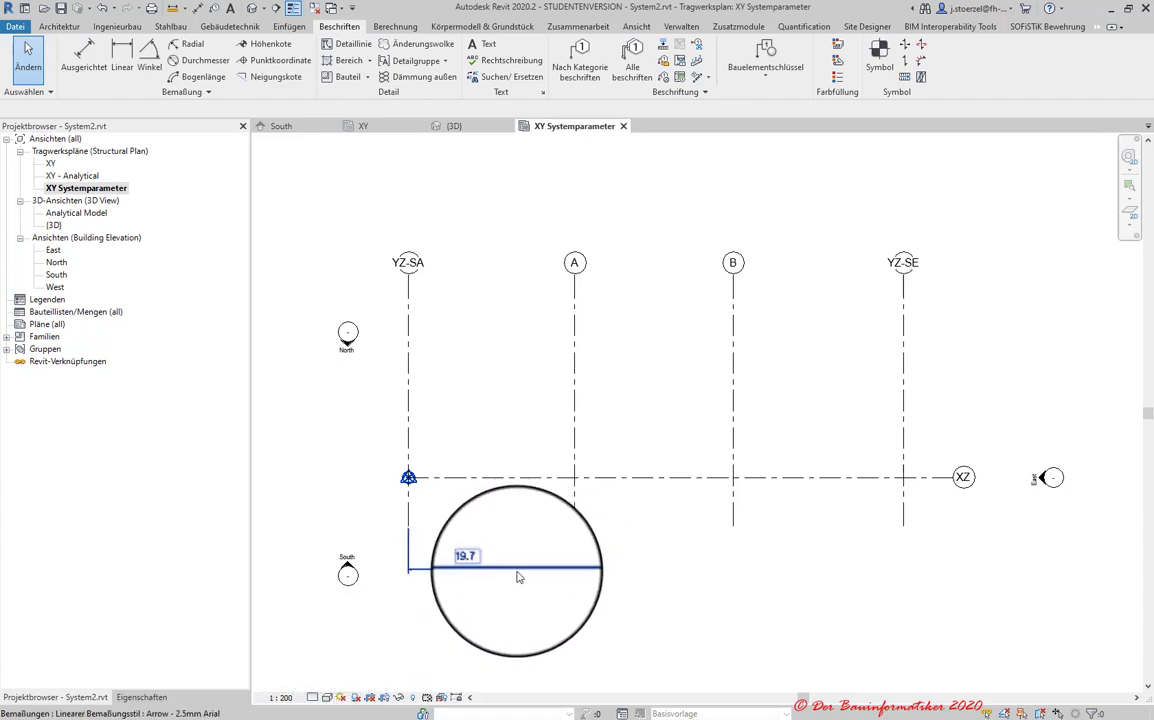
{"action": "left_click", "coordinate": [515, 569]}
{"action": "left_click", "coordinate": [280, 697]}
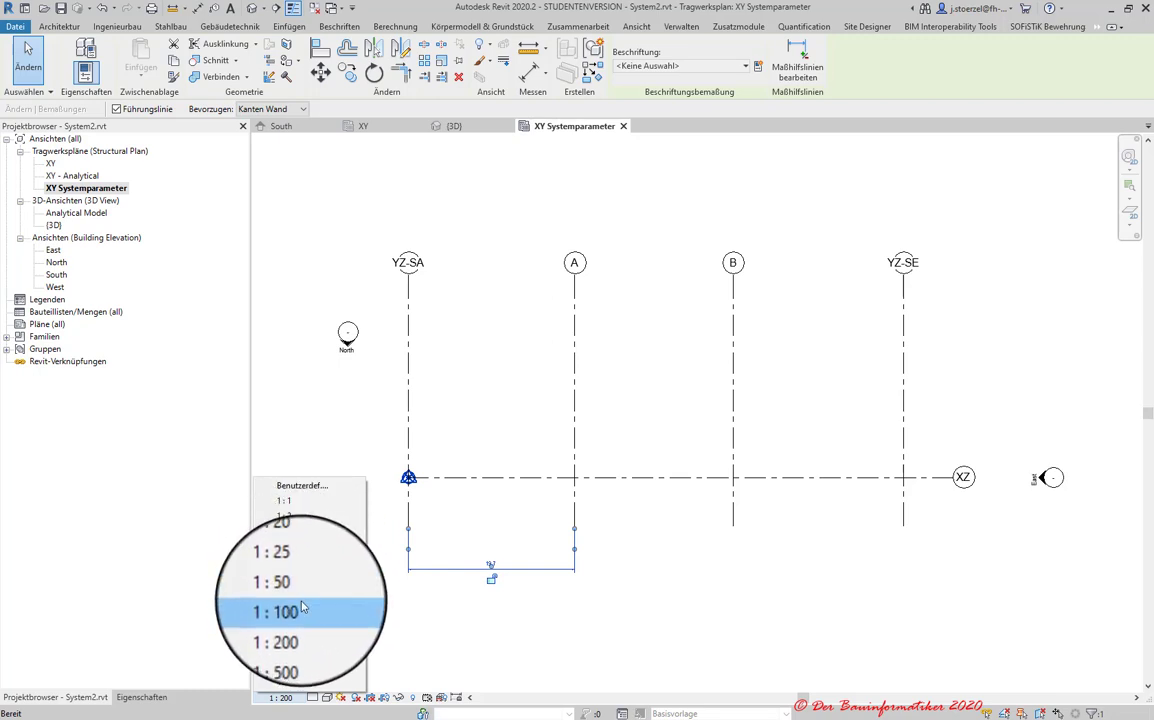
- Change the XY plan's view scale to 1:100, then to 1:500
{"action": "left_click", "coordinate": [304, 607]}
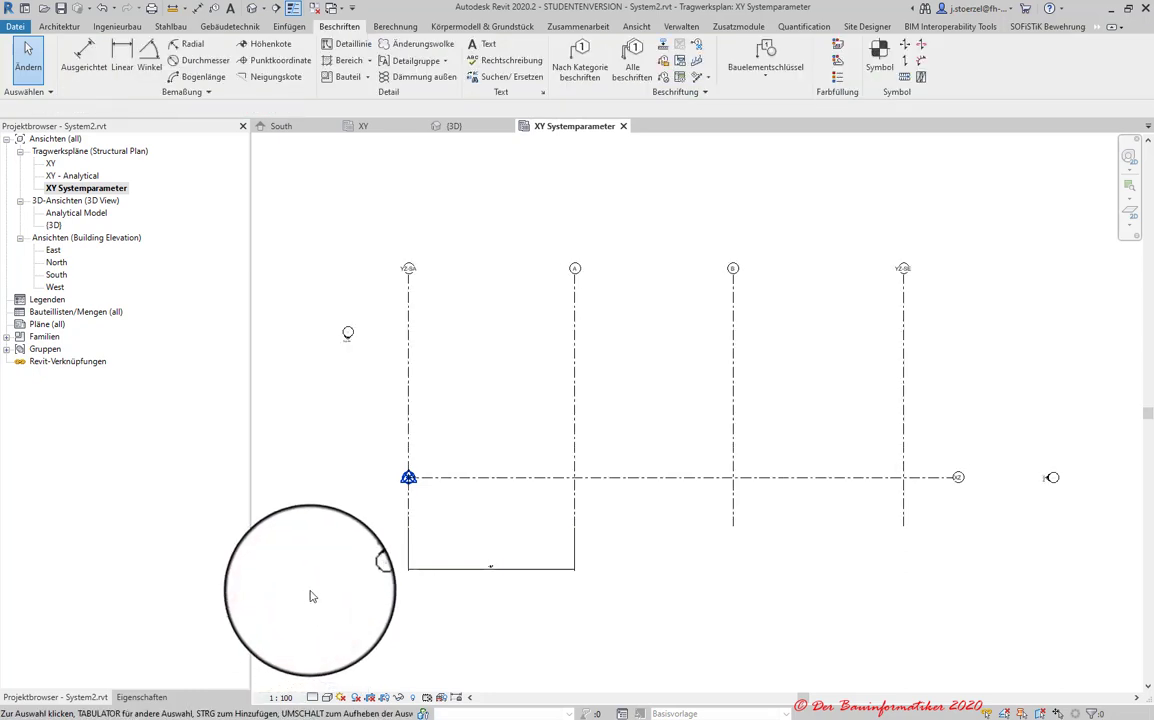
{"action": "left_click", "coordinate": [281, 697]}
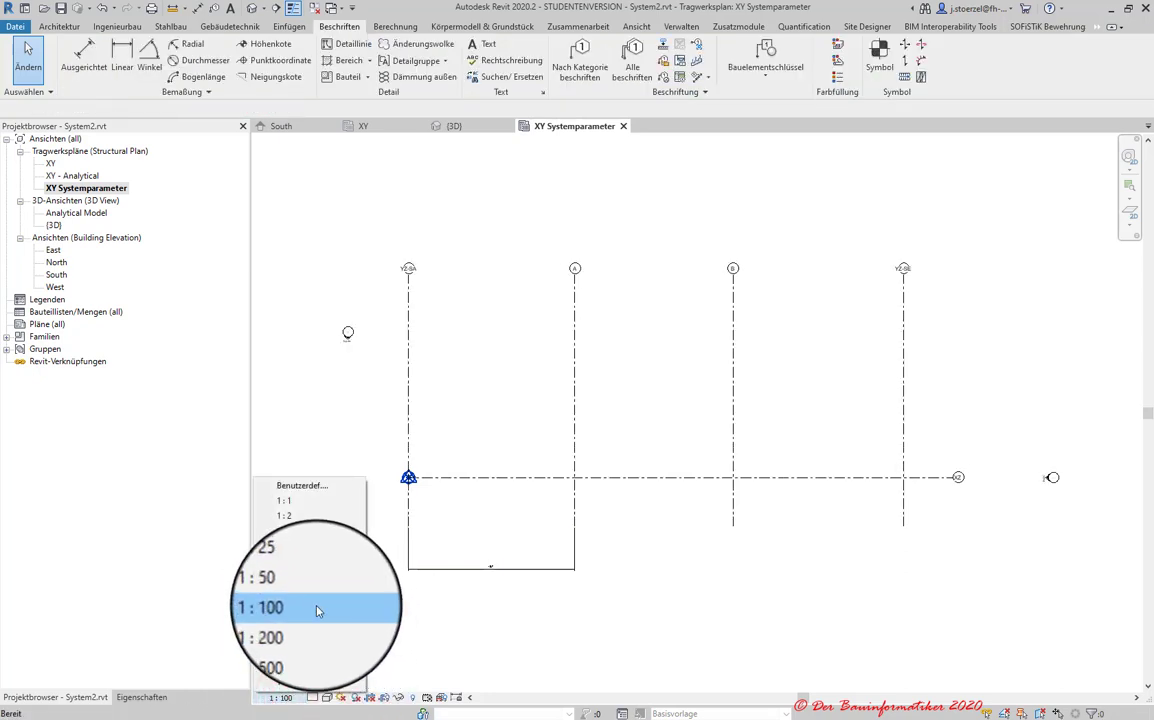
{"action": "left_click", "coordinate": [304, 632]}
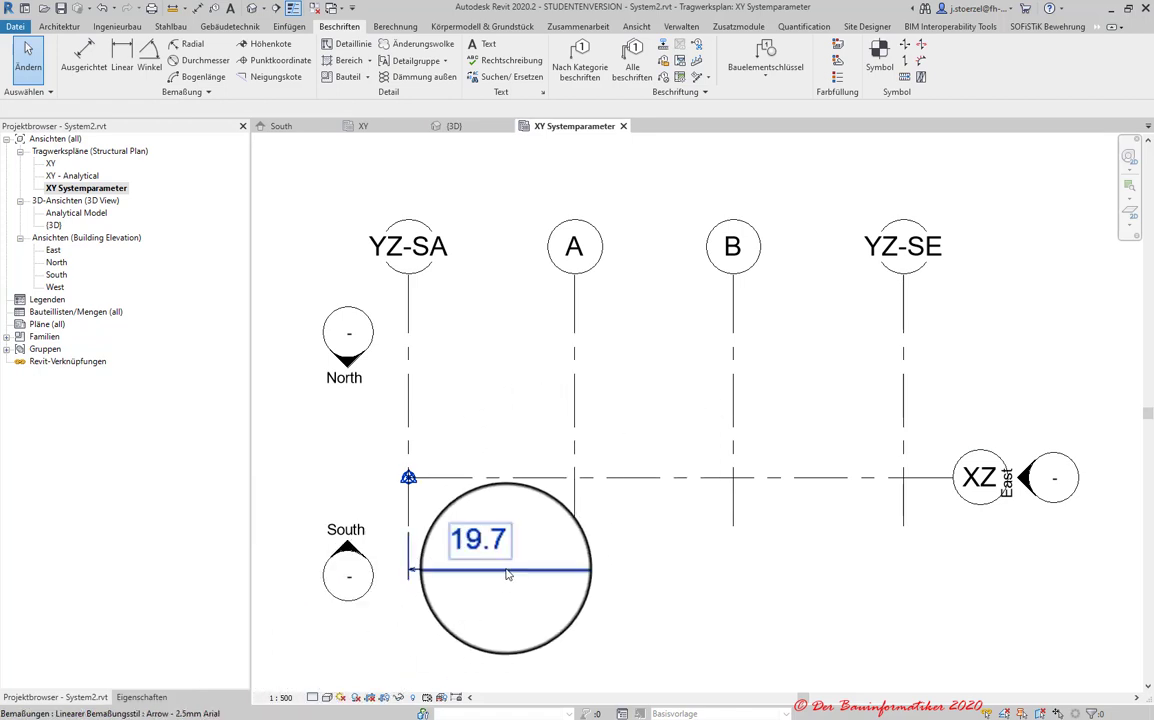
- Select the 19.7 dimension between grids YZ-SA and A for labelling
{"action": "left_click", "coordinate": [507, 570]}
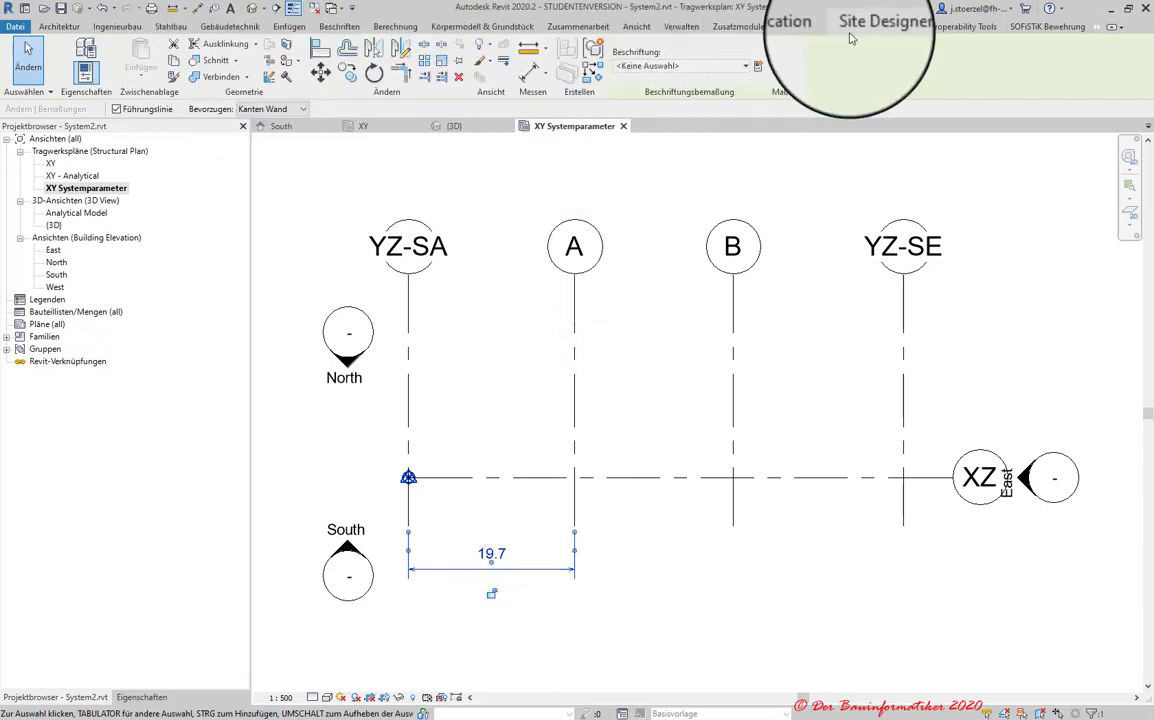
{"action": "left_click", "coordinate": [681, 30]}
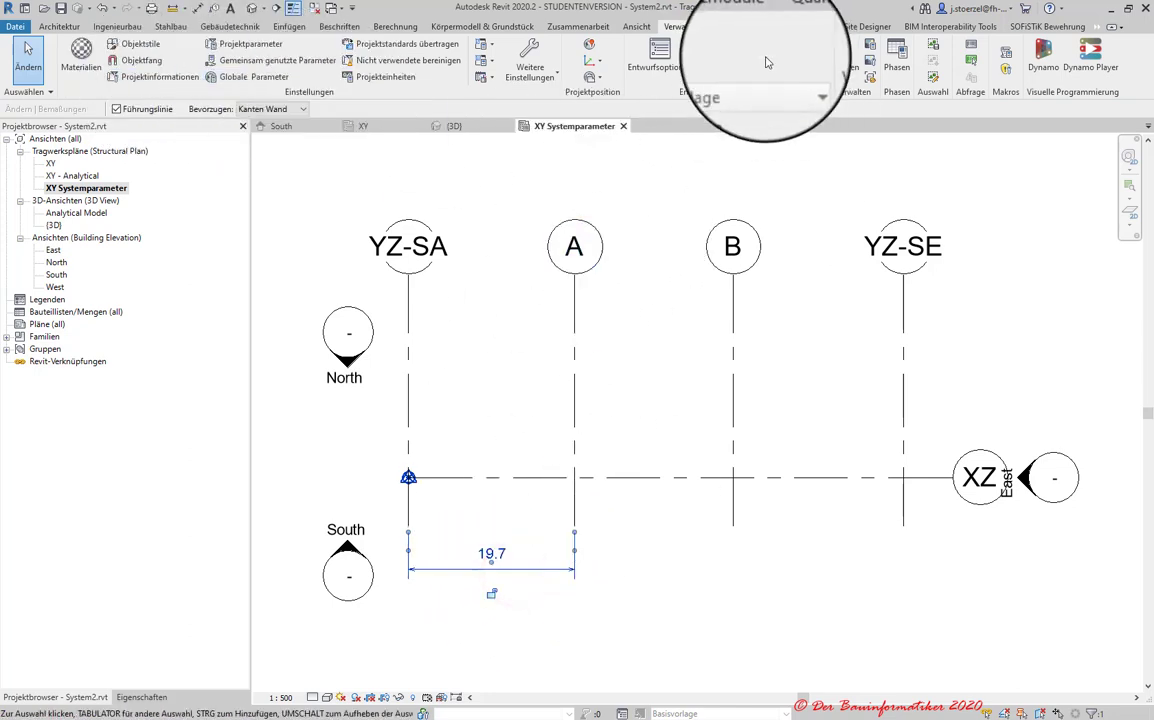
{"action": "key", "text": "Escape"}
{"action": "left_click", "coordinate": [546, 560]}
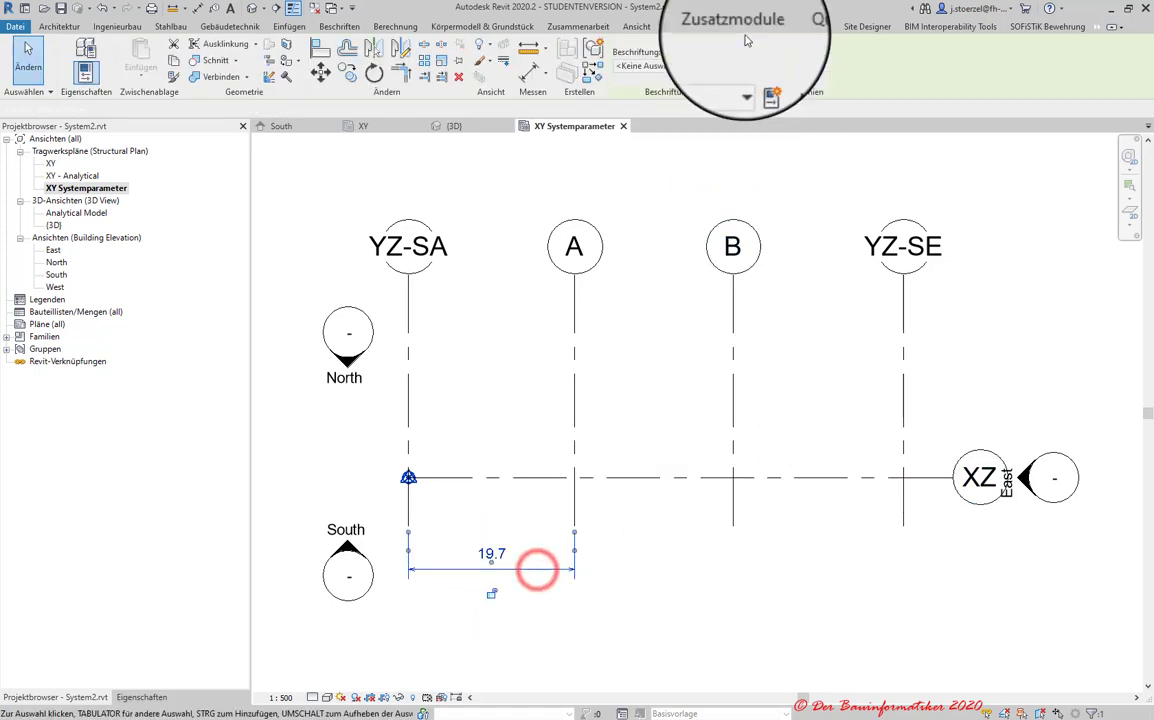
- Label the 19.7 YZ-SA to A dimension with parameter l1
{"action": "left_click", "coordinate": [746, 68]}
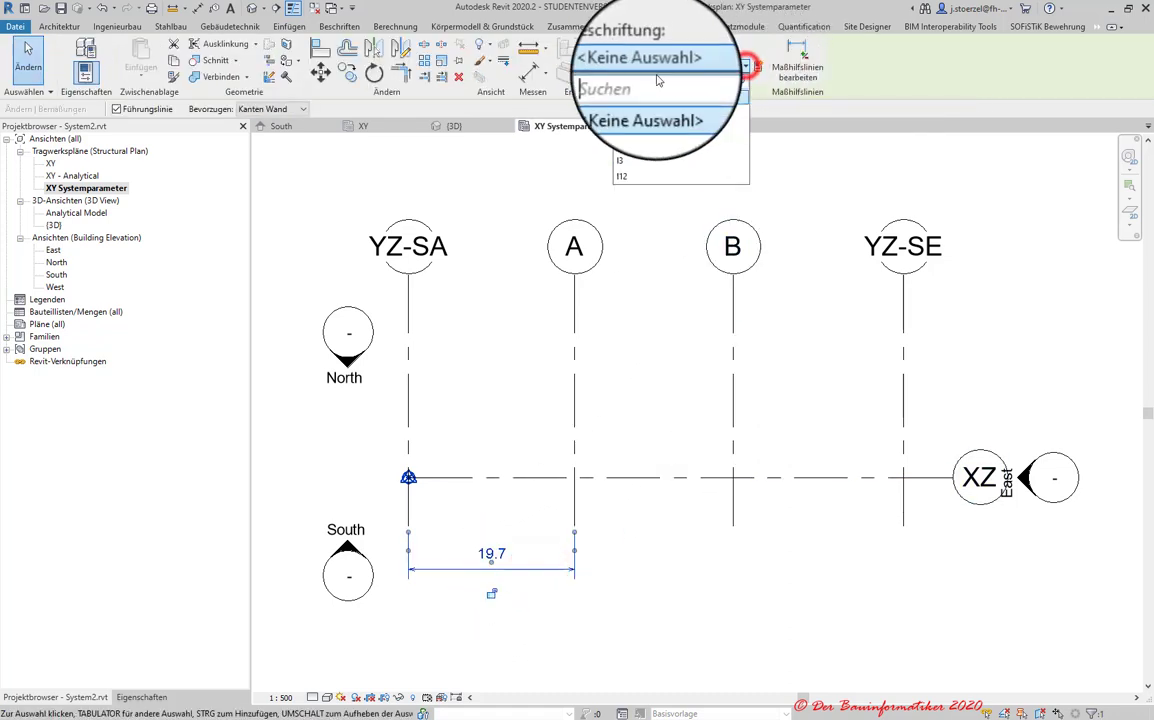
{"action": "left_click", "coordinate": [599, 123]}
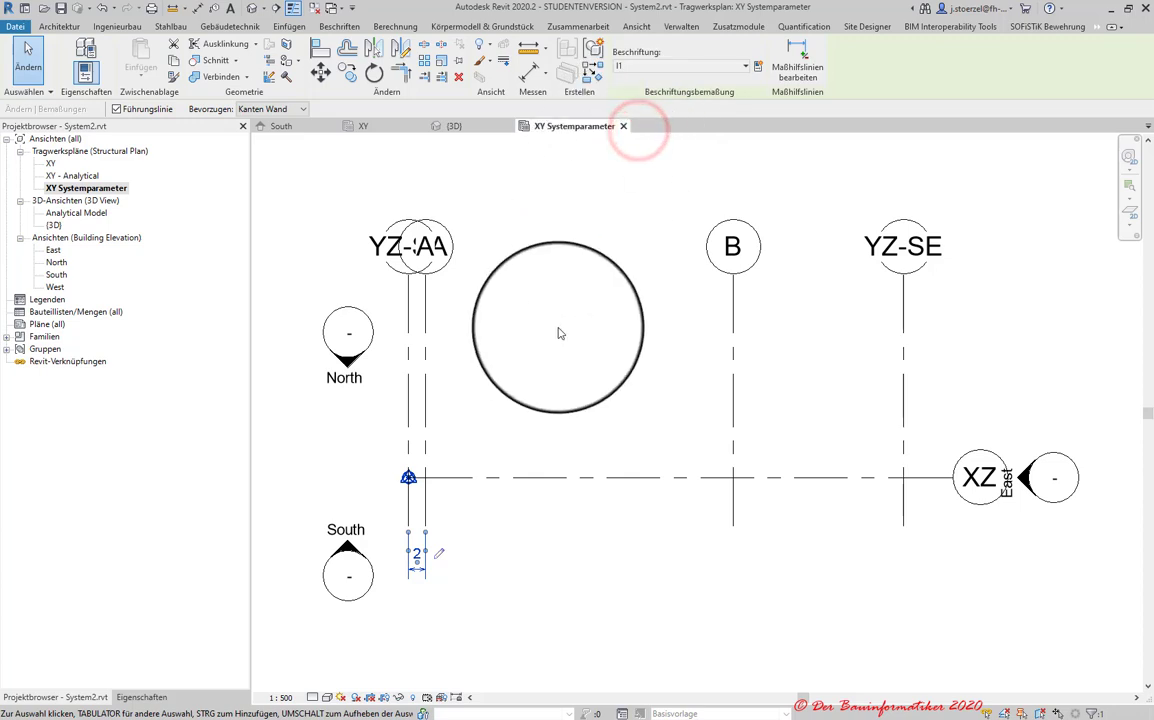
{"action": "left_click", "coordinate": [478, 372]}
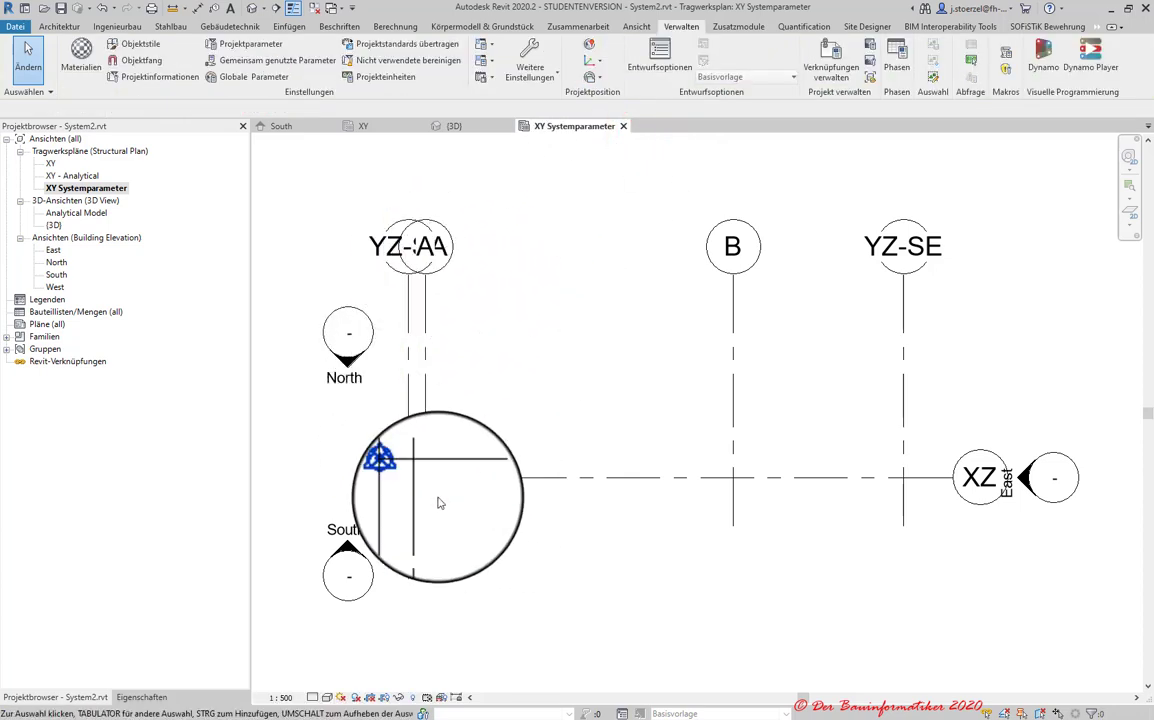
{"action": "scroll", "coordinate": [446, 499], "scroll_direction": "up", "scroll_amount": 2}
{"action": "scroll", "coordinate": [435, 420], "scroll_direction": "down", "scroll_amount": 2}
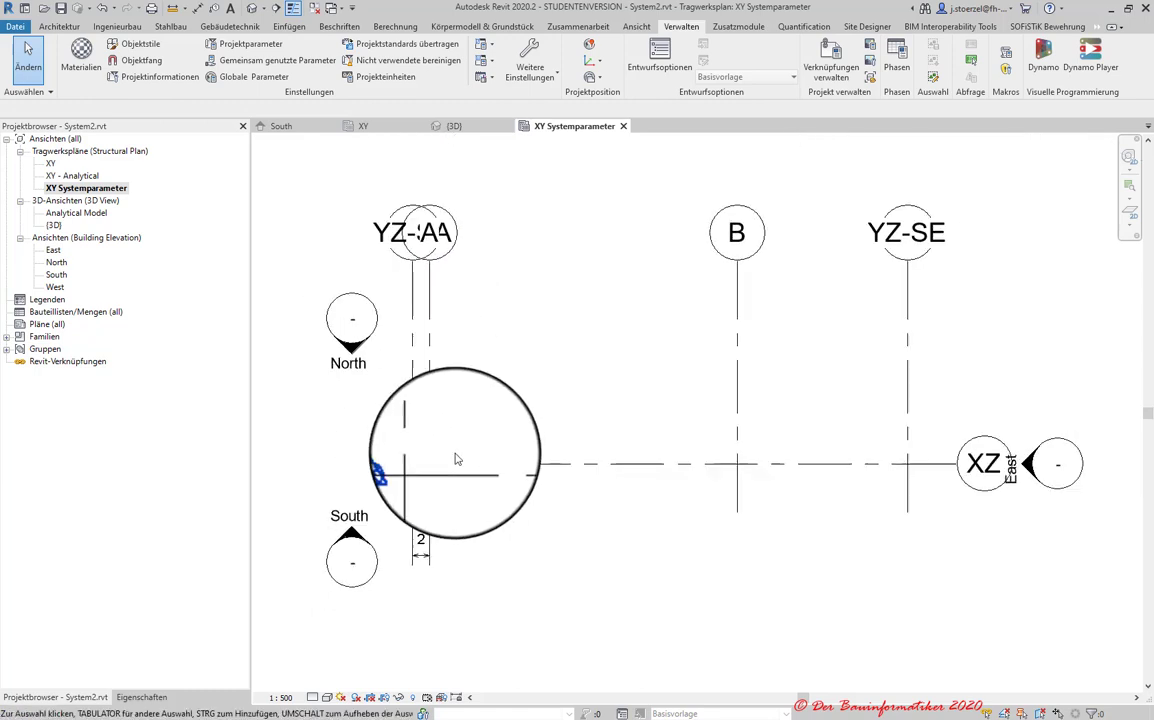
- Set the XY plan's view scale back to 1:200
{"action": "left_click", "coordinate": [283, 704]}
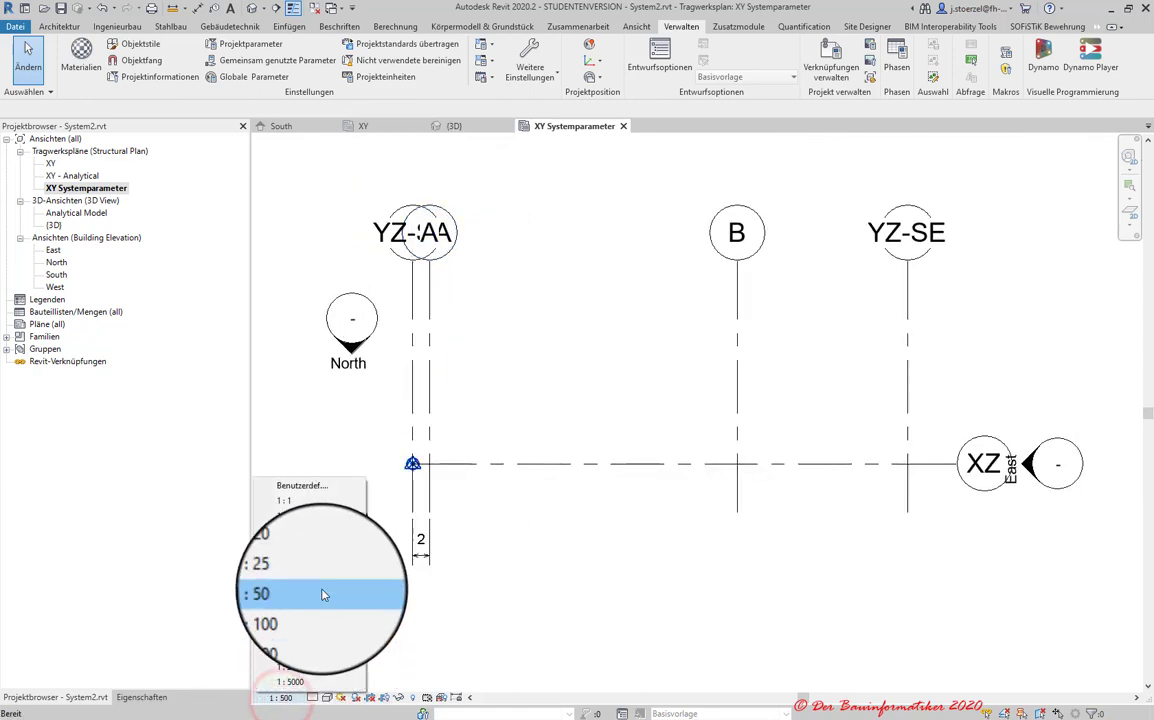
{"action": "left_click", "coordinate": [313, 624]}
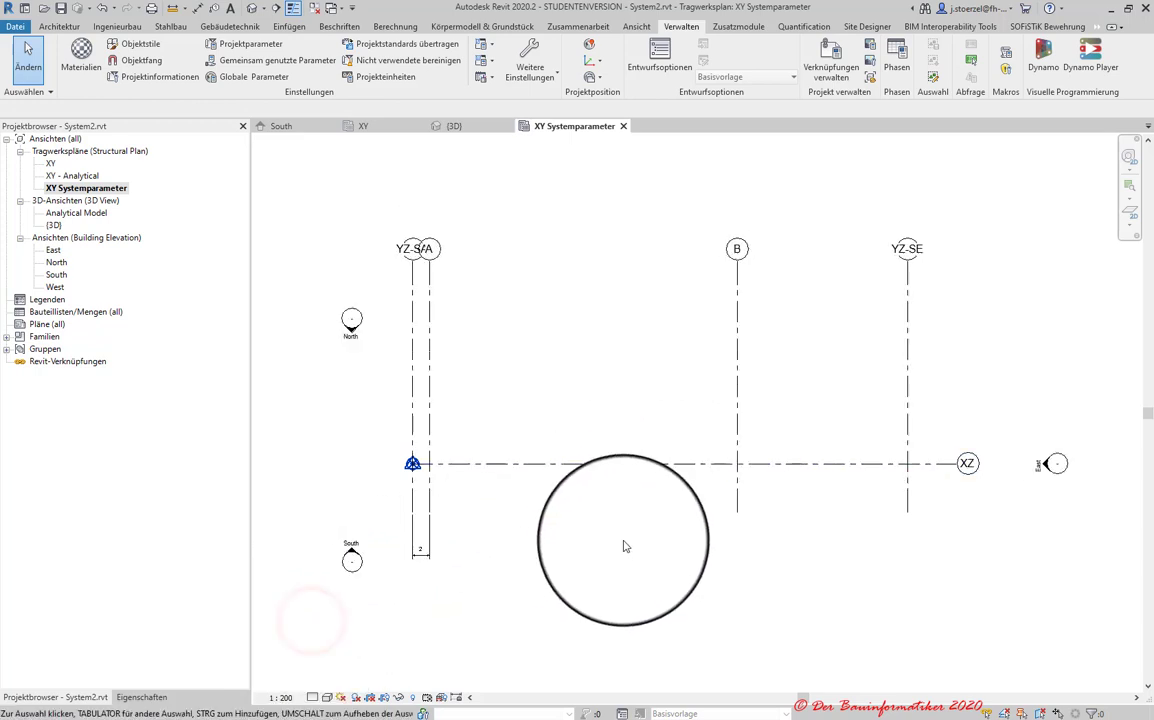
{"action": "scroll", "coordinate": [464, 553], "scroll_direction": "up", "scroll_amount": 2}
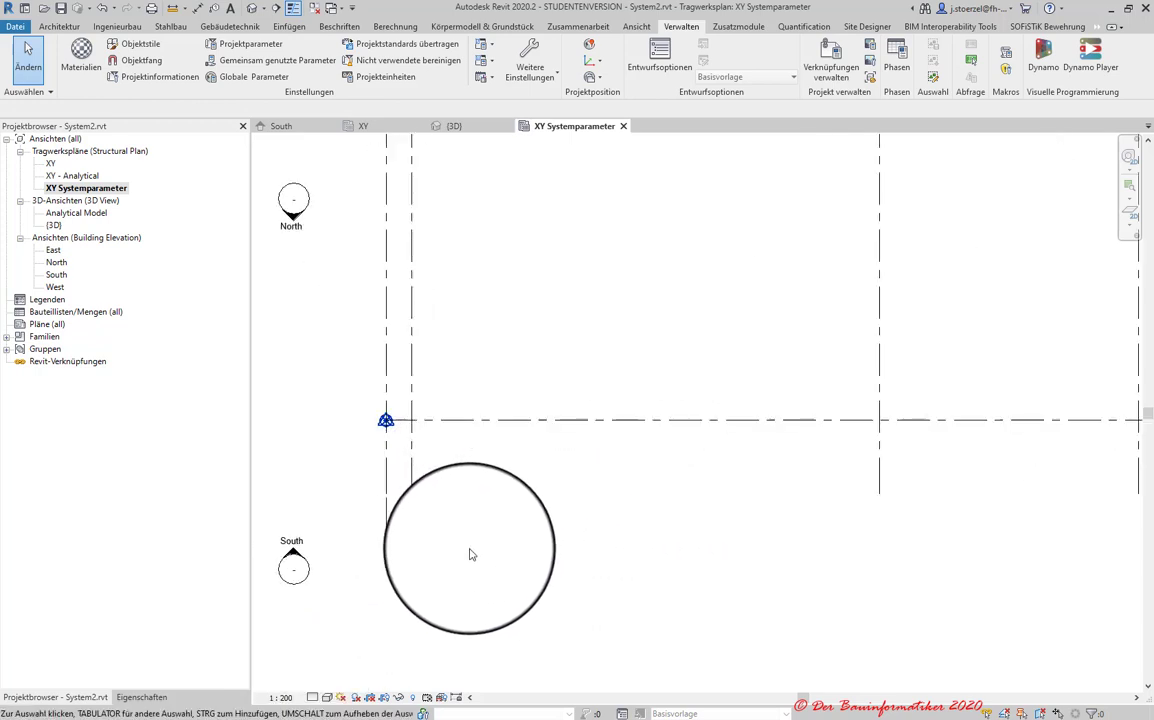
{"action": "scroll", "coordinate": [471, 554], "scroll_direction": "down", "scroll_amount": 1}
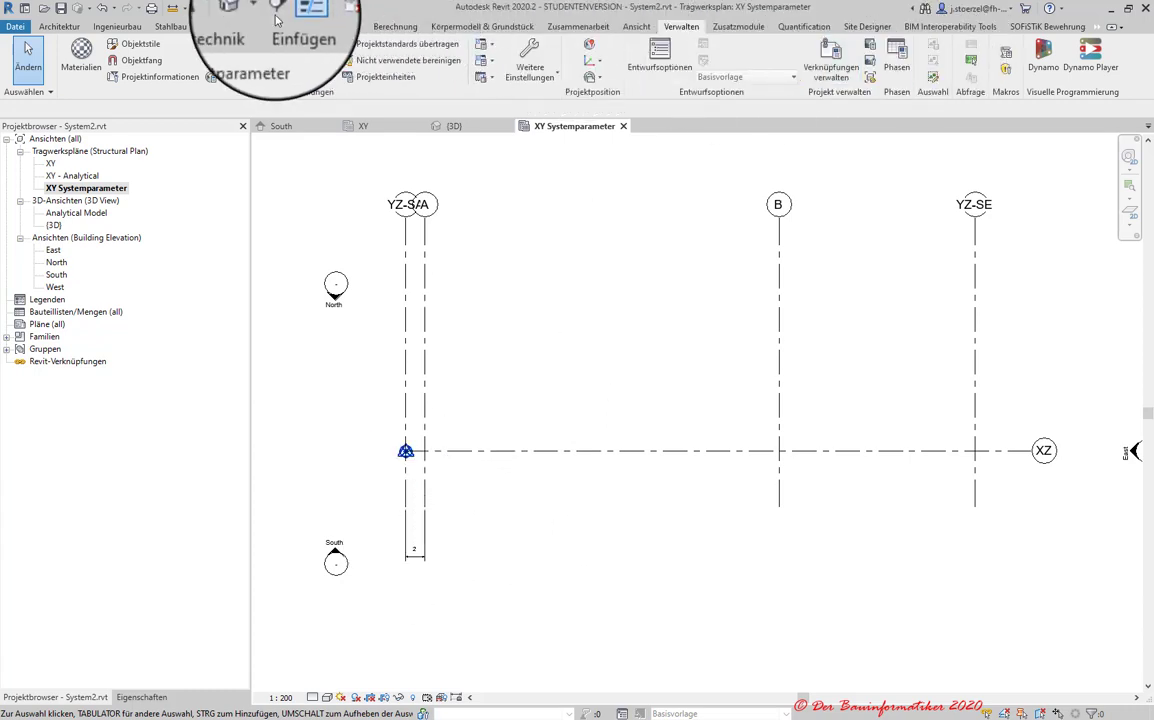
- Place an aligned dimension string across grids A, B and YZ-SE (36.5 and 20.2)
{"action": "left_click", "coordinate": [200, 12]}
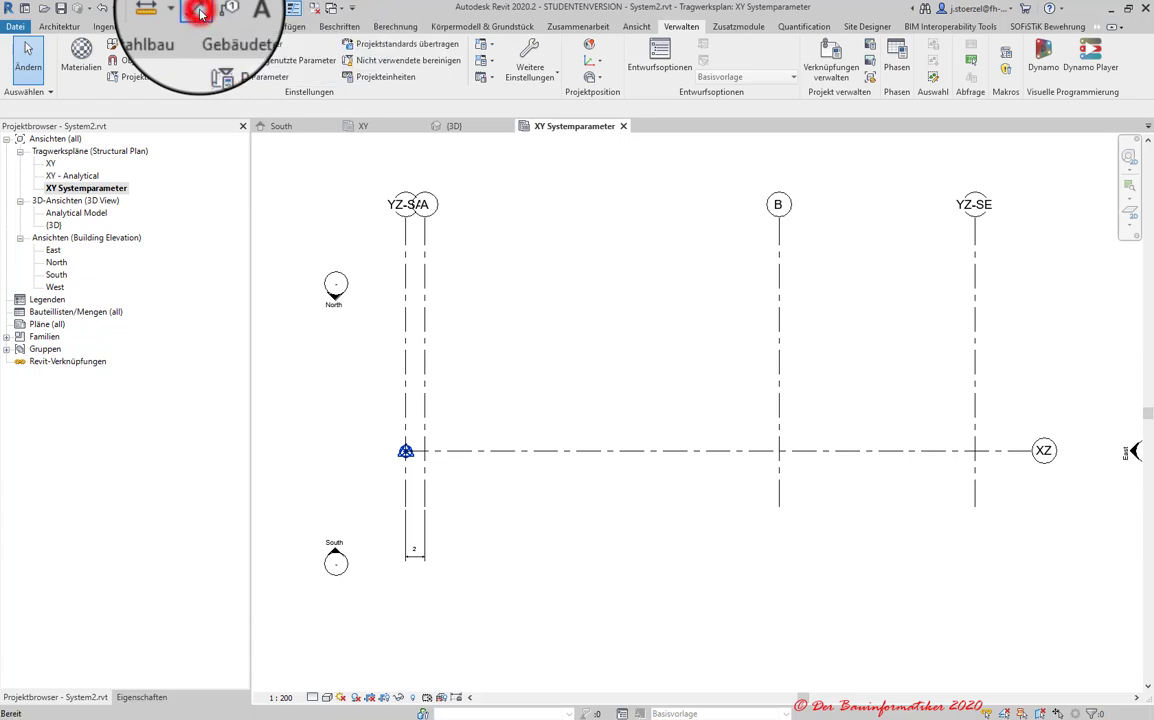
{"action": "left_click", "coordinate": [423, 498]}
{"action": "scroll", "coordinate": [423, 498], "scroll_direction": "down", "scroll_amount": 1}
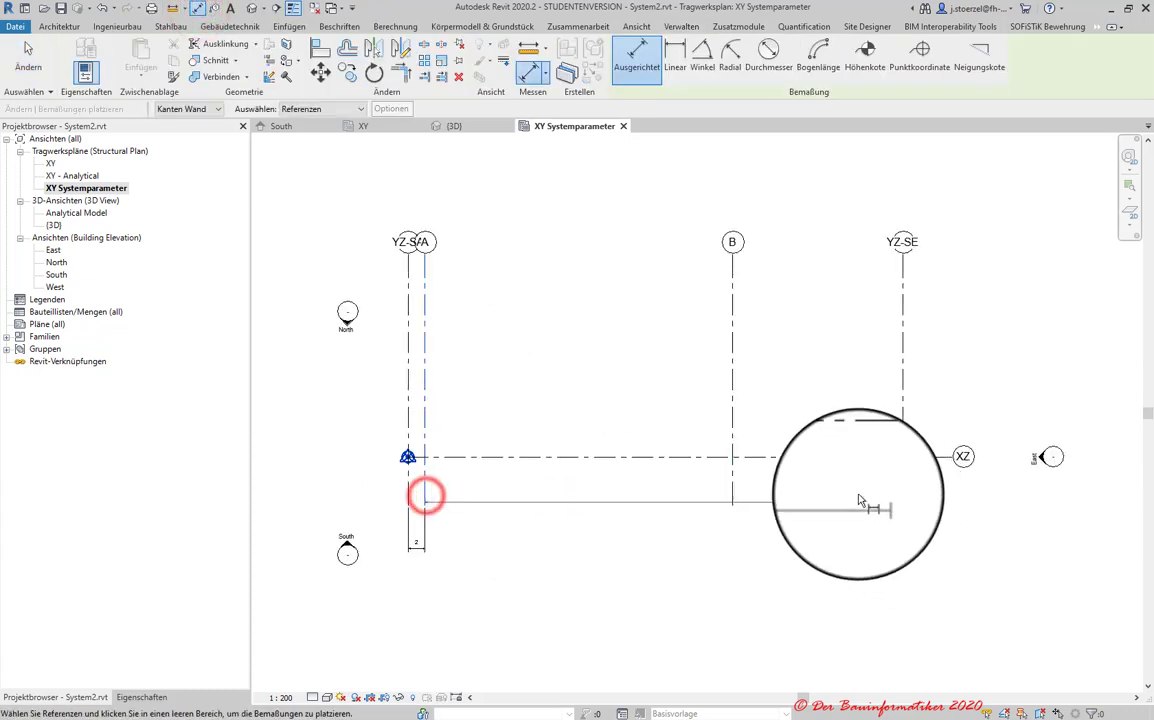
{"action": "left_click", "coordinate": [733, 483]}
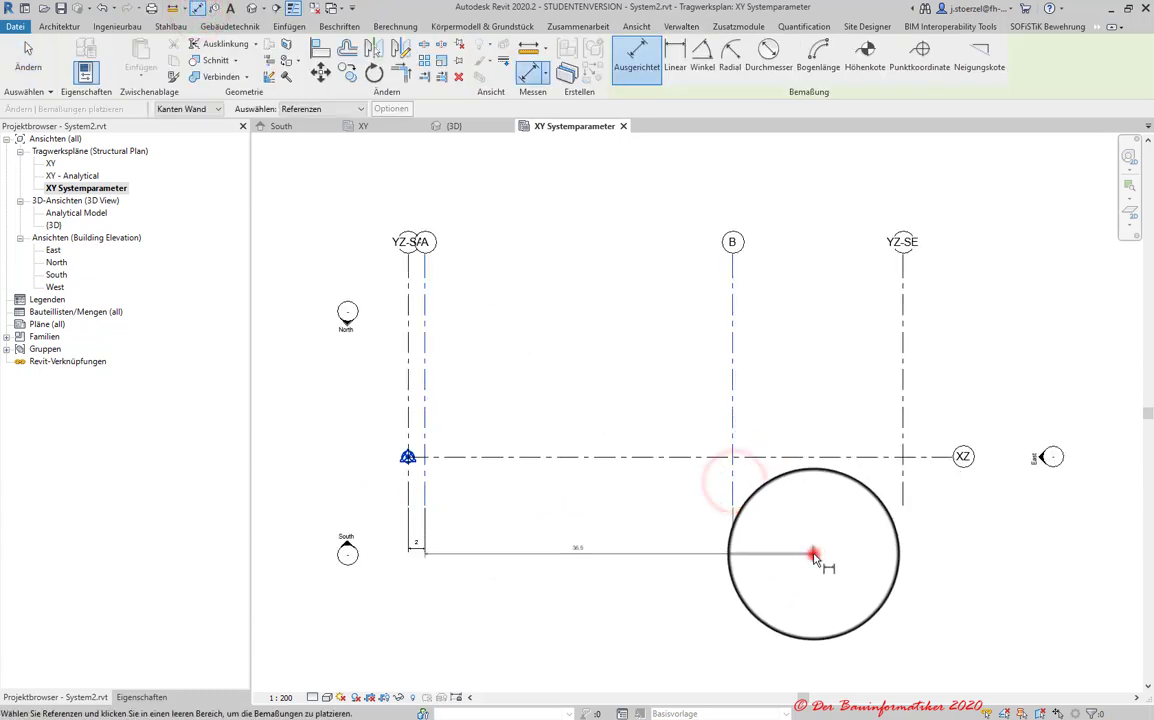
{"action": "left_click", "coordinate": [813, 549]}
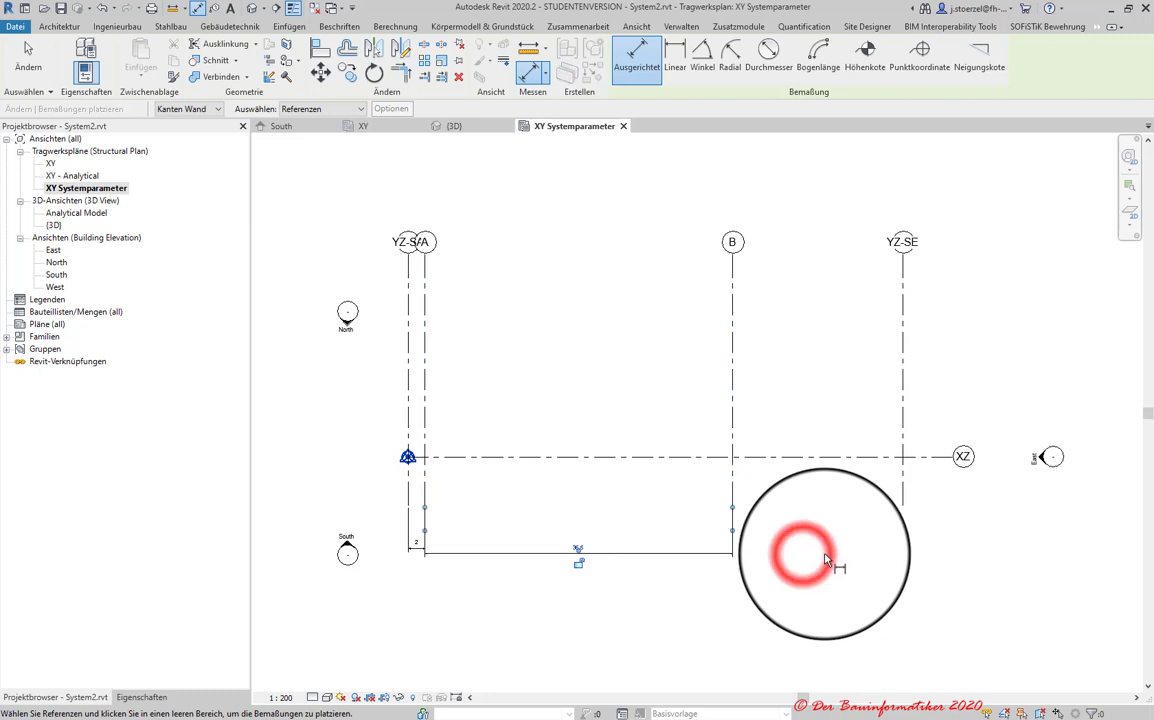
{"action": "left_click", "coordinate": [903, 468]}
{"action": "left_click", "coordinate": [953, 556]}
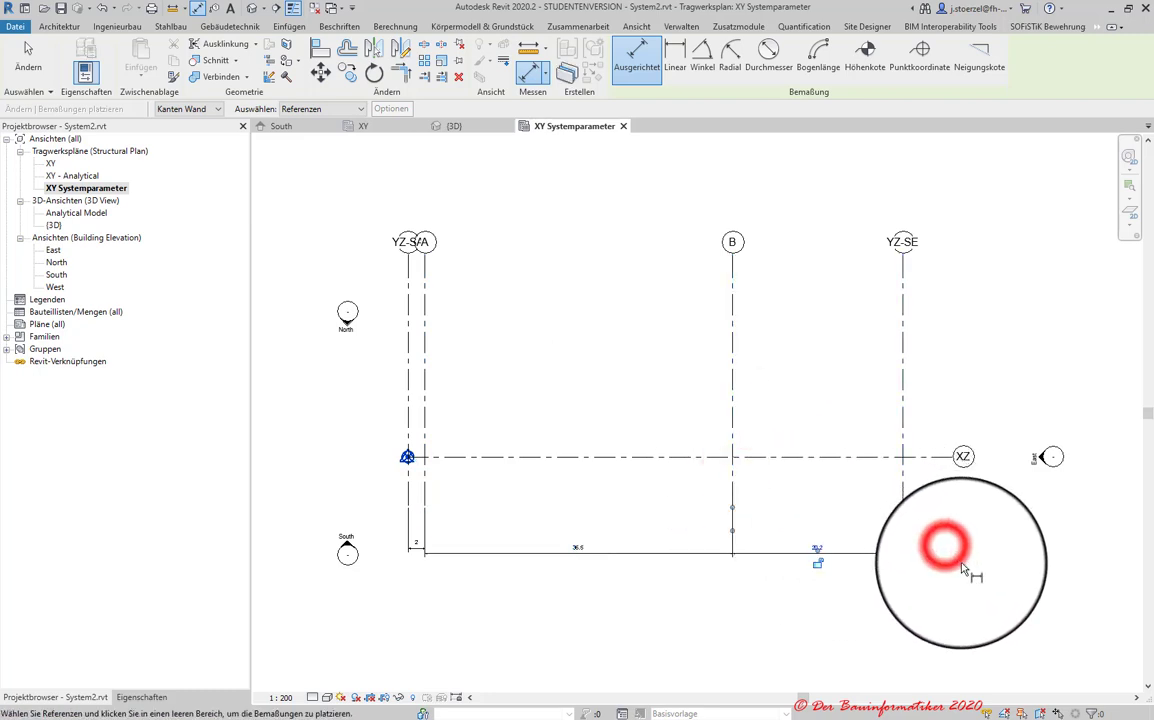
{"action": "key", "text": "Escape"}
{"action": "scroll", "coordinate": [560, 575], "scroll_direction": "up", "scroll_amount": 2}
- Label the 36.5 dimension with l2, which triggers a constraint error
{"action": "left_click", "coordinate": [581, 545]}
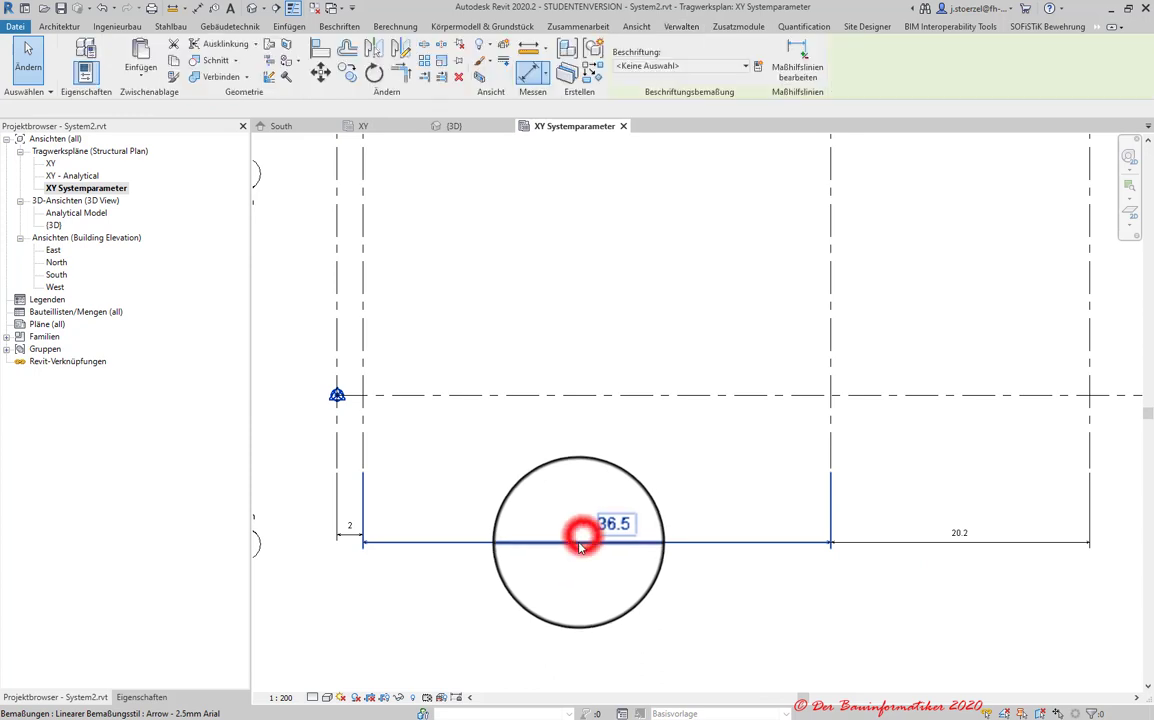
{"action": "scroll", "coordinate": [641, 224], "scroll_direction": "down", "scroll_amount": 2}
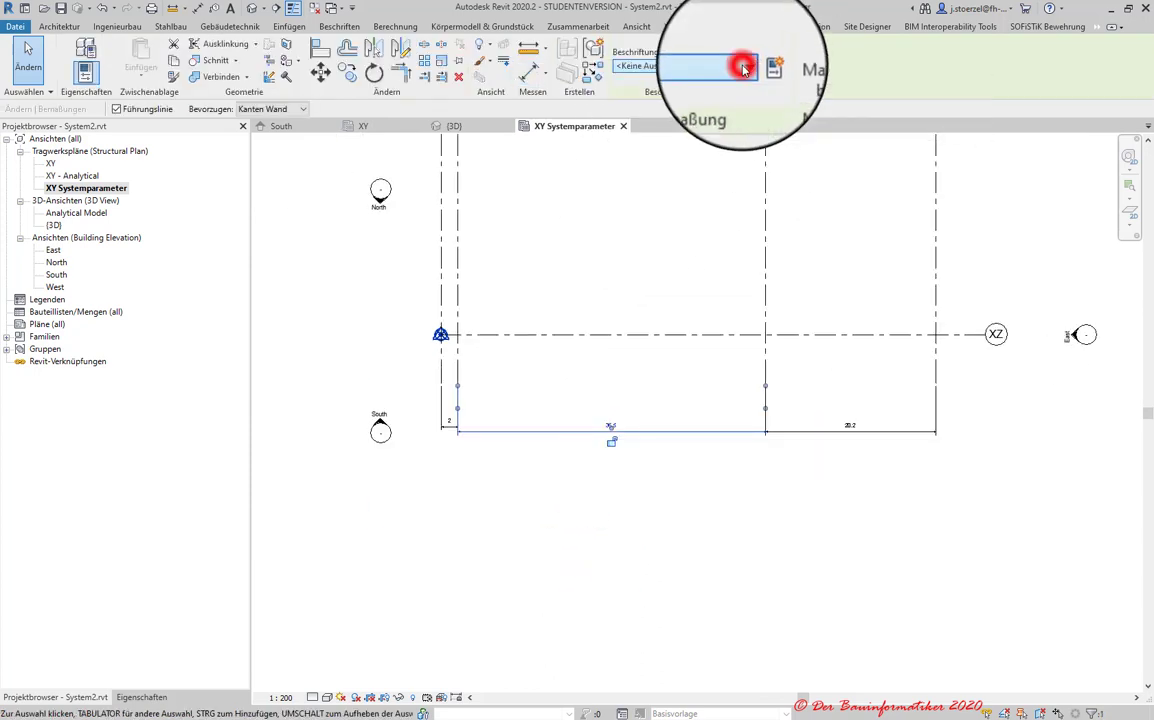
{"action": "left_click", "coordinate": [743, 68]}
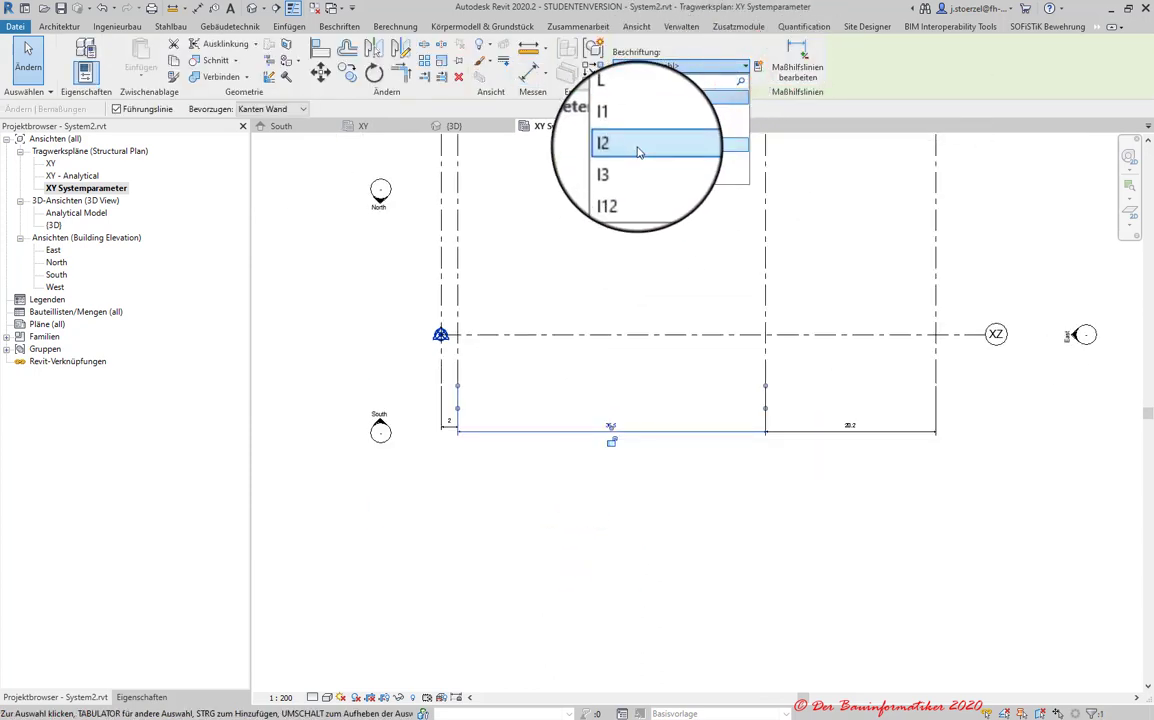
{"action": "left_click", "coordinate": [637, 148]}
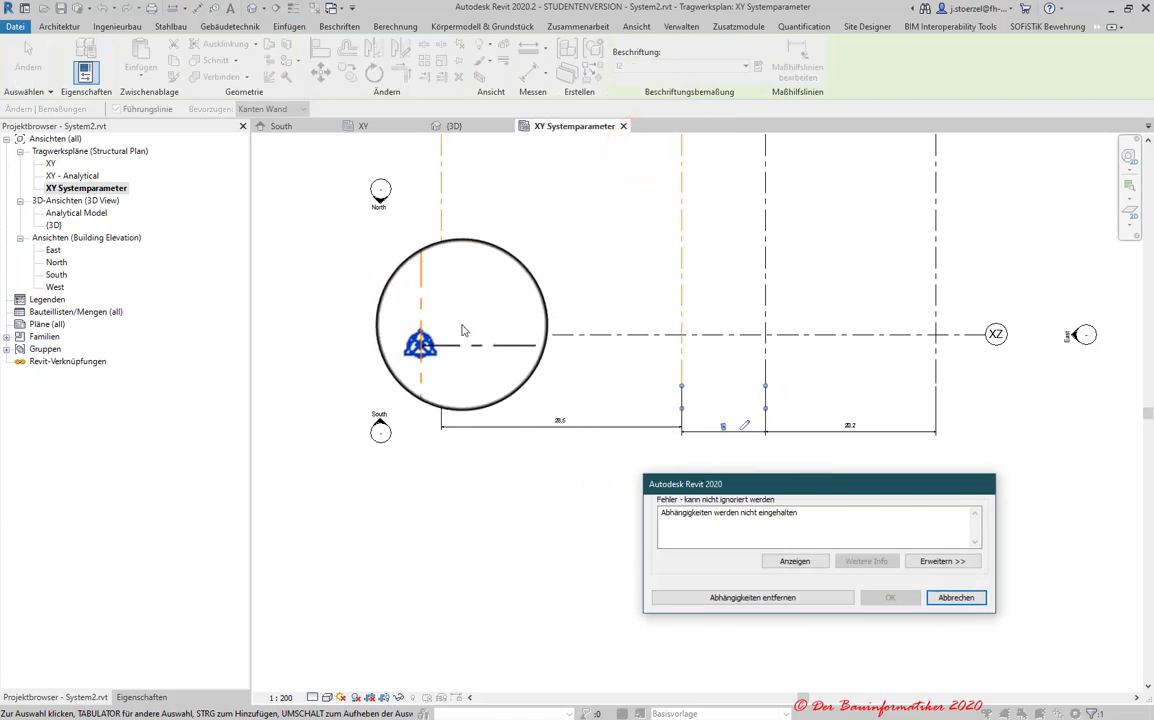
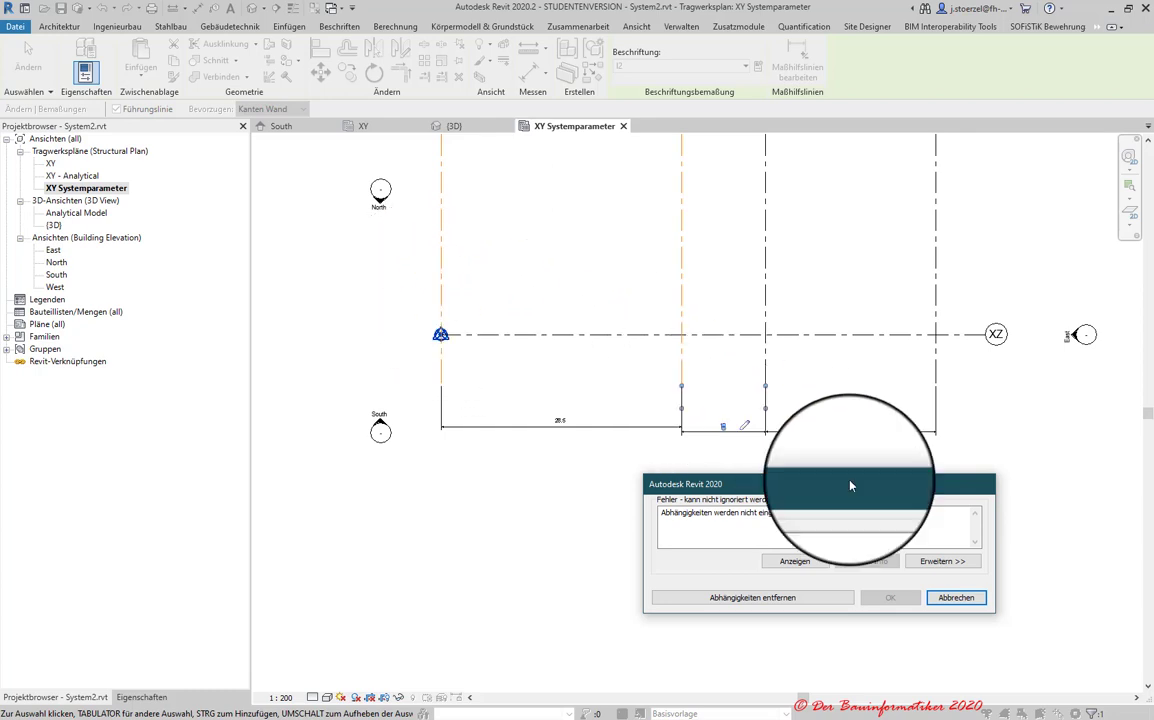
- Cancel the constraint error and delete the 36.5 chain dimension string
{"action": "left_click", "coordinate": [956, 597]}
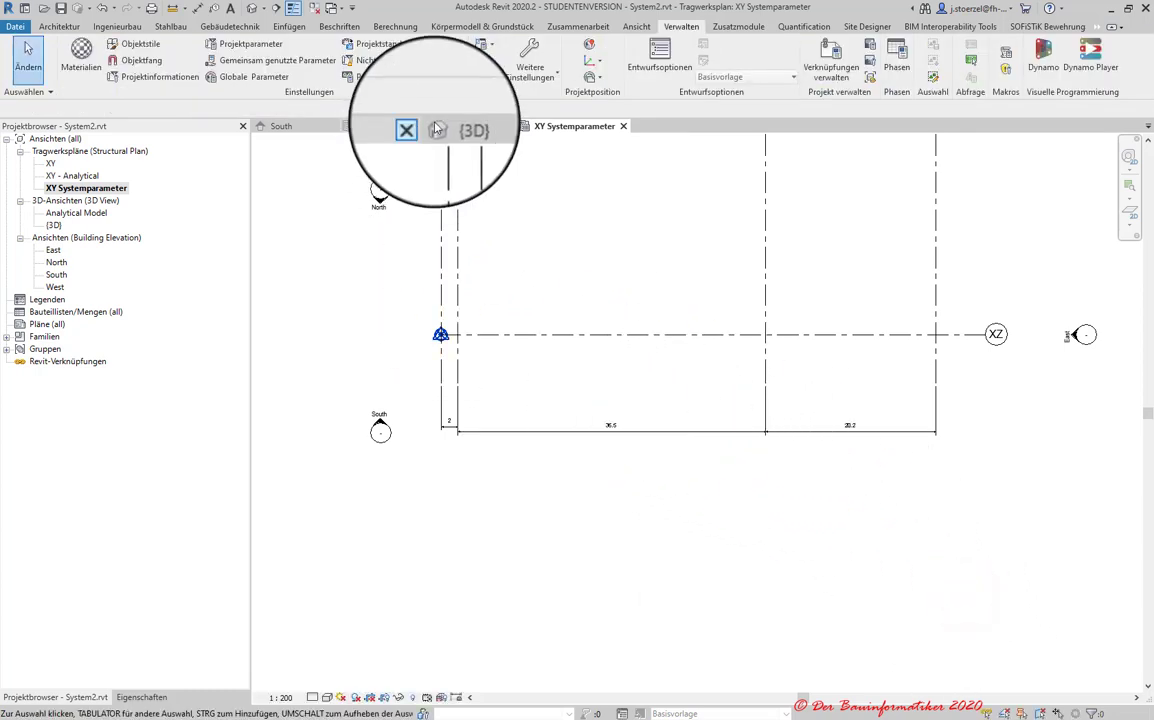
{"action": "left_click", "coordinate": [675, 432]}
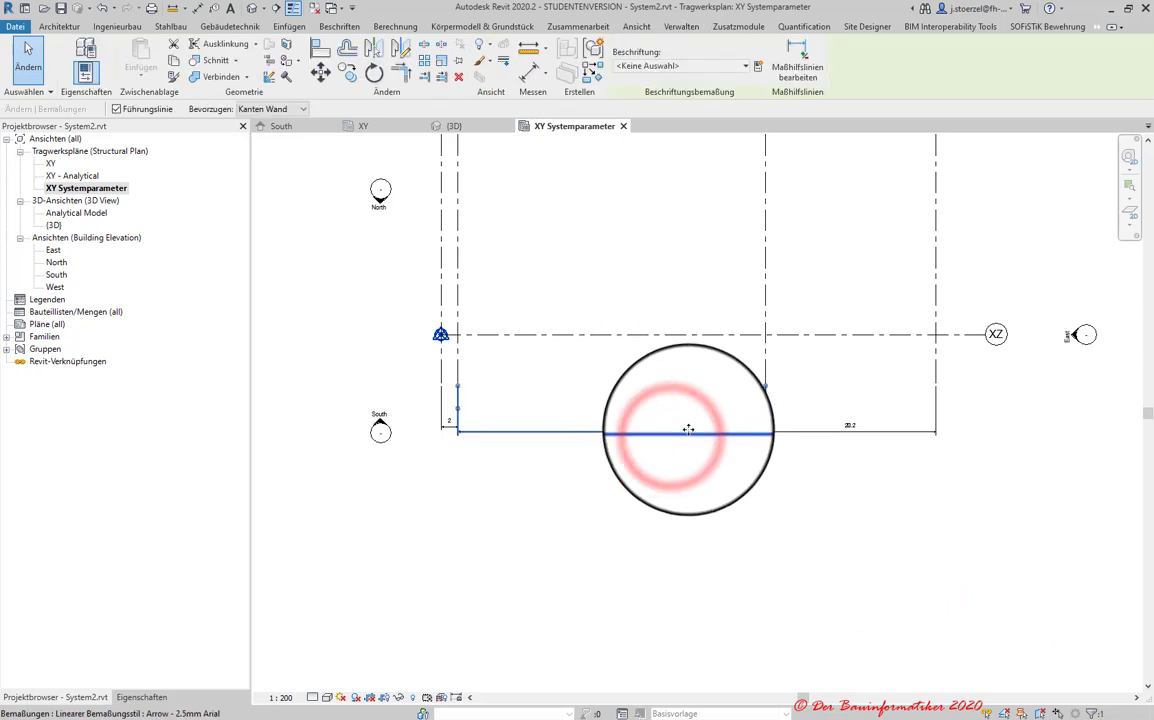
{"action": "key", "text": "Escape"}
{"action": "left_click", "coordinate": [820, 432]}
{"action": "key", "text": "Delete"}
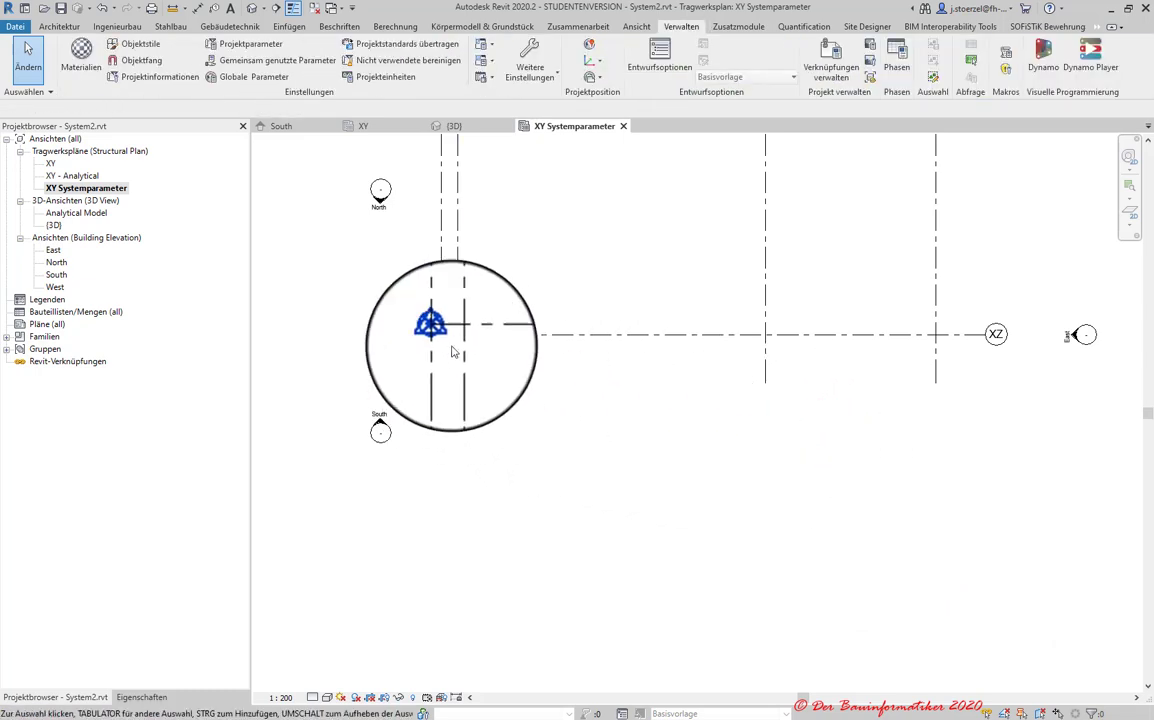
- Select and clear a vertical grid line, then pan the plan left
{"action": "left_click", "coordinate": [463, 372]}
{"action": "left_click", "coordinate": [703, 368]}
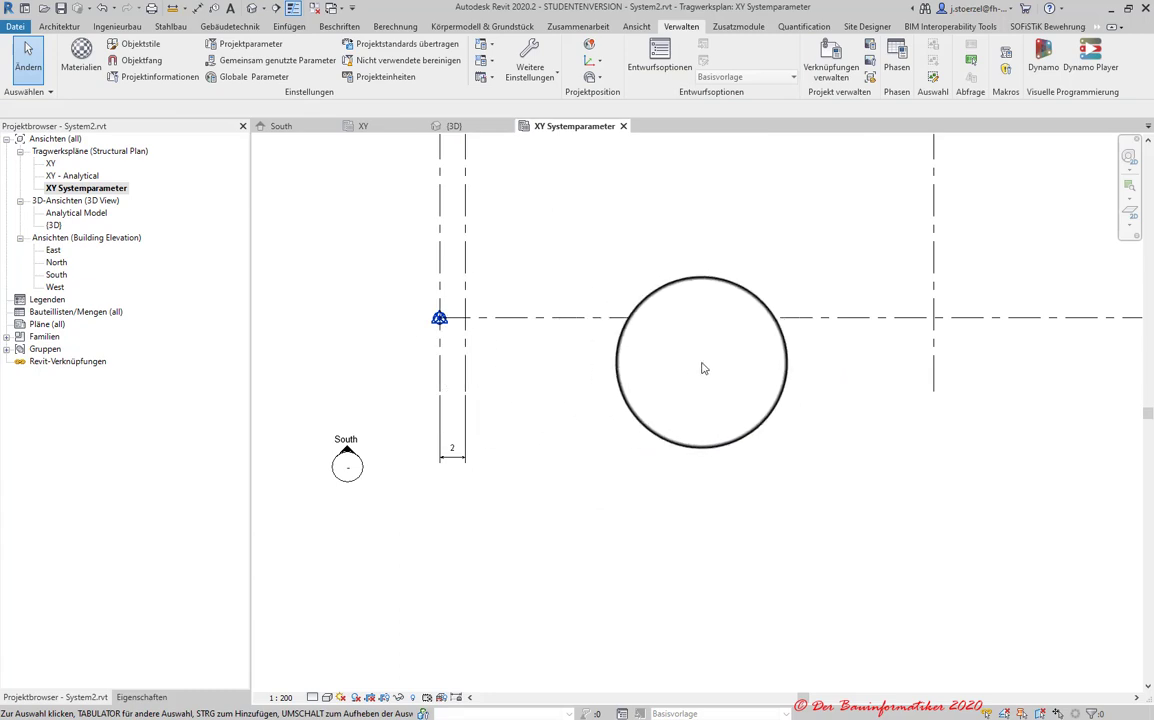
{"action": "middle_click_drag", "start_coordinate": [703, 368], "coordinate": [546, 391]}
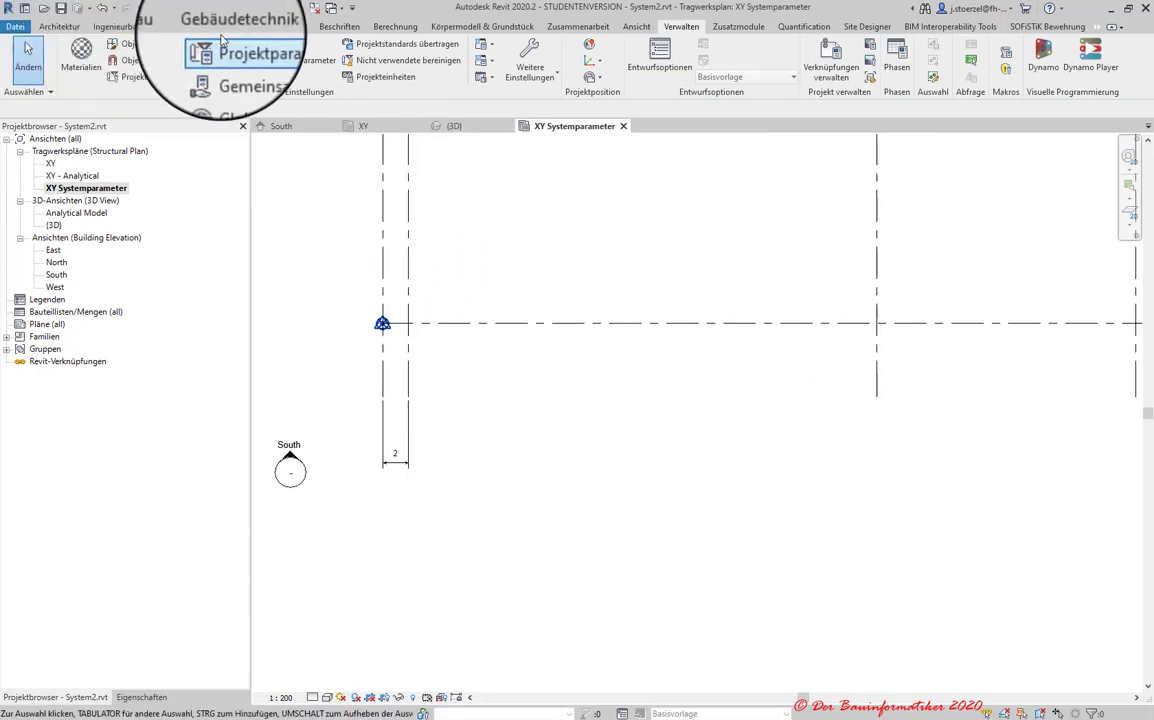
- Add aligned dimensions from grid A: 38.5 to grid B and 58.7 to the rightmost grid
{"action": "left_click", "coordinate": [199, 10]}
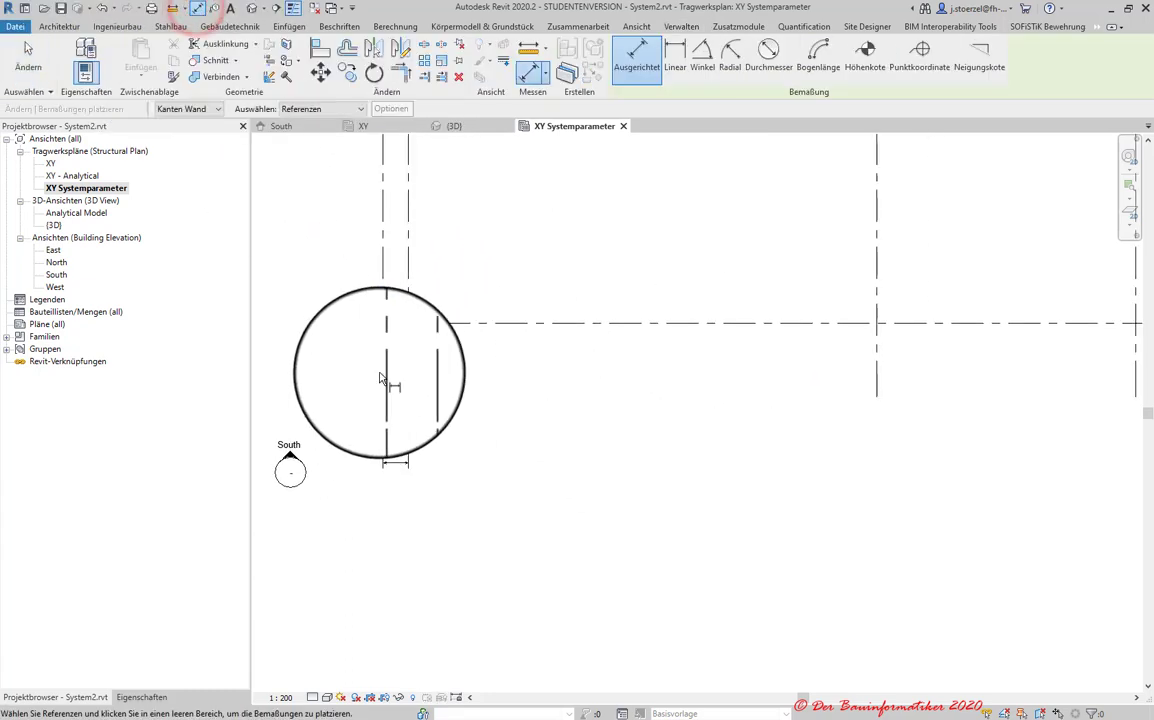
{"action": "left_click", "coordinate": [382, 357]}
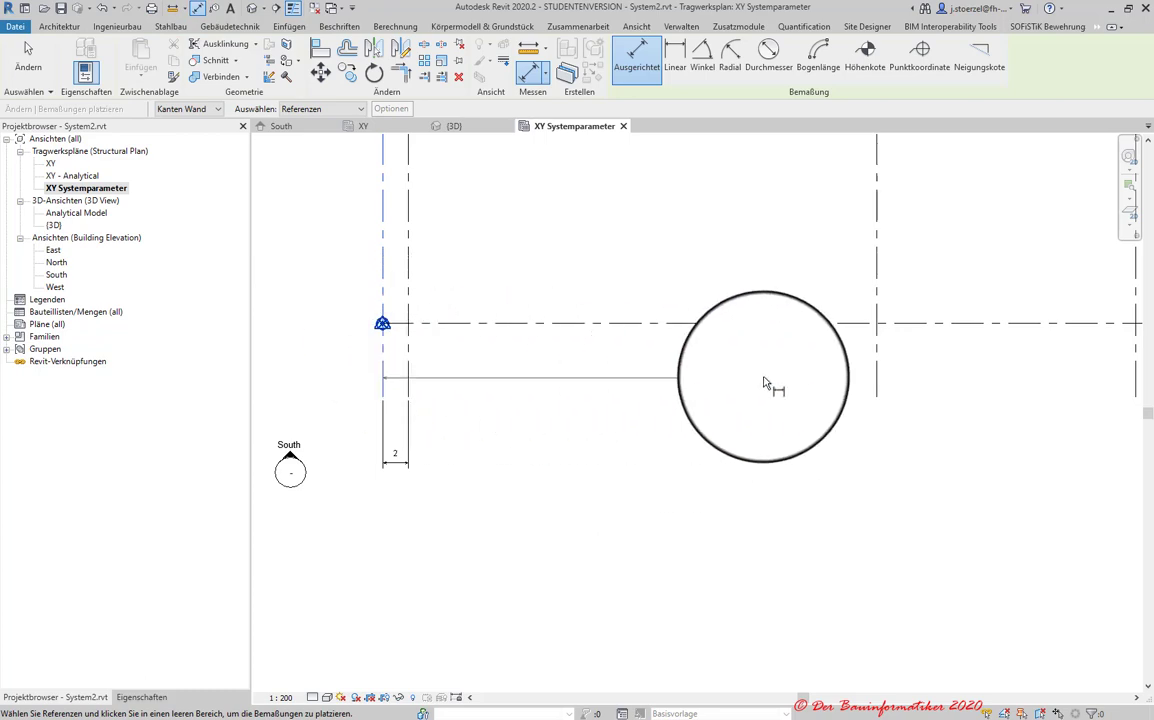
{"action": "left_click", "coordinate": [876, 366]}
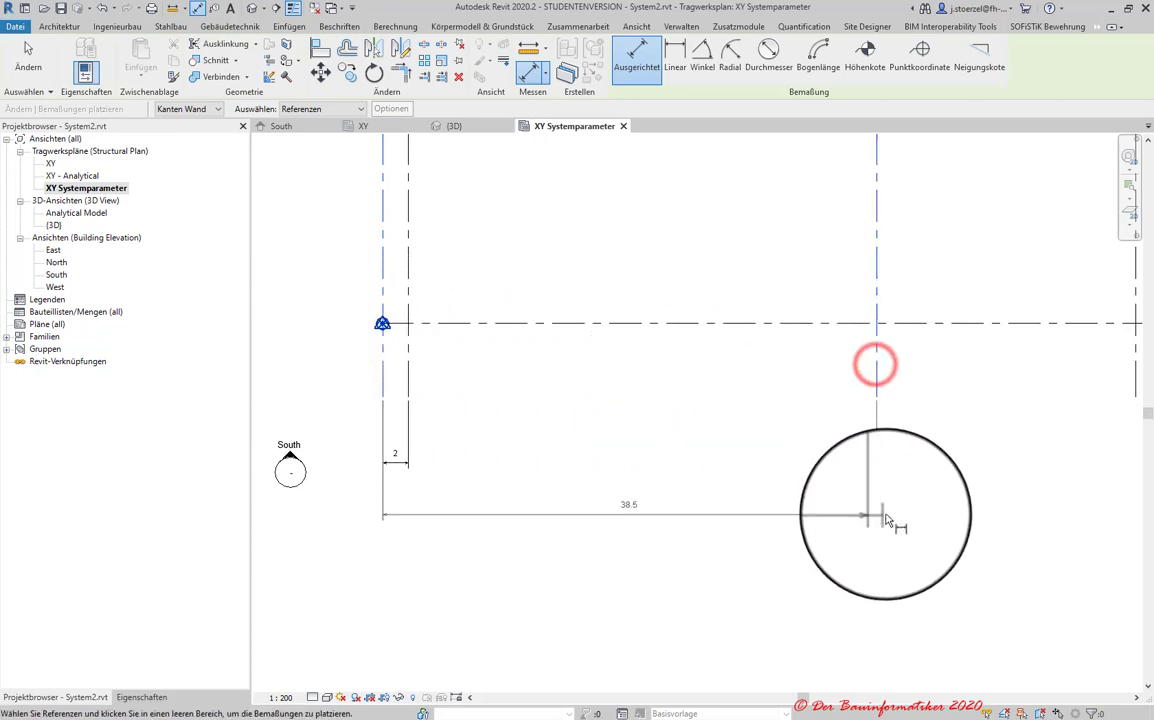
{"action": "left_click", "coordinate": [886, 500]}
{"action": "scroll", "coordinate": [497, 364], "scroll_direction": "down", "scroll_amount": 1}
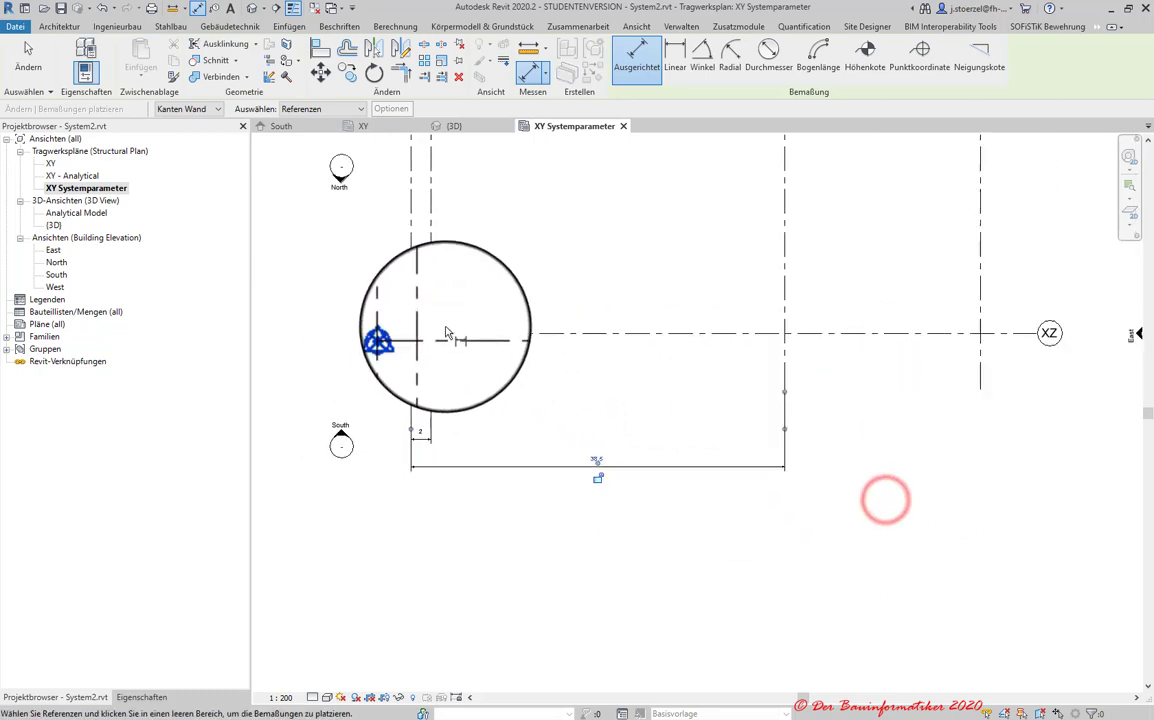
{"action": "left_click", "coordinate": [409, 280]}
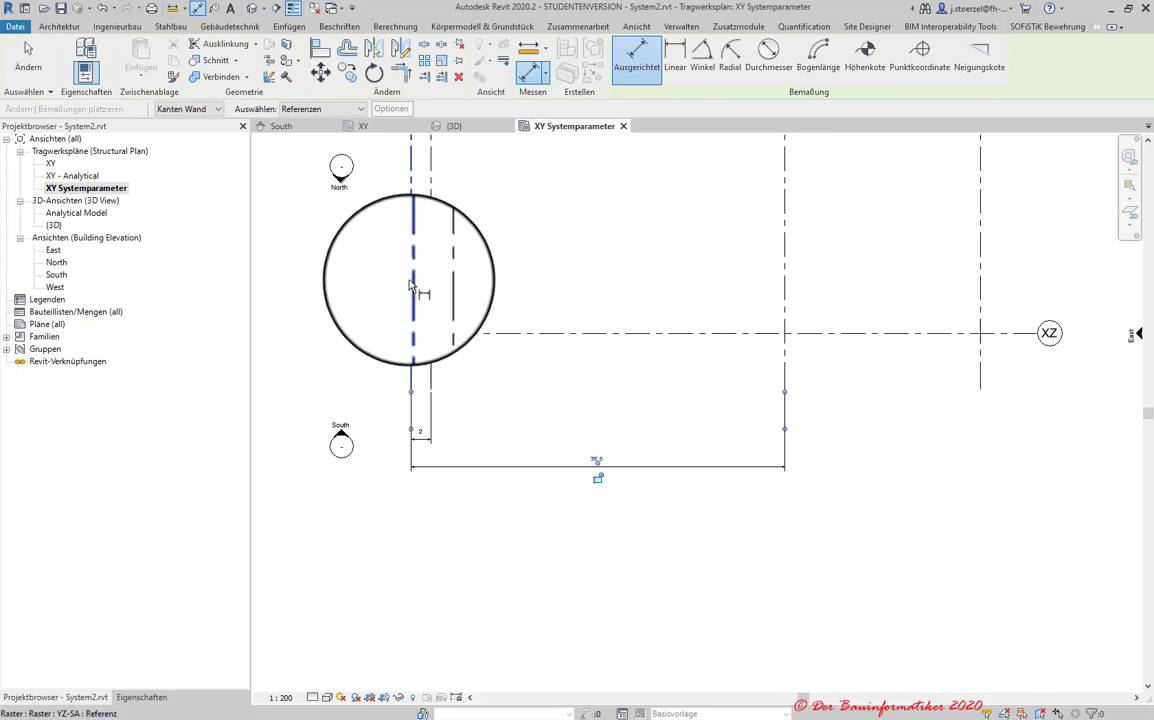
{"action": "left_click", "coordinate": [980, 373]}
{"action": "left_click", "coordinate": [972, 528]}
{"action": "key", "text": "Escape"}
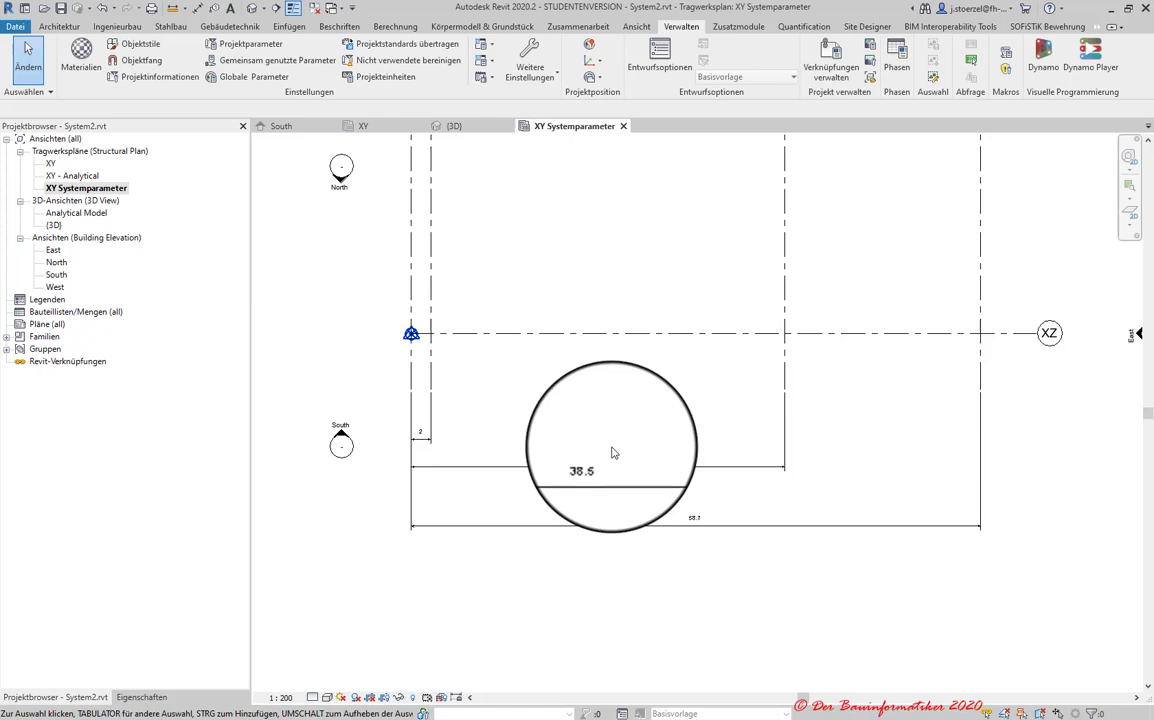
{"action": "left_click", "coordinate": [611, 467]}
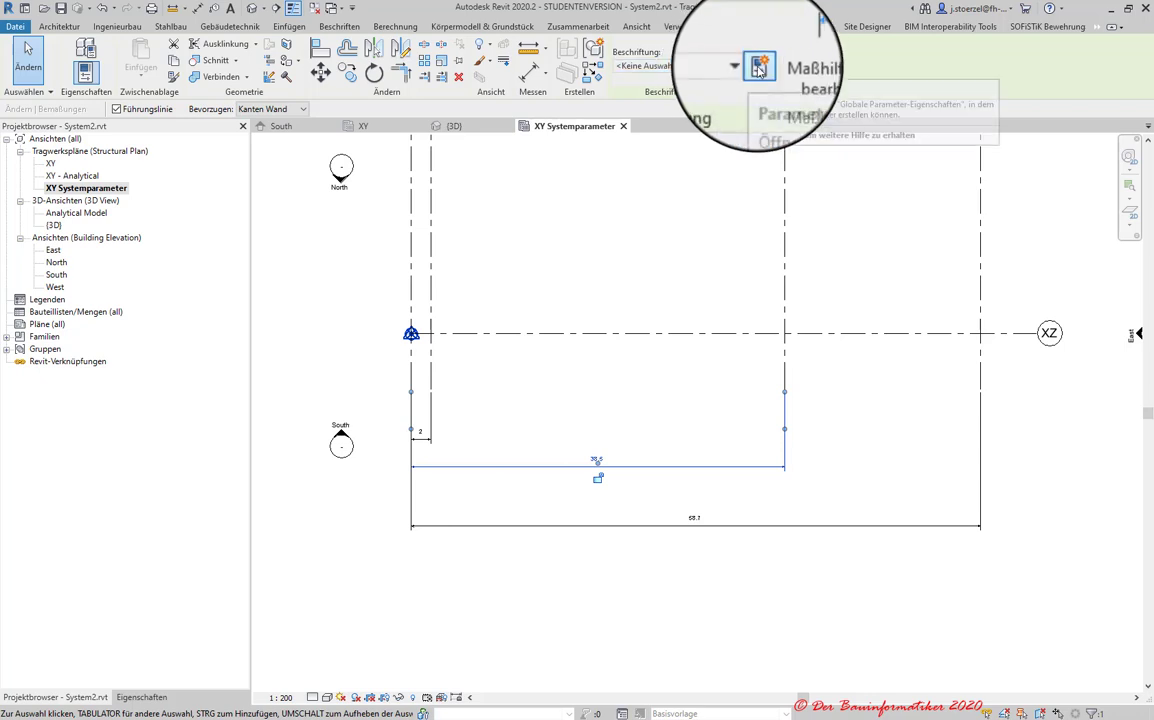
- Create global parameter lb from the 38.5 dimension with tooltip 'Laenge vom Traegeranfang zum Auflager B'
{"action": "left_click", "coordinate": [759, 69]}
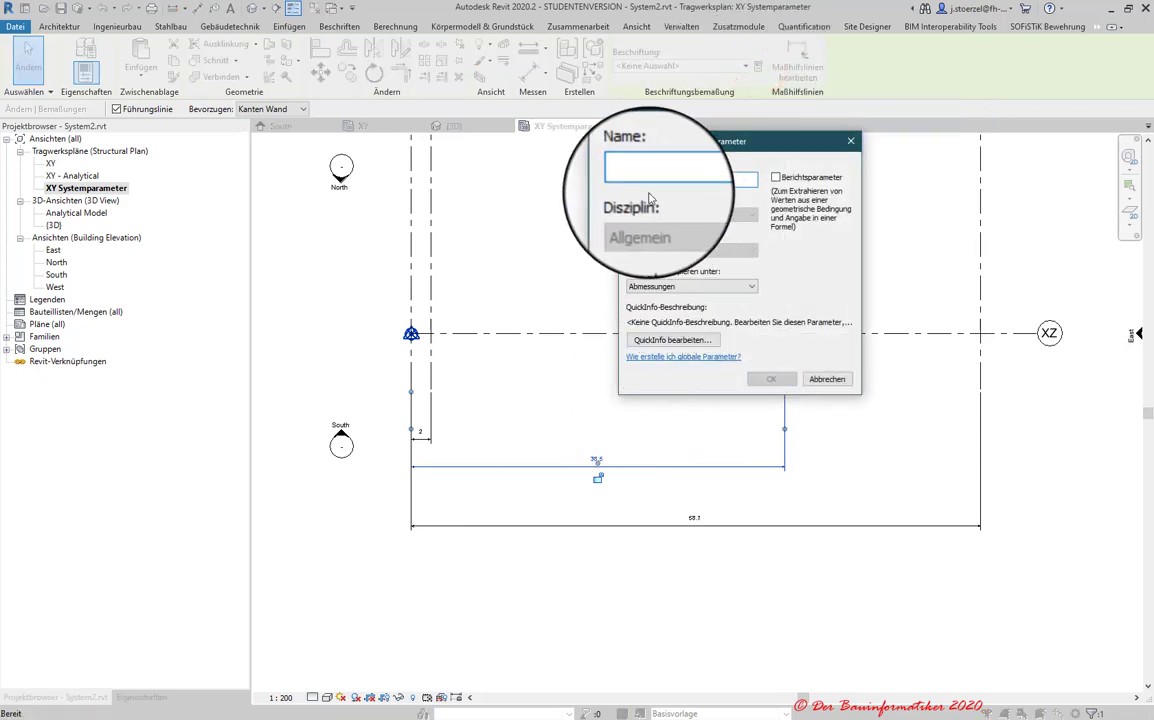
{"action": "left_click", "coordinate": [645, 178]}
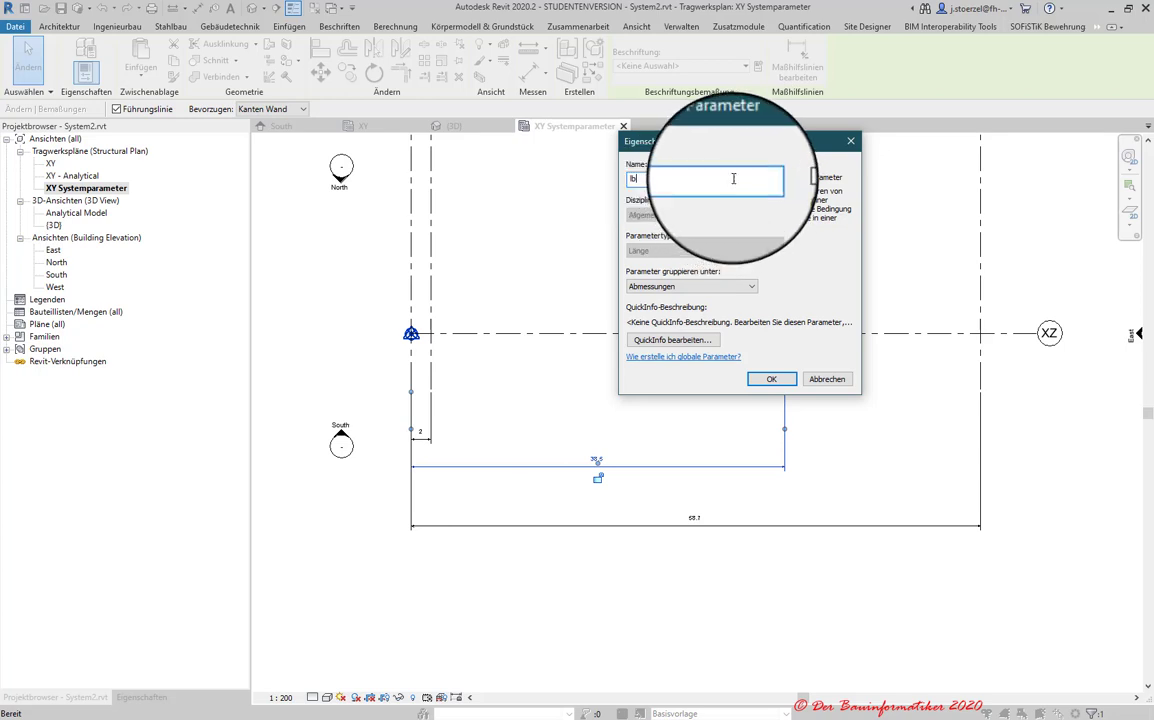
{"action": "type", "text": "lb"}
{"action": "left_click", "coordinate": [672, 340]}
{"action": "left_click", "coordinate": [818, 472]}
{"action": "type", "text": "Laenge vom Traegeranfang zum A"}
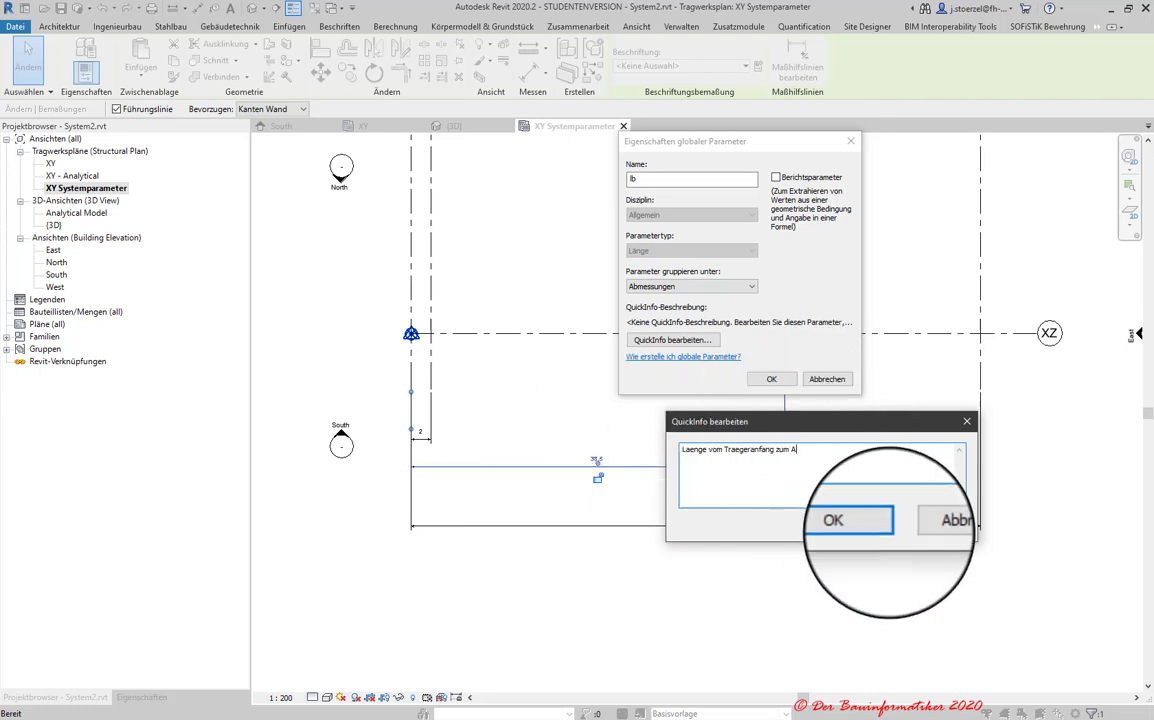
{"action": "type", "text": "uu"}
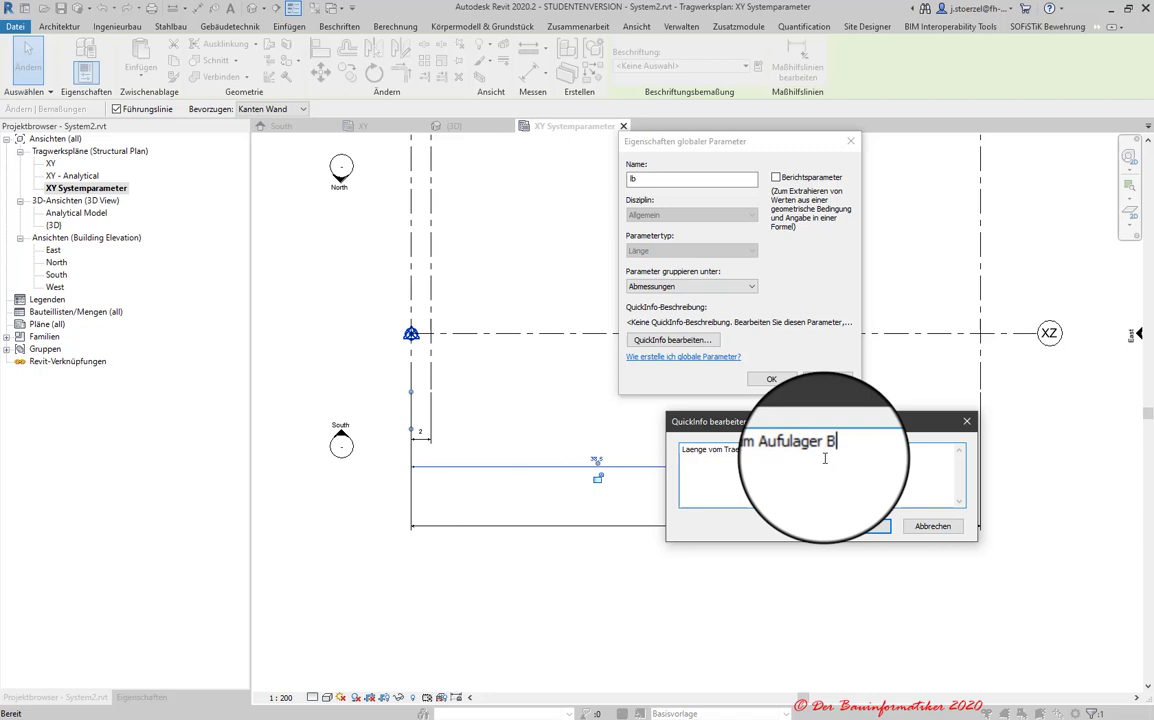
{"action": "left_click", "coordinate": [862, 526]}
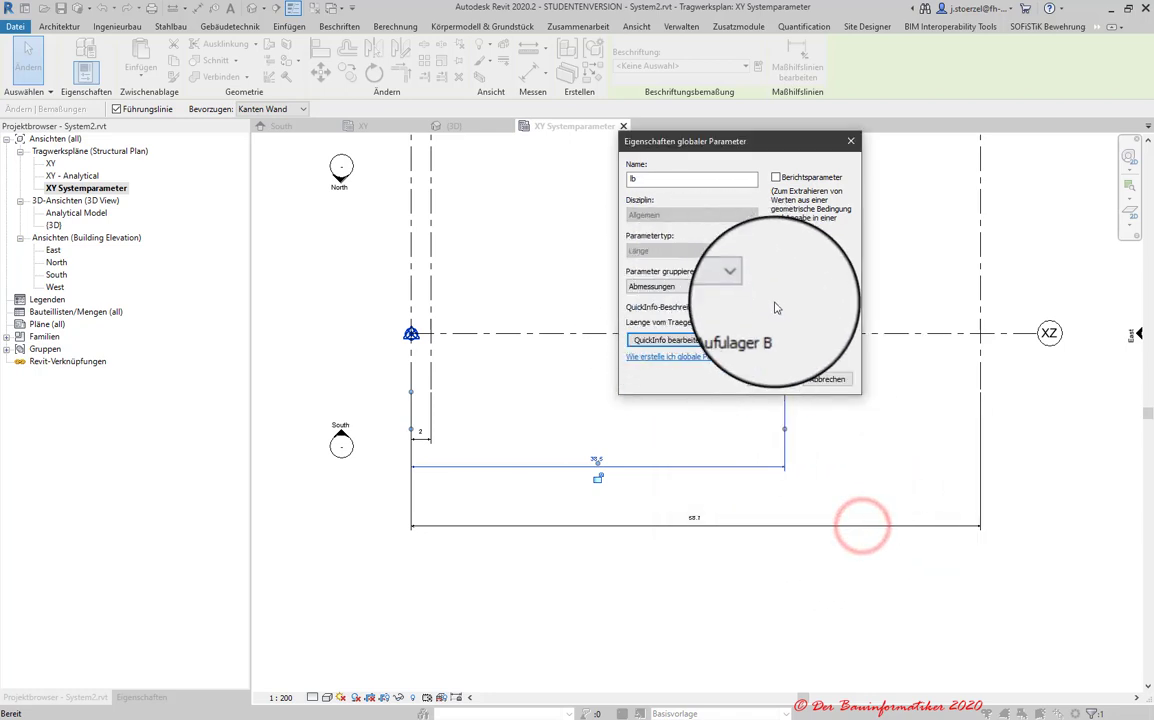
{"action": "left_click", "coordinate": [771, 382]}
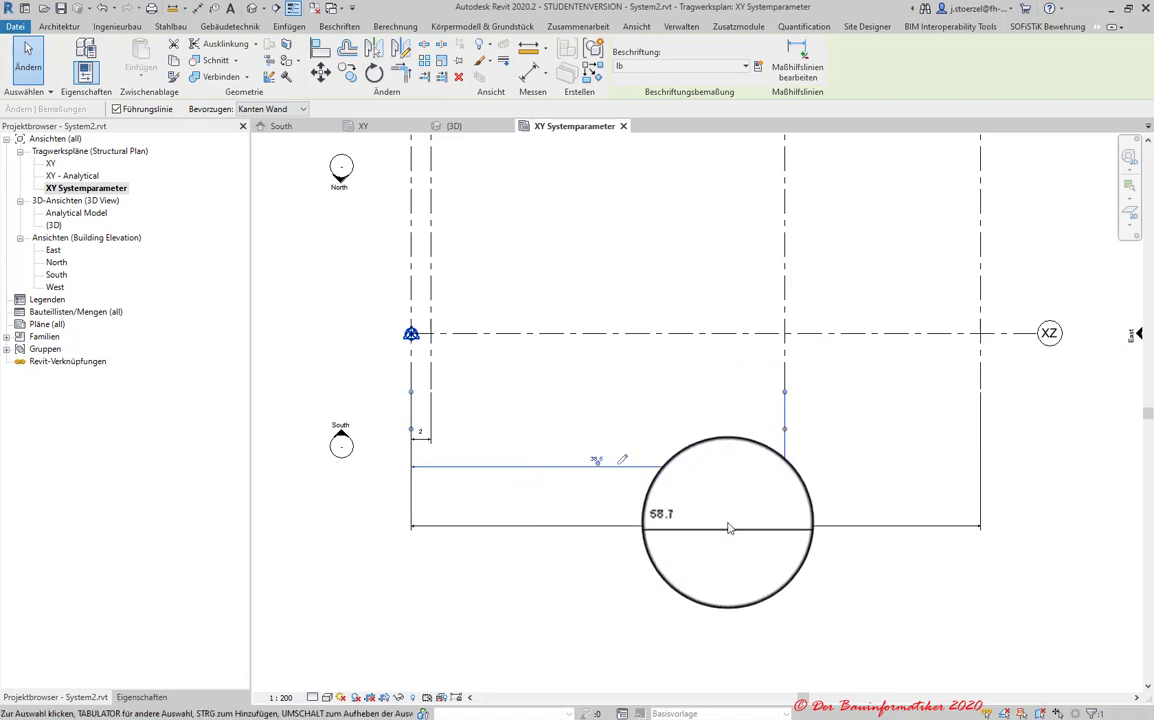
- Label the 58.7 dimension with global parameter L, moving its grid to 16
{"action": "left_click", "coordinate": [725, 521]}
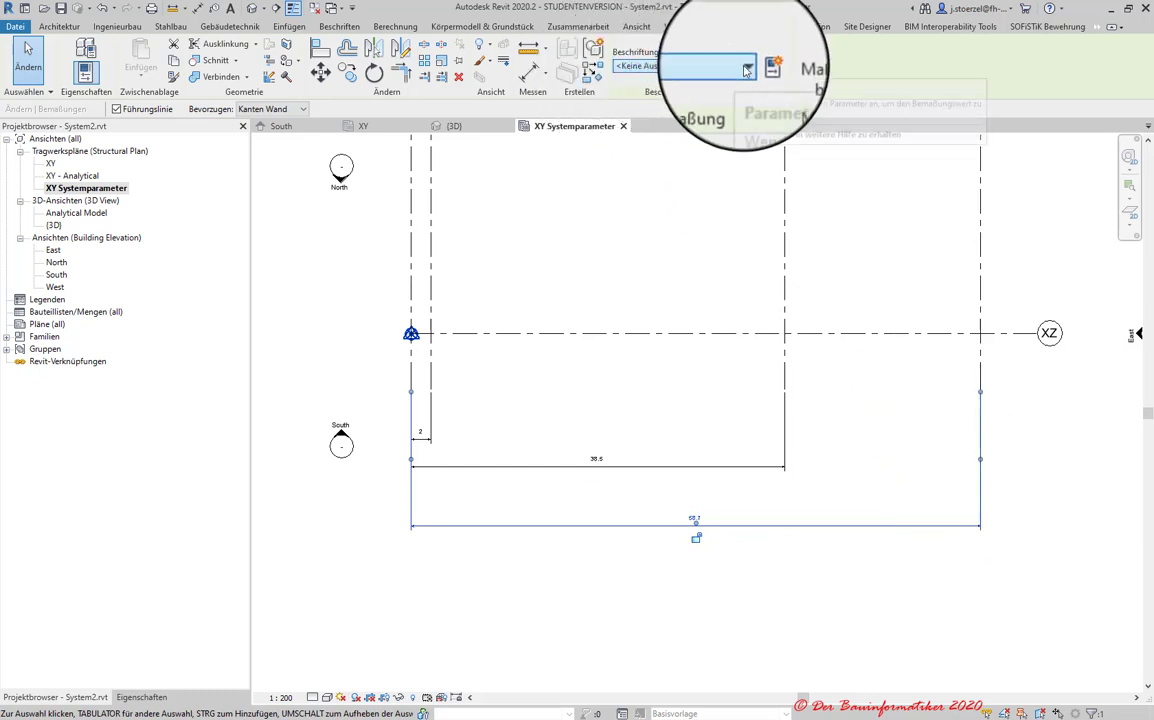
{"action": "left_click", "coordinate": [730, 66]}
{"action": "left_click", "coordinate": [634, 112]}
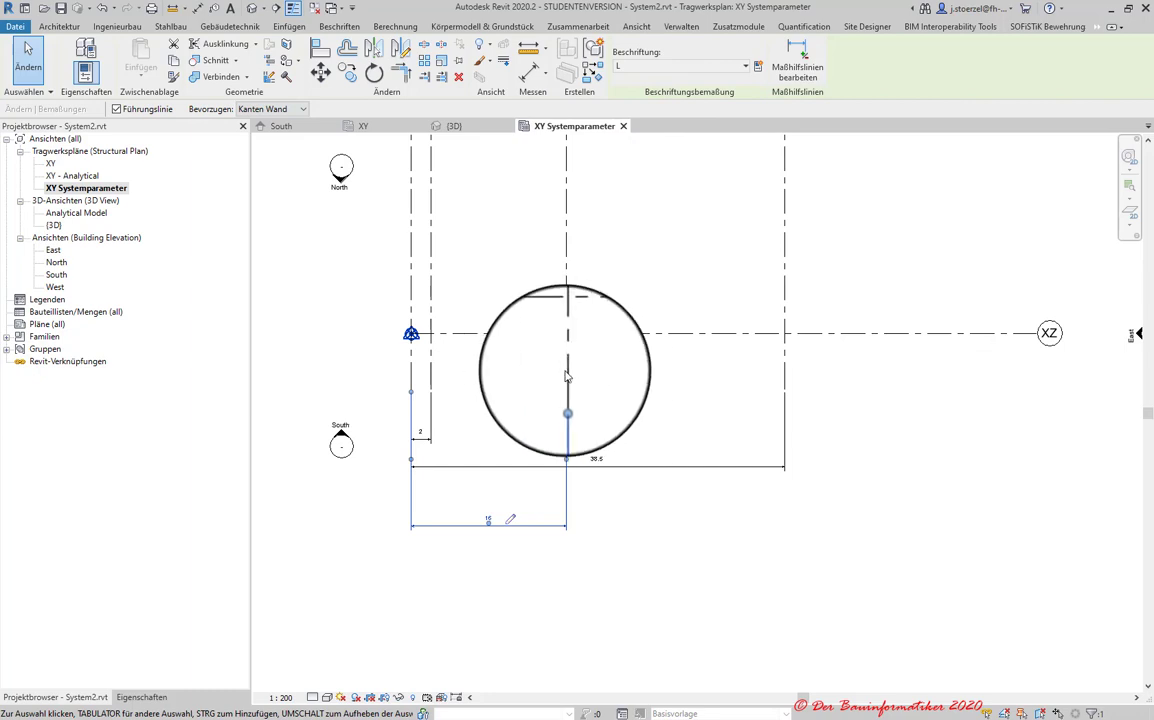
{"action": "left_click", "coordinate": [618, 474]}
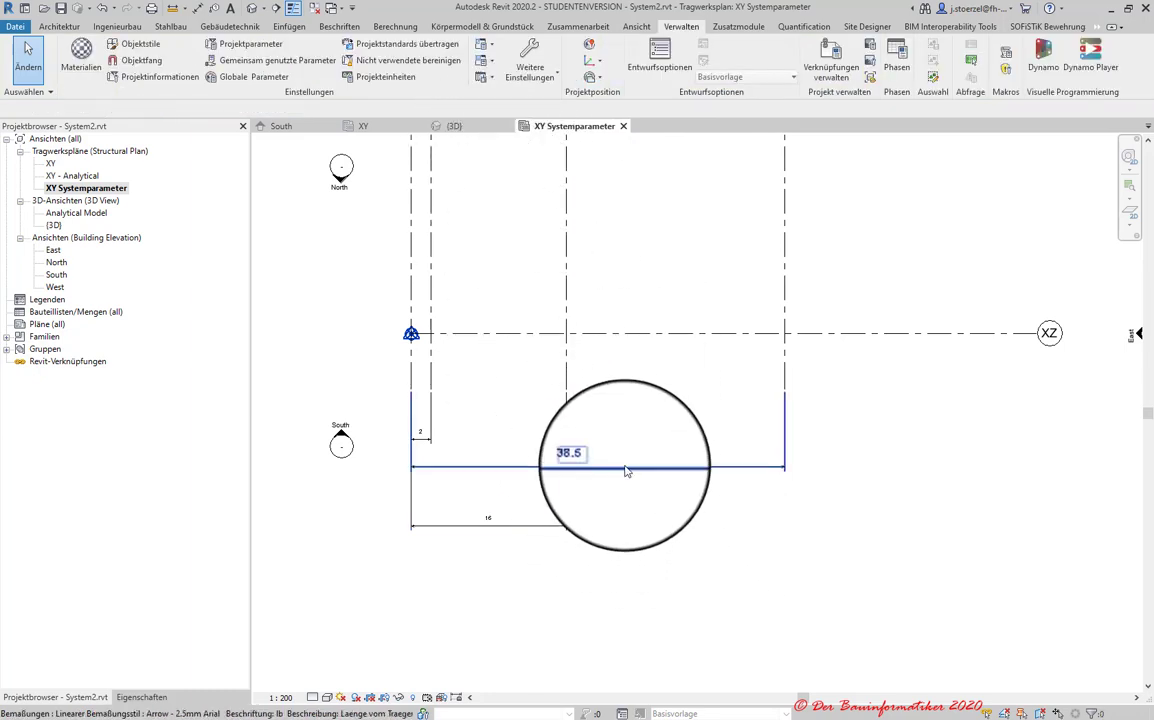
{"action": "key", "text": "Escape"}
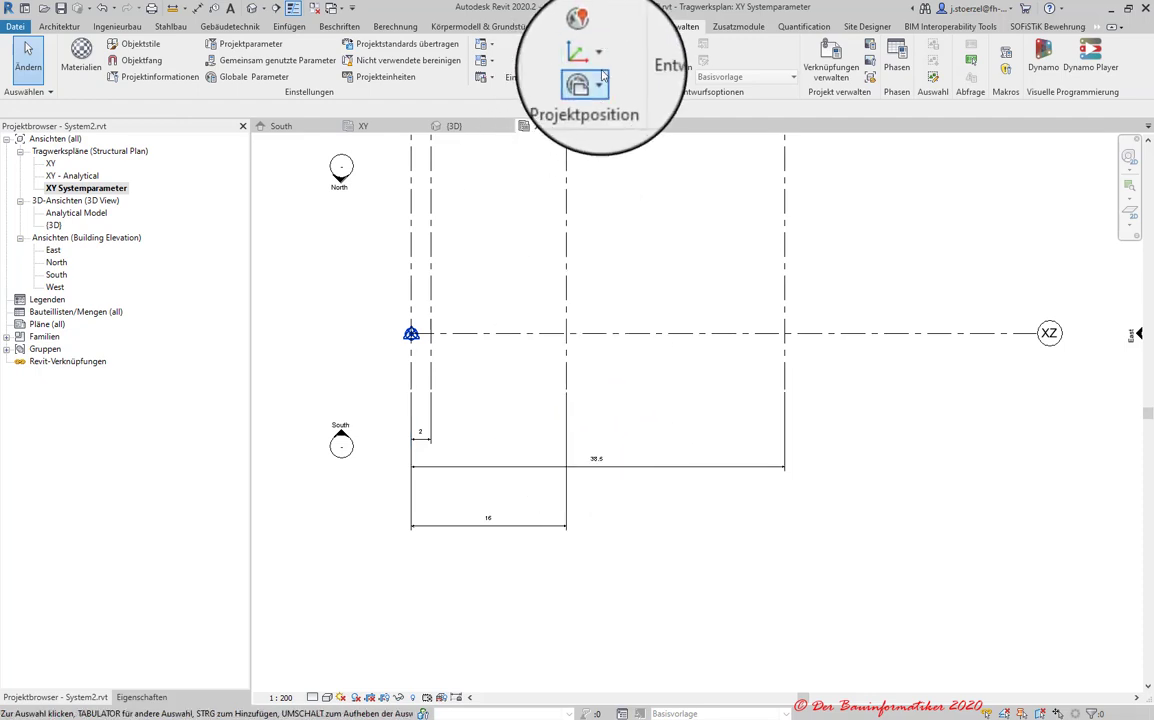
- Delete global parameter l12 from the Global Parameters list
{"action": "left_click", "coordinate": [243, 82]}
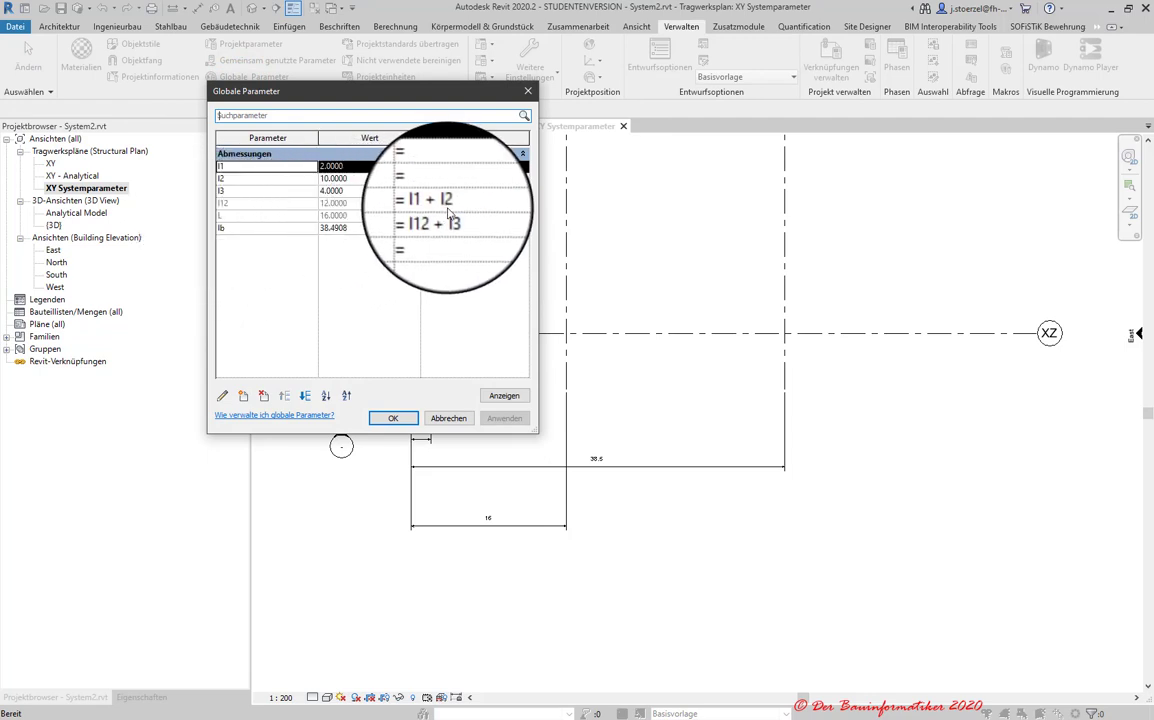
{"action": "left_click", "coordinate": [228, 204]}
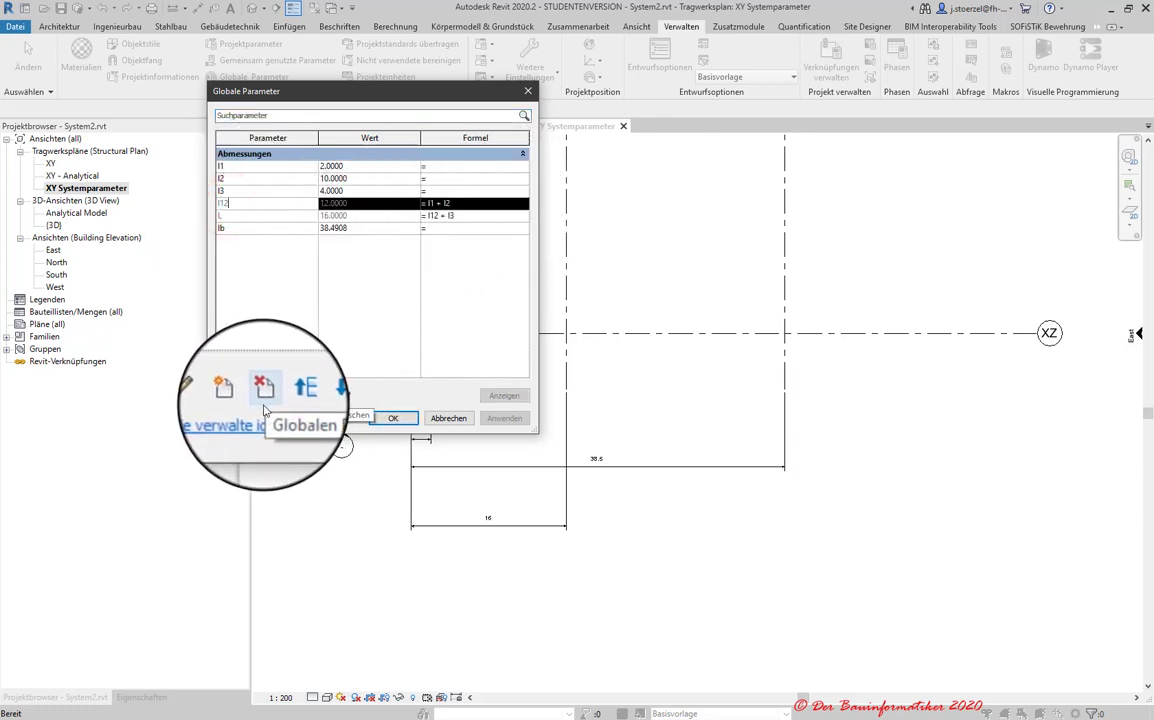
{"action": "left_click", "coordinate": [263, 396]}
{"action": "left_click", "coordinate": [608, 392]}
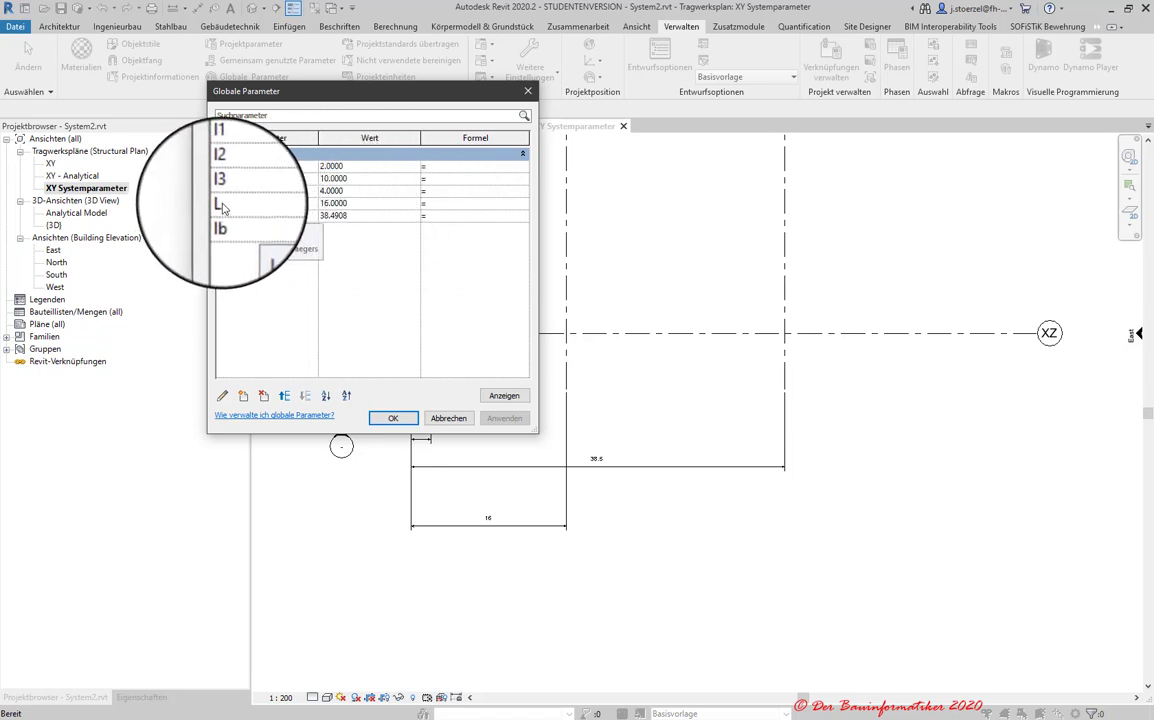
- Set the formulas lb = l1 + l2 and L = lb + l3
{"action": "left_click", "coordinate": [438, 210]}
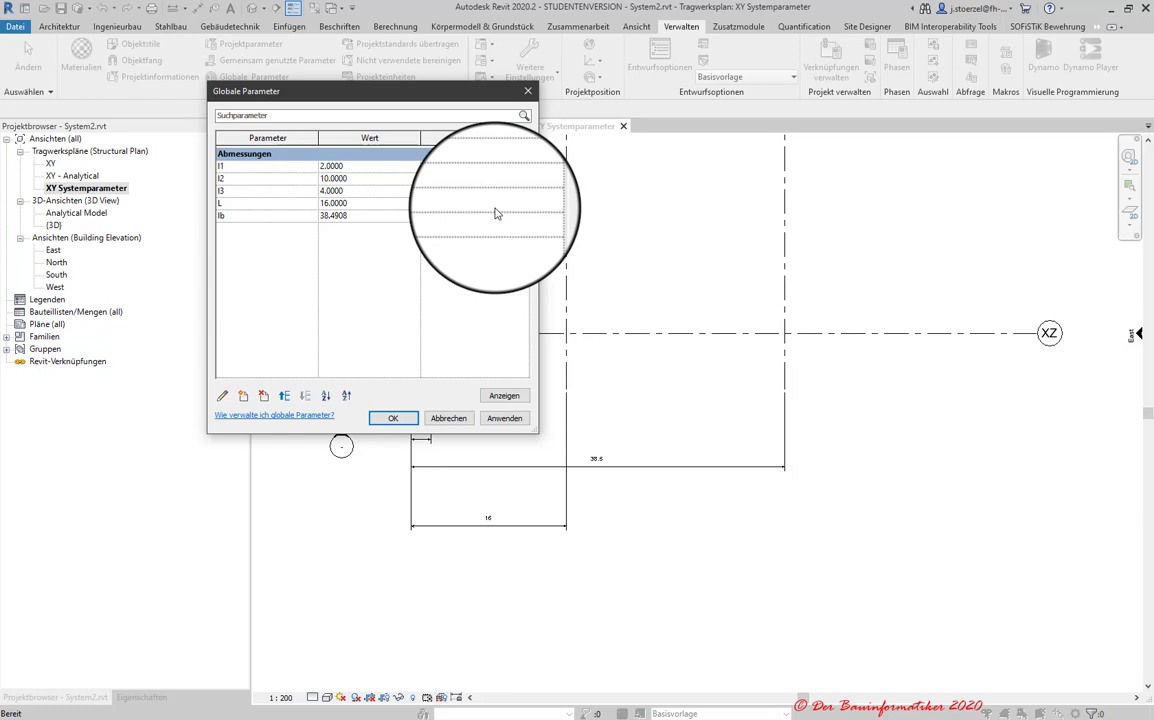
{"action": "left_click", "coordinate": [463, 206]}
{"action": "type", "text": "lb+"}
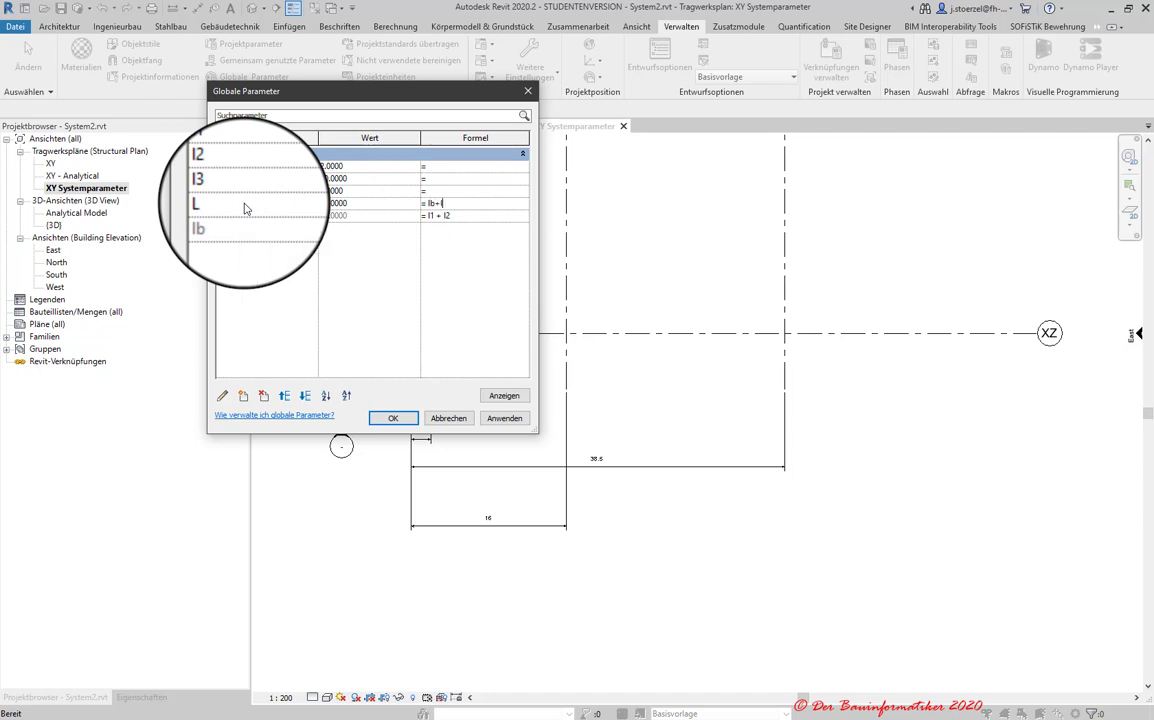
{"action": "left_click", "coordinate": [479, 197]}
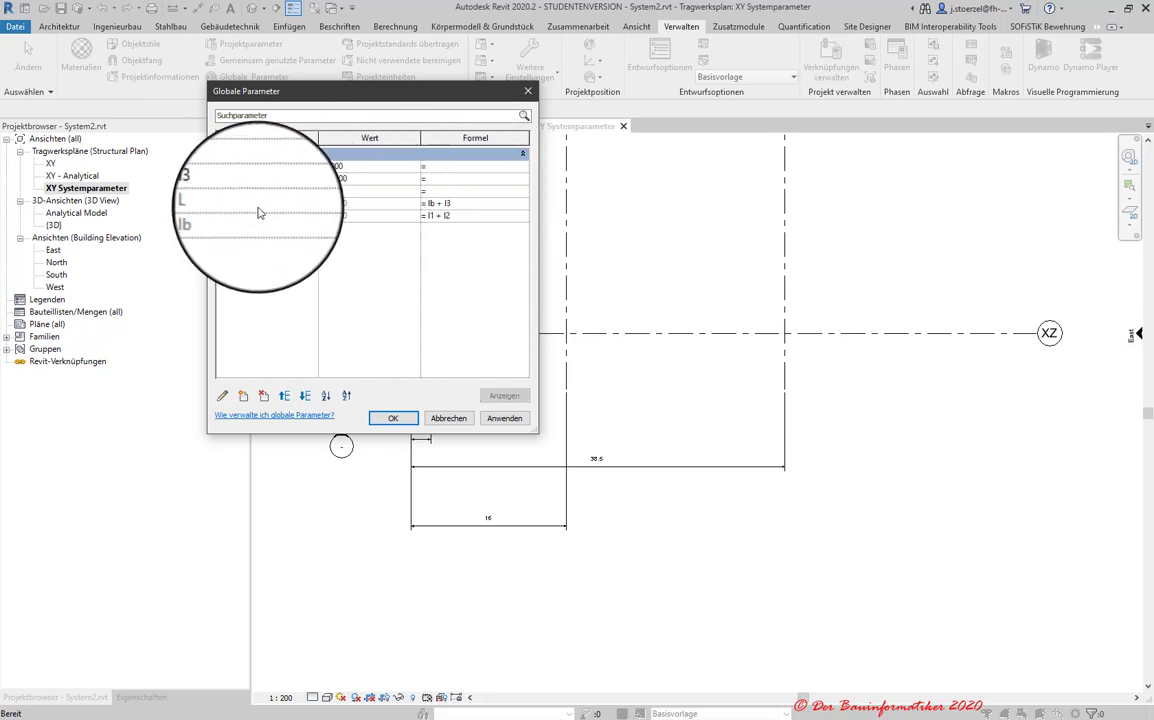
{"action": "left_click", "coordinate": [455, 191]}
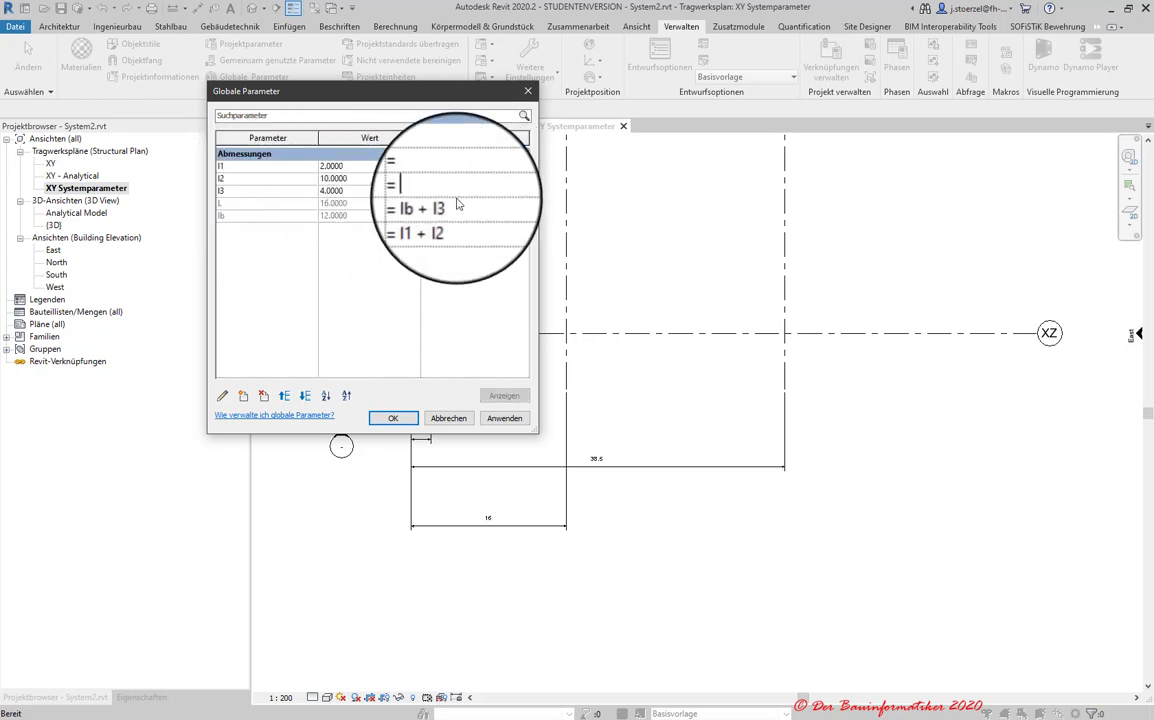
{"action": "left_click", "coordinate": [330, 166]}
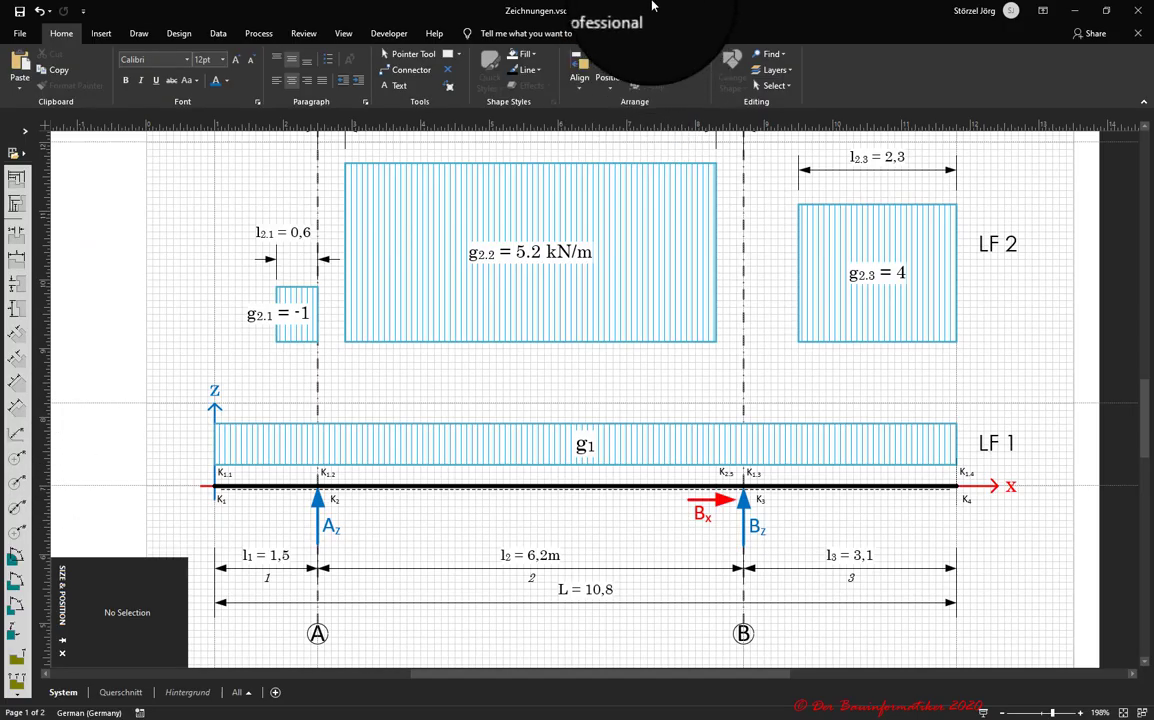
{"action": "left_click", "coordinate": [1077, 12]}
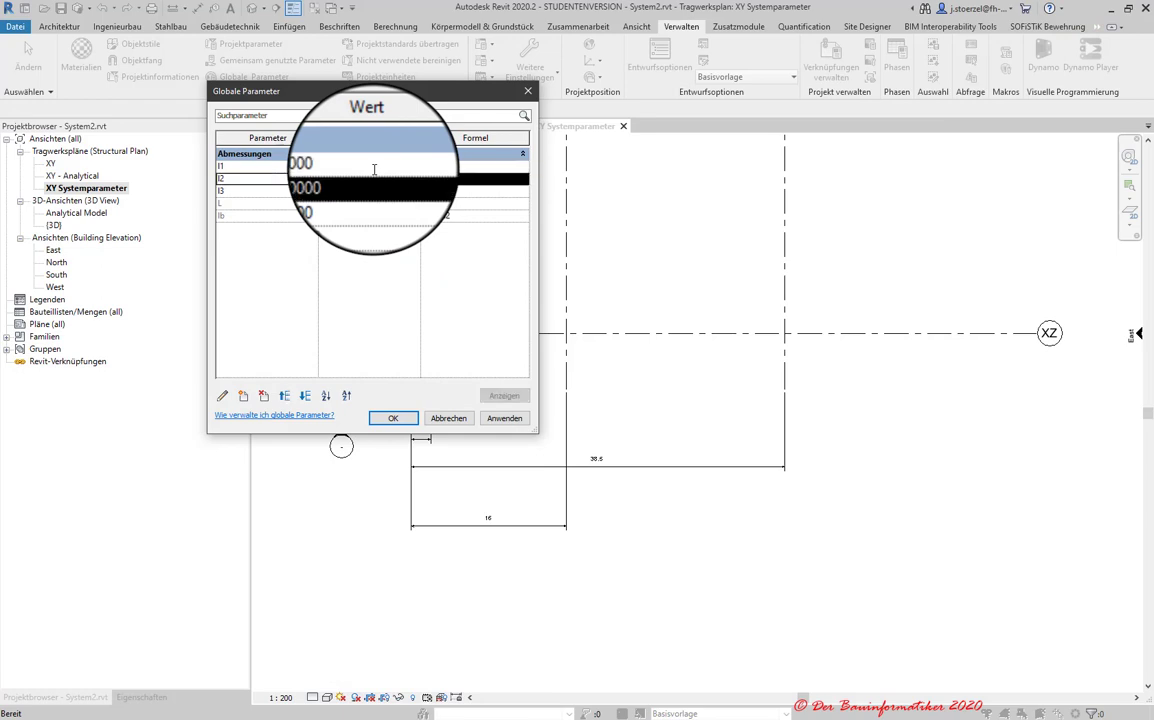
- Enter global parameter values l1 = 1.5, l2 = 6.2 and l3 = 3.1
{"action": "left_click", "coordinate": [371, 180]}
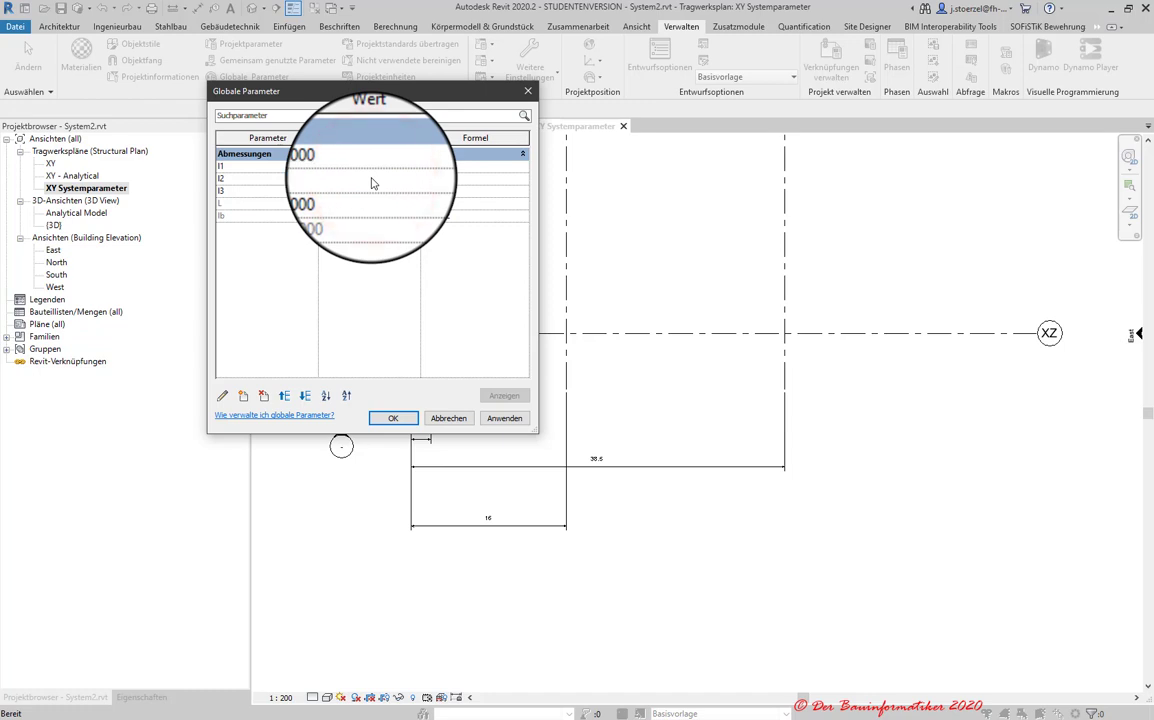
{"action": "left_click", "coordinate": [368, 192]}
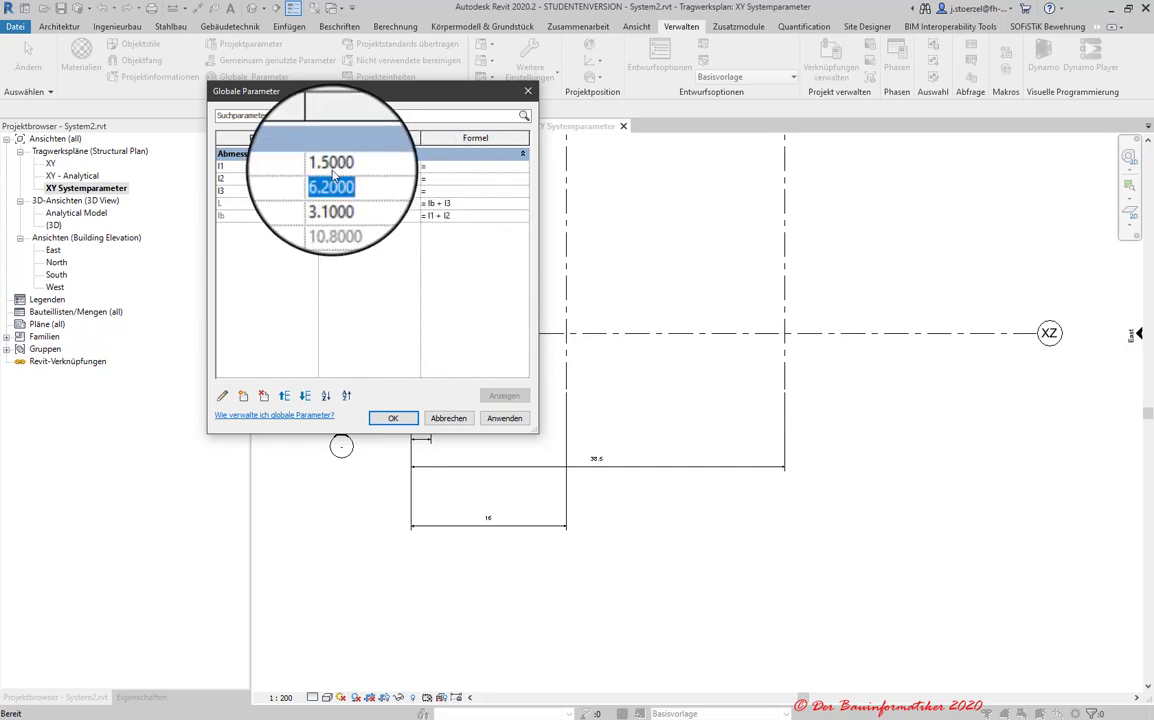
{"action": "left_click", "coordinate": [344, 166]}
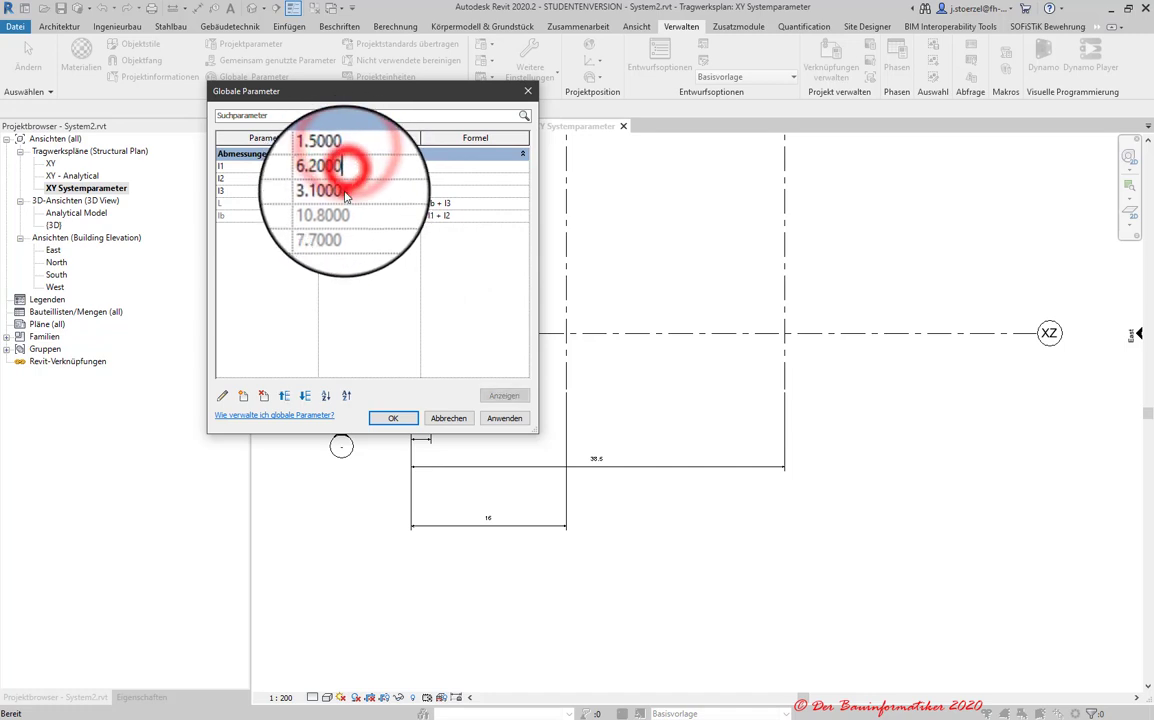
{"action": "left_click", "coordinate": [346, 190]}
{"action": "left_click", "coordinate": [349, 166]}
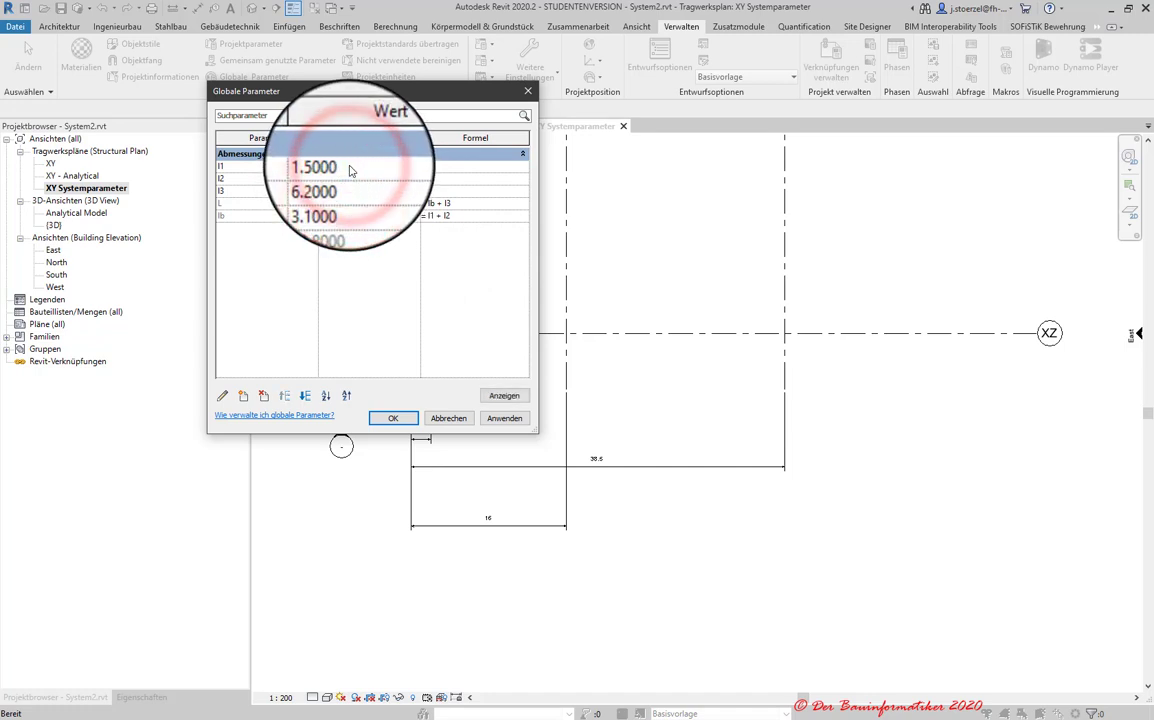
{"action": "left_click", "coordinate": [352, 178]}
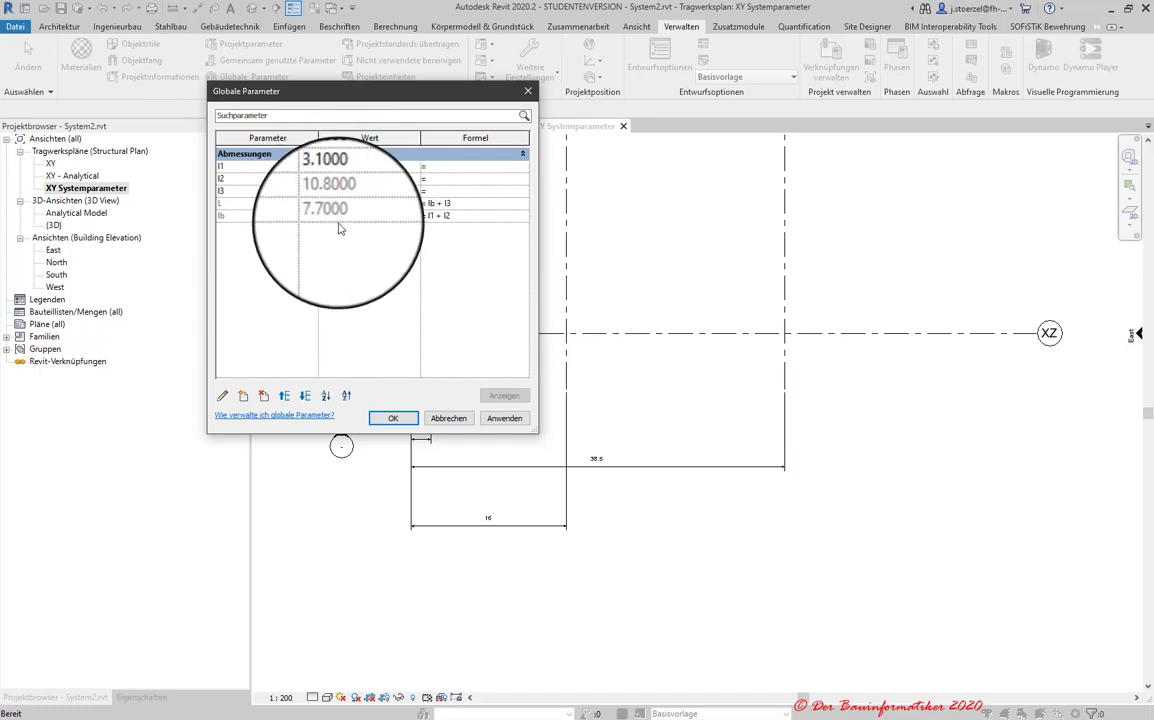
- Apply the parameter values and close the Global Parameters dialog
{"action": "left_click", "coordinate": [396, 421]}
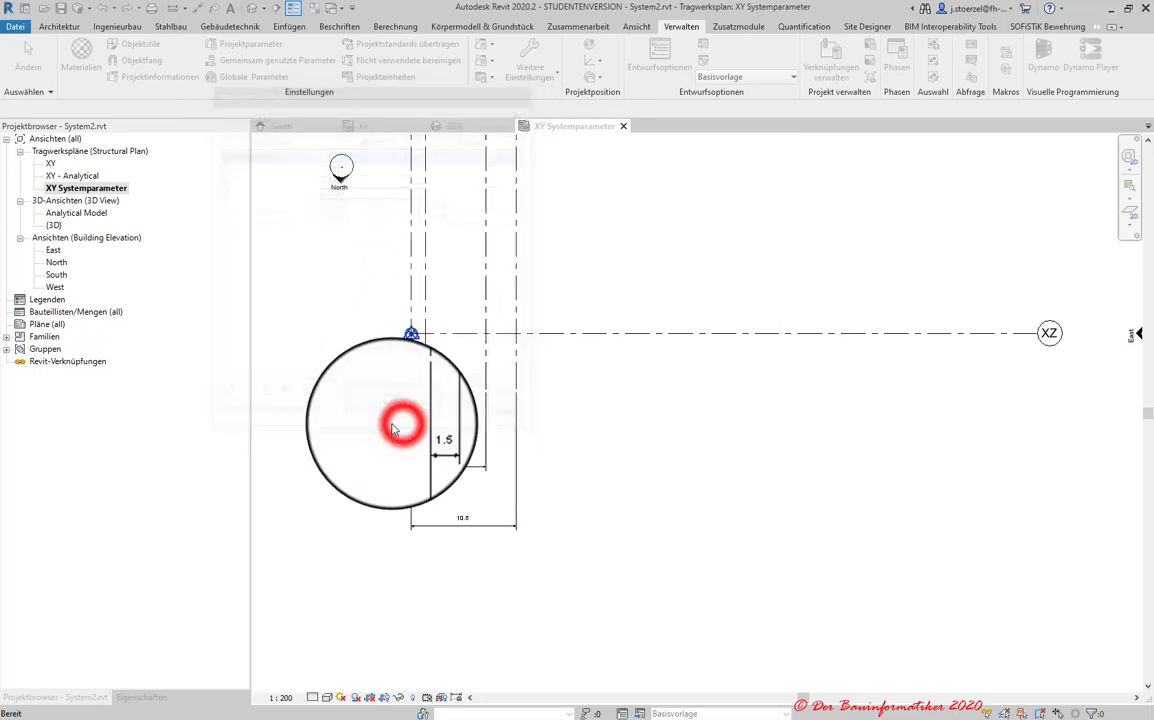
{"action": "scroll", "coordinate": [453, 436], "scroll_direction": "up", "scroll_amount": 5}
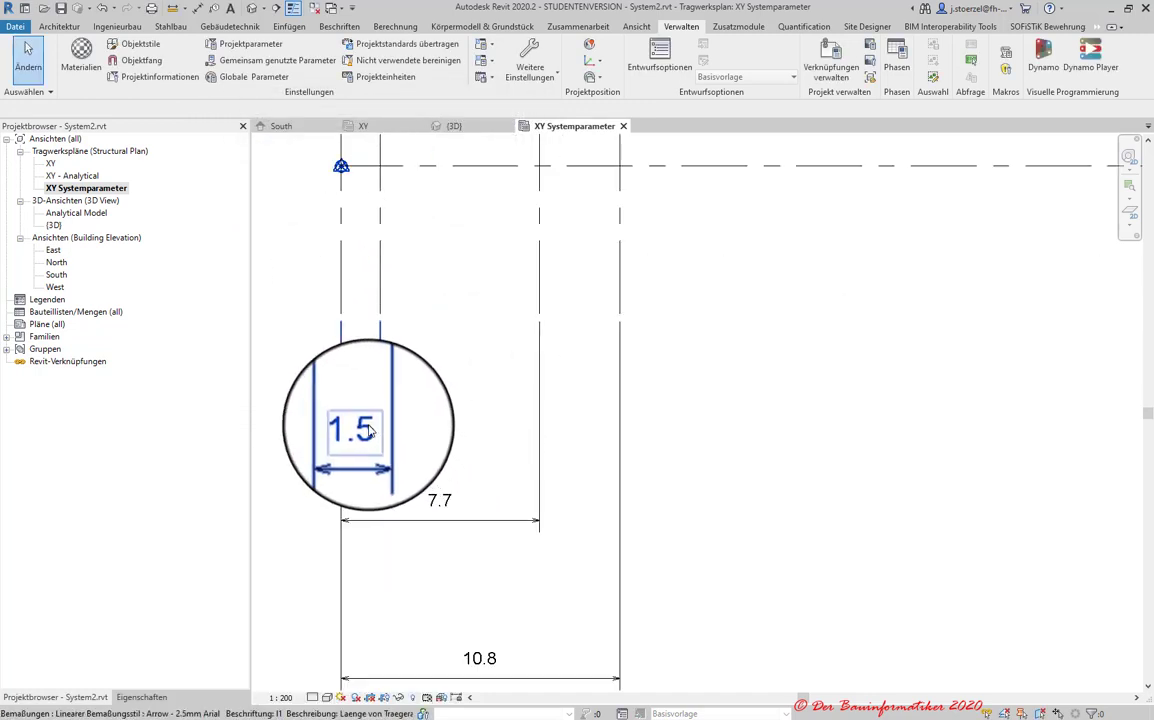
{"action": "scroll", "coordinate": [480, 515], "scroll_direction": "down", "scroll_amount": 2}
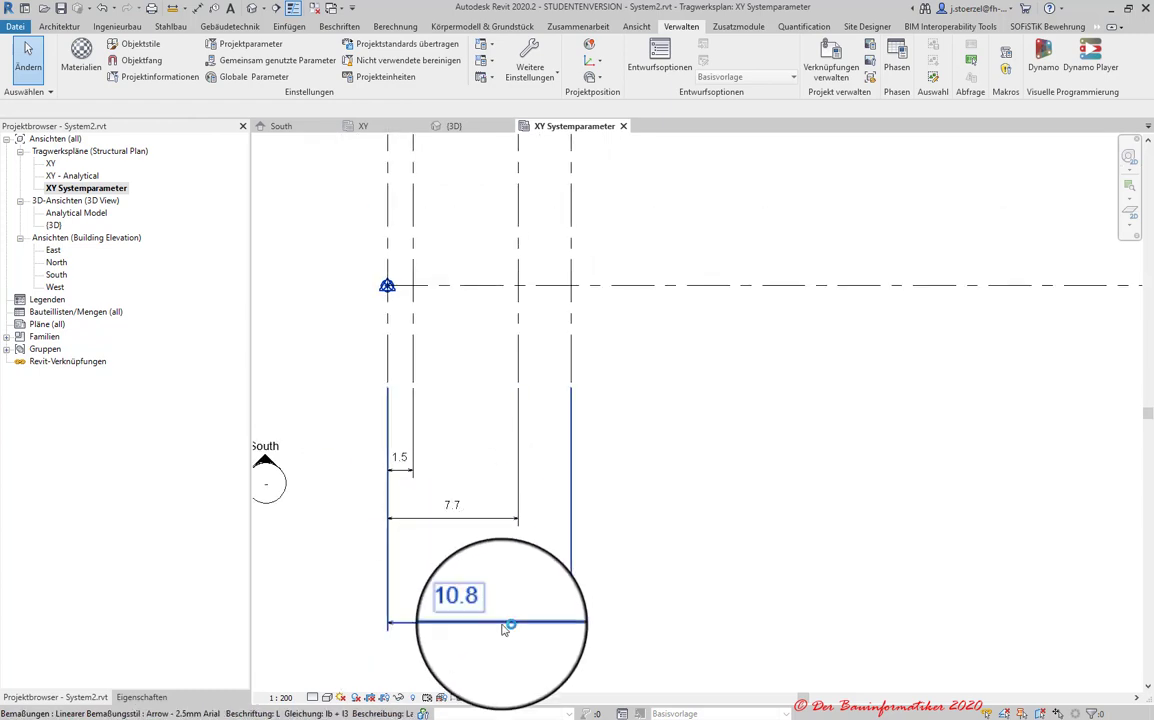
- Drag the 10.8 and 7.7 dimension lines up just beneath the 1.5 dimension
{"action": "left_click", "coordinate": [508, 624]}
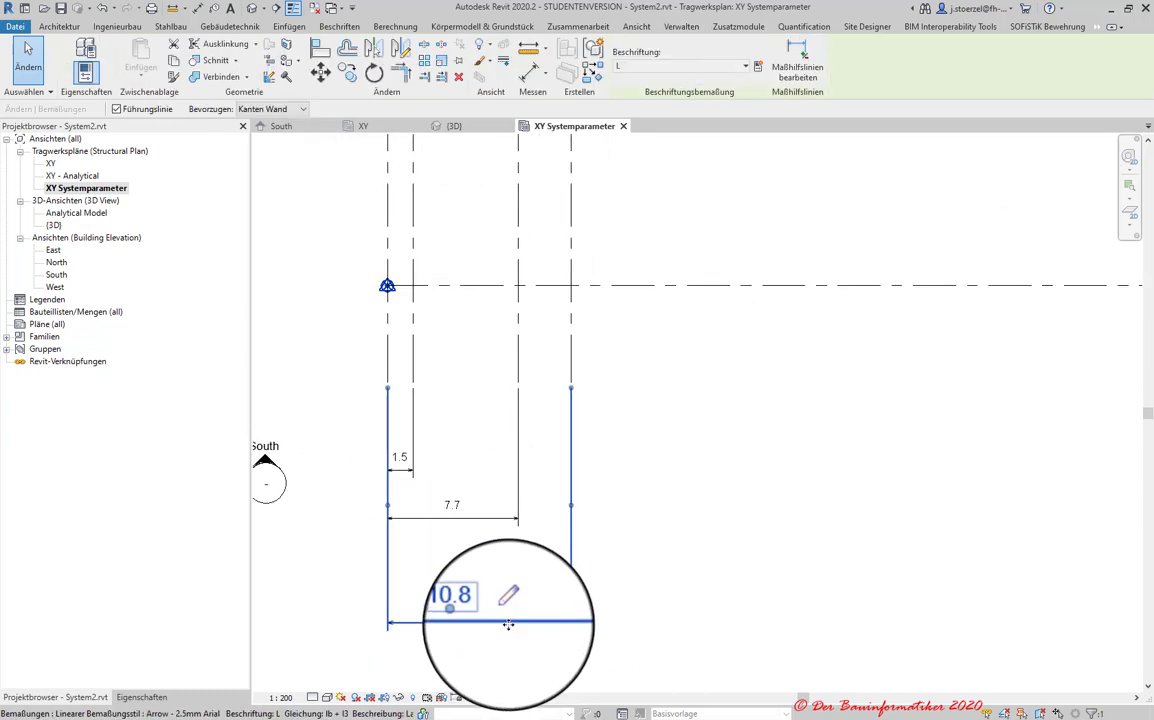
{"action": "left_click_drag", "start_coordinate": [508, 624], "coordinate": [500, 575]}
{"action": "left_click", "coordinate": [488, 520]}
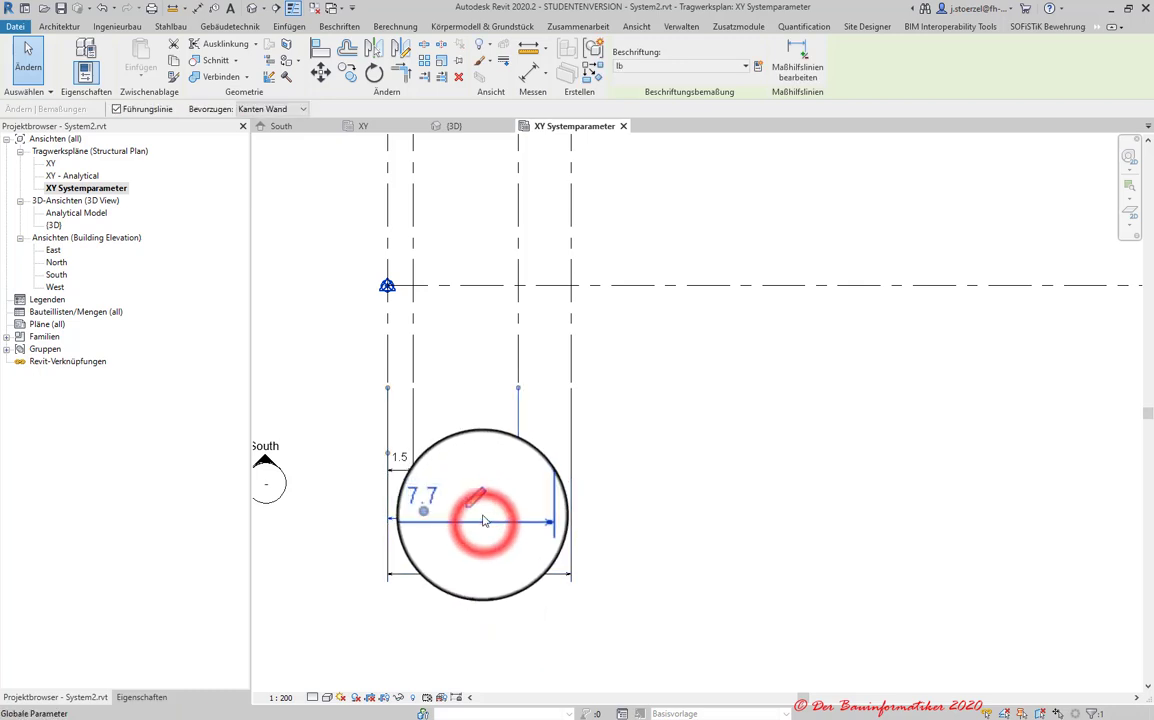
{"action": "left_click_drag", "start_coordinate": [481, 522], "coordinate": [487, 486]}
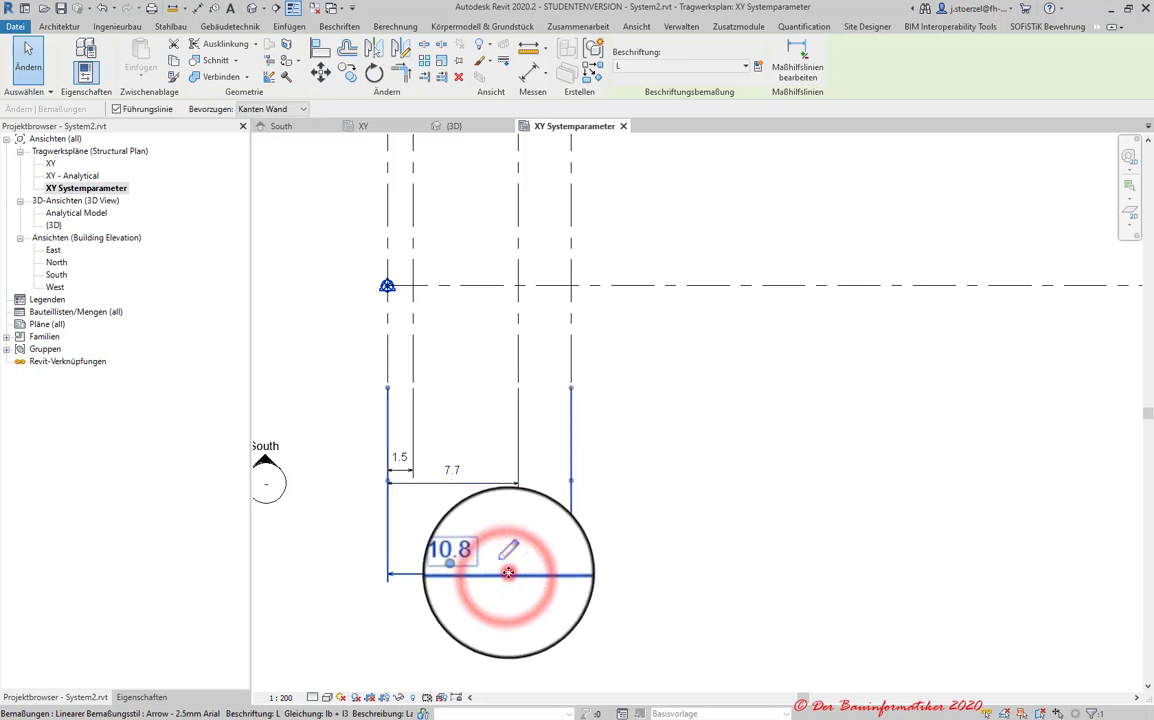
{"action": "left_click_drag", "start_coordinate": [508, 578], "coordinate": [512, 530]}
{"action": "scroll", "coordinate": [642, 543], "scroll_direction": "down", "scroll_amount": 1}
{"action": "scroll", "coordinate": [642, 543], "scroll_direction": "down", "scroll_amount": 1}
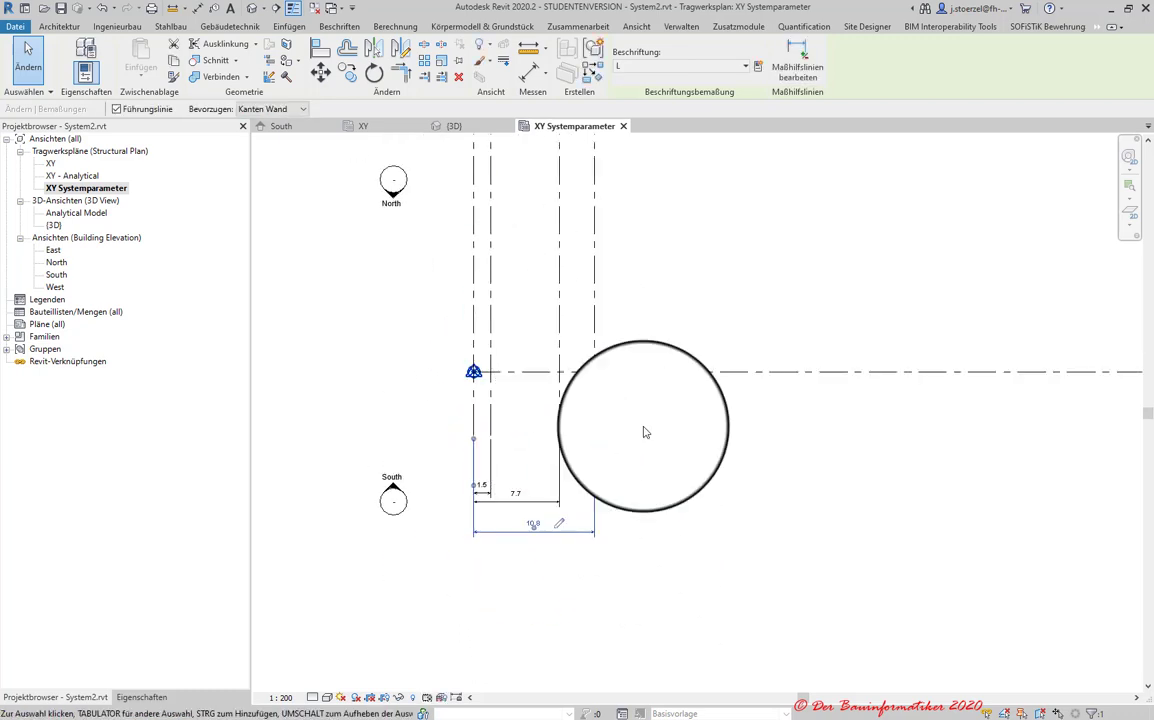
{"action": "scroll", "coordinate": [750, 487], "scroll_direction": "down", "scroll_amount": 1}
{"action": "scroll", "coordinate": [670, 484], "scroll_direction": "down", "scroll_amount": 1}
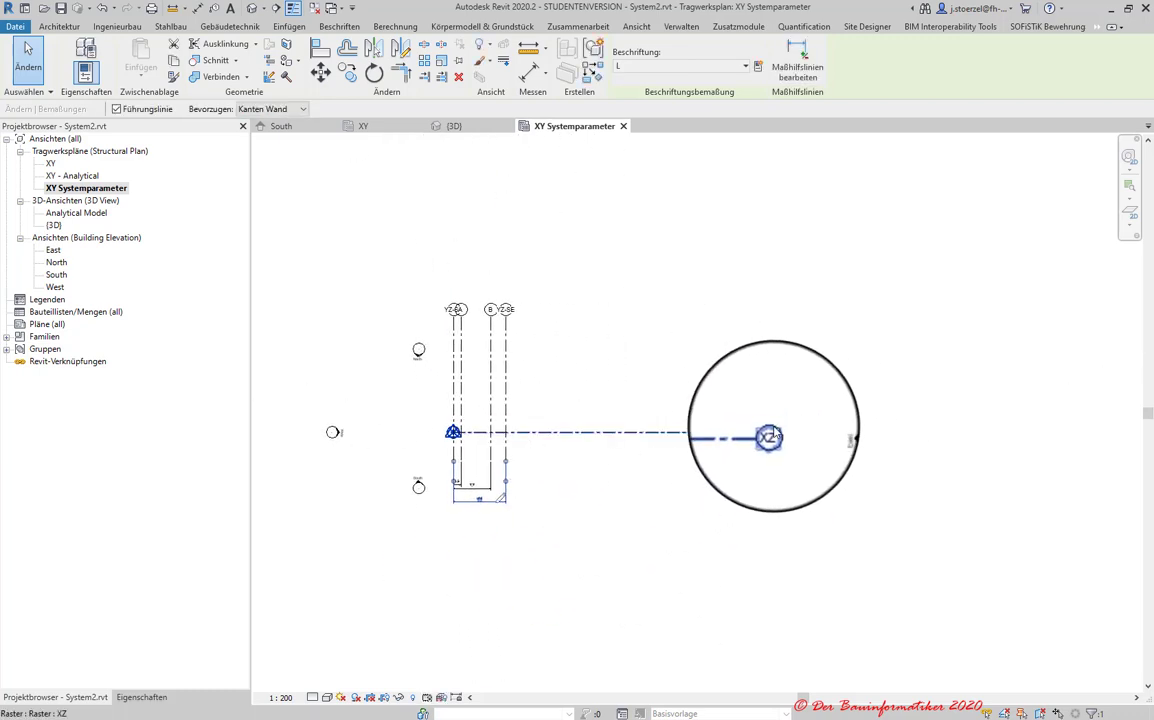
- Shorten grid XZ by pulling its end grip inward
{"action": "left_click", "coordinate": [727, 431]}
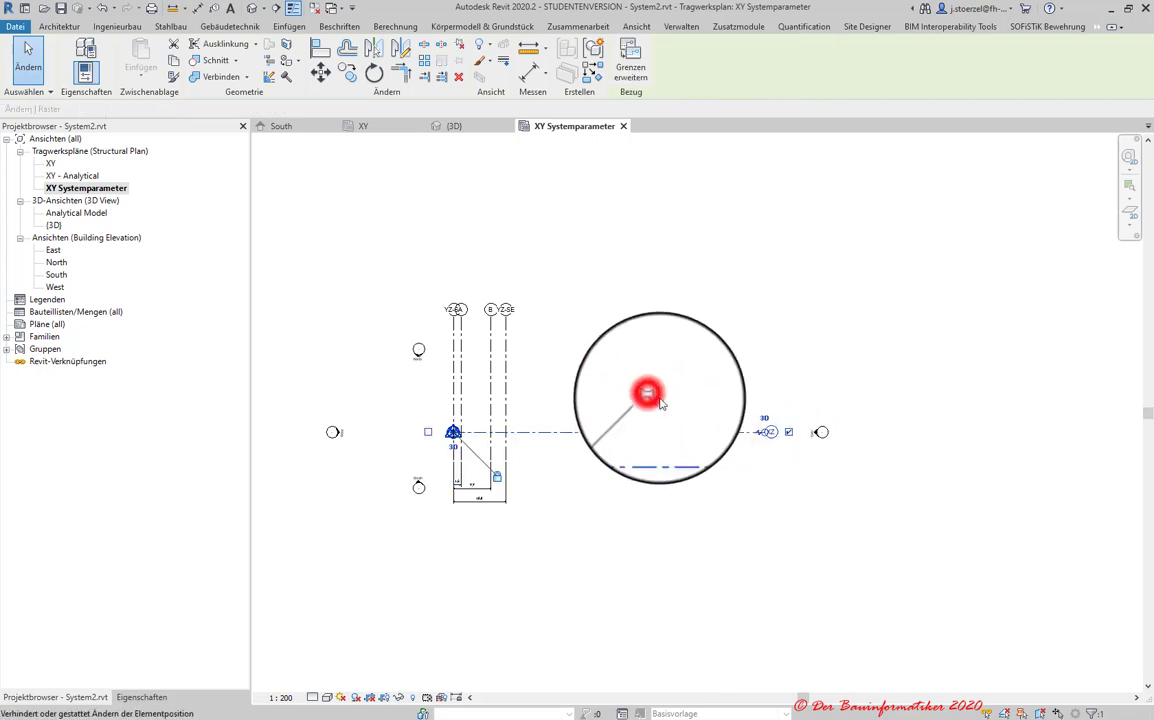
{"action": "left_click", "coordinate": [760, 435]}
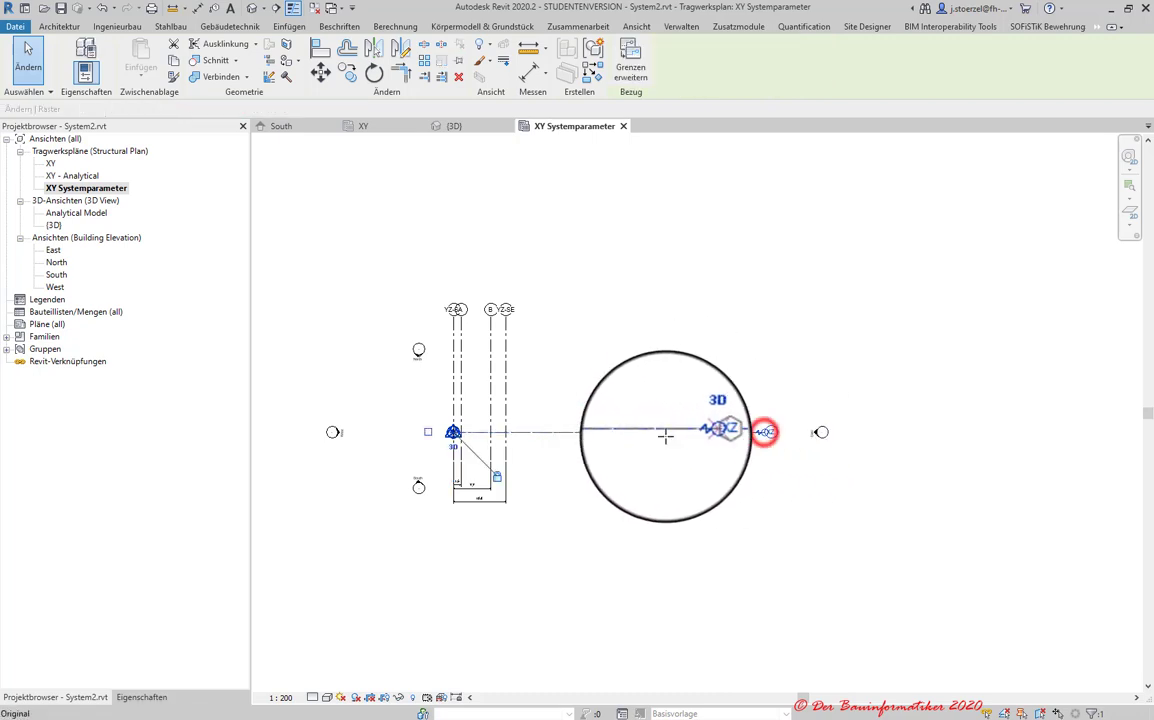
{"action": "left_click", "coordinate": [558, 399]}
{"action": "left_click", "coordinate": [742, 443]}
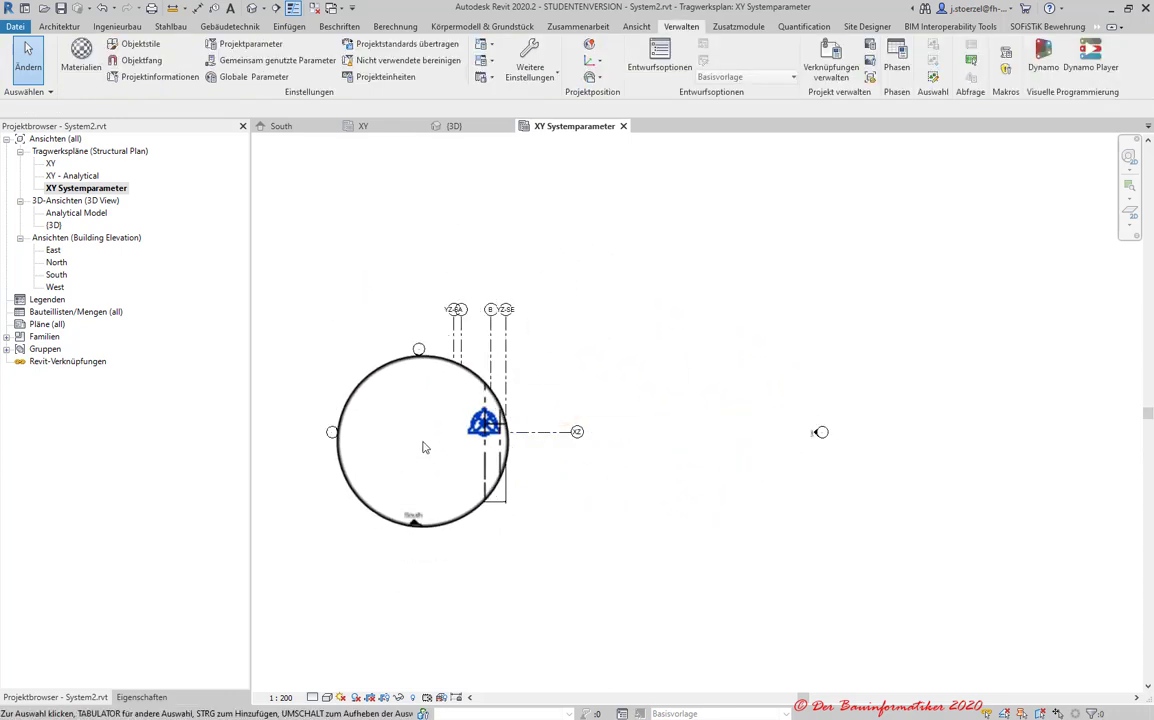
- Pull the aligned YZ-SA, B and YZ-SE grid heads down together
{"action": "scroll", "coordinate": [476, 485], "scroll_direction": "up", "scroll_amount": 3}
{"action": "scroll", "coordinate": [412, 296], "scroll_direction": "up", "scroll_amount": 1}
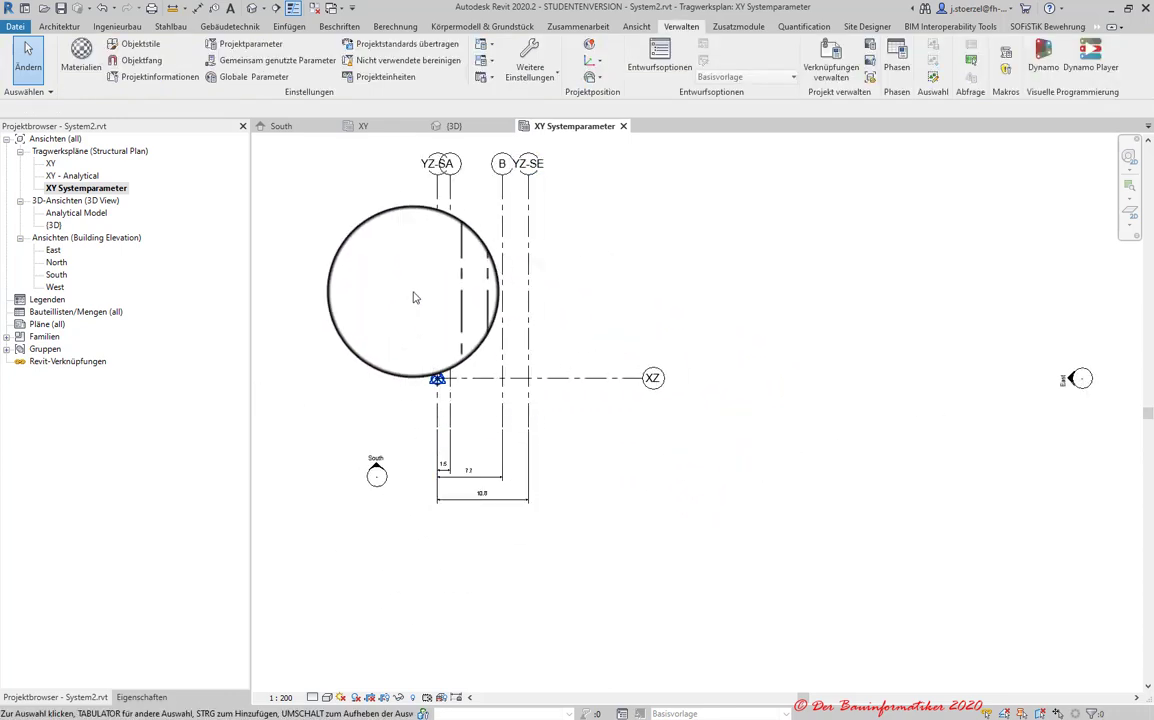
{"action": "middle_click_drag", "start_coordinate": [518, 317], "coordinate": [412, 327]}
{"action": "left_click", "coordinate": [399, 291]}
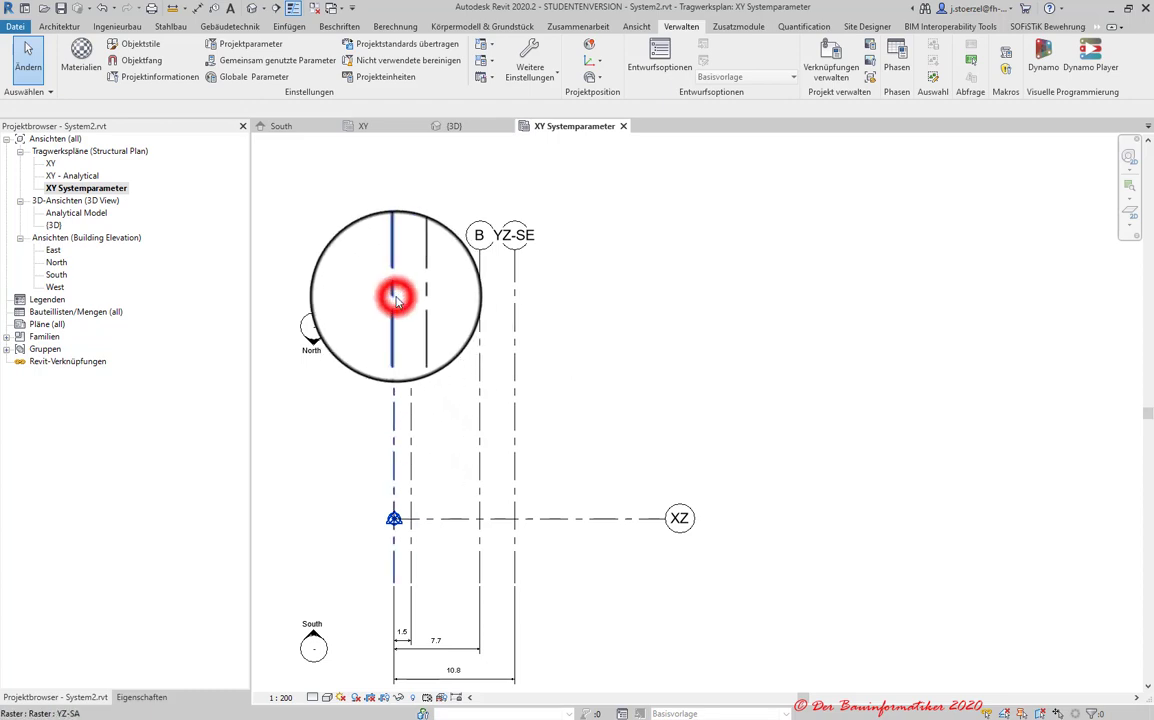
{"action": "left_click_drag", "start_coordinate": [430, 386], "coordinate": [431, 368]}
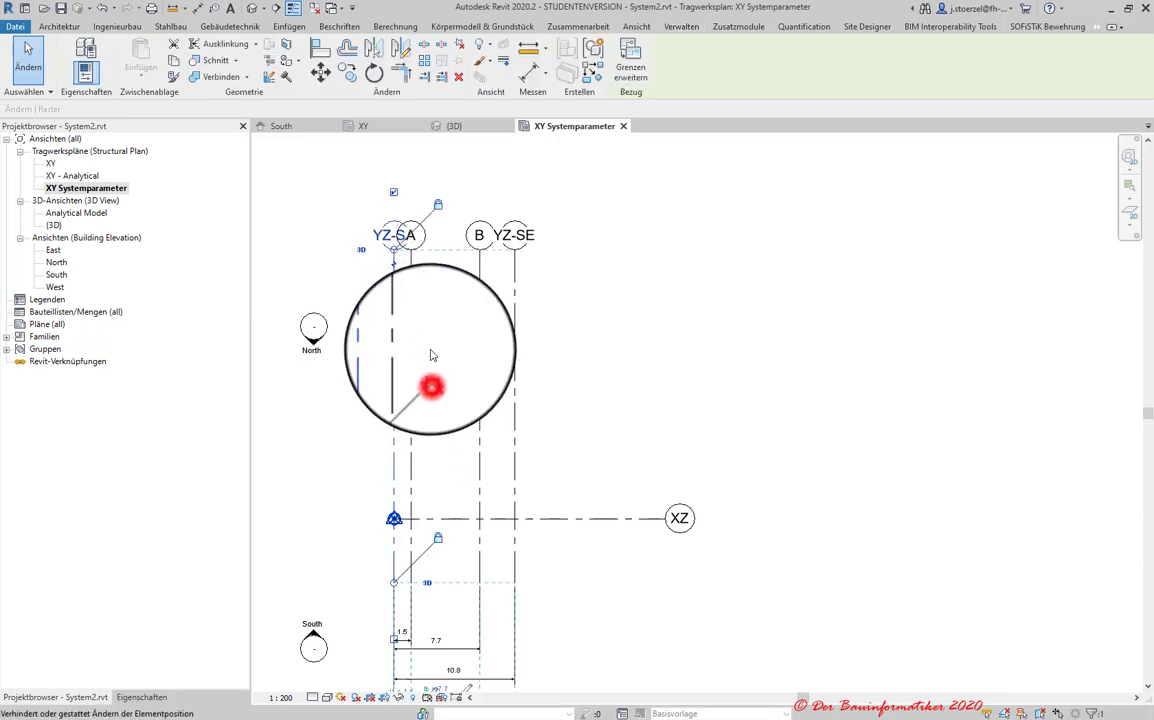
{"action": "left_click", "coordinate": [392, 250]}
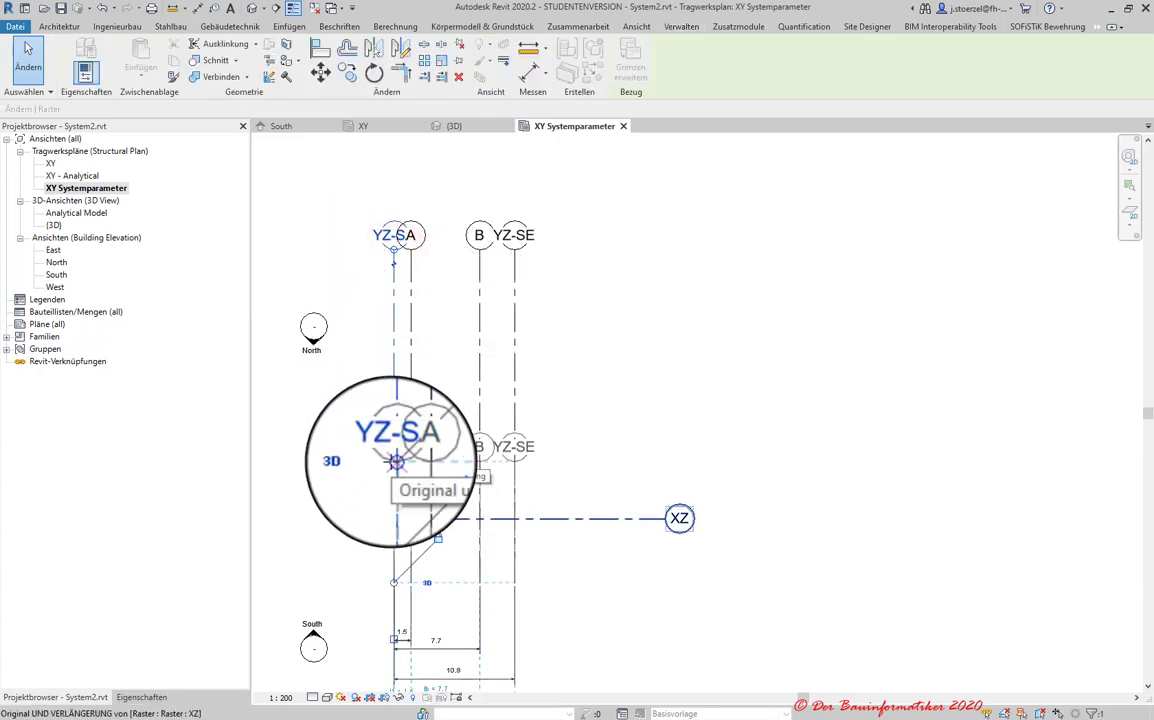
{"action": "left_click_drag", "start_coordinate": [393, 458], "coordinate": [396, 447]}
{"action": "middle_click_drag", "start_coordinate": [618, 452], "coordinate": [609, 375]}
{"action": "left_click", "coordinate": [453, 391]}
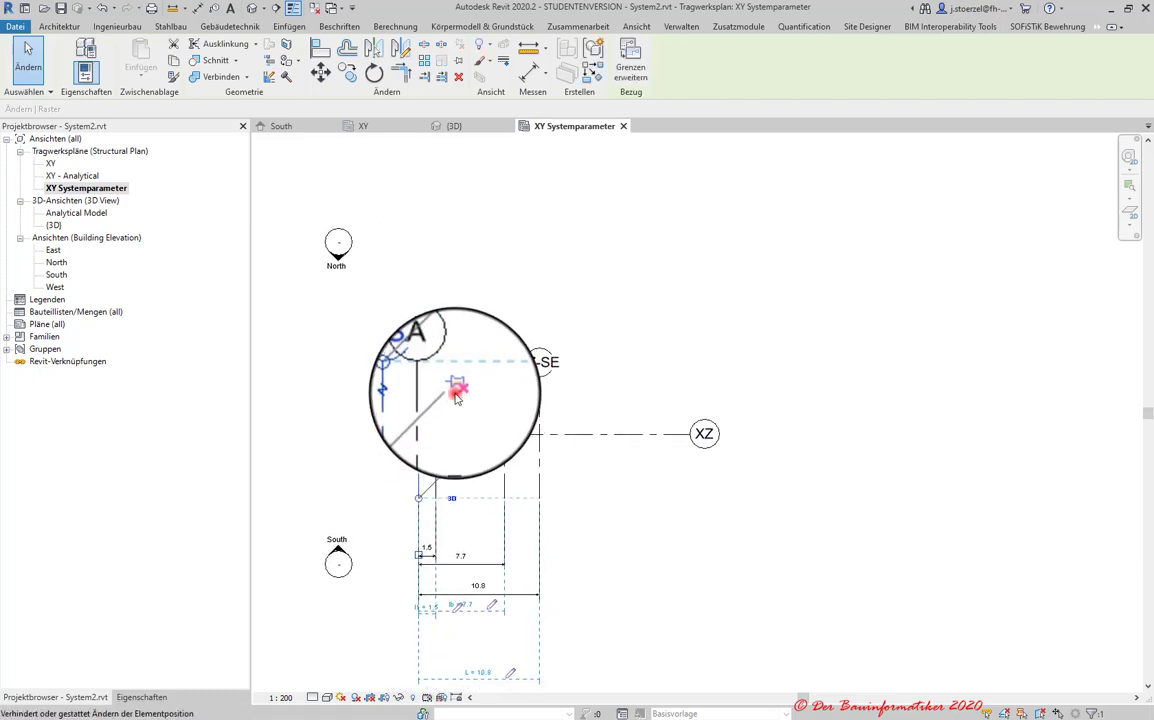
- Clear the selection and pan out to review the whole grid layout
{"action": "scroll", "coordinate": [560, 440], "scroll_direction": "up", "scroll_amount": 2}
{"action": "left_click", "coordinate": [614, 483]}
{"action": "scroll", "coordinate": [614, 483], "scroll_direction": "down", "scroll_amount": 2}
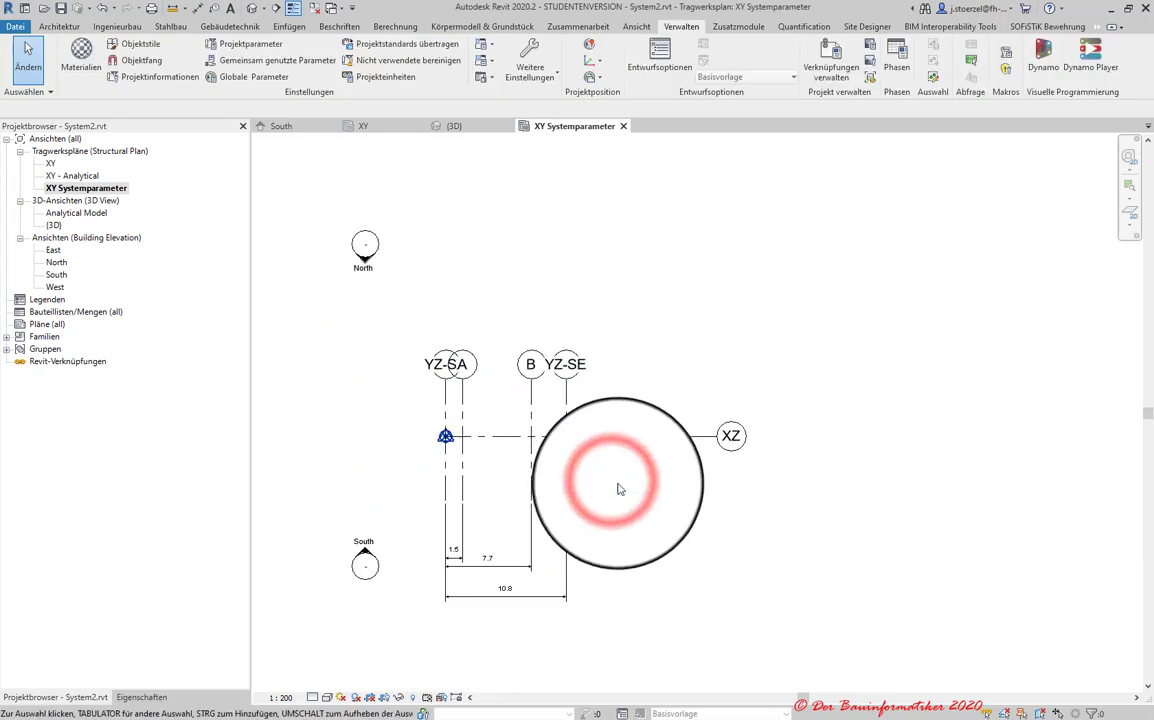
{"action": "middle_click_drag", "start_coordinate": [665, 484], "coordinate": [696, 425]}
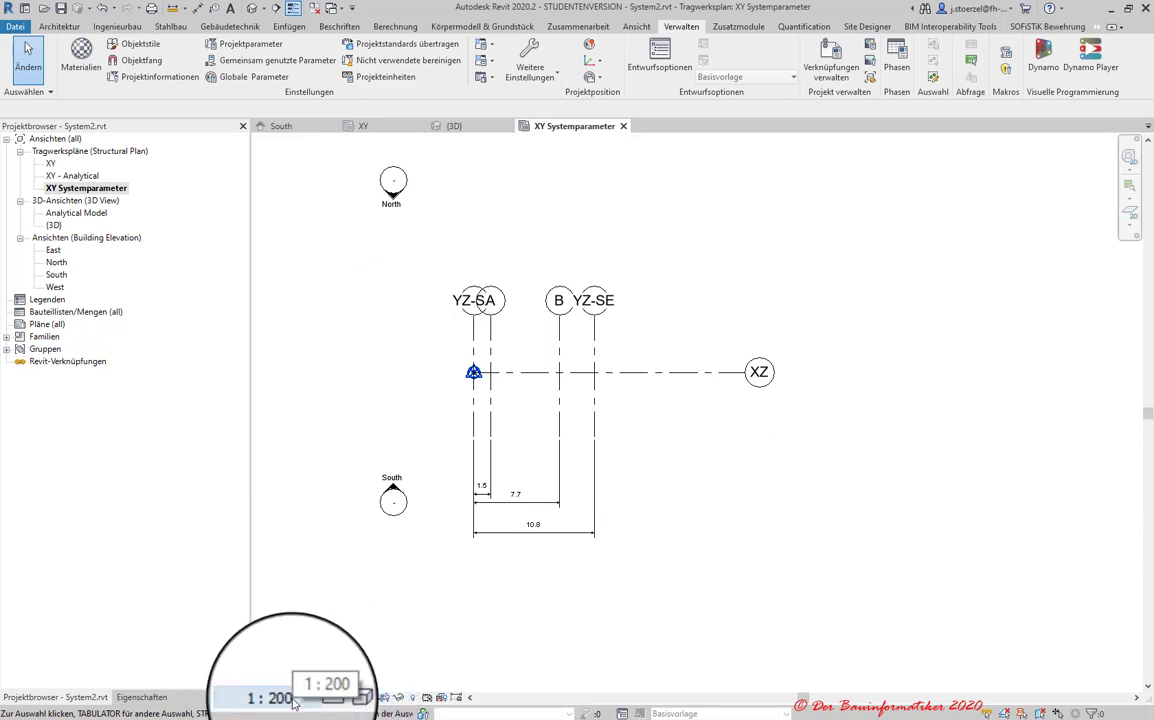
{"action": "left_click", "coordinate": [740, 448]}
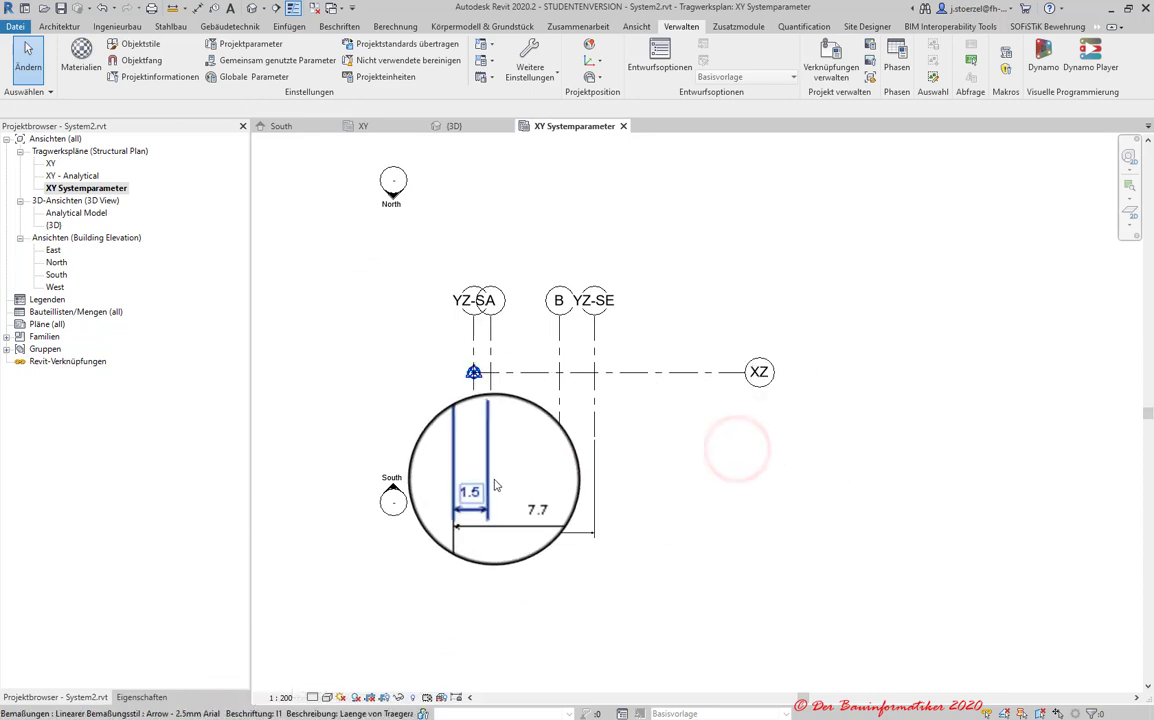
{"action": "scroll", "coordinate": [494, 485], "scroll_direction": "down", "scroll_amount": 2}
{"action": "scroll", "coordinate": [480, 500], "scroll_direction": "down", "scroll_amount": 1}
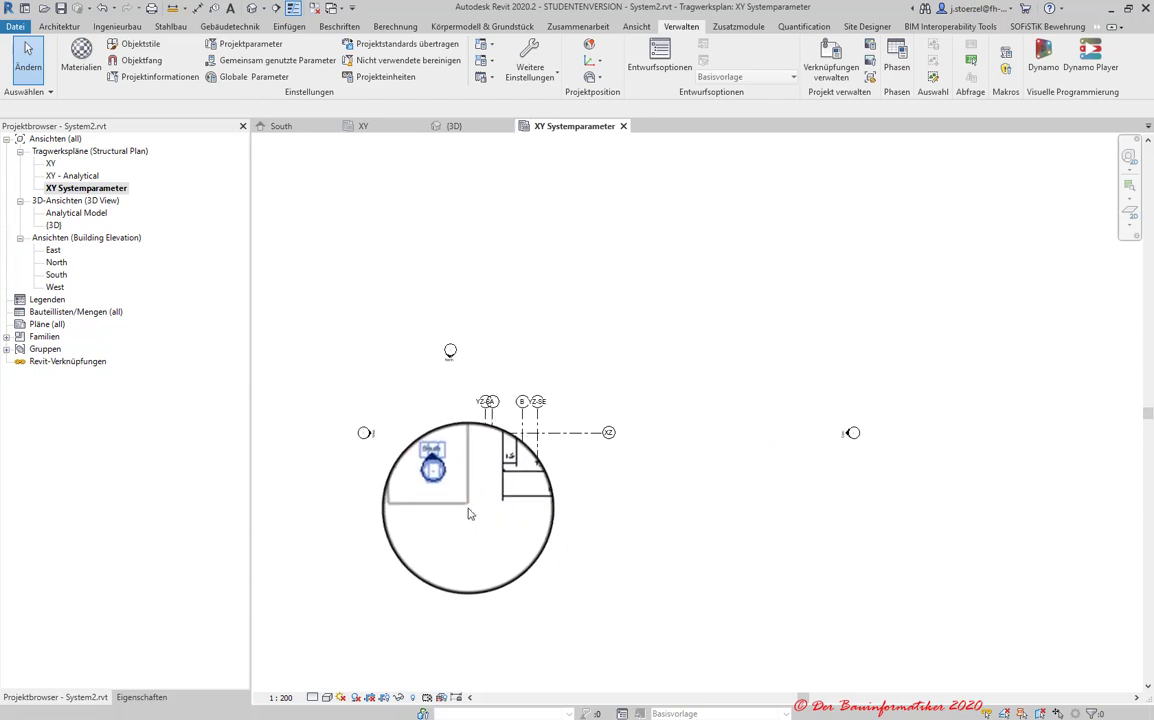
- Move the West, North and South elevation markers orthogonally closer to the grids
{"action": "left_click", "coordinate": [432, 466]}
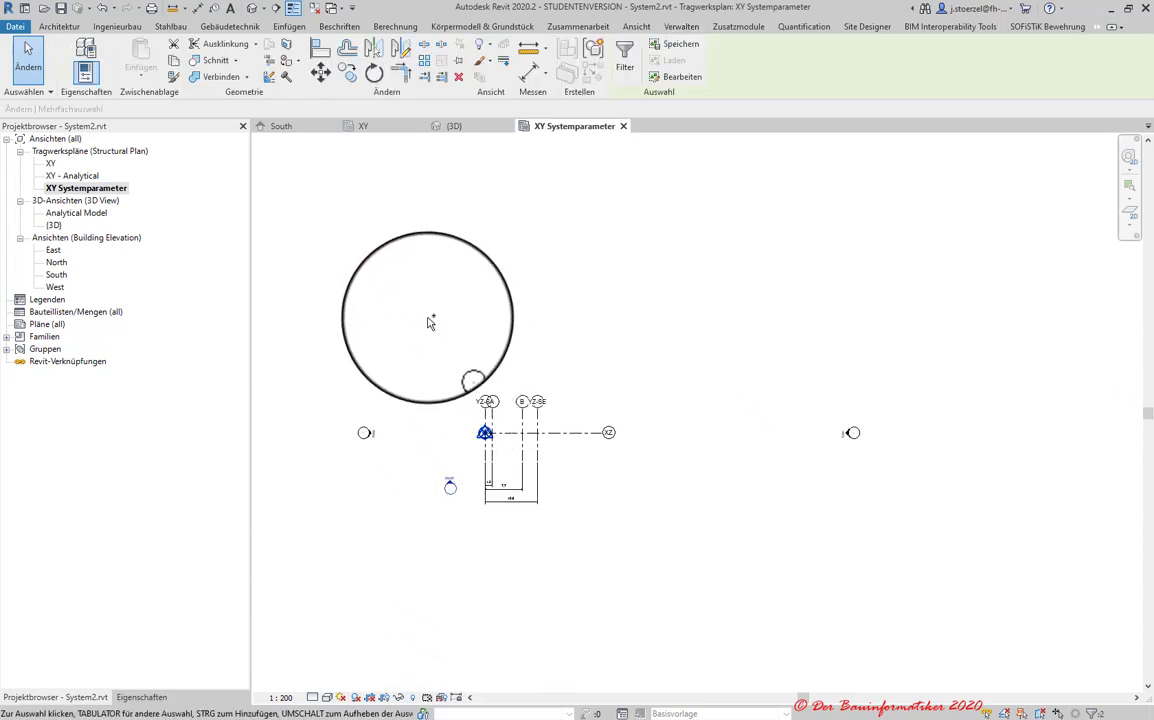
{"action": "left_click_drag", "start_coordinate": [430, 322], "coordinate": [418, 343]}
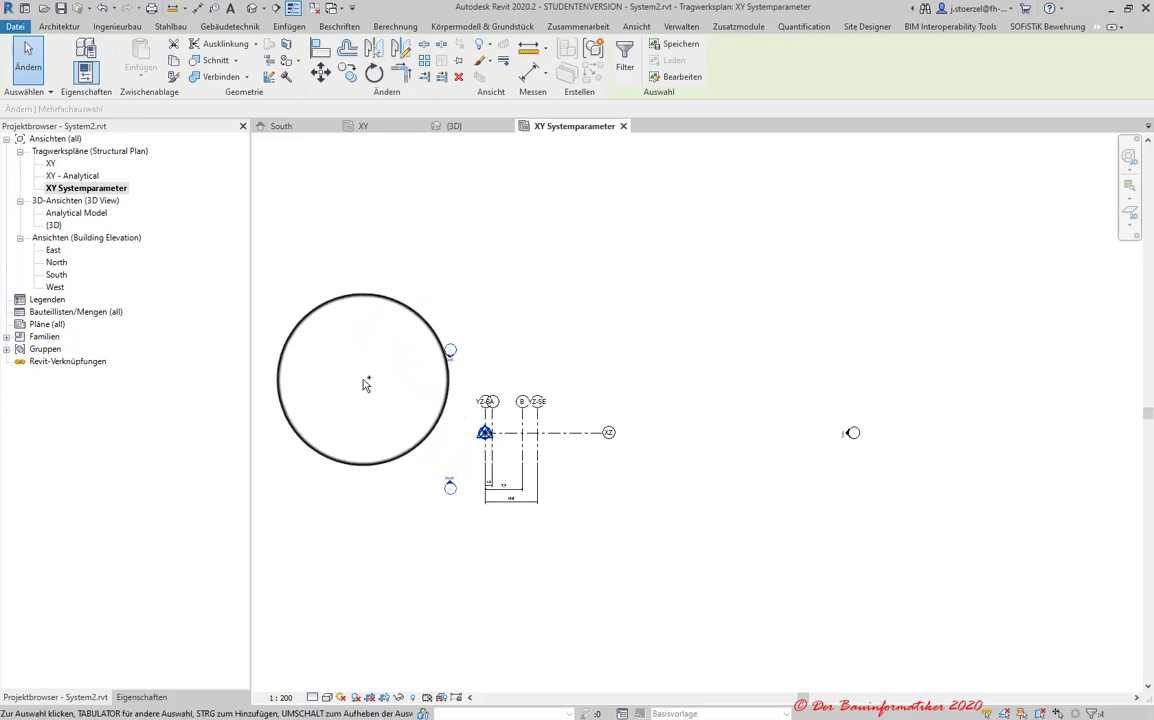
{"action": "left_click_drag", "start_coordinate": [302, 315], "coordinate": [469, 540]}
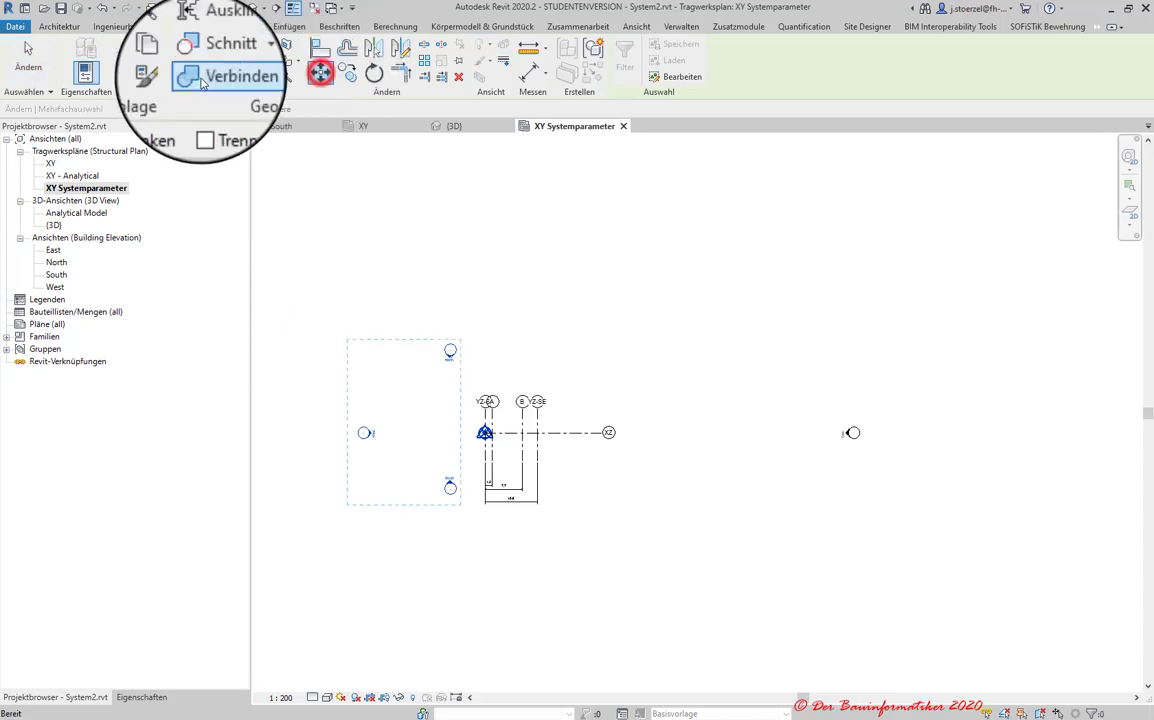
{"action": "left_click", "coordinate": [135, 108]}
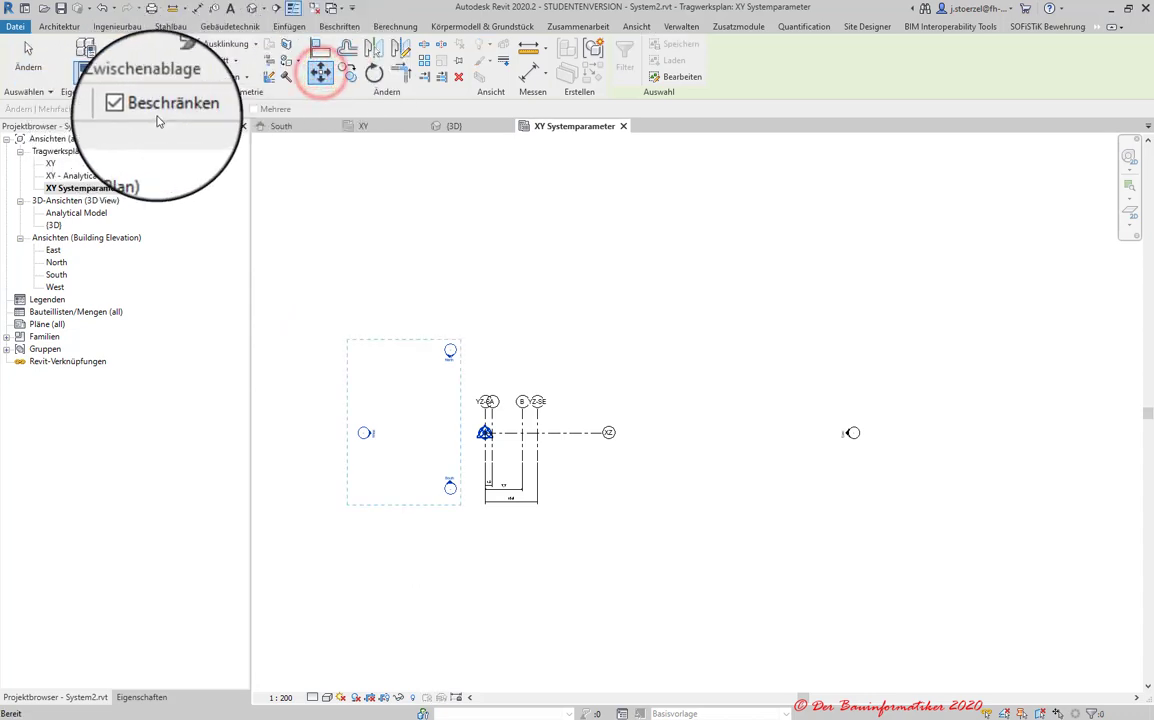
{"action": "left_click", "coordinate": [537, 333]}
{"action": "left_click", "coordinate": [440, 320]}
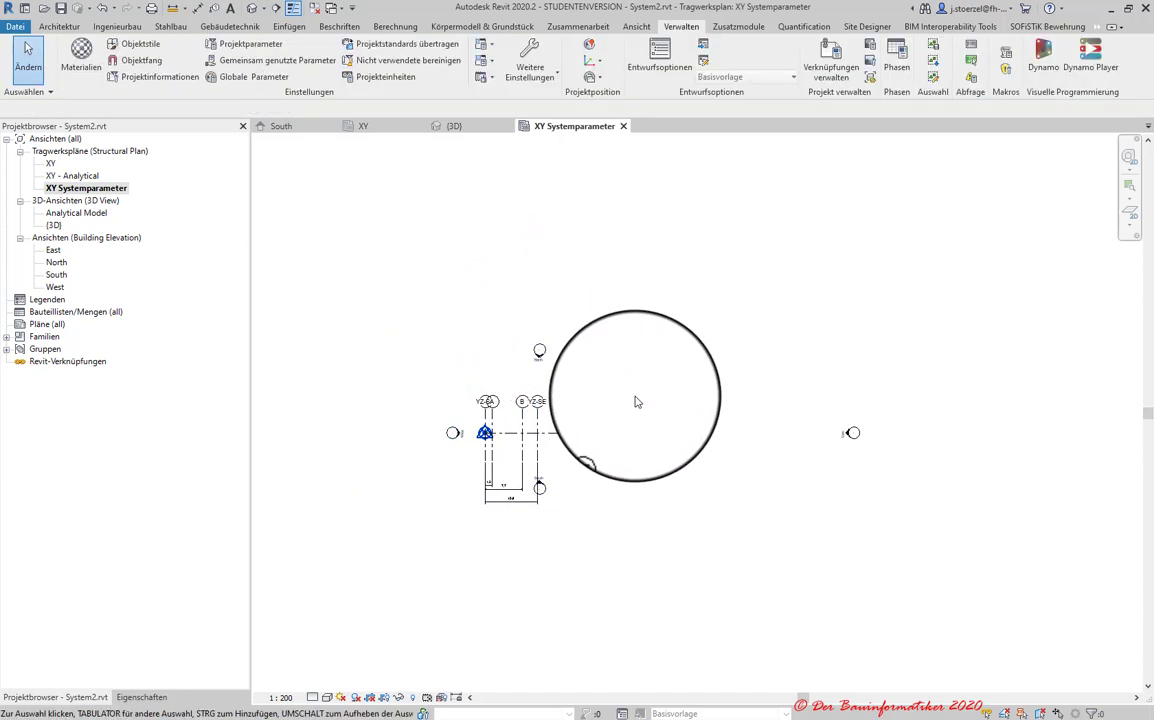
- Move the East elevation marker to just right of grid XZ
{"action": "scroll", "coordinate": [605, 500], "scroll_direction": "up", "scroll_amount": 2}
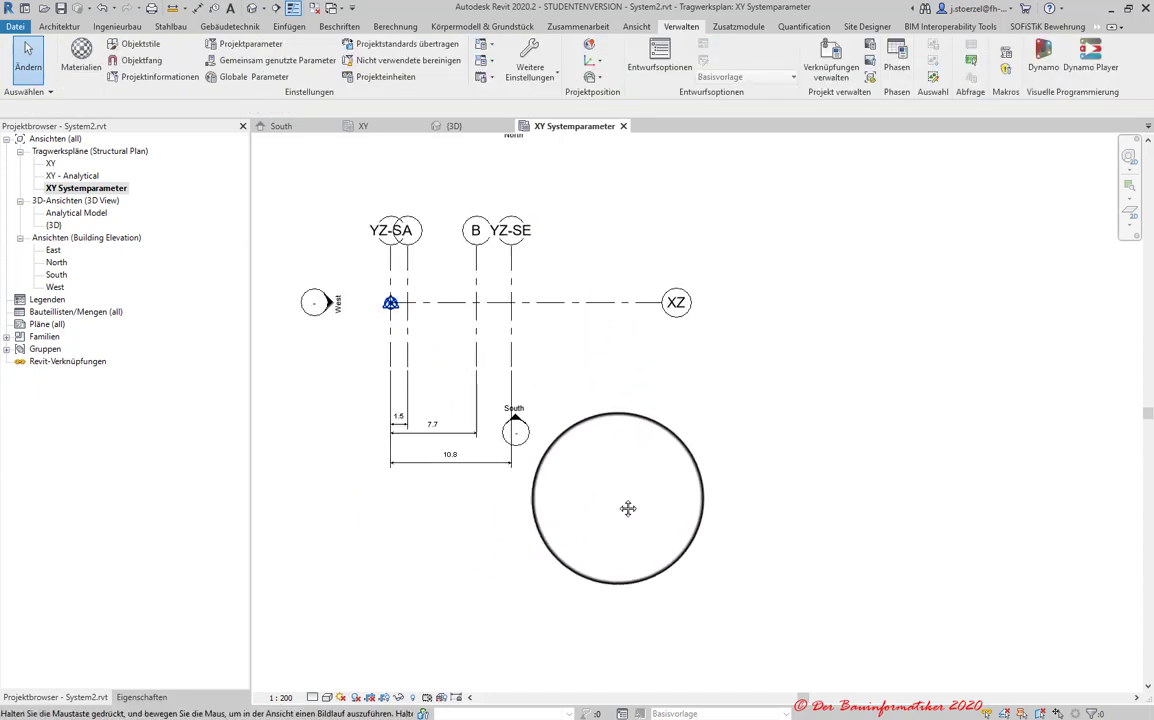
{"action": "middle_click_drag", "start_coordinate": [627, 508], "coordinate": [657, 533]}
{"action": "scroll", "coordinate": [683, 523], "scroll_direction": "down", "scroll_amount": 2}
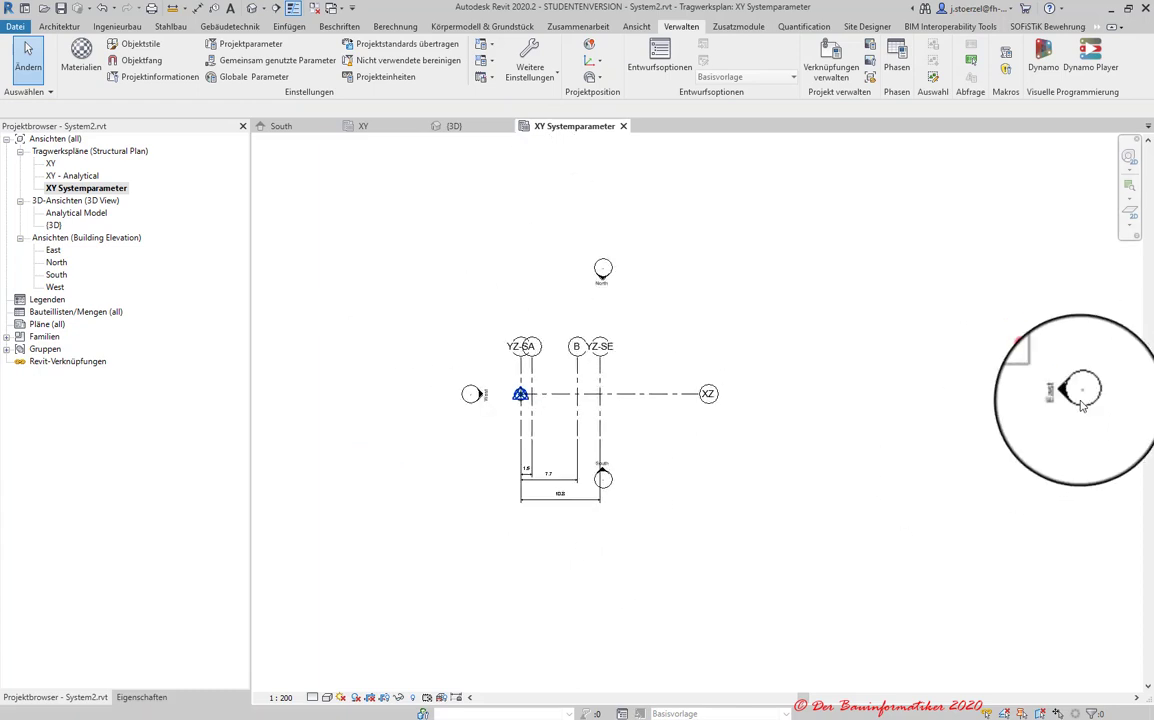
{"action": "left_click", "coordinate": [1078, 395]}
{"action": "left_click", "coordinate": [319, 72]}
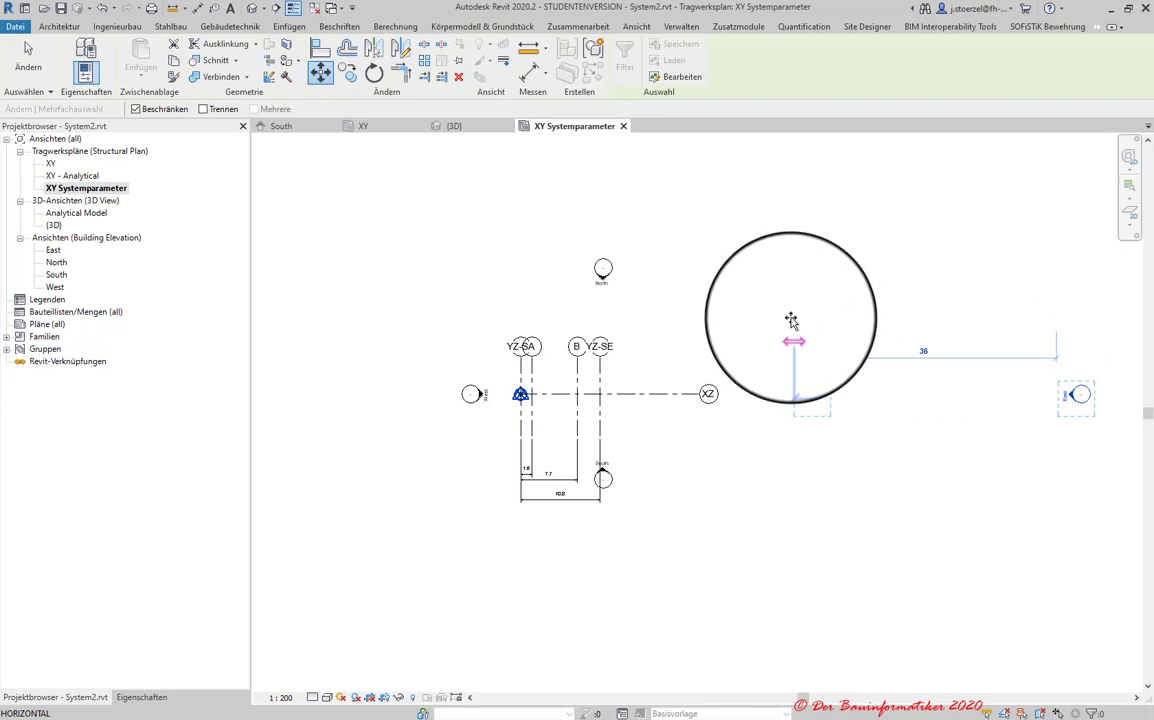
{"action": "left_click", "coordinate": [762, 322]}
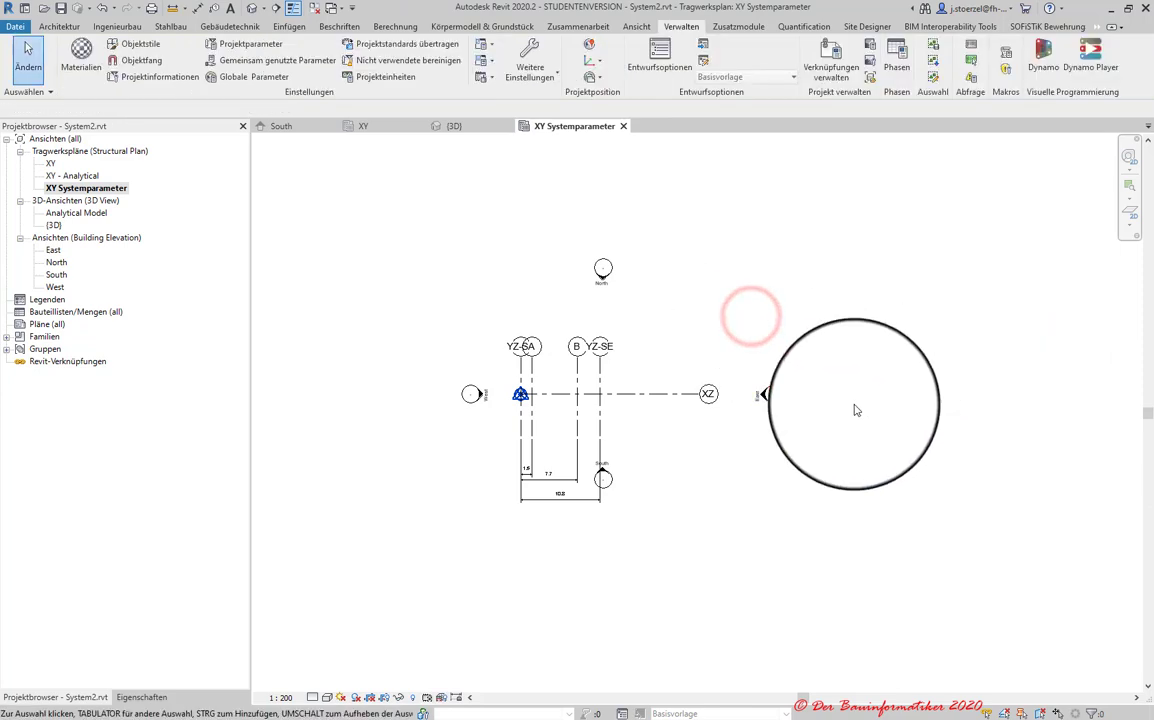
- Clear the selection and zoom in on the grids and dimensions
{"action": "left_click", "coordinate": [590, 442]}
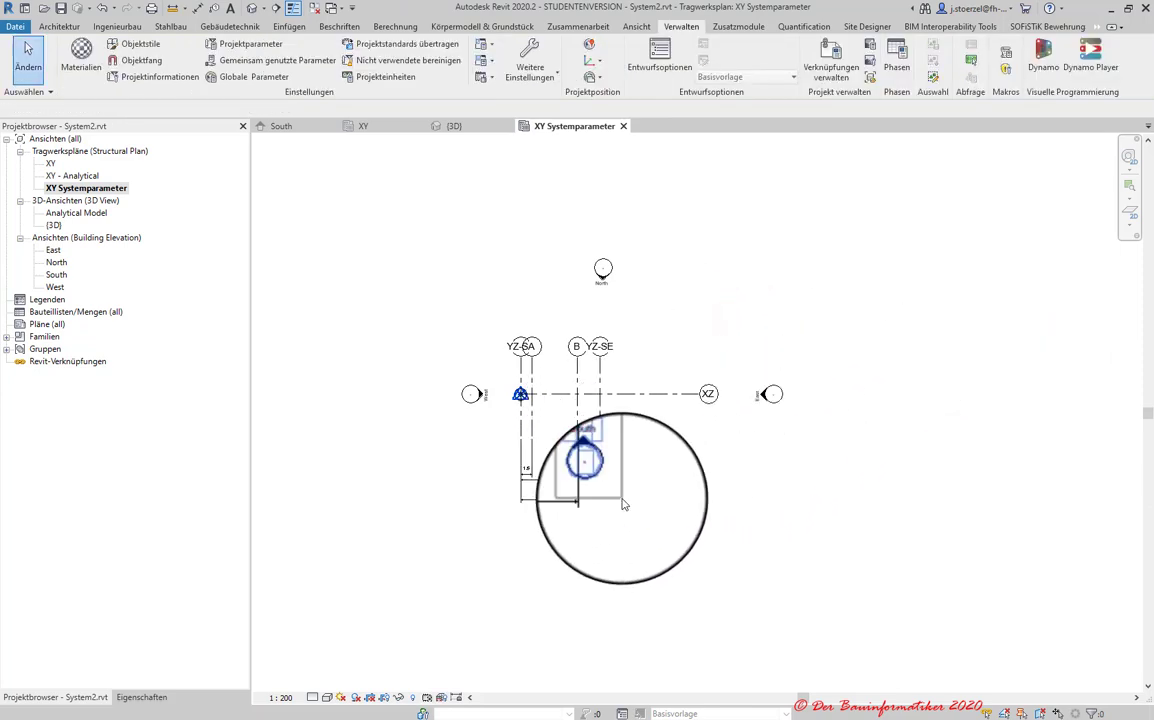
{"action": "left_click", "coordinate": [820, 412]}
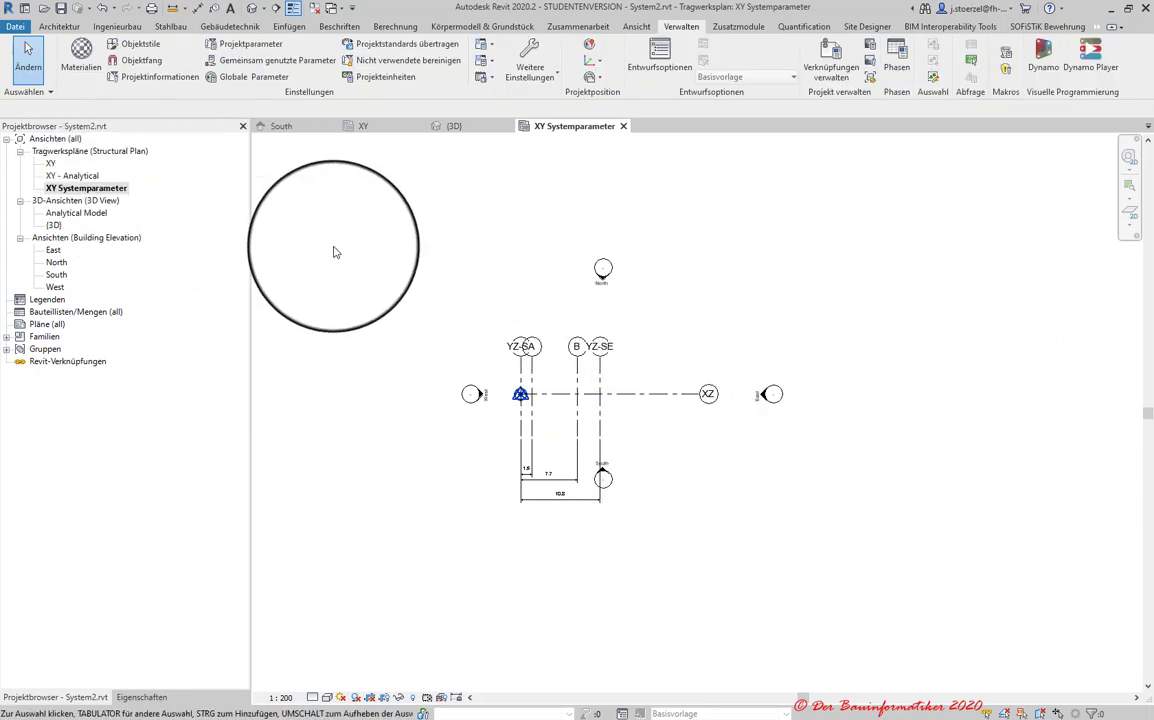
{"action": "scroll", "coordinate": [726, 452], "scroll_direction": "up", "scroll_amount": 1}
{"action": "scroll", "coordinate": [726, 452], "scroll_direction": "up", "scroll_amount": 2}
{"action": "middle_click_drag", "start_coordinate": [605, 437], "coordinate": [716, 448]}
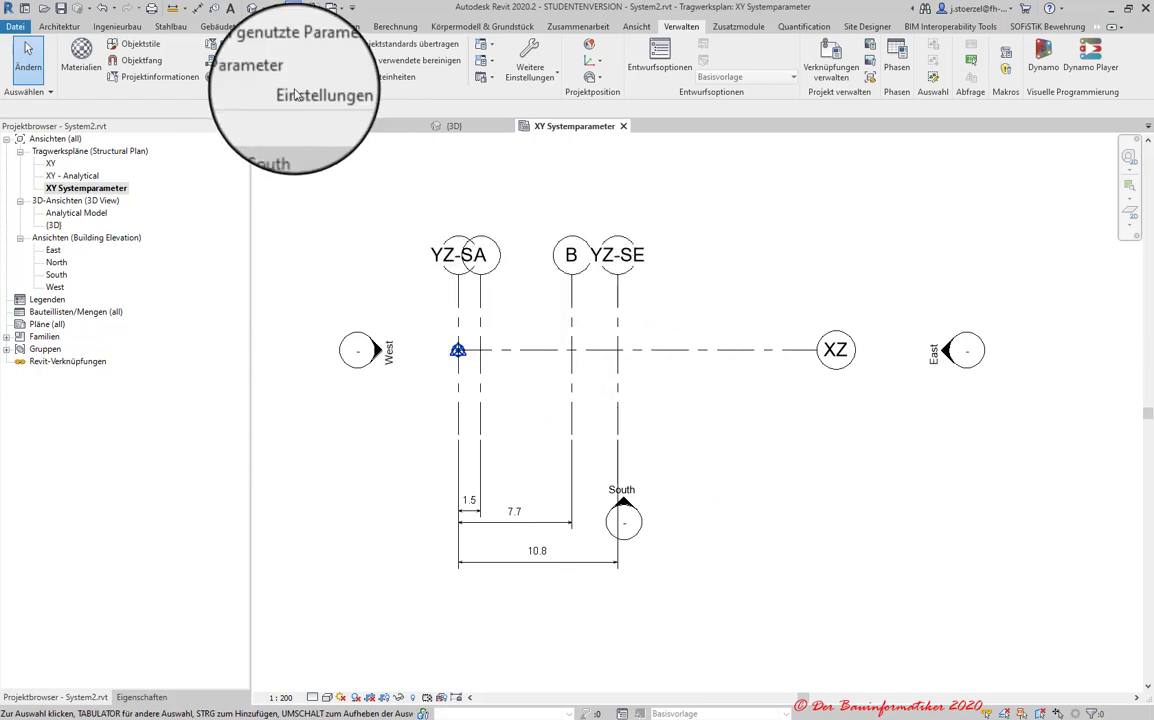
- Set global parameter l1 to 2 and apply it
{"action": "left_click", "coordinate": [245, 77]}
{"action": "left_click_drag", "start_coordinate": [330, 91], "coordinate": [275, 76]}
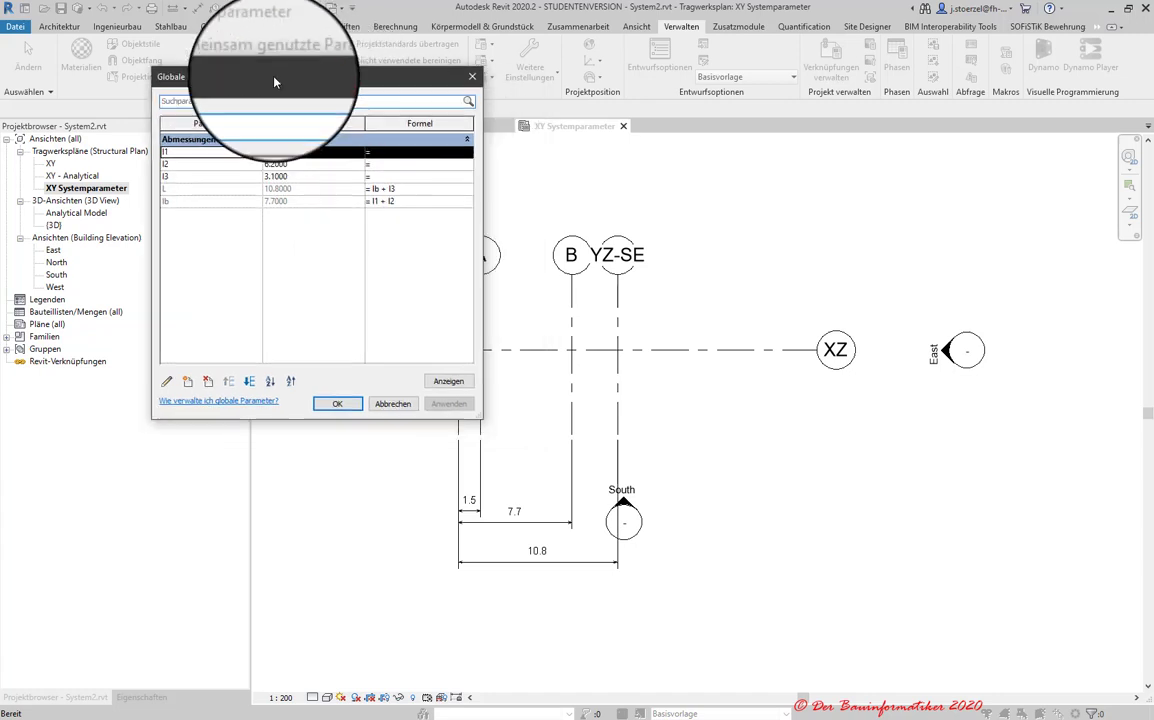
{"action": "left_click", "coordinate": [297, 157]}
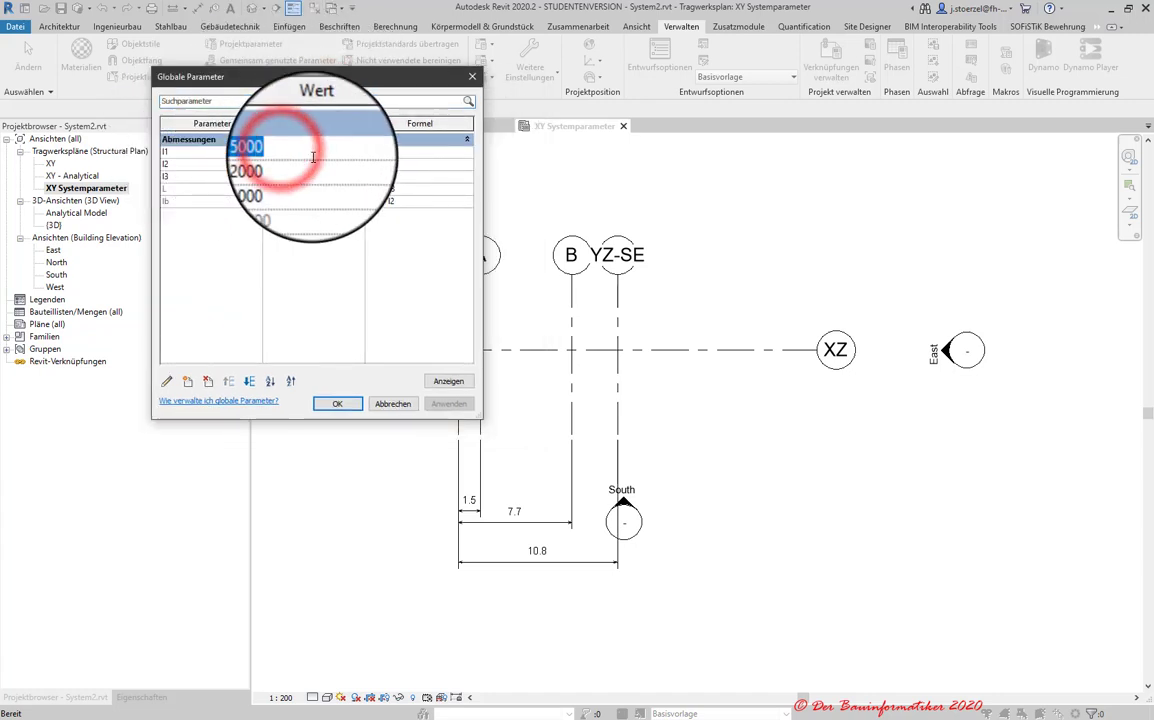
{"action": "left_click_drag", "start_coordinate": [250, 80], "coordinate": [118, 65]}
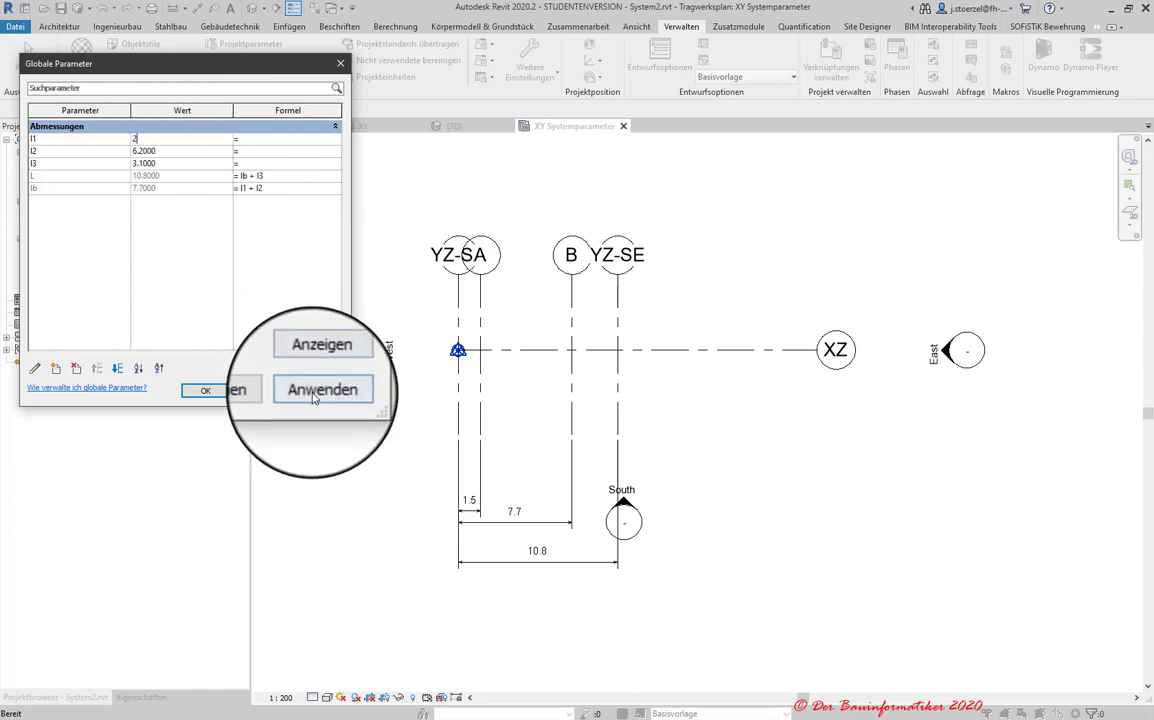
{"action": "left_click", "coordinate": [316, 390]}
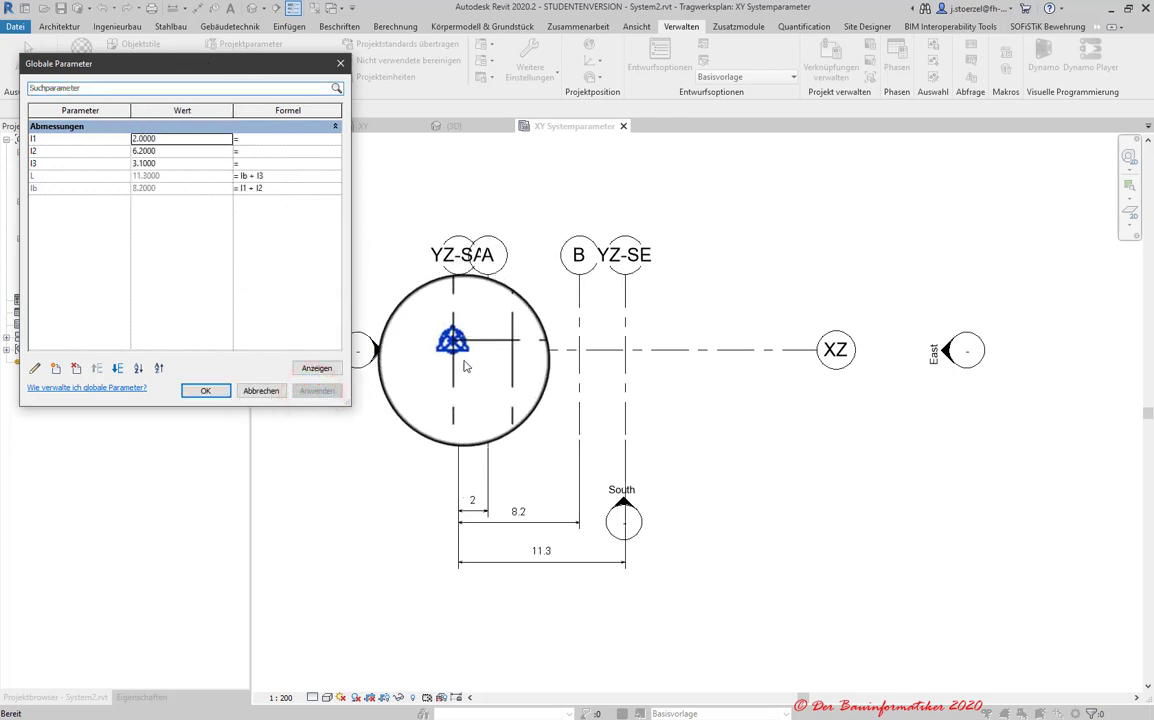
- Set l2 to 10 and l3 to 5, then apply to respace the grids
{"action": "left_click", "coordinate": [160, 152]}
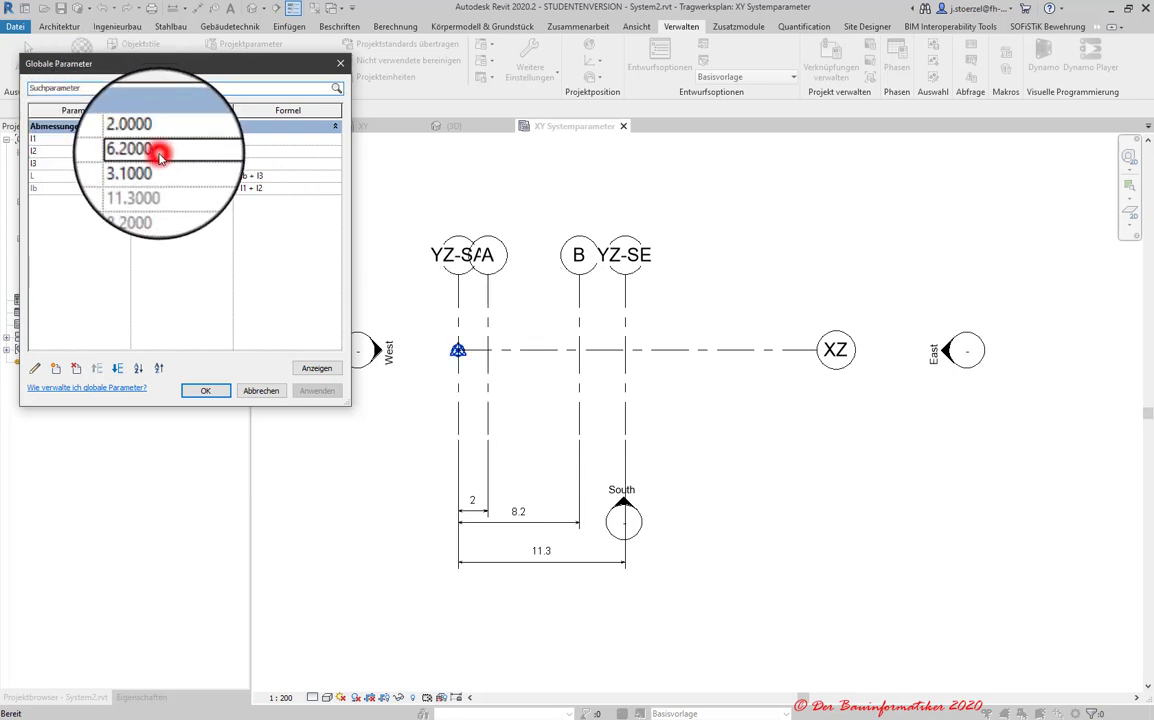
{"action": "left_click_drag", "start_coordinate": [160, 152], "coordinate": [118, 152]}
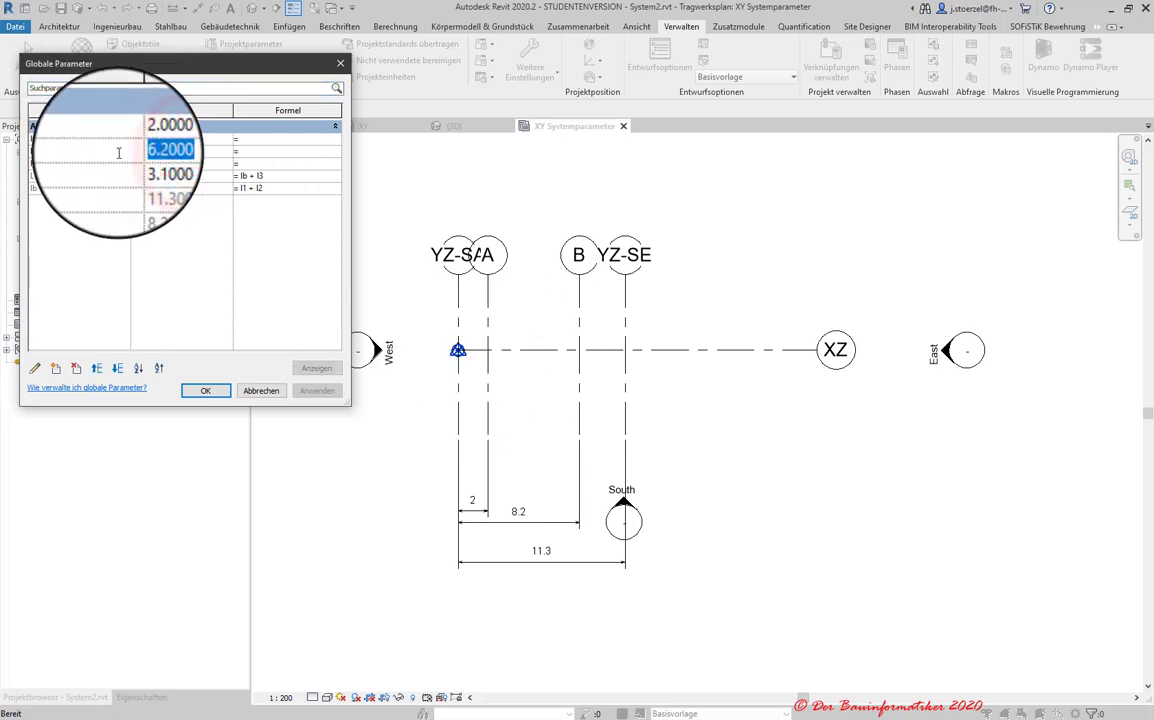
{"action": "left_click", "coordinate": [170, 157]}
{"action": "left_click", "coordinate": [158, 164]}
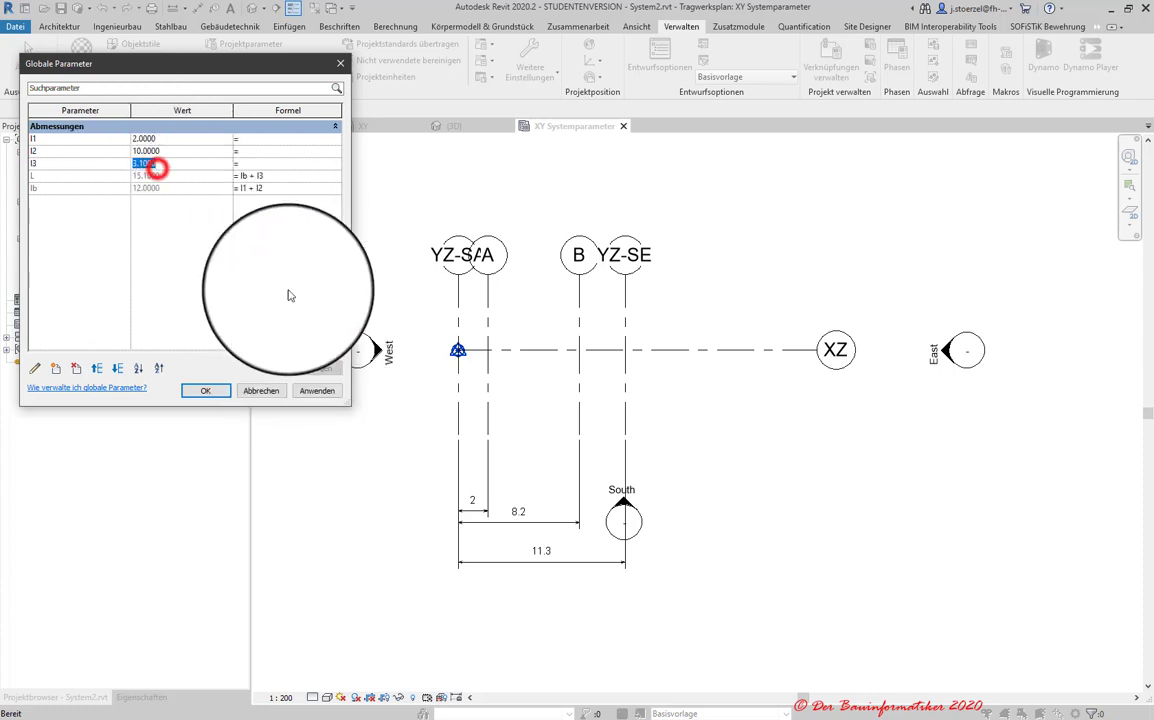
{"action": "left_click", "coordinate": [176, 166]}
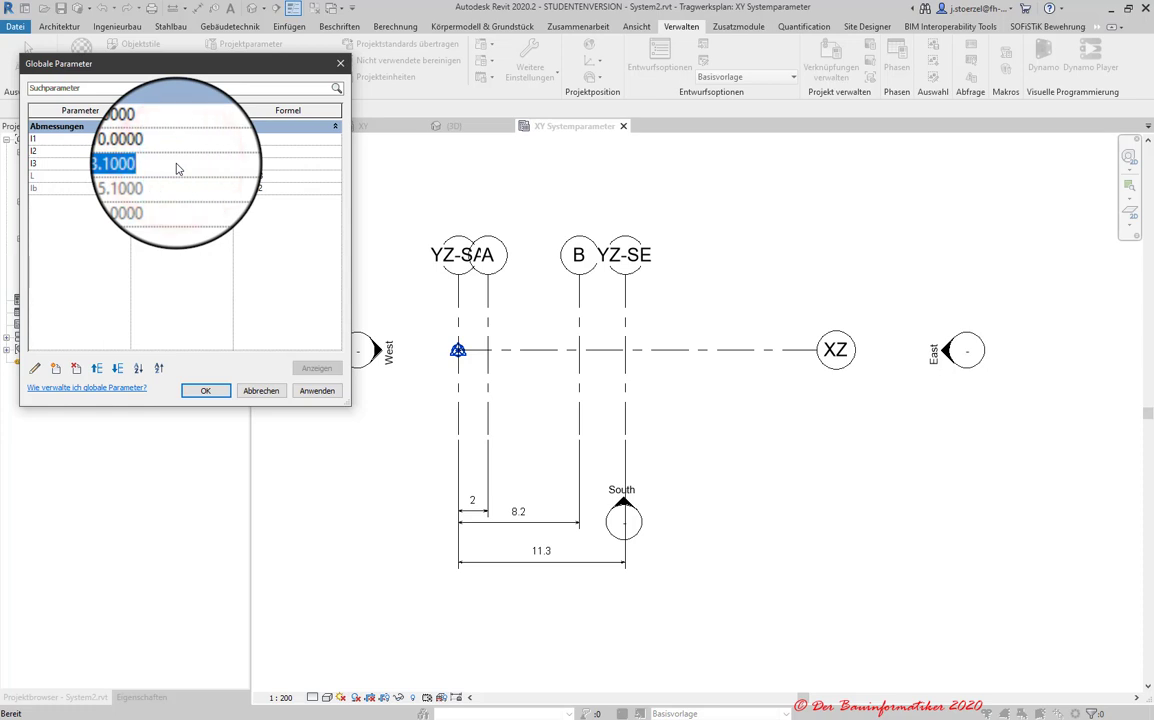
{"action": "left_click", "coordinate": [315, 391]}
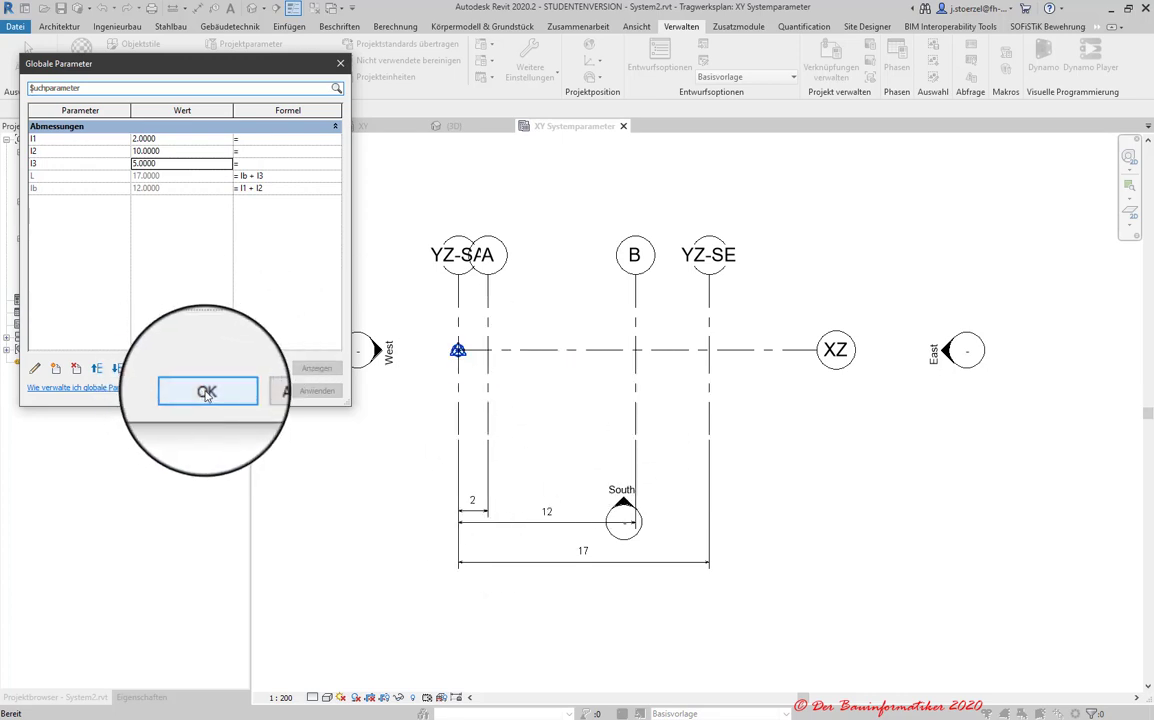
- Accept the global parameter changes and pull the end of grid YZ-SA upward
{"action": "left_click", "coordinate": [205, 391]}
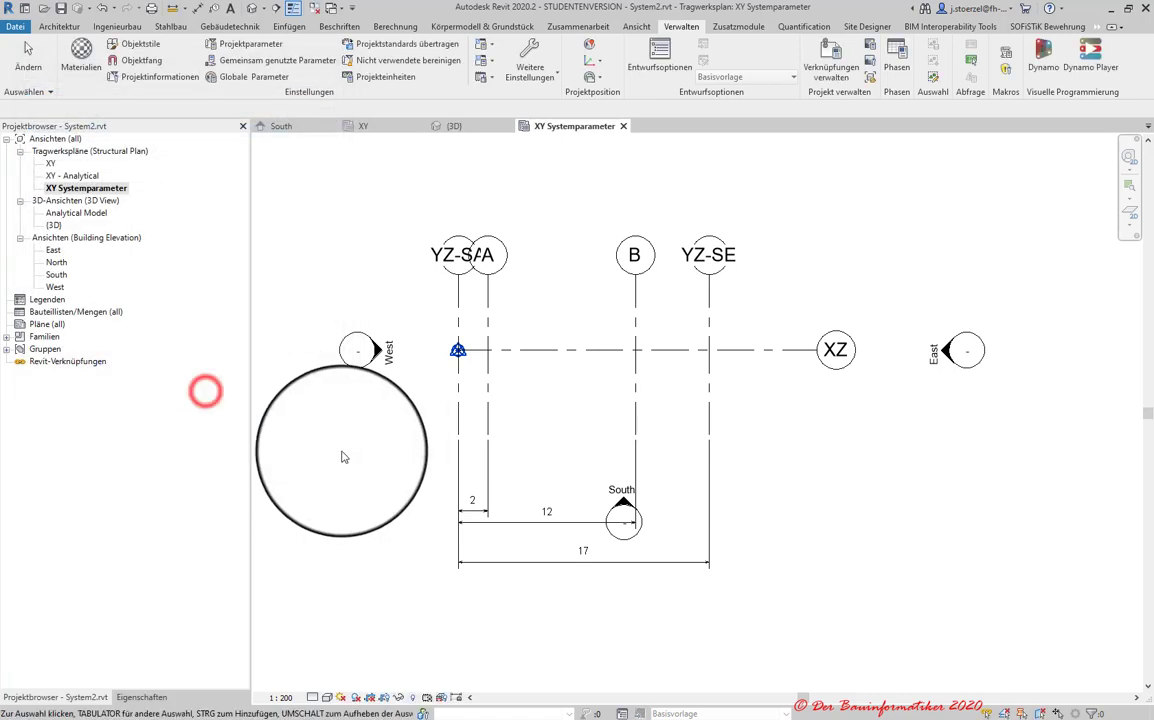
{"action": "left_click", "coordinate": [586, 469]}
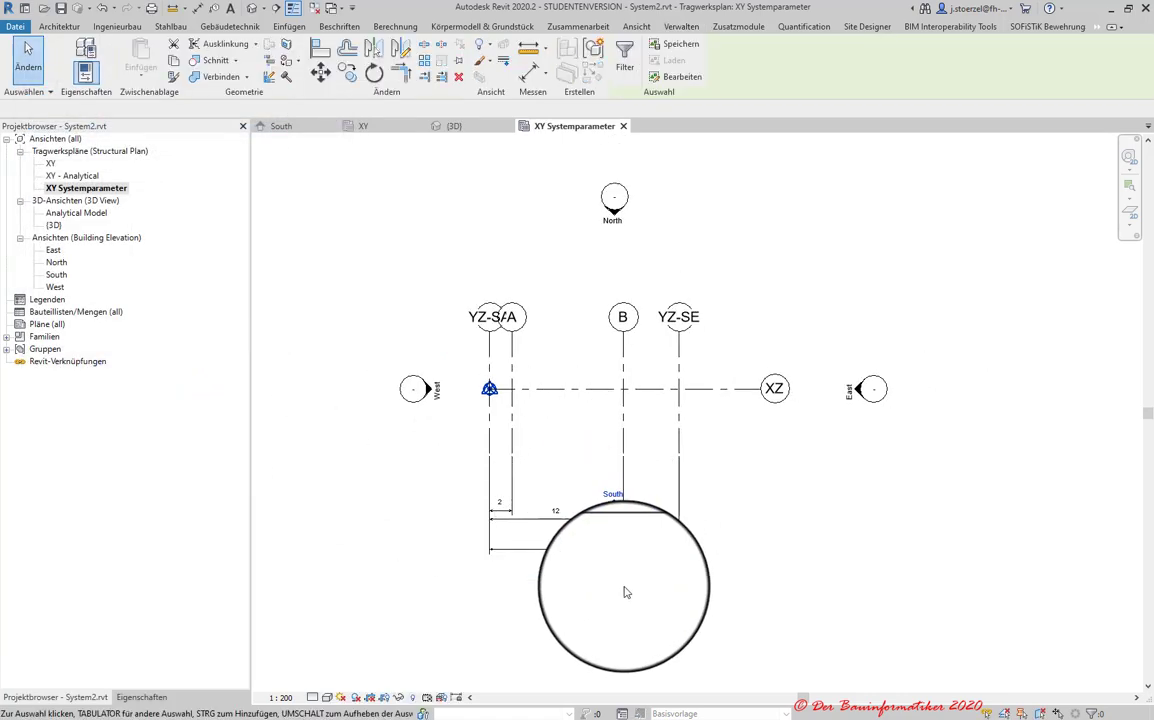
{"action": "left_click", "coordinate": [548, 520]}
{"action": "scroll", "coordinate": [528, 457], "scroll_direction": "up", "scroll_amount": 3}
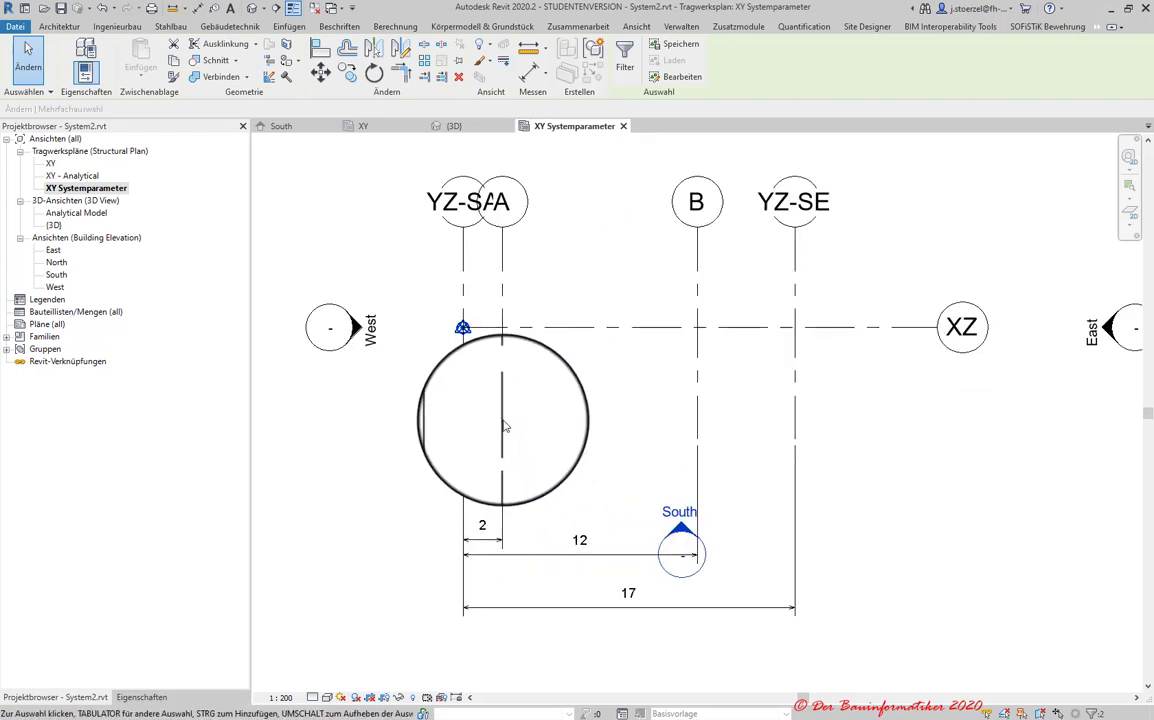
{"action": "left_click", "coordinate": [452, 370]}
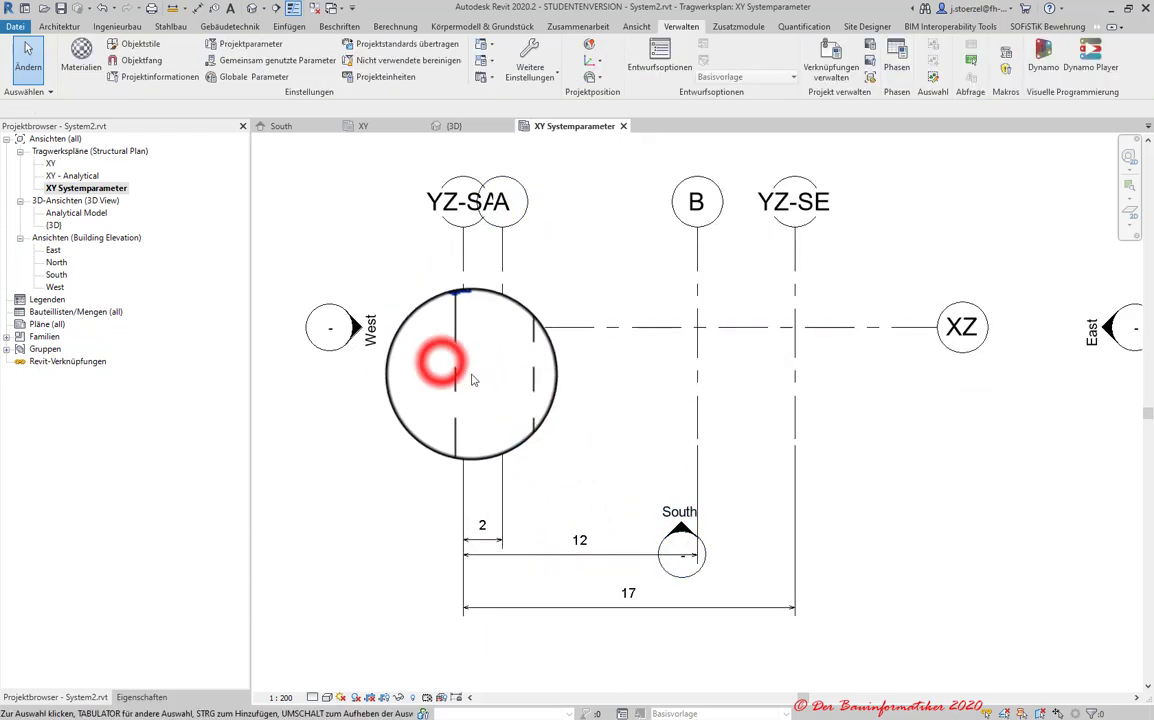
{"action": "left_click", "coordinate": [463, 376]}
{"action": "left_click", "coordinate": [497, 250]}
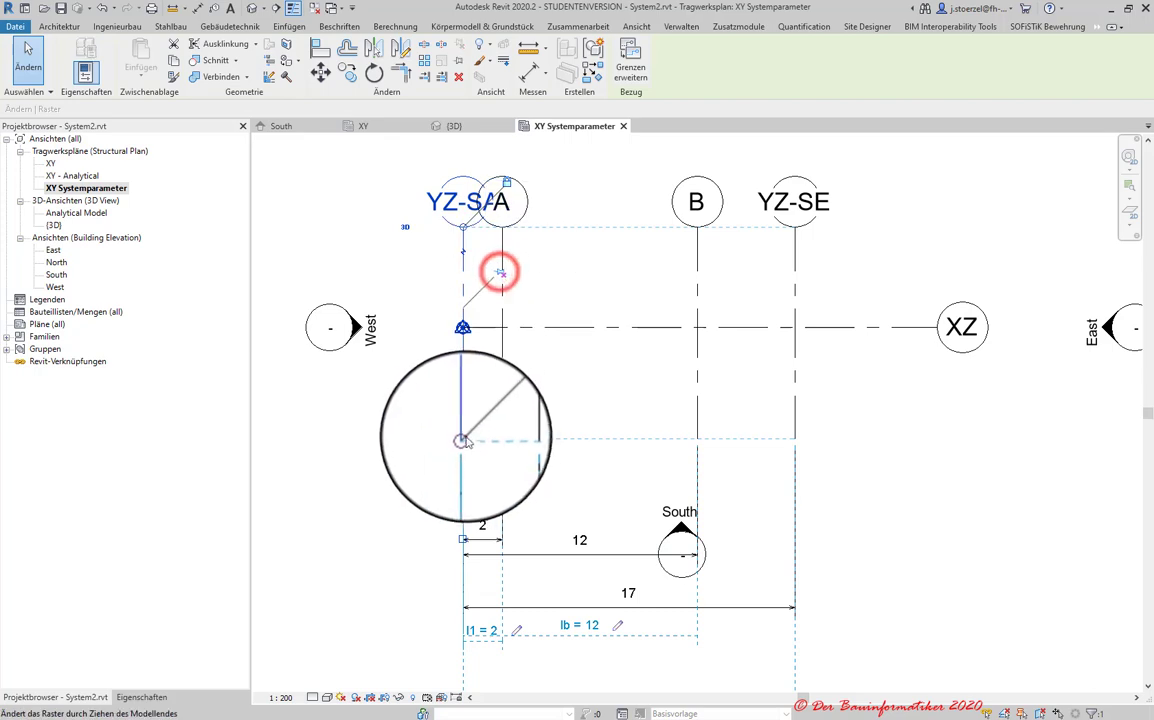
{"action": "left_click_drag", "start_coordinate": [464, 443], "coordinate": [462, 388]}
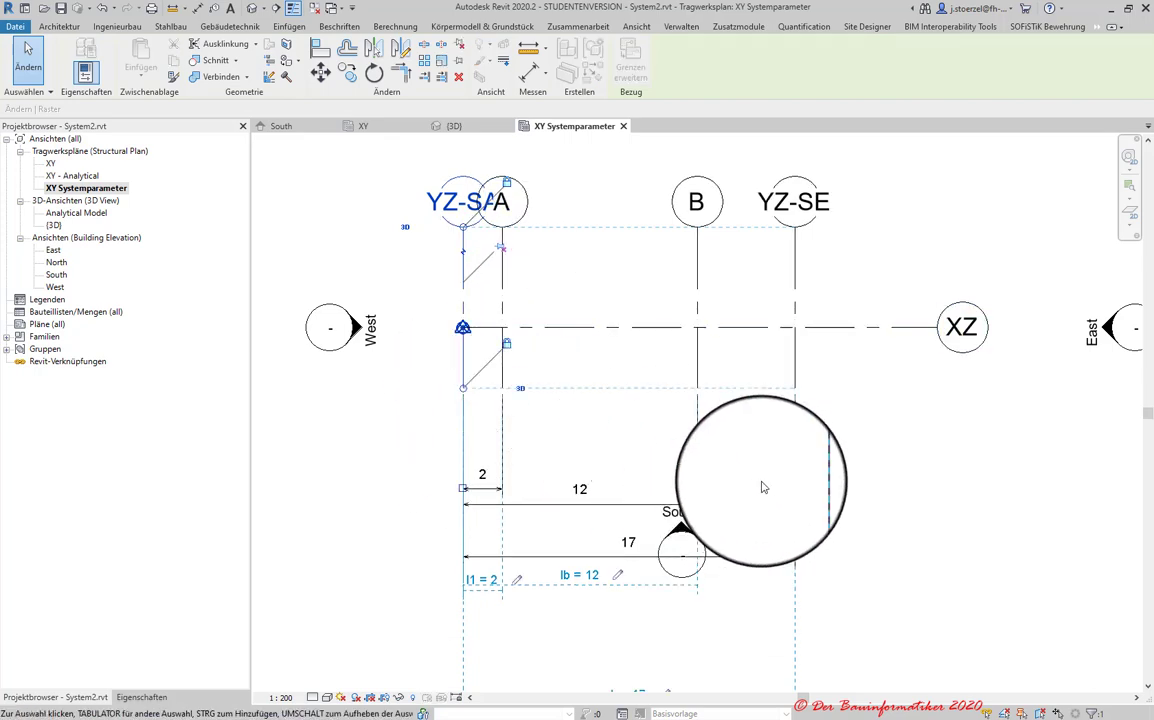
{"action": "left_click", "coordinate": [557, 444]}
- Drag the l1 (2), lb (12) and L (17) dimension lines up beneath the grids
{"action": "left_click", "coordinate": [472, 474]}
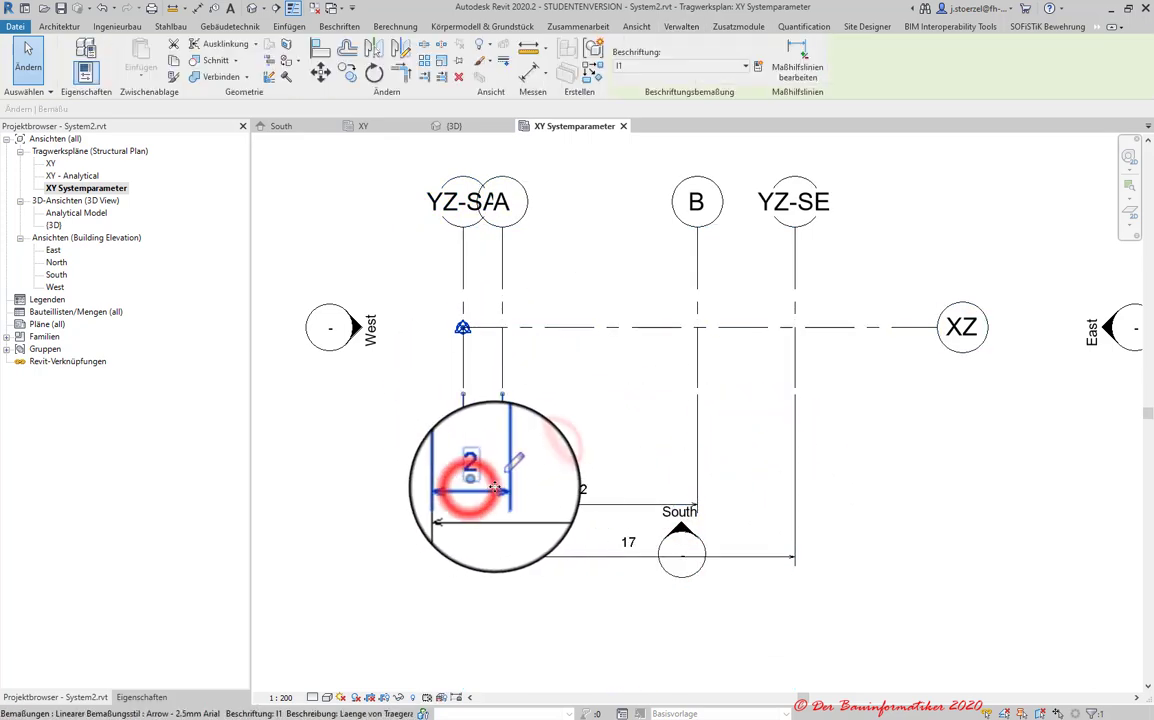
{"action": "left_click_drag", "start_coordinate": [496, 483], "coordinate": [505, 425]}
{"action": "left_click", "coordinate": [538, 510]}
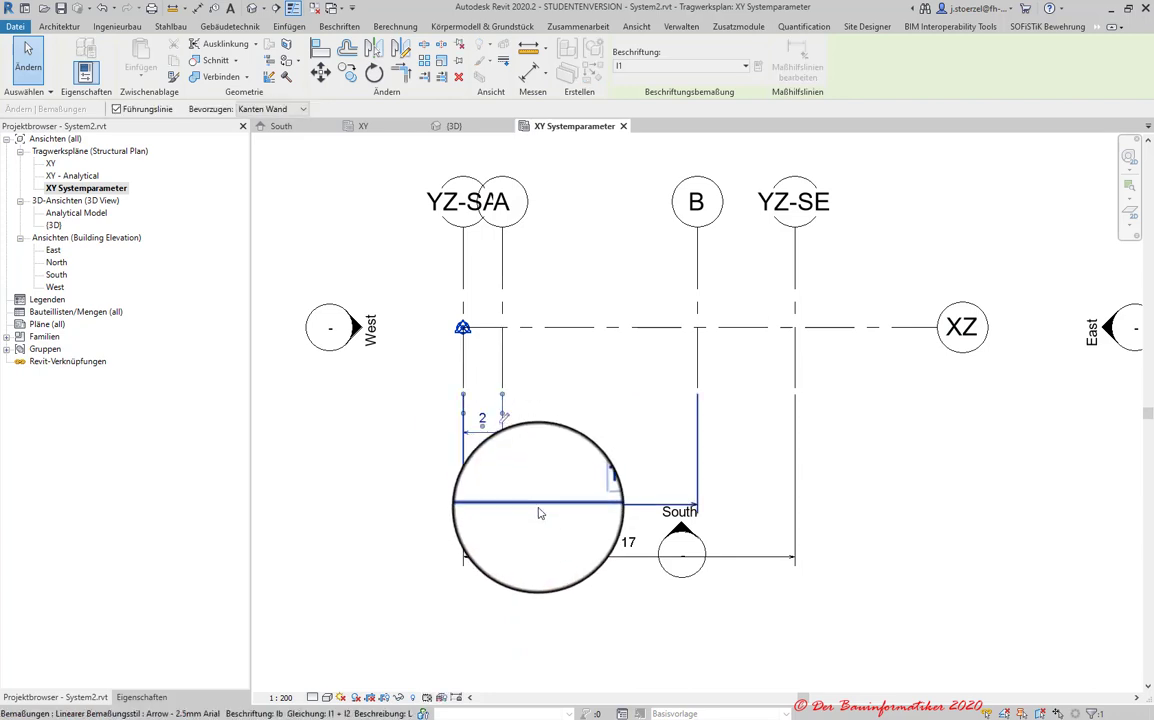
{"action": "left_click_drag", "start_coordinate": [538, 502], "coordinate": [533, 465]}
{"action": "left_click", "coordinate": [552, 557]}
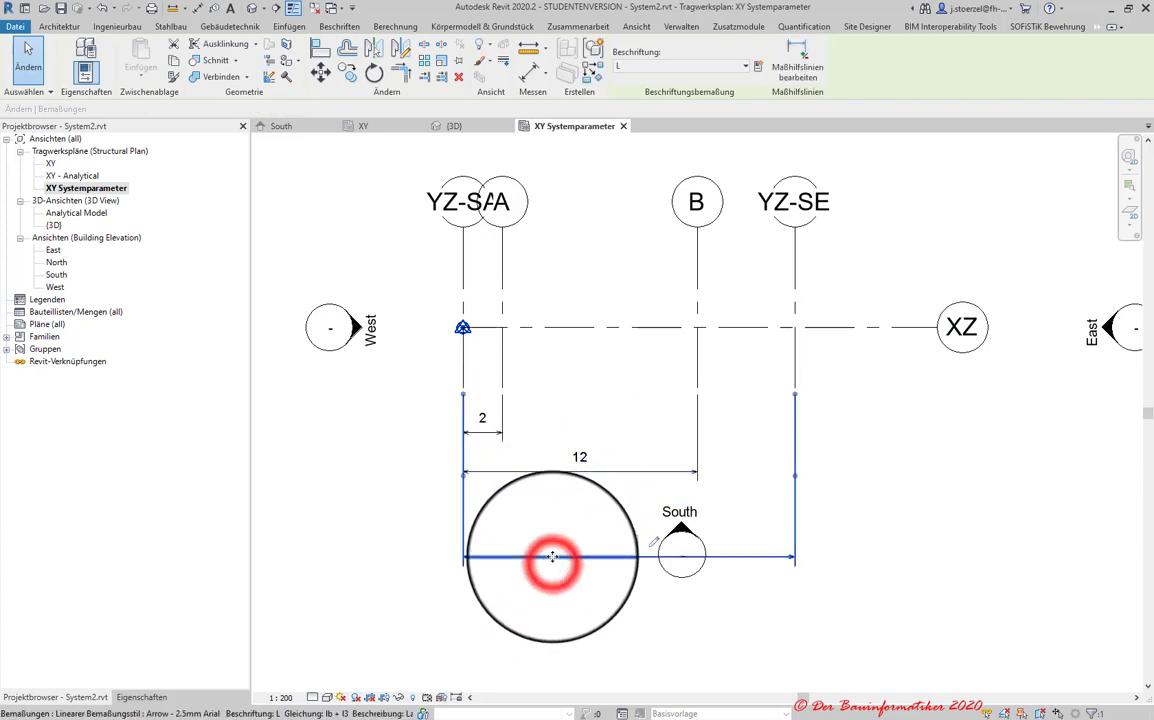
{"action": "left_click_drag", "start_coordinate": [552, 557], "coordinate": [544, 510]}
- Extend the 2 dimension with witness lines to grids B and YZ-SE, giving a 2/10/5 chain
{"action": "right_click", "coordinate": [495, 440]}
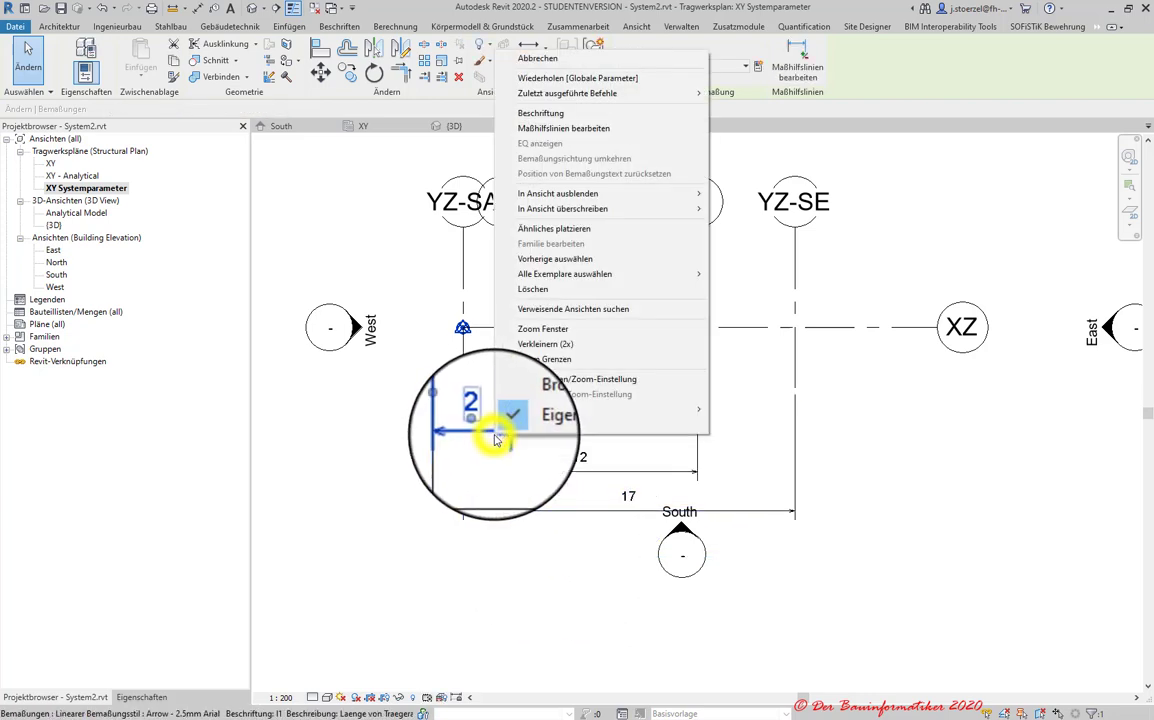
{"action": "left_click", "coordinate": [797, 58]}
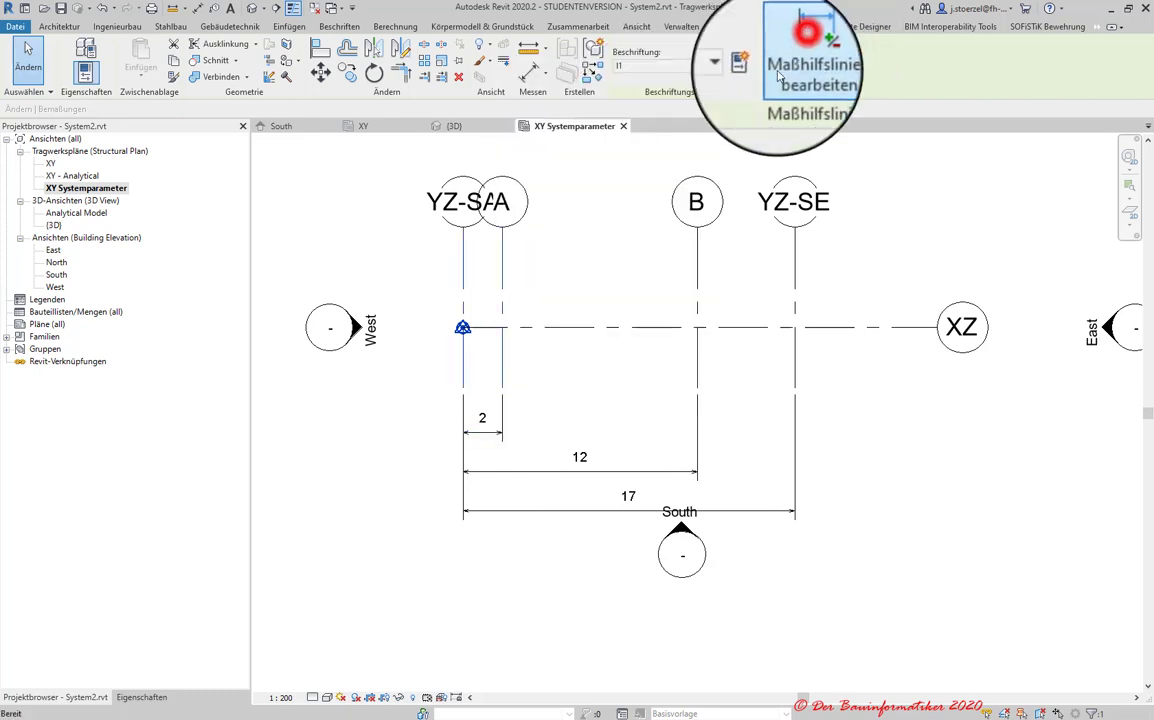
{"action": "left_click", "coordinate": [697, 360]}
{"action": "left_click", "coordinate": [795, 368]}
{"action": "left_click", "coordinate": [968, 418]}
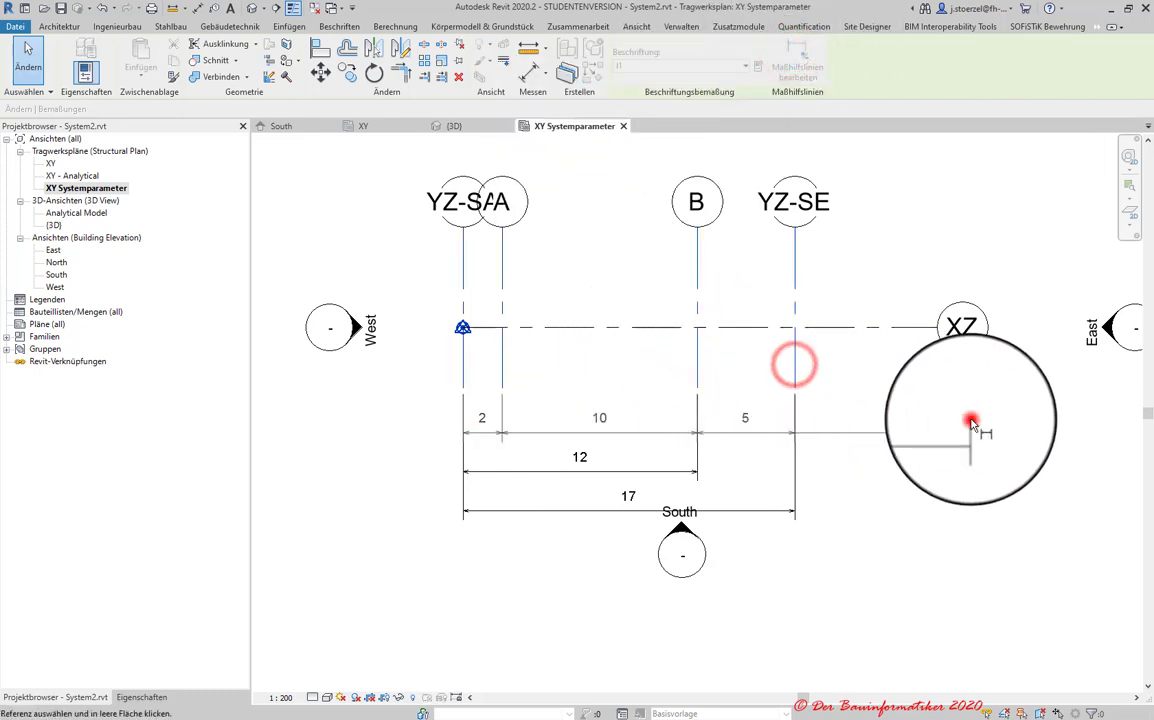
{"action": "key", "text": "Escape"}
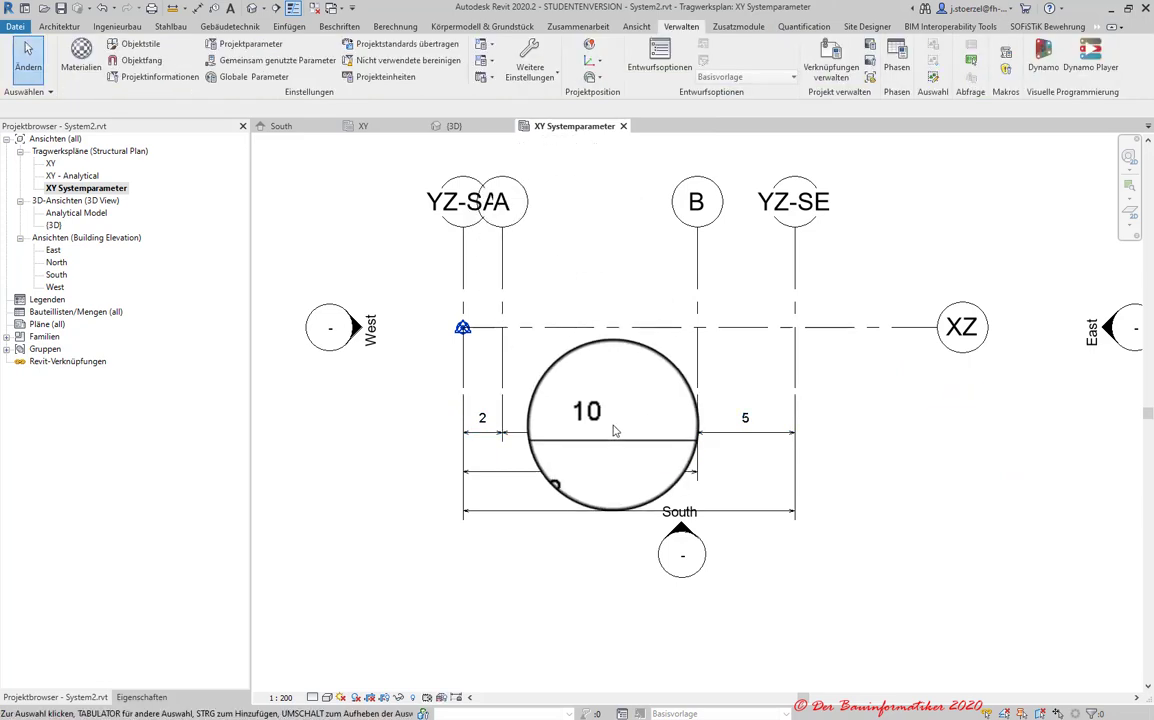
- Undo the 2/10/5 chain extension, redo the 17 dimension move, and start an aligned dimension
{"action": "left_click", "coordinate": [612, 437]}
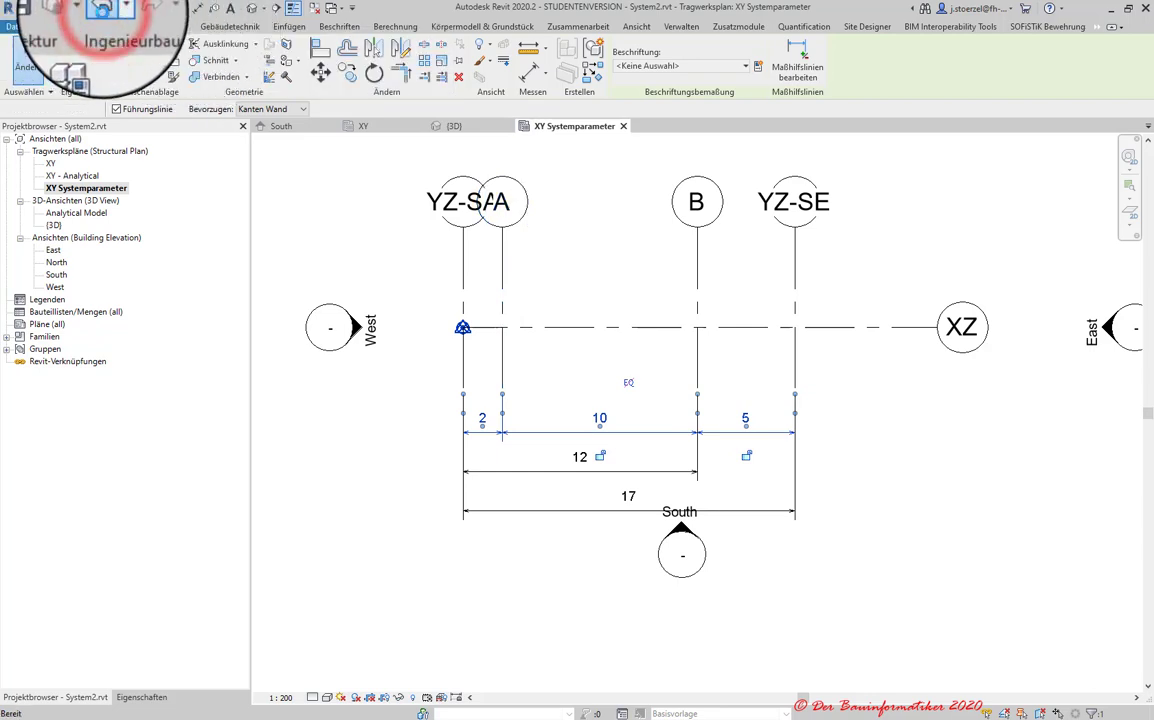
{"action": "left_click", "coordinate": [869, 443]}
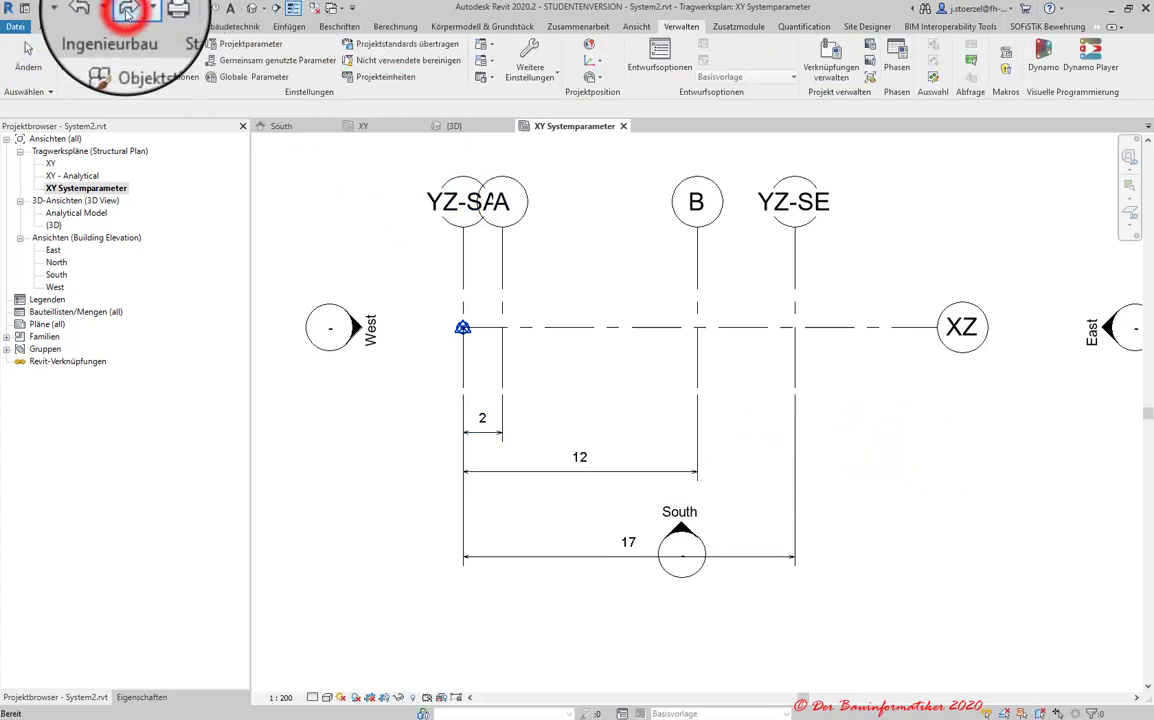
{"action": "left_click", "coordinate": [127, 12]}
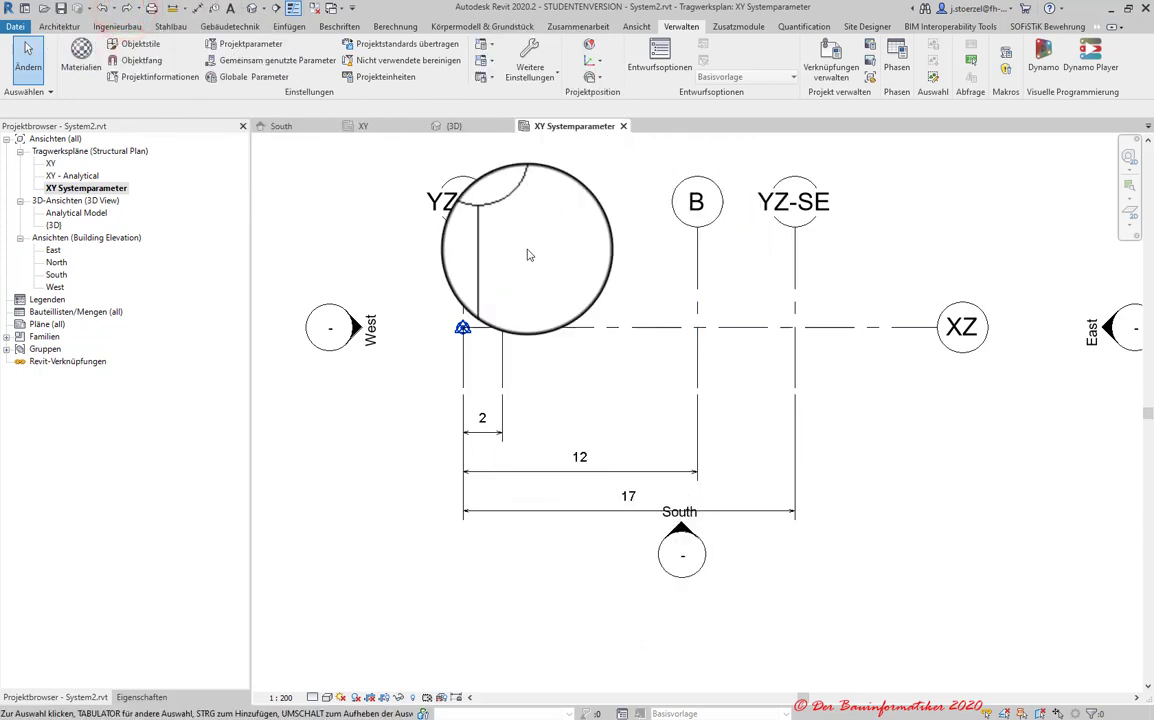
{"action": "left_click", "coordinate": [197, 8]}
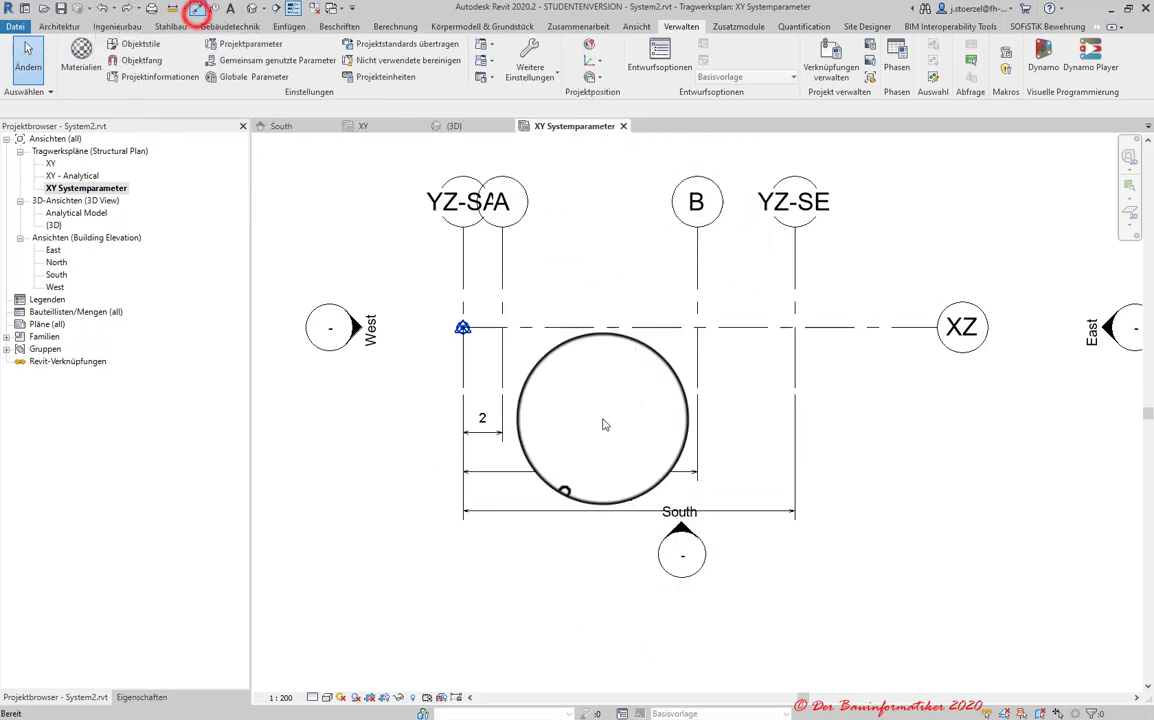
- Place a 2/10 chain dimension across grids YZ-SA, A and B below the grids
{"action": "left_click", "coordinate": [503, 366]}
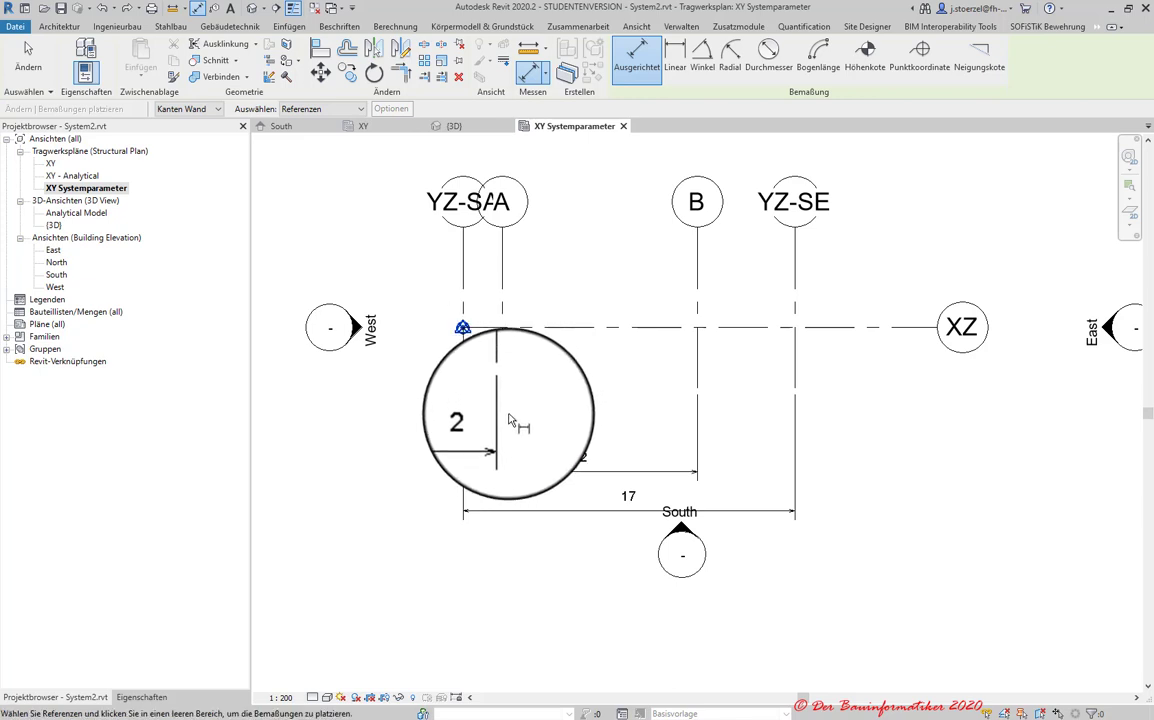
{"action": "left_click", "coordinate": [503, 349]}
{"action": "left_click", "coordinate": [697, 362]}
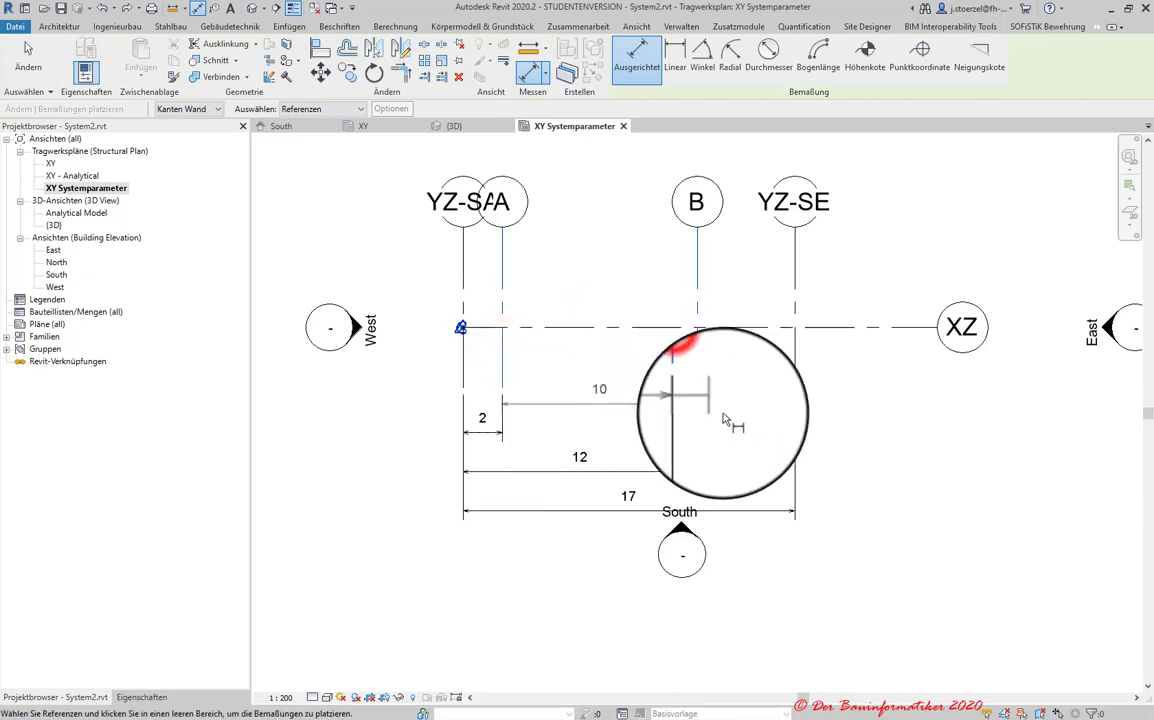
{"action": "left_click", "coordinate": [737, 436]}
- Add the 5 dimension from grid B to YZ-SE in line with the chain
{"action": "left_click", "coordinate": [698, 346]}
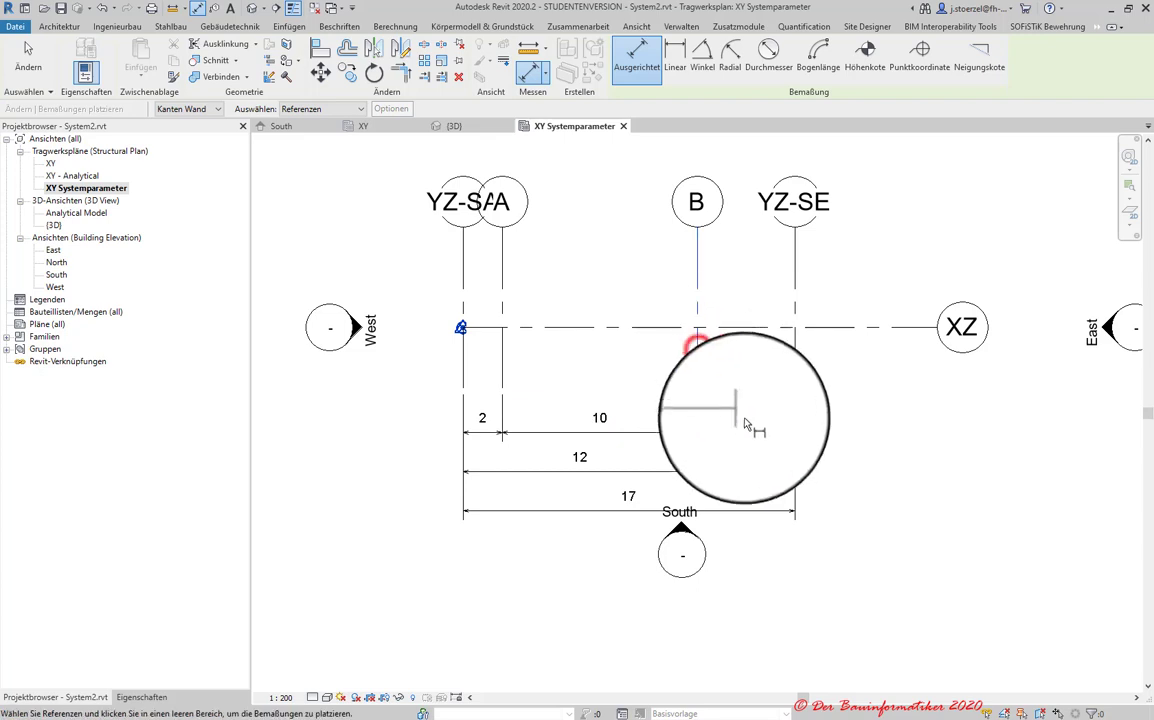
{"action": "left_click", "coordinate": [797, 437]}
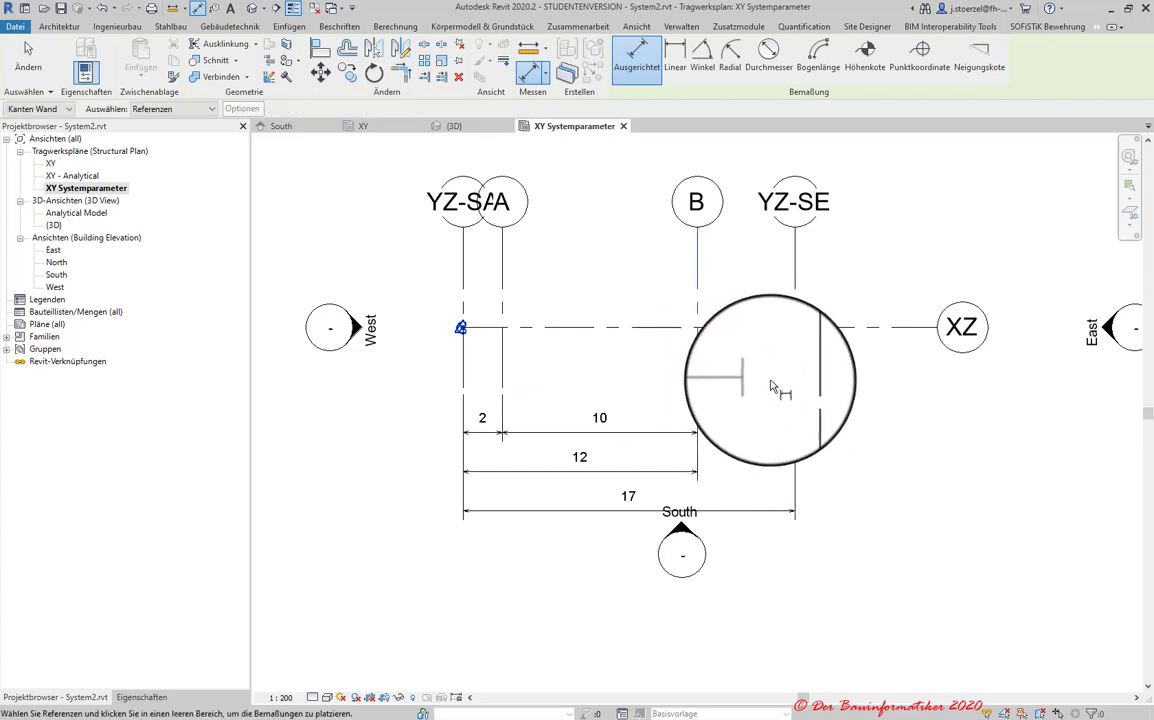
{"action": "left_click", "coordinate": [697, 362]}
{"action": "left_click", "coordinate": [795, 372]}
{"action": "left_click", "coordinate": [860, 440]}
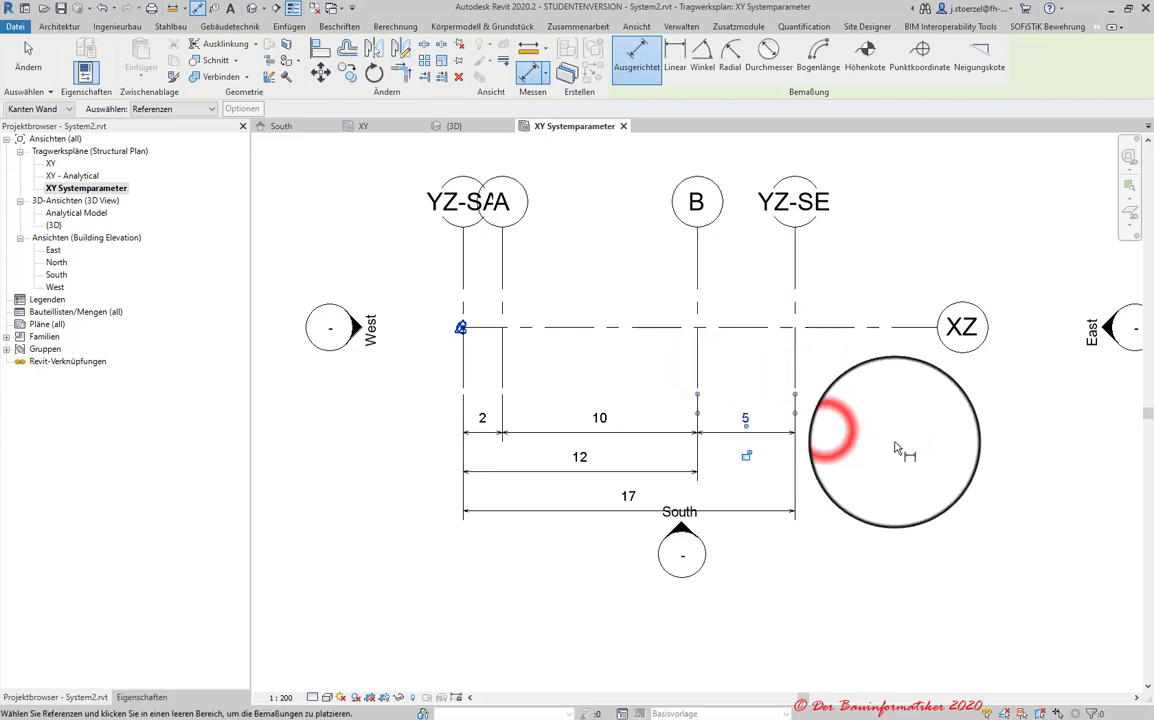
{"action": "key", "text": "Escape"}
{"action": "key", "text": "Escape"}
- Check the 10 and 12 dimensions and recenter the plan view
{"action": "left_click", "coordinate": [636, 432]}
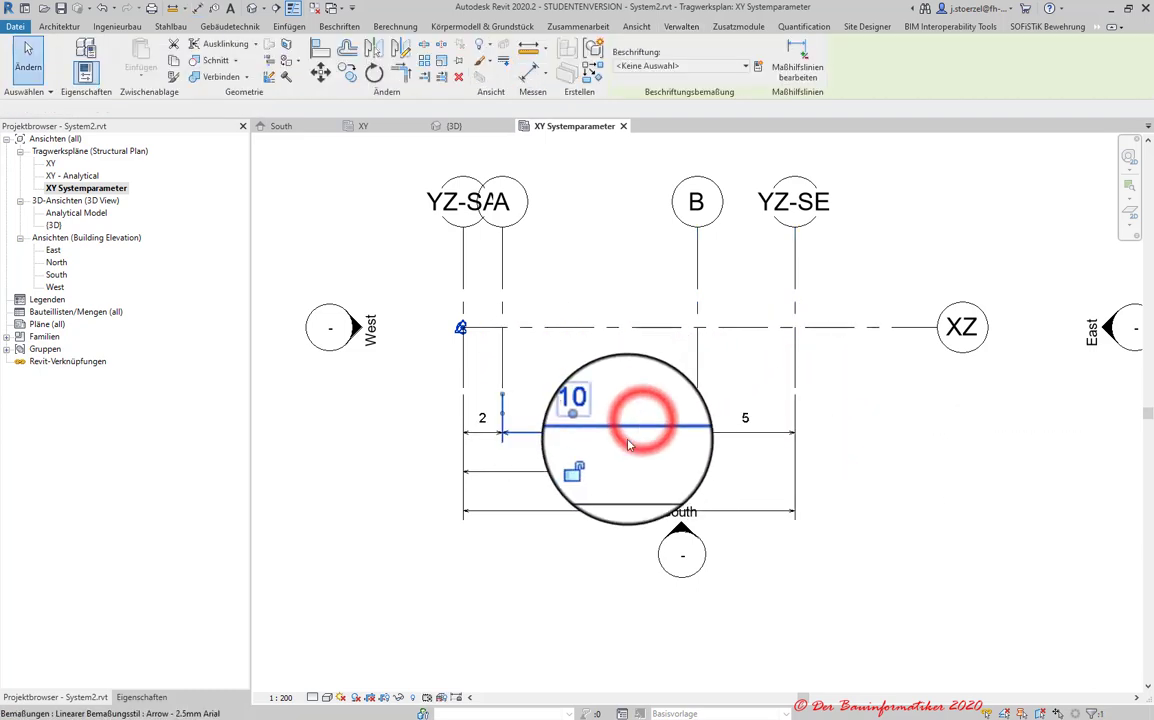
{"action": "left_click", "coordinate": [575, 471]}
{"action": "key", "text": "Escape"}
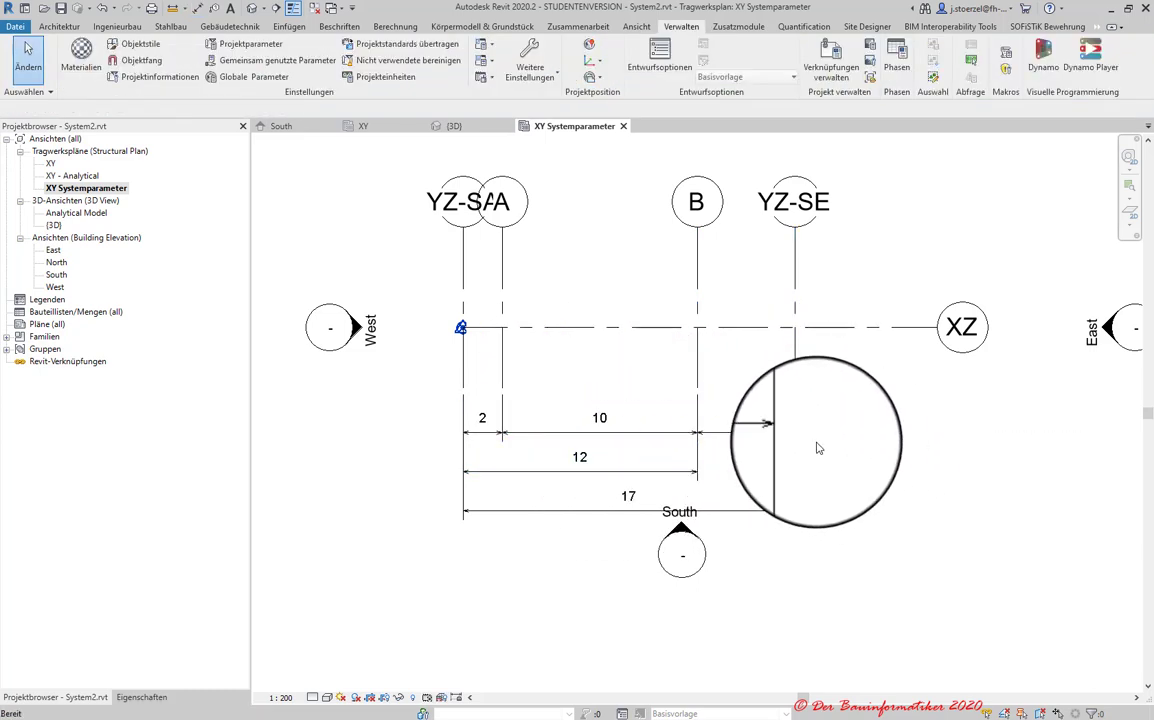
{"action": "middle_click_drag", "start_coordinate": [907, 456], "coordinate": [865, 479]}
{"action": "scroll", "coordinate": [862, 478], "scroll_direction": "down", "scroll_amount": 1}
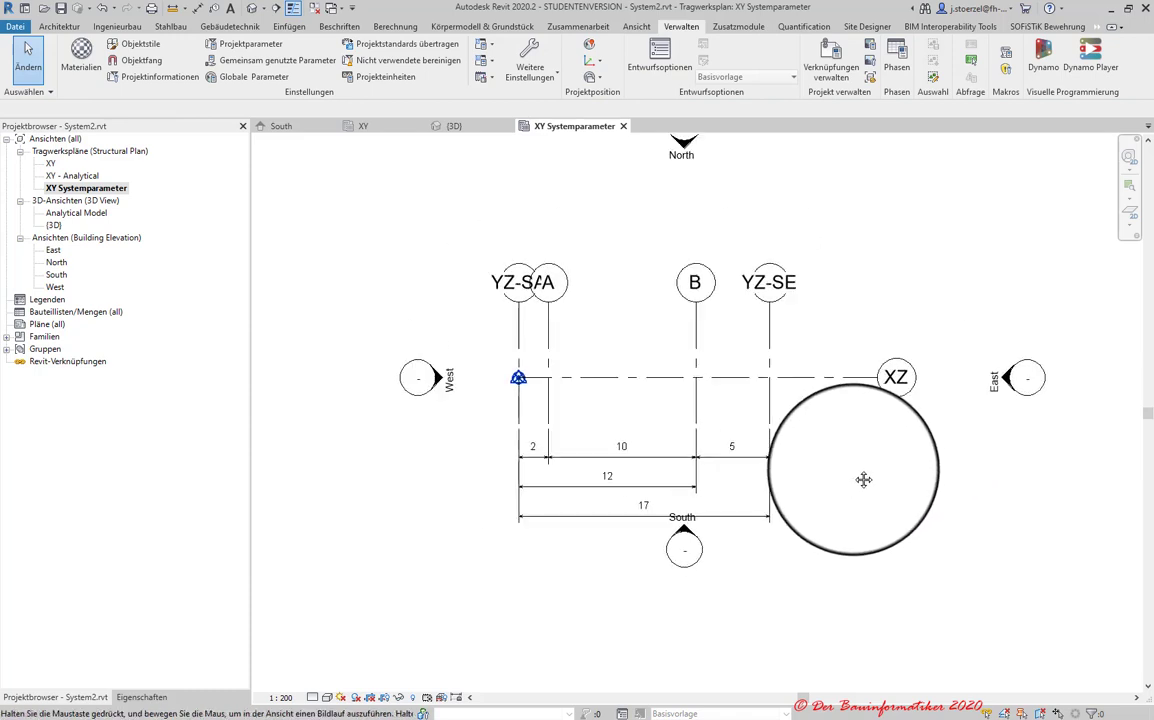
{"action": "scroll", "coordinate": [860, 477], "scroll_direction": "down", "scroll_amount": 1}
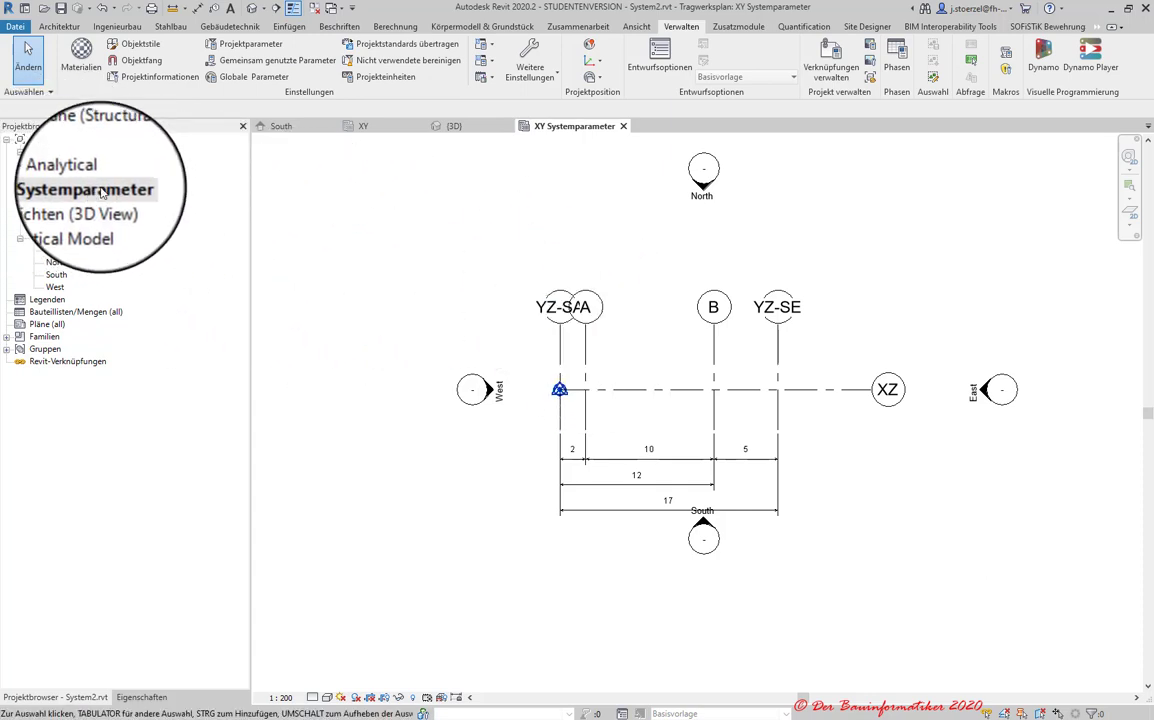
- Open the XY structural plan and hide the YZ-SE grid head
{"action": "left_click", "coordinate": [50, 163]}
{"action": "double_click", "coordinate": [50, 163]}
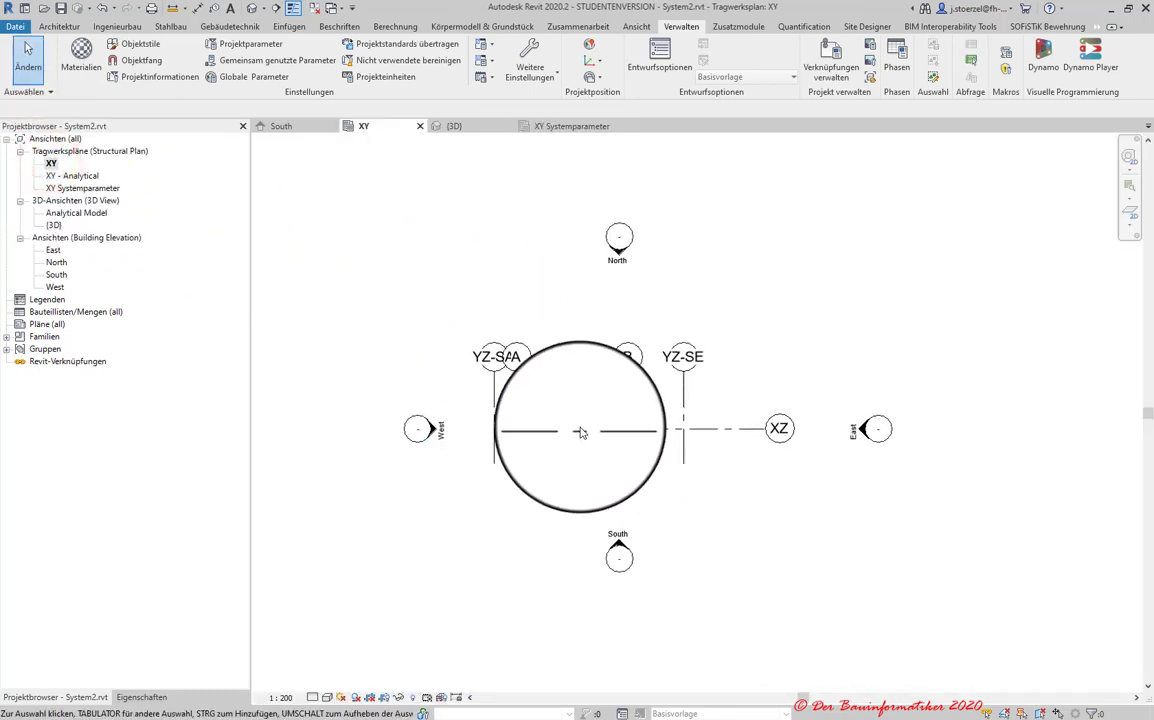
{"action": "scroll", "coordinate": [672, 393], "scroll_direction": "up", "scroll_amount": 2}
{"action": "left_click", "coordinate": [664, 385]}
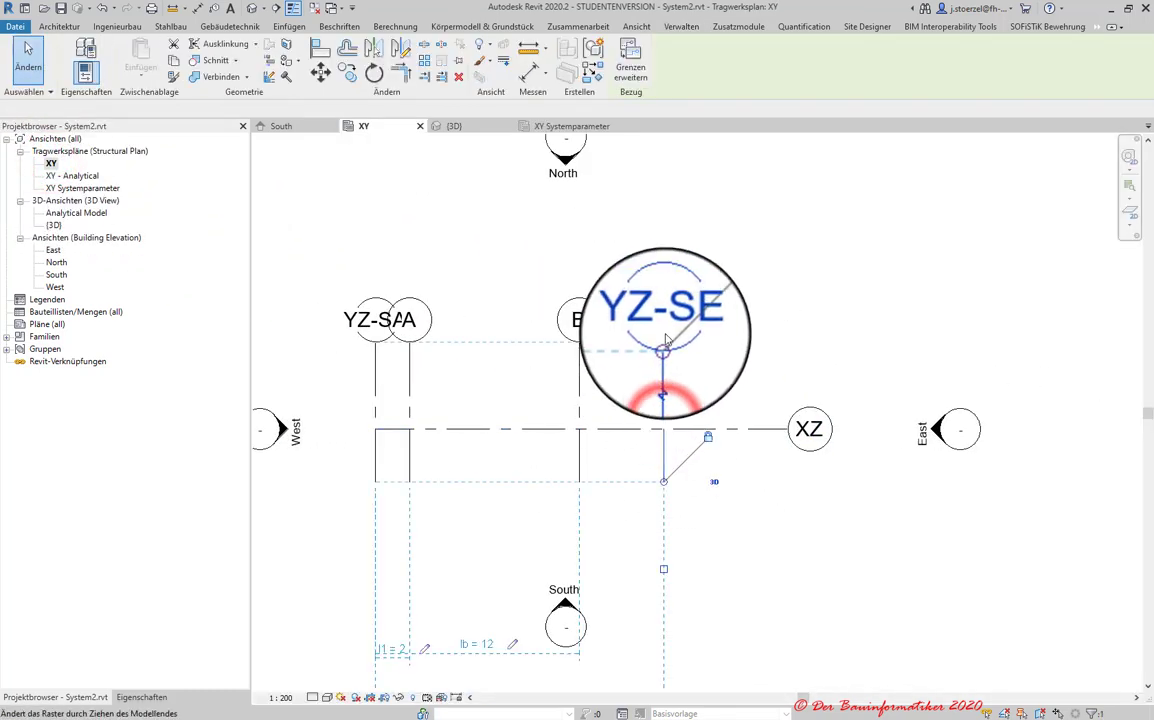
{"action": "left_click_drag", "start_coordinate": [666, 254], "coordinate": [392, 318]}
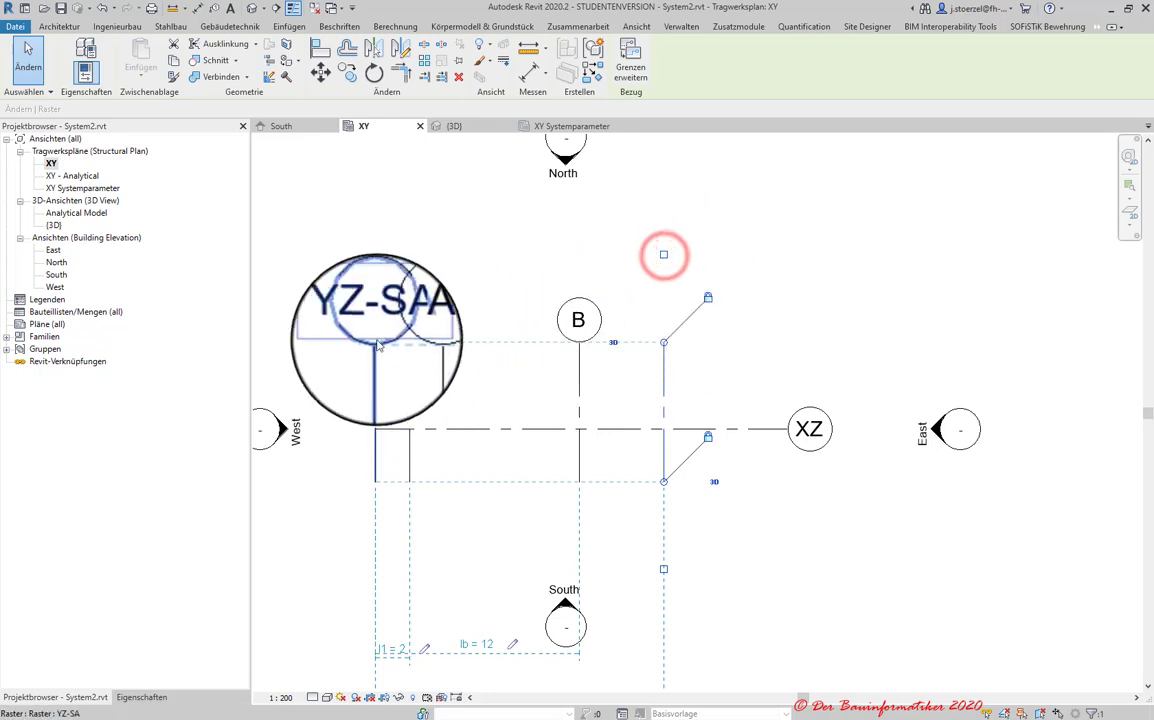
{"action": "left_click", "coordinate": [366, 236]}
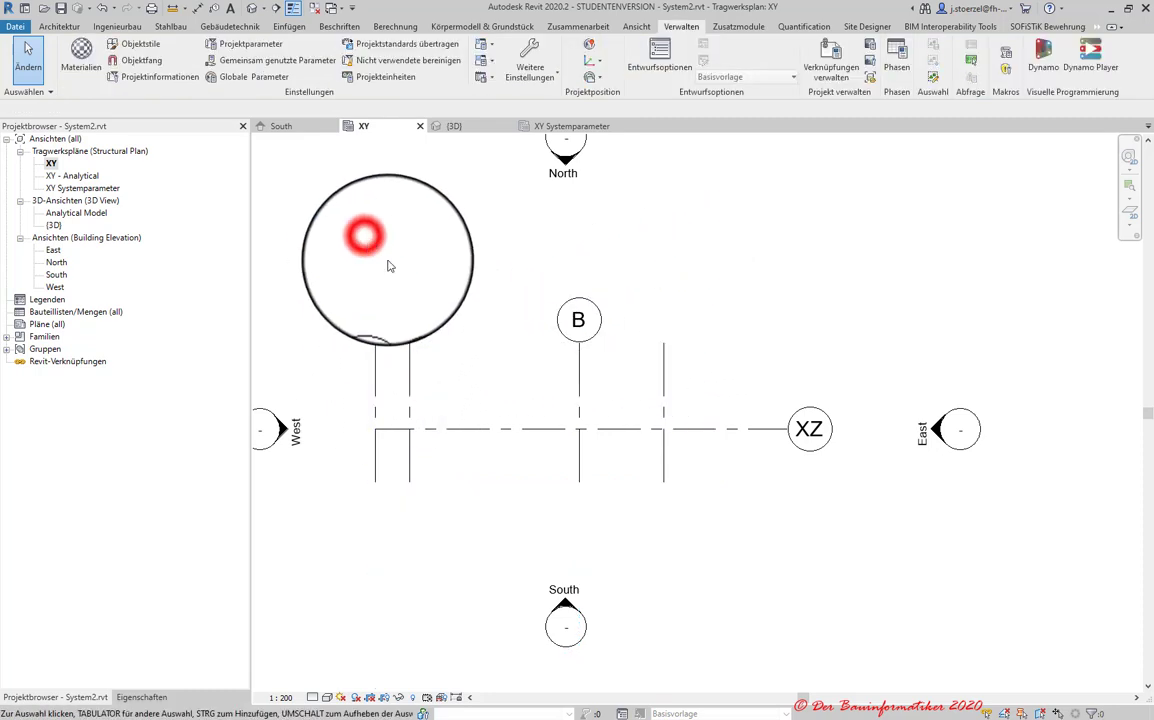
- Hide the YZ-SA grid head in the XY plan
{"action": "left_click", "coordinate": [376, 386]}
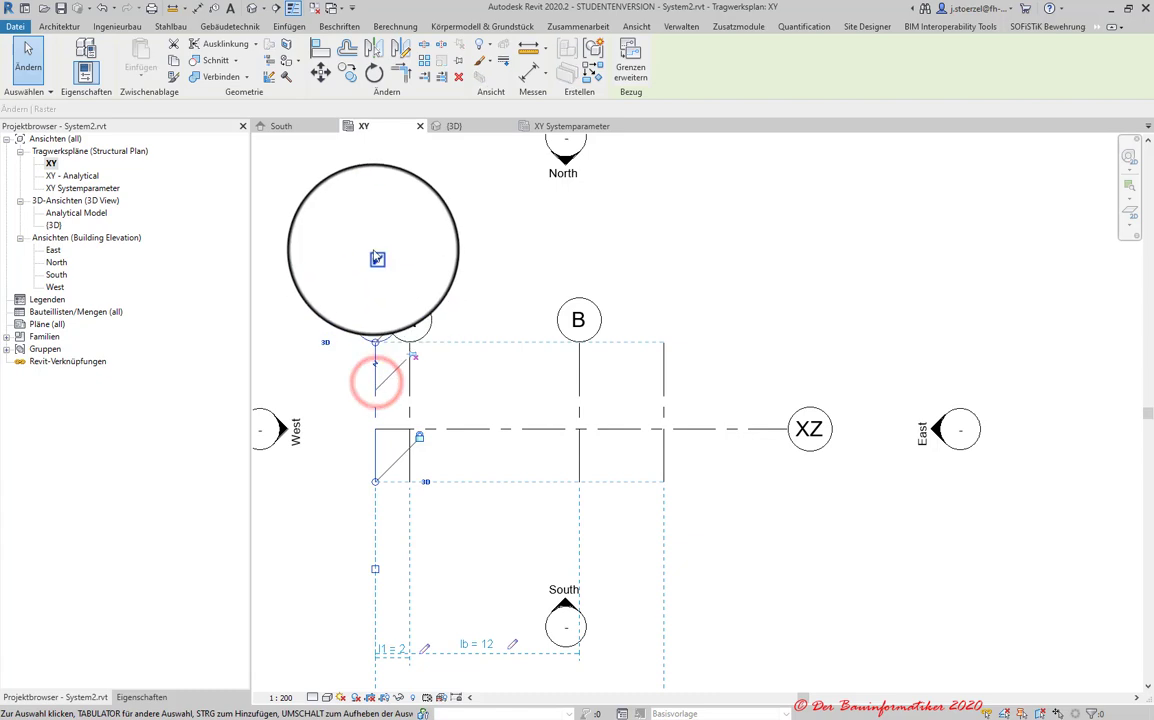
{"action": "left_click", "coordinate": [369, 246]}
{"action": "left_click", "coordinate": [375, 361]}
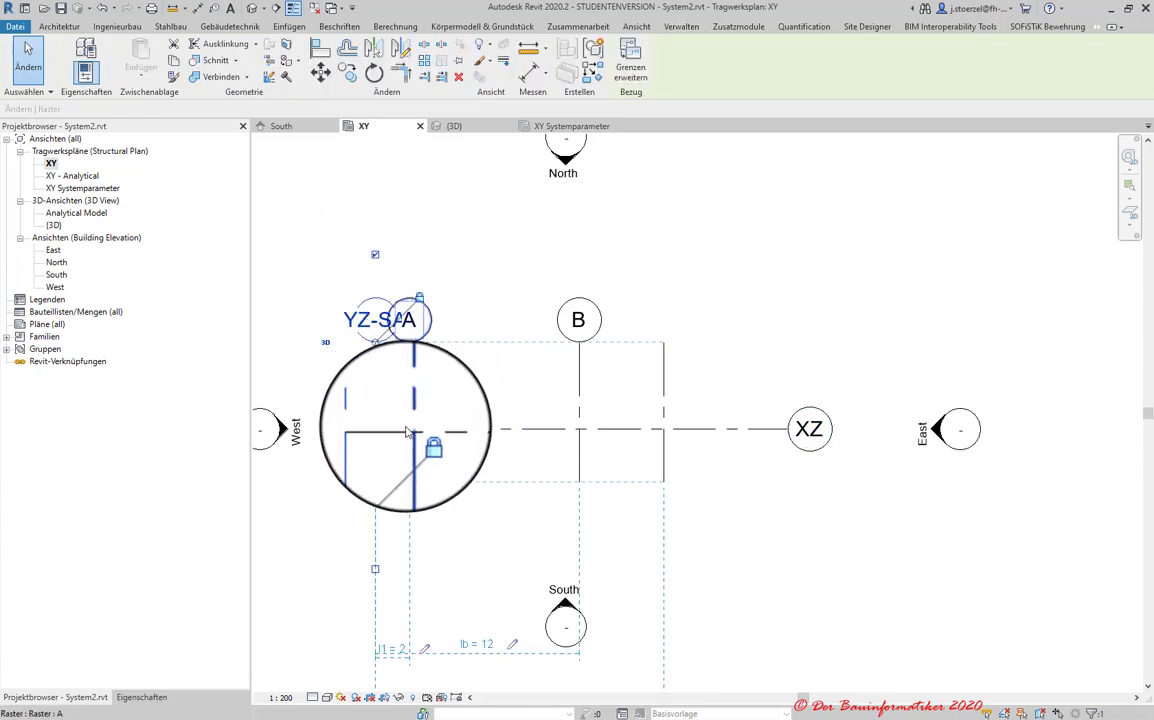
{"action": "left_click", "coordinate": [377, 256]}
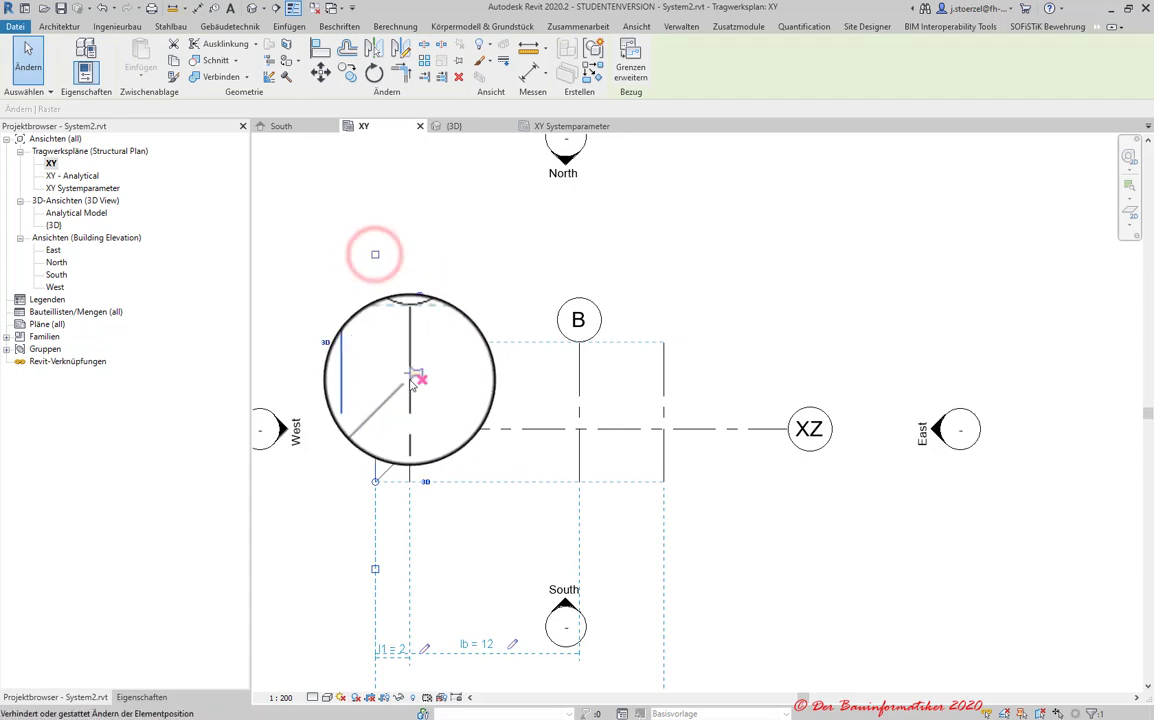
{"action": "left_click", "coordinate": [712, 437]}
{"action": "scroll", "coordinate": [729, 515], "scroll_direction": "down", "scroll_amount": 3}
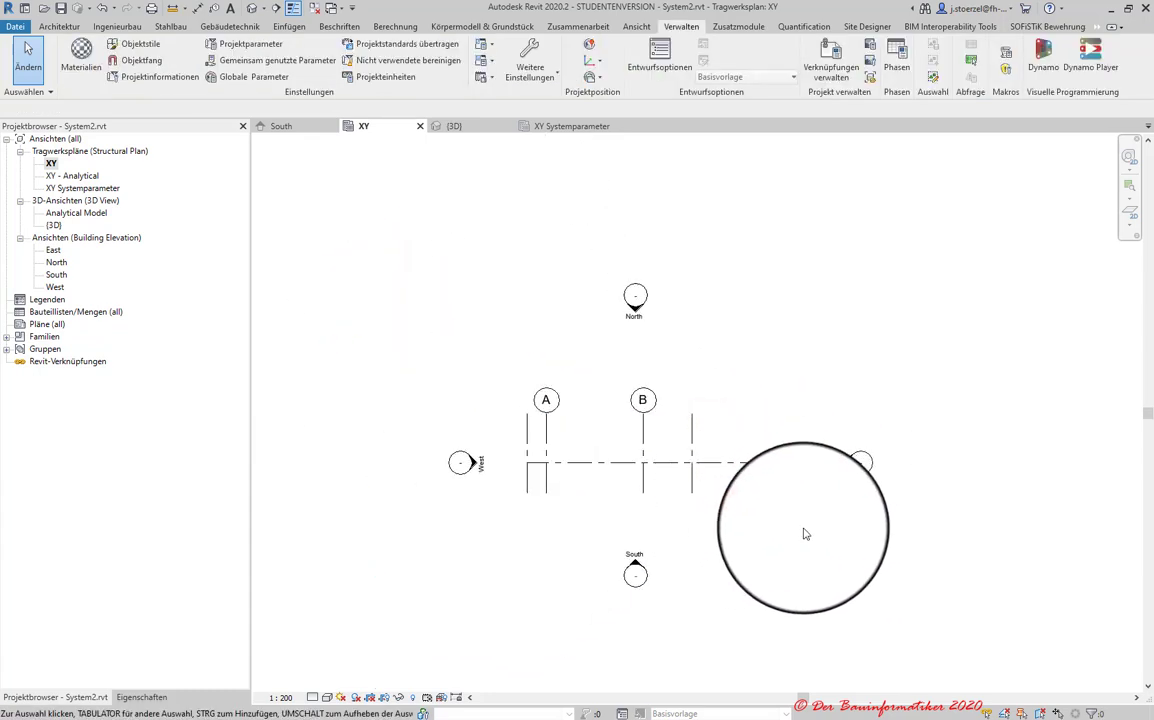
{"action": "scroll", "coordinate": [700, 540], "scroll_direction": "up", "scroll_amount": 1}
{"action": "scroll", "coordinate": [765, 540], "scroll_direction": "up", "scroll_amount": 1}
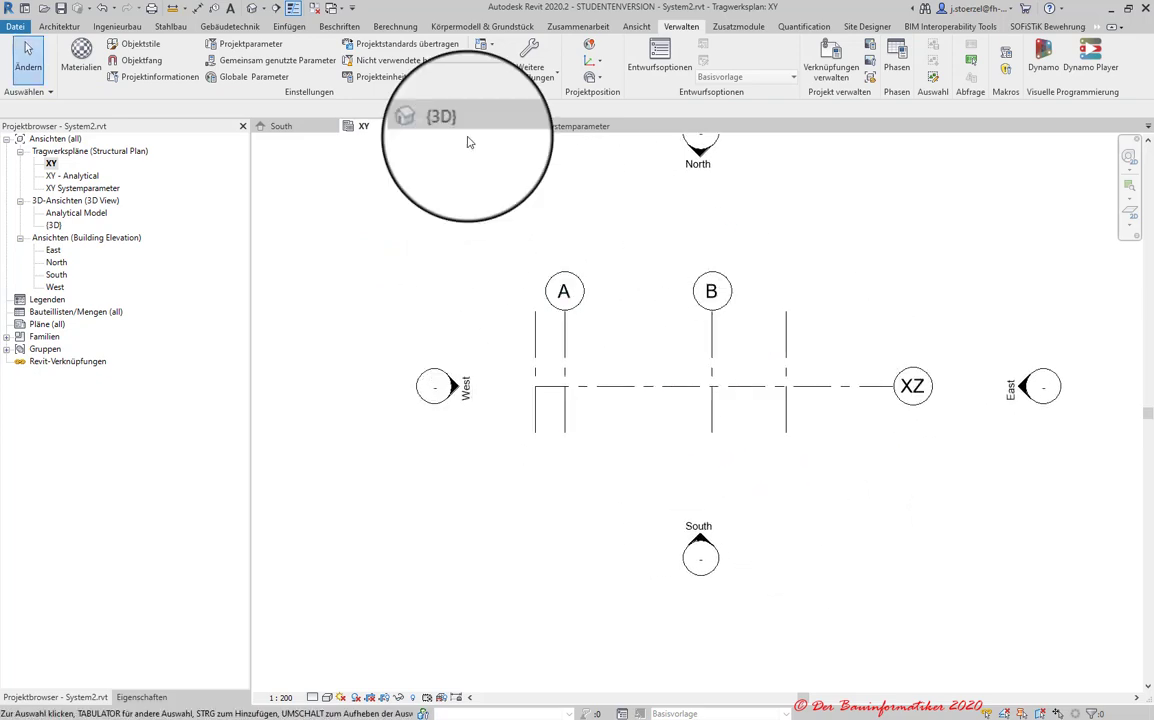
- In the South elevation, hide the YZ-SA grid head
{"action": "left_click", "coordinate": [279, 126]}
{"action": "middle_click_drag", "start_coordinate": [482, 412], "coordinate": [864, 378]}
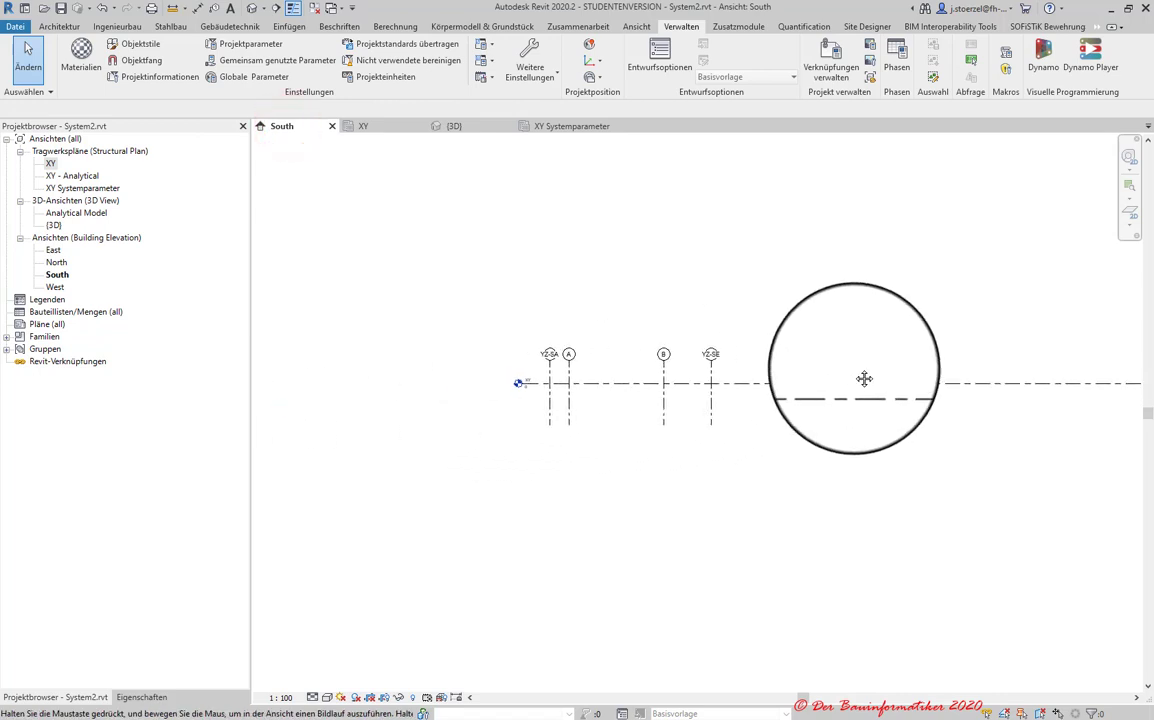
{"action": "scroll", "coordinate": [570, 378], "scroll_direction": "up", "scroll_amount": 2}
{"action": "left_click", "coordinate": [524, 378]}
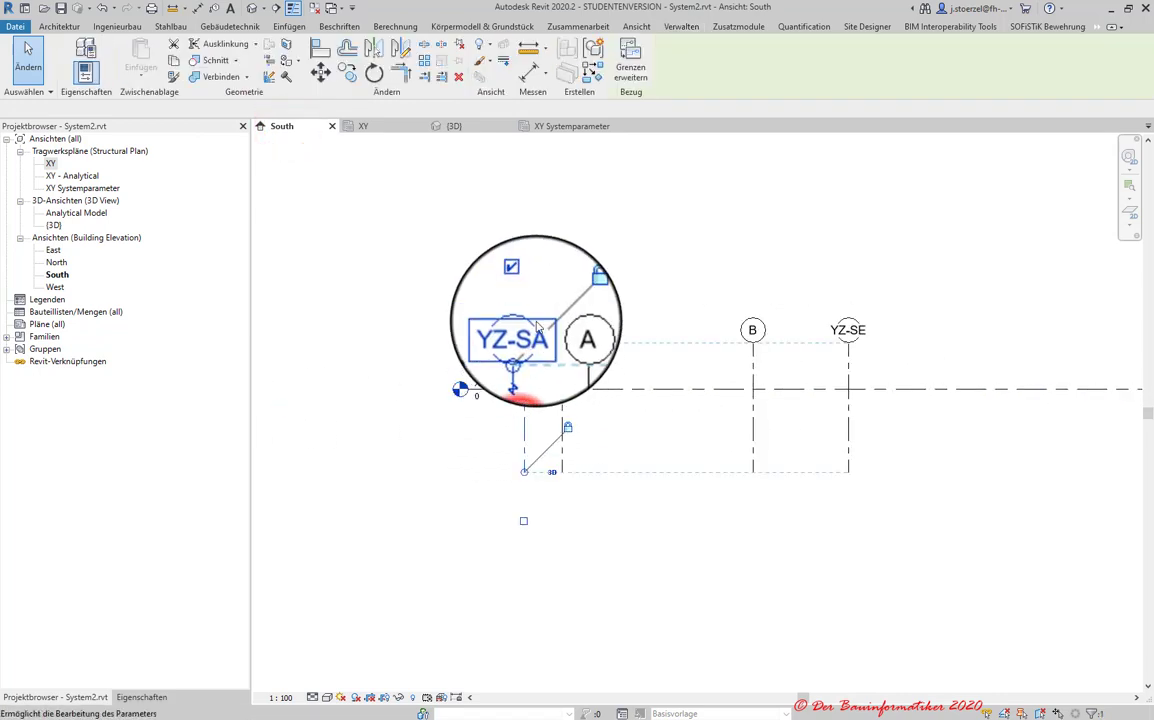
{"action": "left_click", "coordinate": [523, 294]}
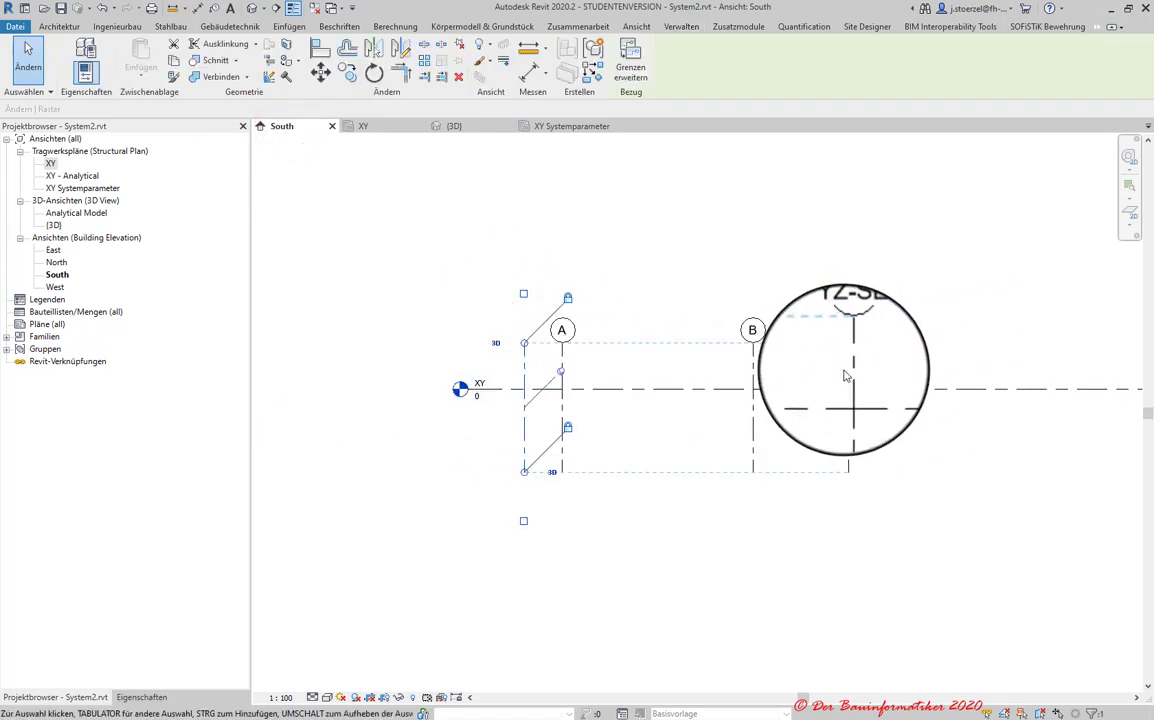
{"action": "left_click", "coordinate": [840, 385]}
{"action": "left_click", "coordinate": [850, 282]}
- Shorten the right end of the XY level line and zoom to fit the elevation
{"action": "scroll", "coordinate": [917, 444], "scroll_direction": "down", "scroll_amount": 2}
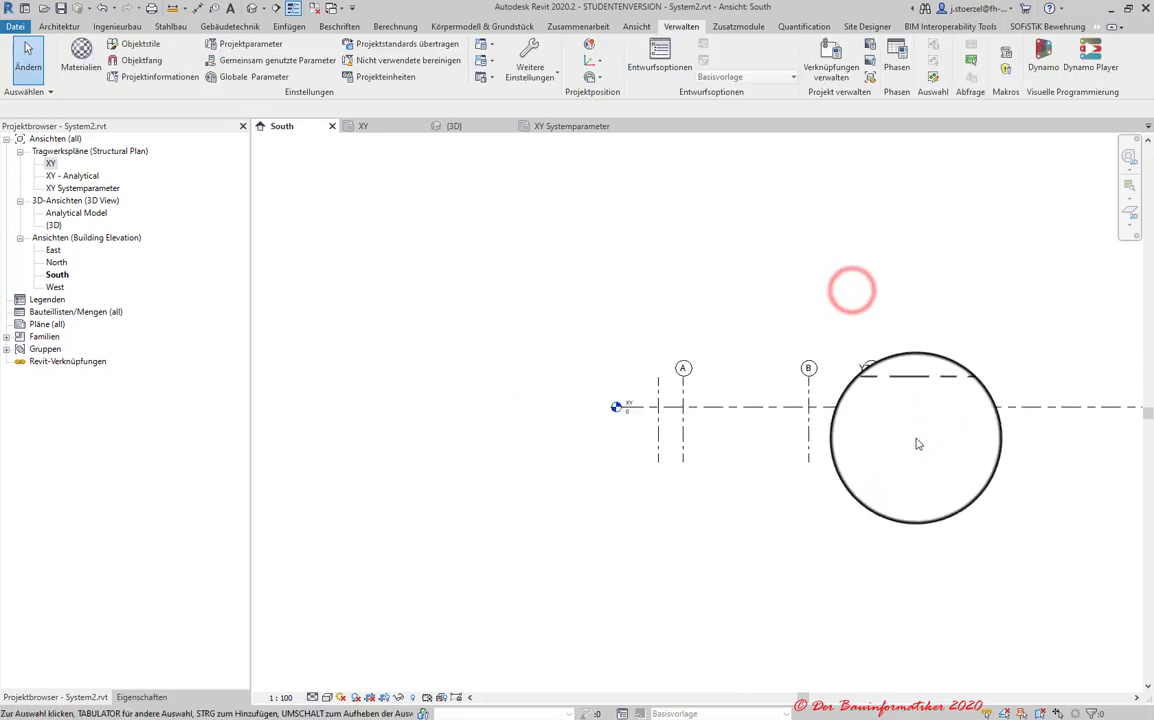
{"action": "middle_click_drag", "start_coordinate": [917, 444], "coordinate": [778, 417]}
{"action": "left_click", "coordinate": [819, 404]}
{"action": "scroll", "coordinate": [782, 407], "scroll_direction": "down", "scroll_amount": 1}
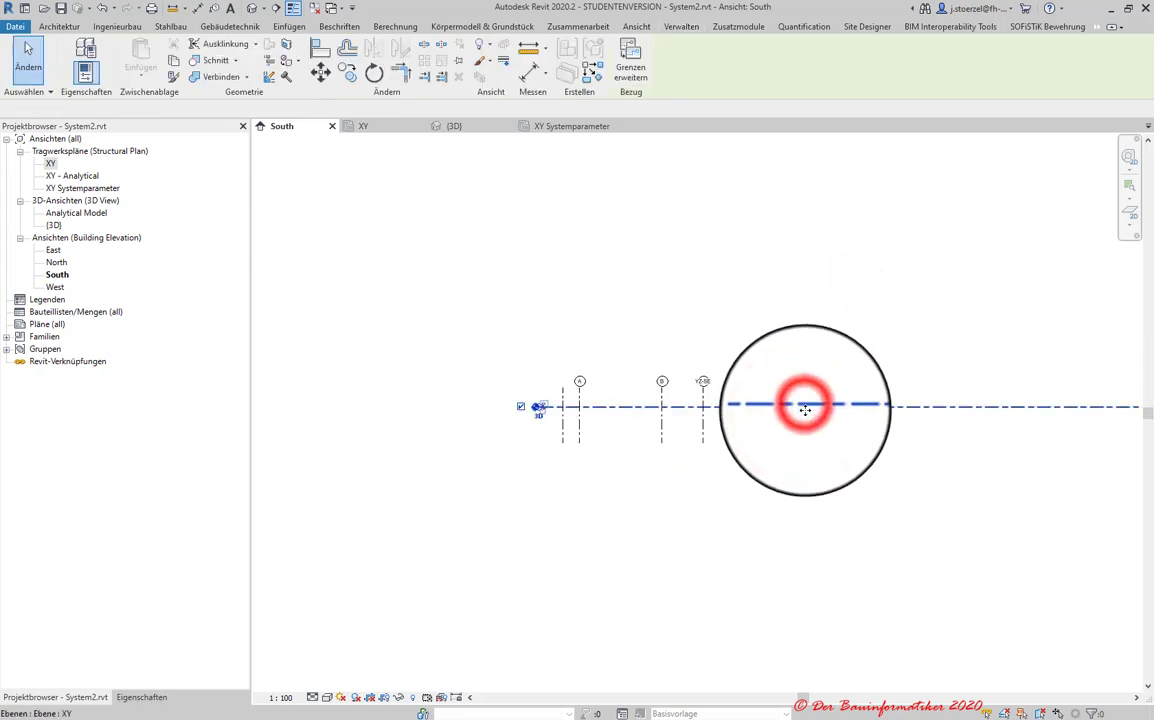
{"action": "middle_click_drag", "start_coordinate": [805, 405], "coordinate": [499, 405]}
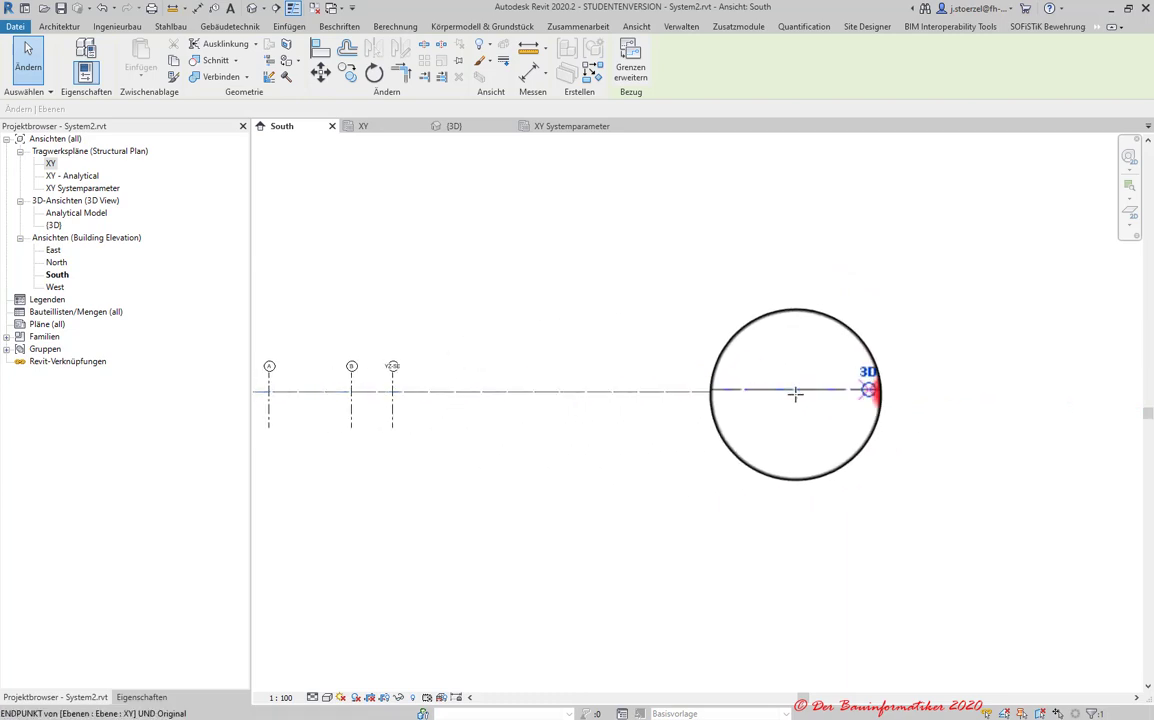
{"action": "left_click_drag", "start_coordinate": [866, 391], "coordinate": [457, 391]}
{"action": "left_click", "coordinate": [475, 440]}
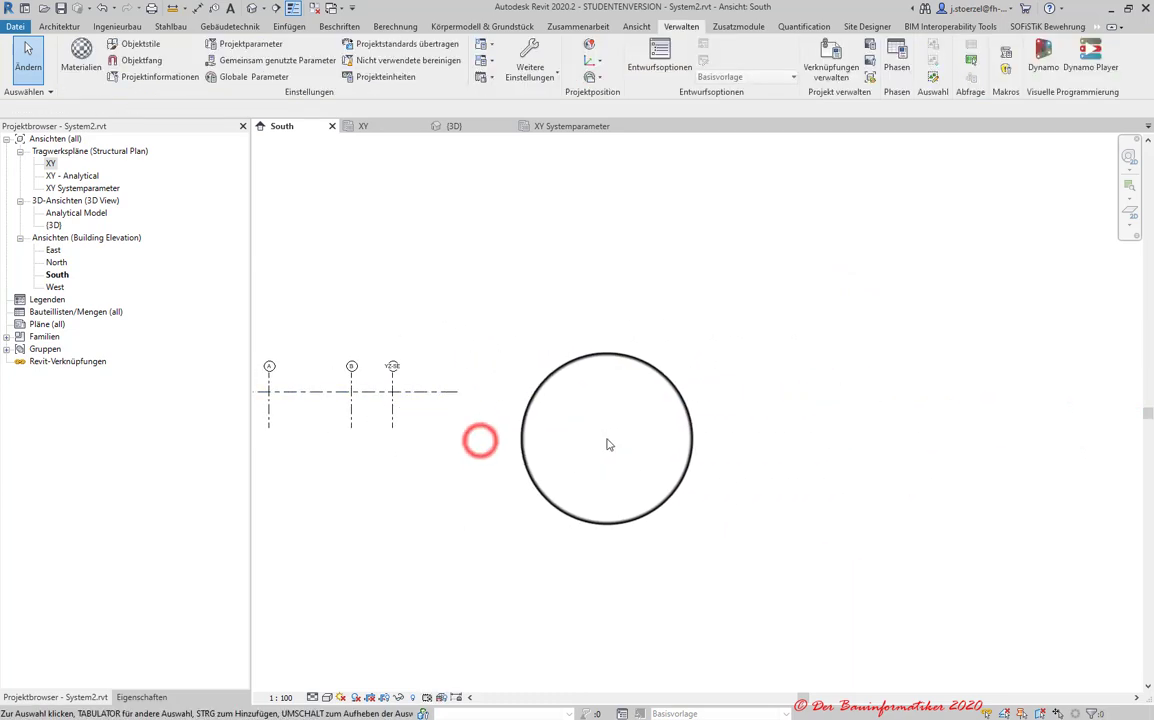
{"action": "key", "text": "z"}
{"action": "key", "text": "f"}
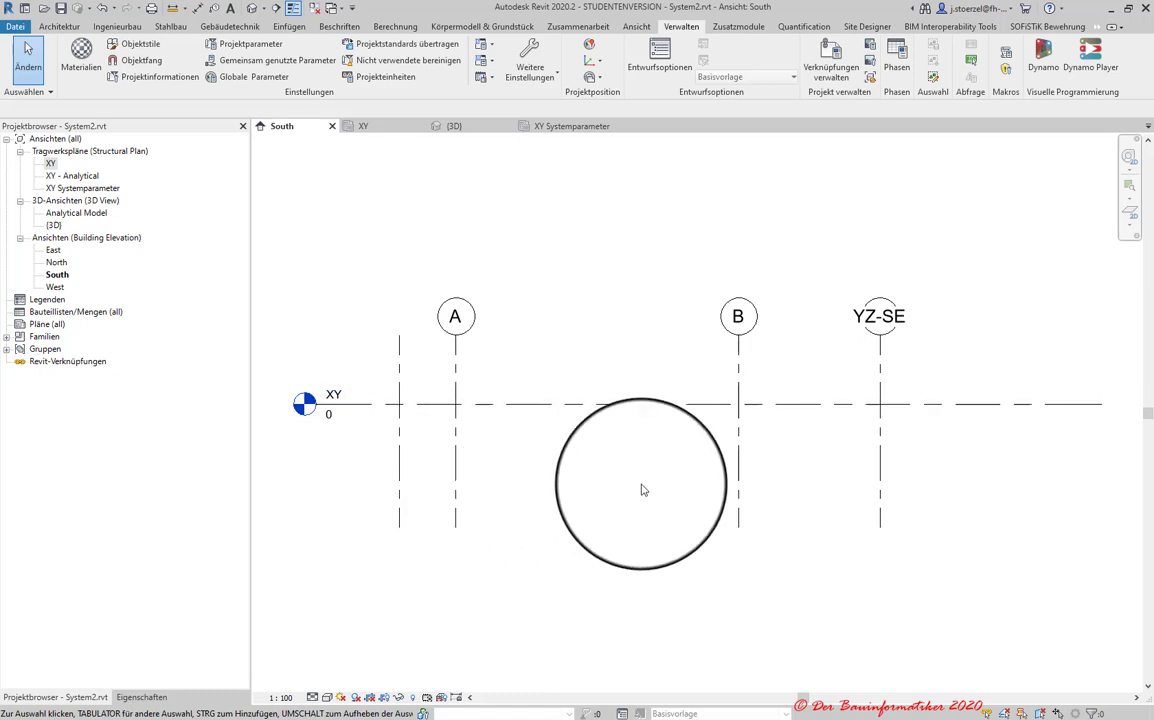
- Inspect grid YZ-SE and recenter the South elevation view
{"action": "left_click", "coordinate": [881, 370]}
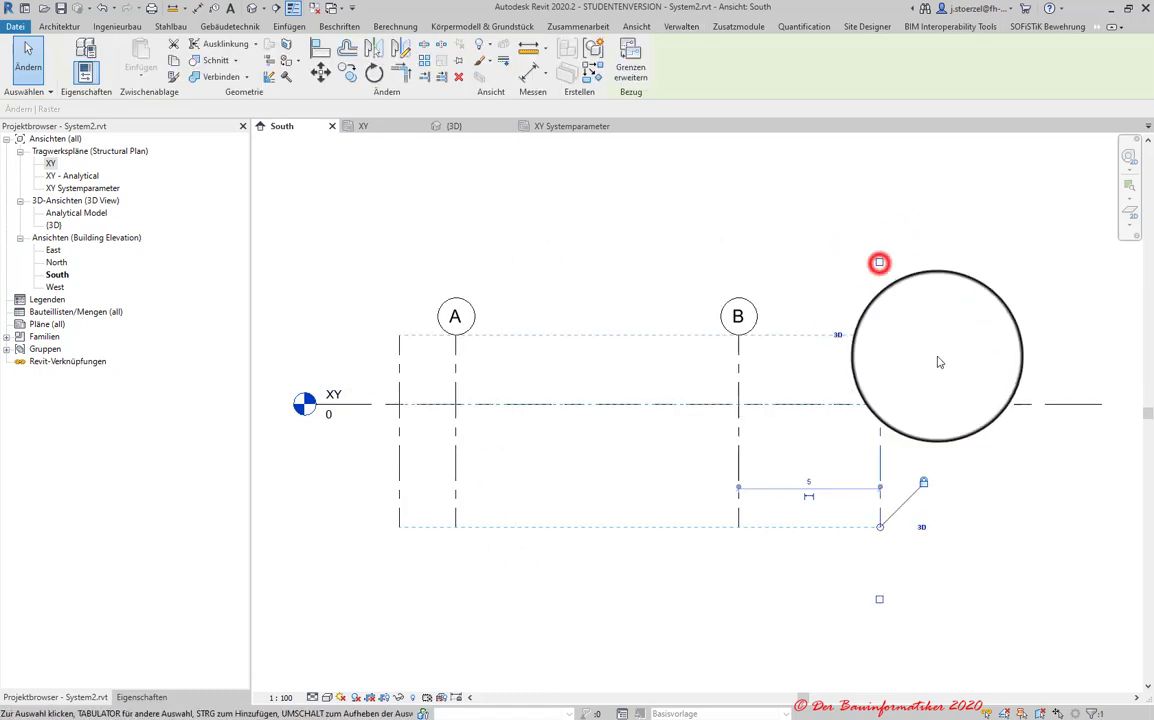
{"action": "left_click", "coordinate": [974, 467]}
{"action": "scroll", "coordinate": [779, 459], "scroll_direction": "down", "scroll_amount": 1}
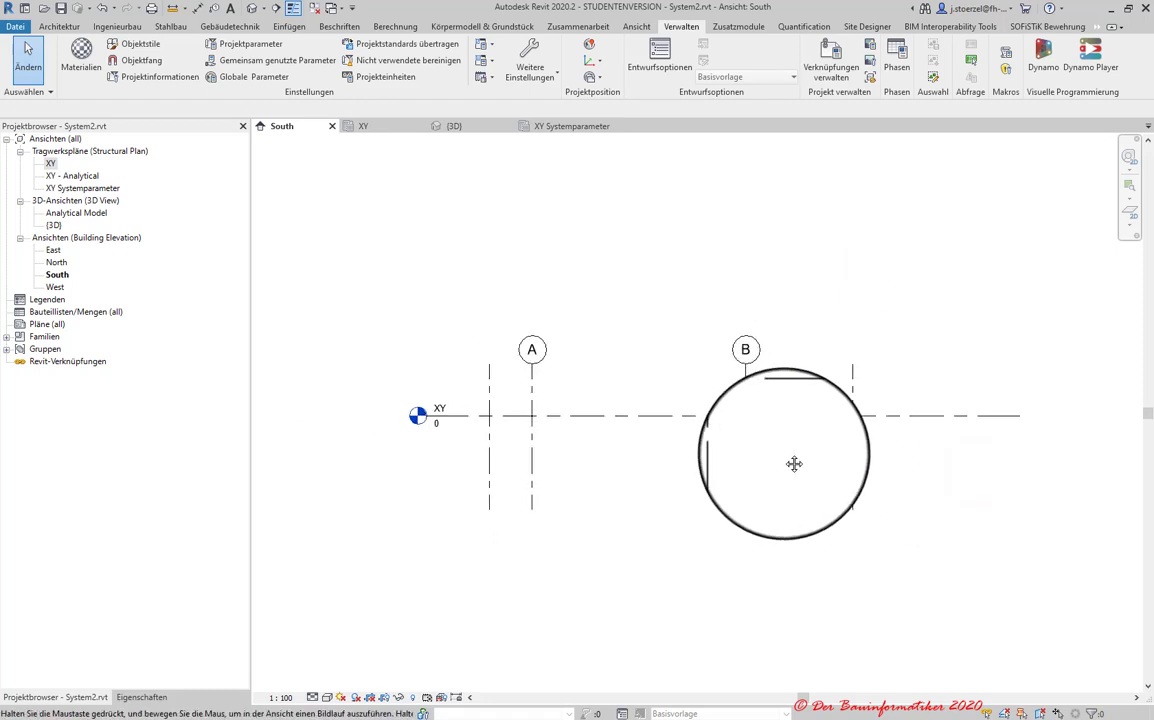
{"action": "middle_click_drag", "start_coordinate": [794, 463], "coordinate": [660, 451]}
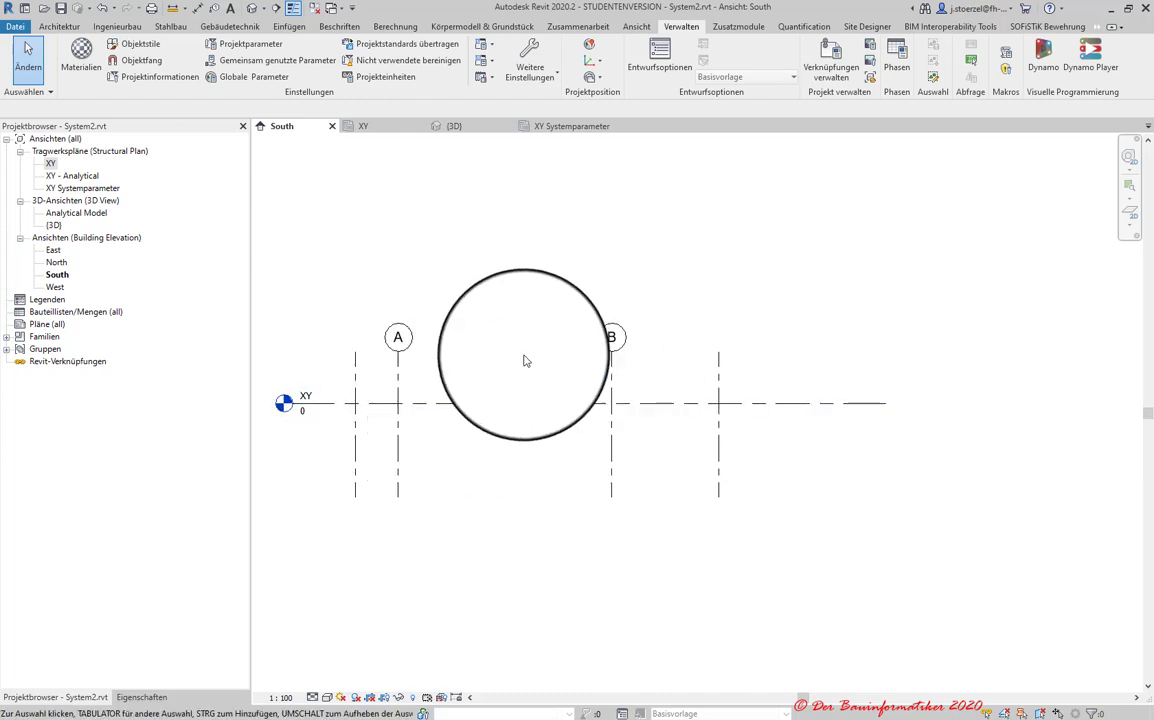
{"action": "scroll", "coordinate": [608, 405], "scroll_direction": "up", "scroll_amount": 1}
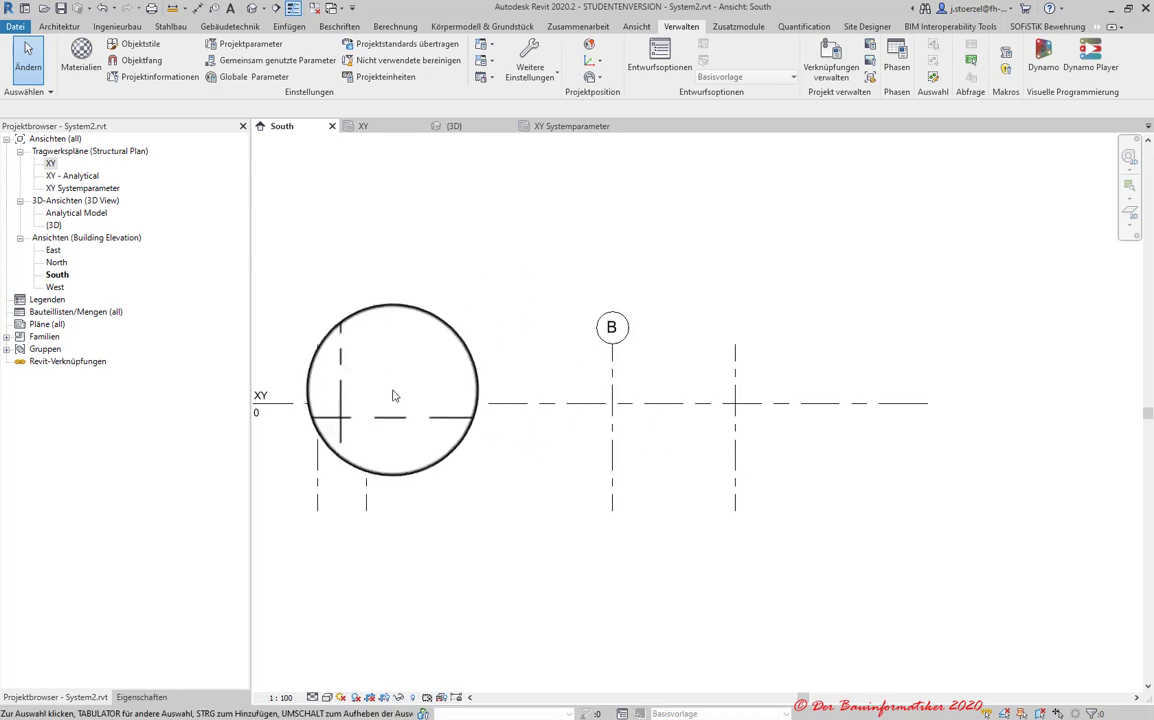